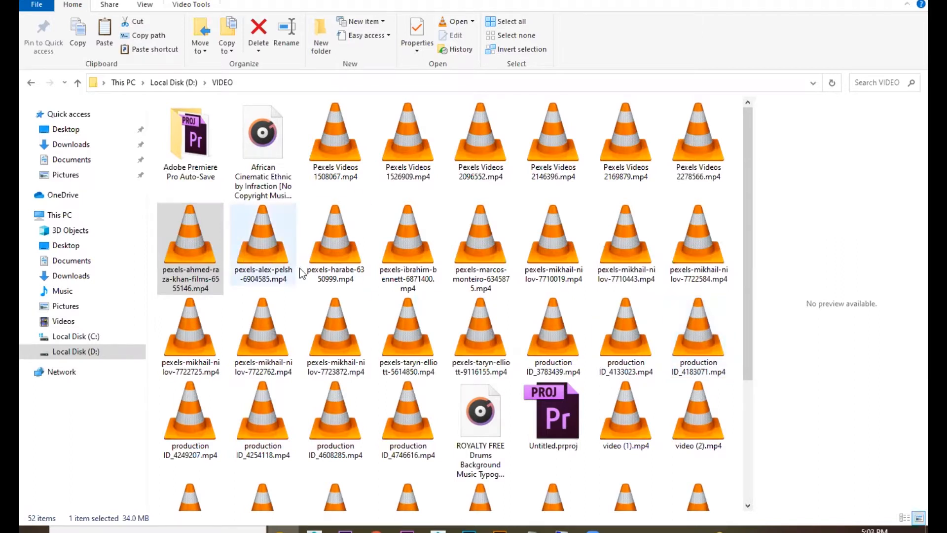
Step: Preview the Pexels video ending in 6350999.mp4 from the VIDEO folder, and close the player
{"action": "scroll", "coordinate": [360, 267], "scroll_direction": "down", "scroll_amount": 3}
{"action": "scroll", "coordinate": [360, 268], "scroll_direction": "up", "scroll_amount": 3}
{"action": "double_click", "coordinate": [336, 242]}
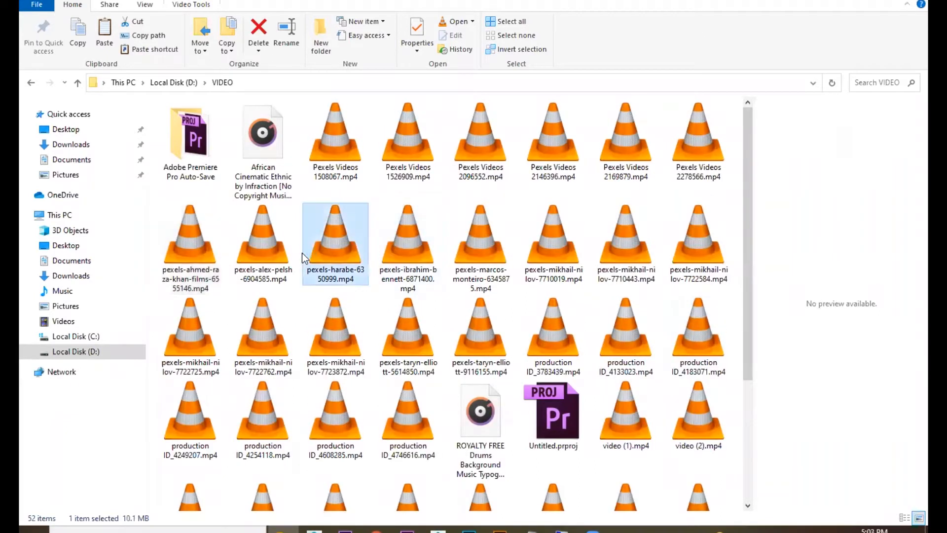
{"action": "left_click", "coordinate": [845, 70]}
Step: Import the Pexels video ending in 6555146.mp4 from the VIDEO folder into the Premiere Pro project
{"action": "mouse_move", "coordinate": [243, 238]}
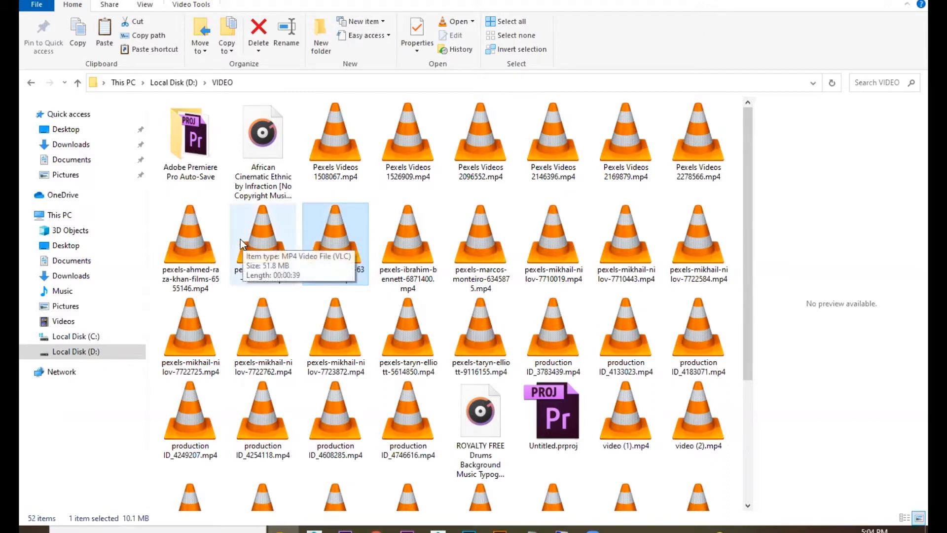
{"action": "left_click", "coordinate": [206, 244]}
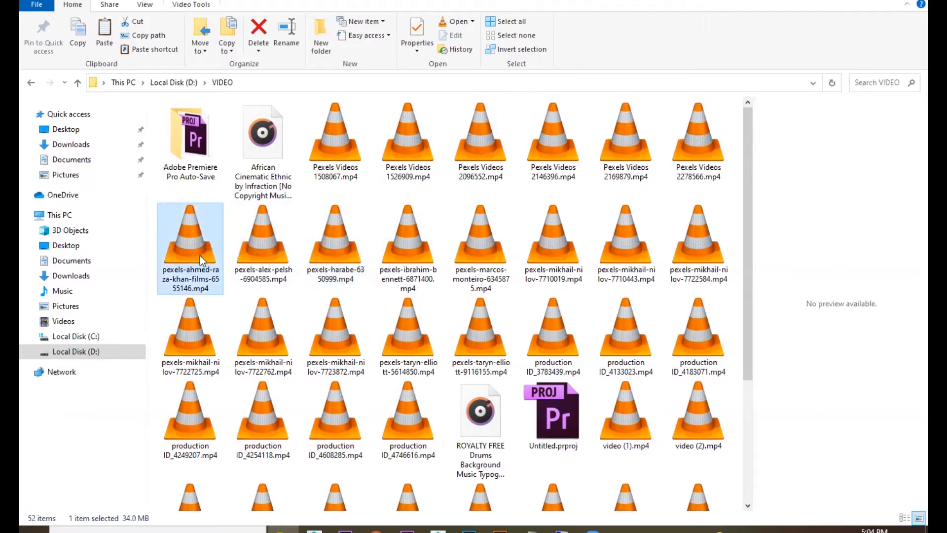
{"action": "left_click_drag", "start_coordinate": [194, 251], "coordinate": [99, 439]}
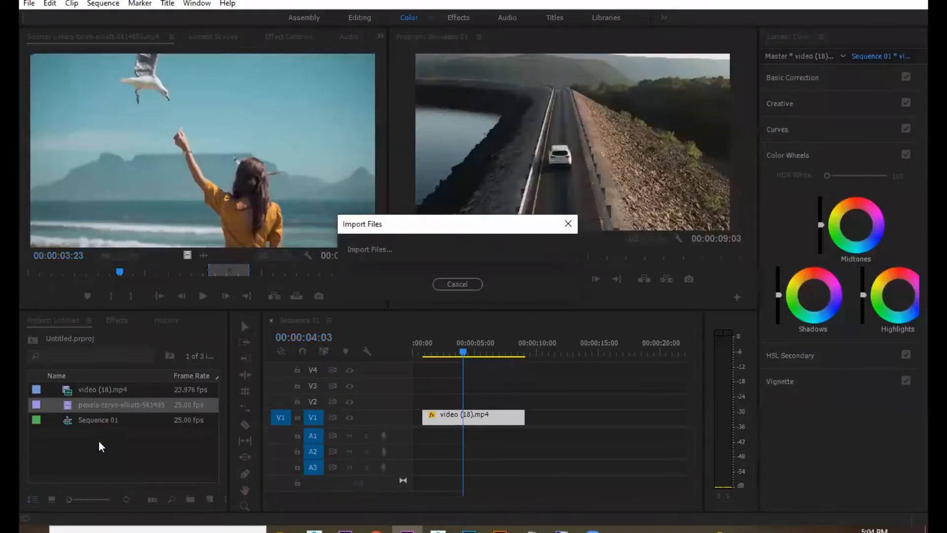
Step: Delete the old Pexels clip and video (18).mp4 from the project, including their references in the sequence
{"action": "left_click", "coordinate": [99, 419]}
{"action": "left_click", "coordinate": [104, 405]}
{"action": "key", "text": "Delete"}
{"action": "key", "text": "Delete"}
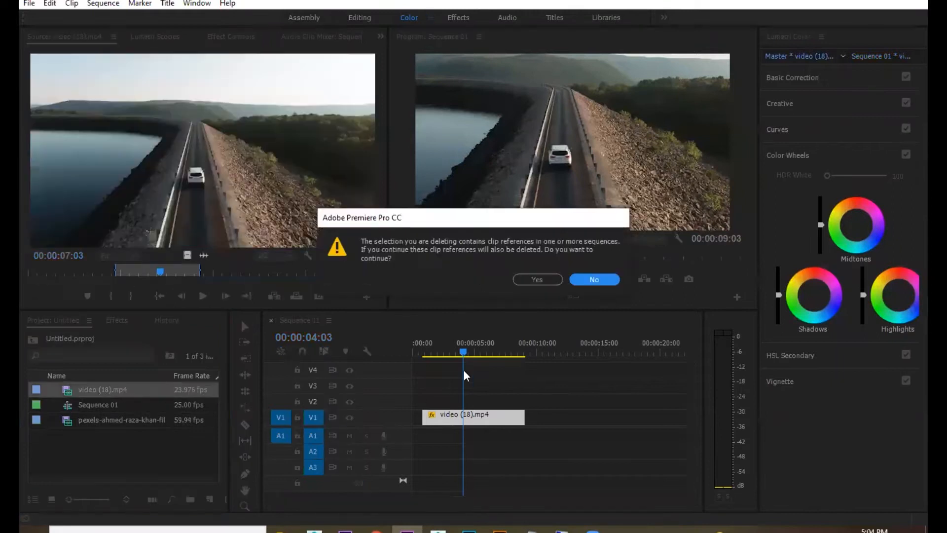
{"action": "left_click", "coordinate": [536, 279]}
Step: Open the imported 6555146 video clip in the Source monitor
{"action": "left_click", "coordinate": [79, 410]}
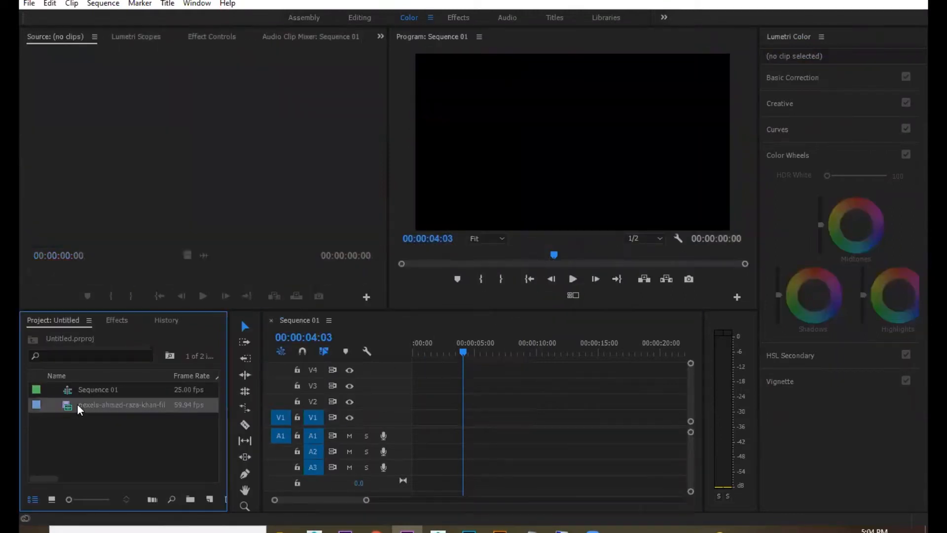
{"action": "left_click", "coordinate": [29, 4]}
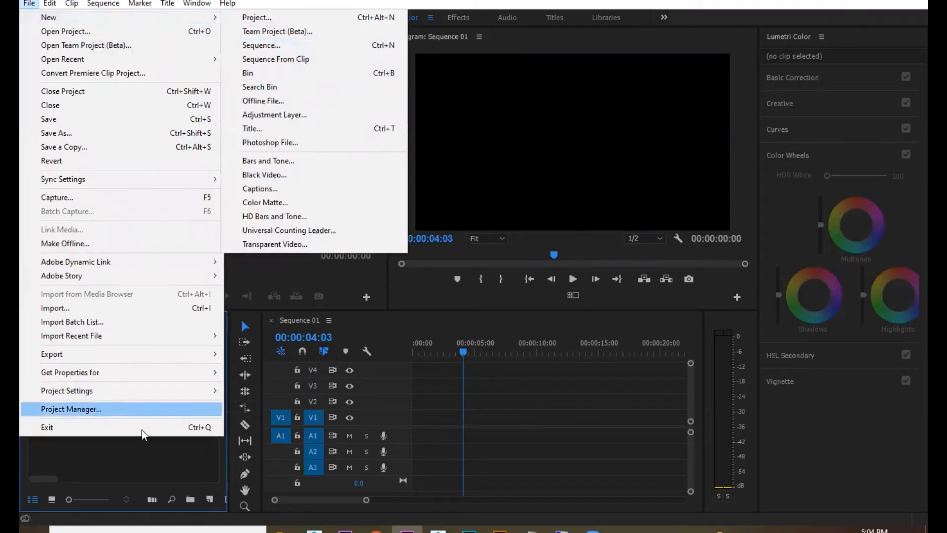
{"action": "left_click", "coordinate": [96, 408]}
{"action": "double_click", "coordinate": [86, 410]}
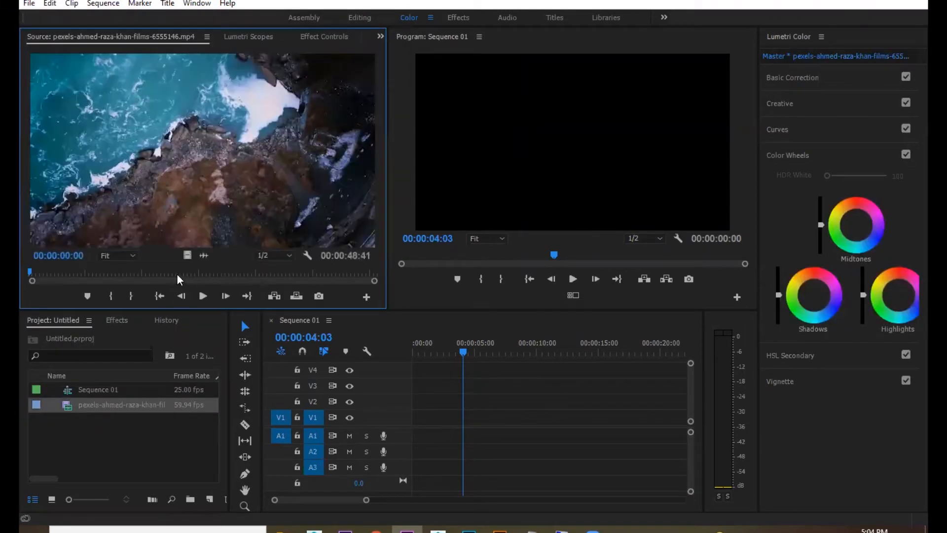
Step: Review the source clip and mark its In point at 00:00:06:44
{"action": "left_click", "coordinate": [117, 275]}
{"action": "mouse_move", "coordinate": [118, 278]}
{"action": "left_mouse_down"}
{"action": "mouse_move", "coordinate": [307, 266]}
{"action": "mouse_move", "coordinate": [97, 275]}
{"action": "mouse_move", "coordinate": [118, 273]}
{"action": "left_mouse_up"}
{"action": "key", "text": "space"}
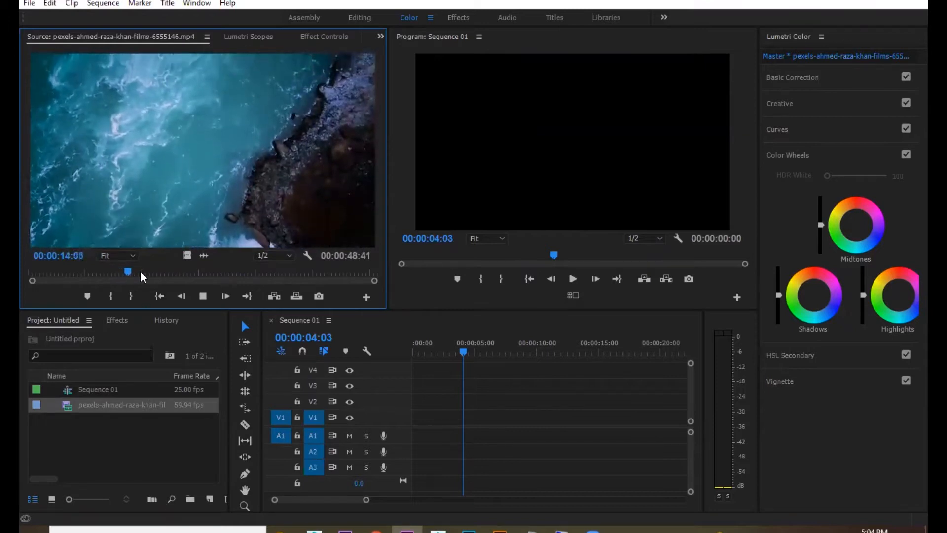
{"action": "left_click_drag", "start_coordinate": [139, 273], "coordinate": [75, 275]}
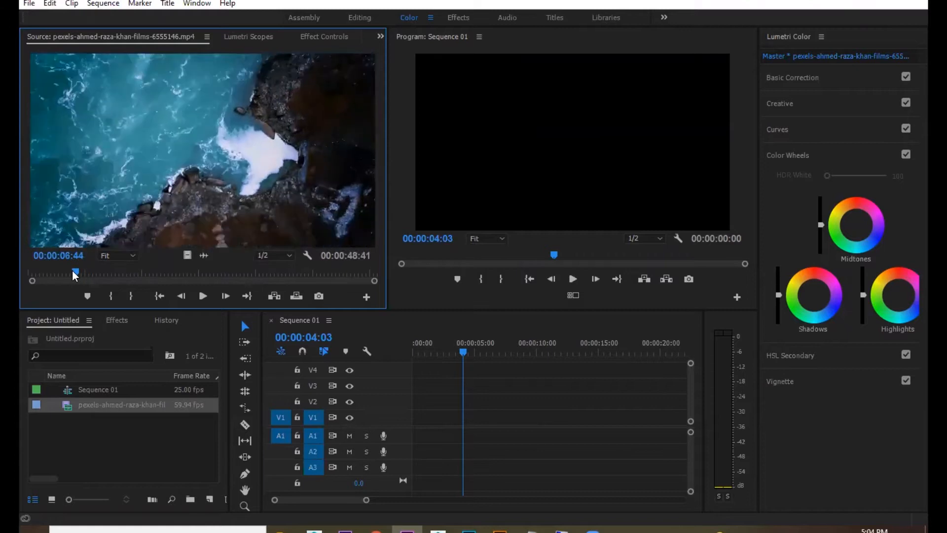
{"action": "left_click", "coordinate": [113, 297]}
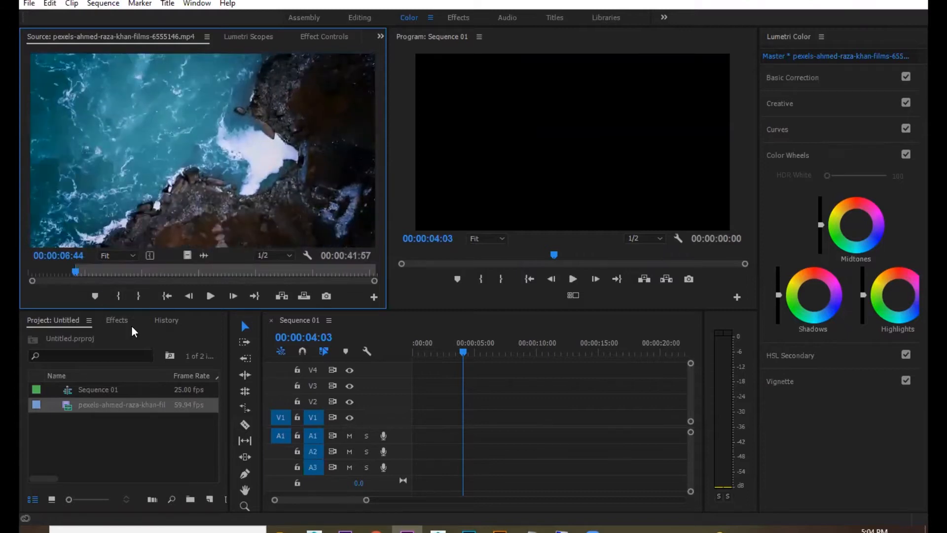
{"action": "key", "text": "space"}
{"action": "left_click_drag", "start_coordinate": [82, 272], "coordinate": [31, 272]}
Step: Import the African Cinematic Ethnic music file from the VIDEO folder into the project
{"action": "left_click", "coordinate": [850, 0]}
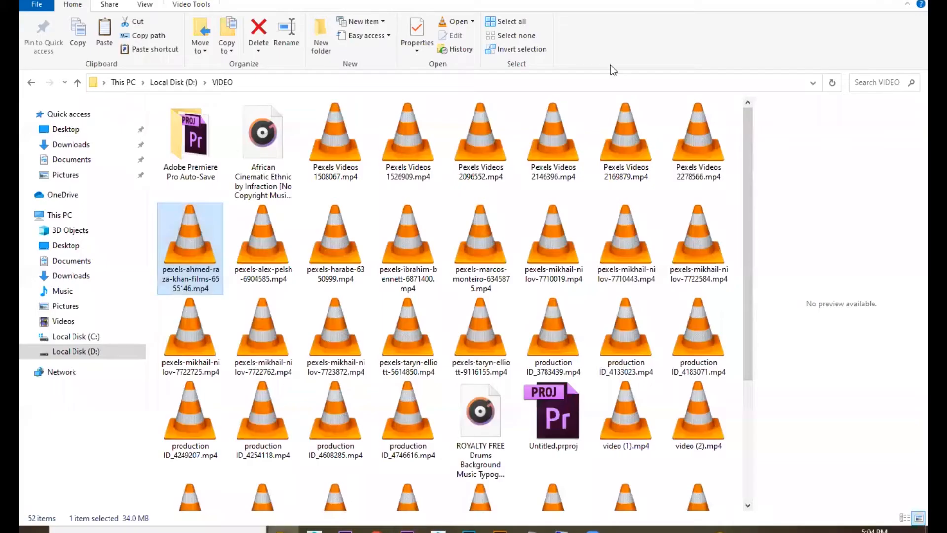
{"action": "left_click", "coordinate": [285, 159]}
{"action": "left_click_drag", "start_coordinate": [286, 159], "coordinate": [131, 446]}
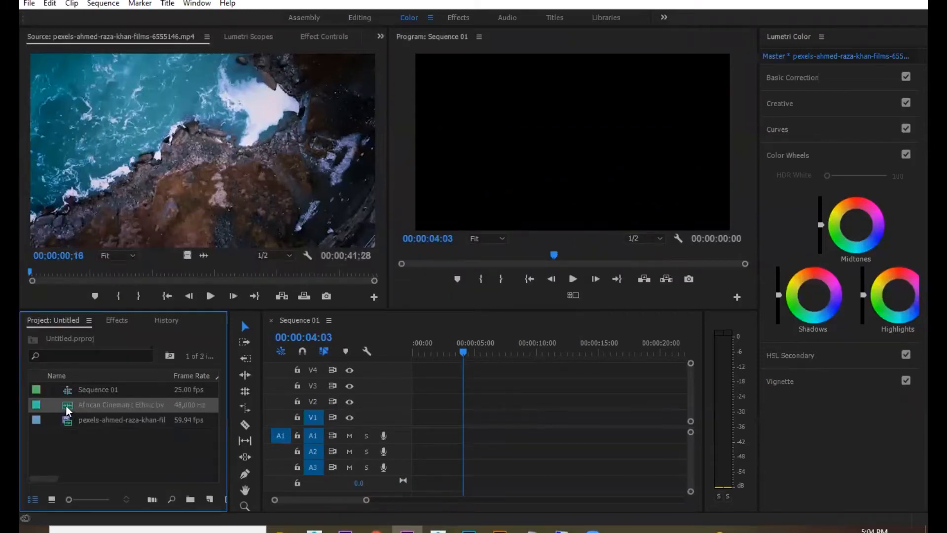
Step: Place the full African Cinematic Ethnic music on audio track A1 at the start of Sequence 01
{"action": "double_click", "coordinate": [67, 405]}
{"action": "left_click_drag", "start_coordinate": [203, 257], "coordinate": [414, 441]}
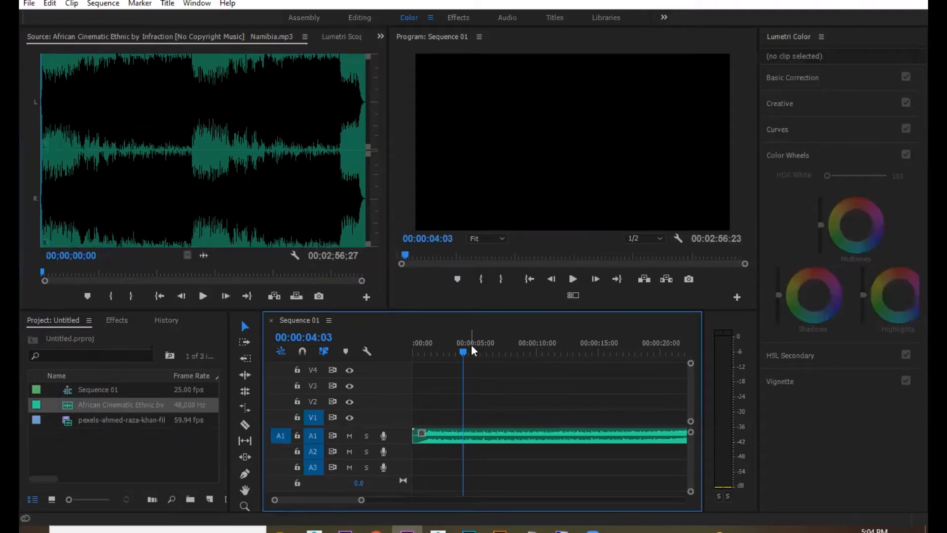
{"action": "key", "text": "backslash"}
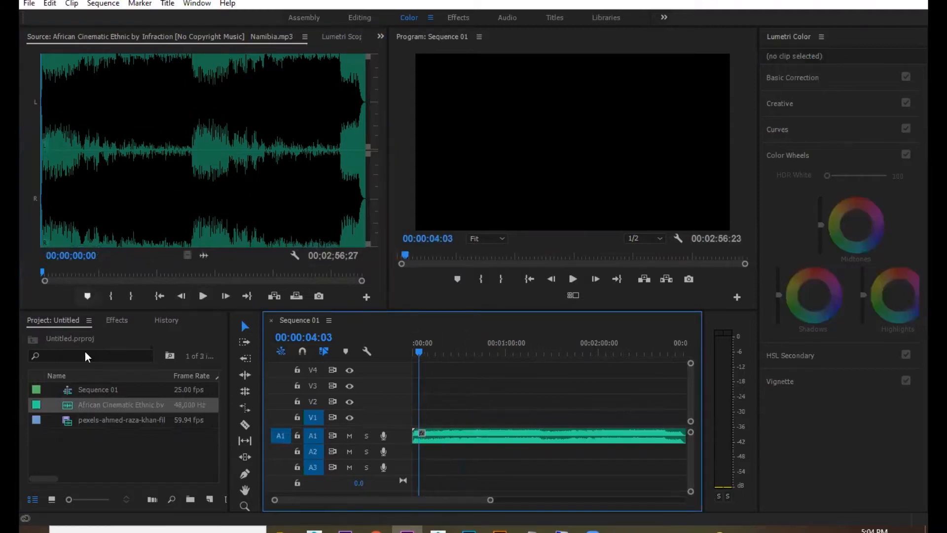
Step: Play the opening seconds of Sequence 01 to listen to how the music begins
{"action": "left_click", "coordinate": [115, 320]}
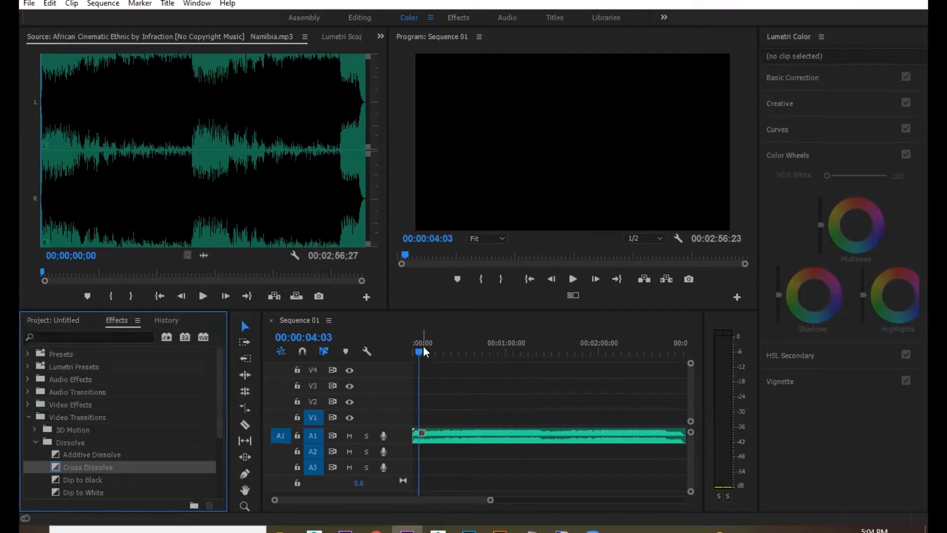
{"action": "key", "text": "space"}
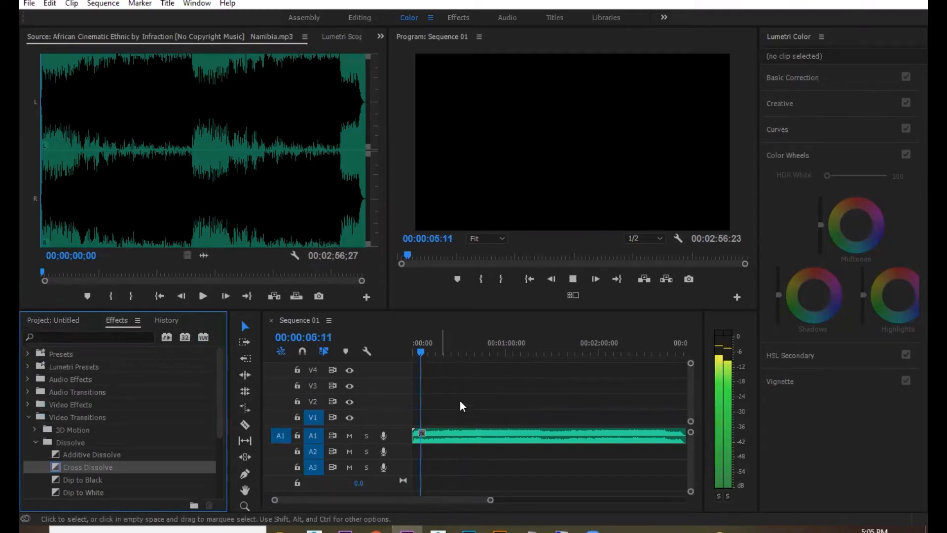
{"action": "key", "text": "space"}
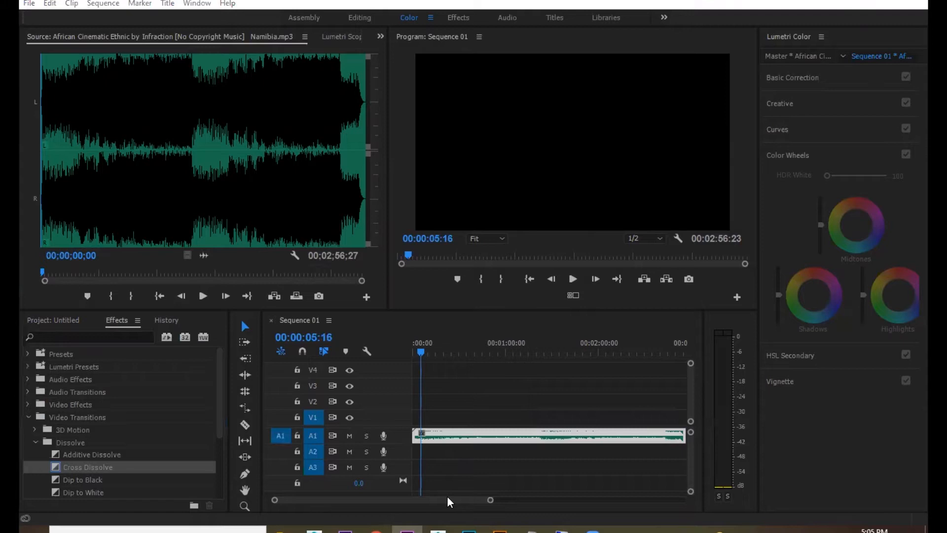
{"action": "left_click", "coordinate": [413, 353]}
{"action": "key", "text": "space"}
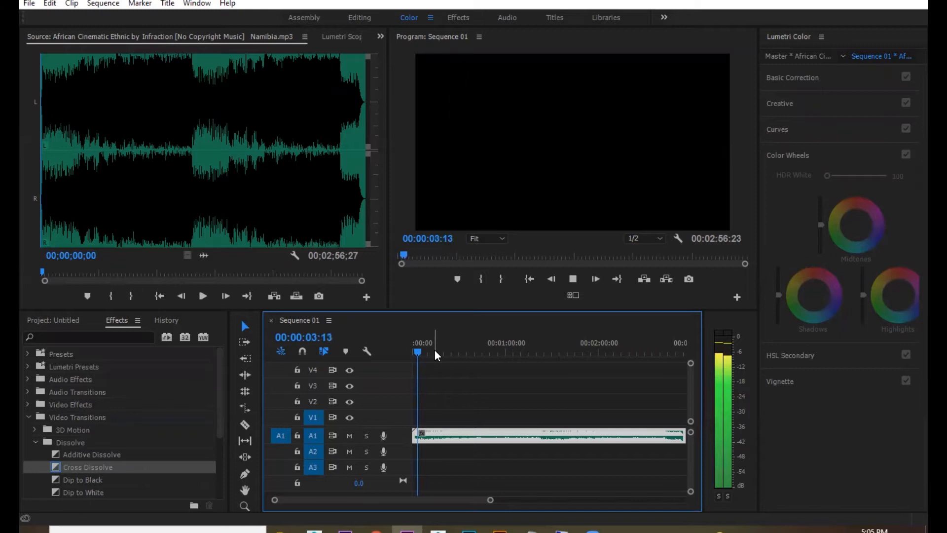
{"action": "key", "text": "space"}
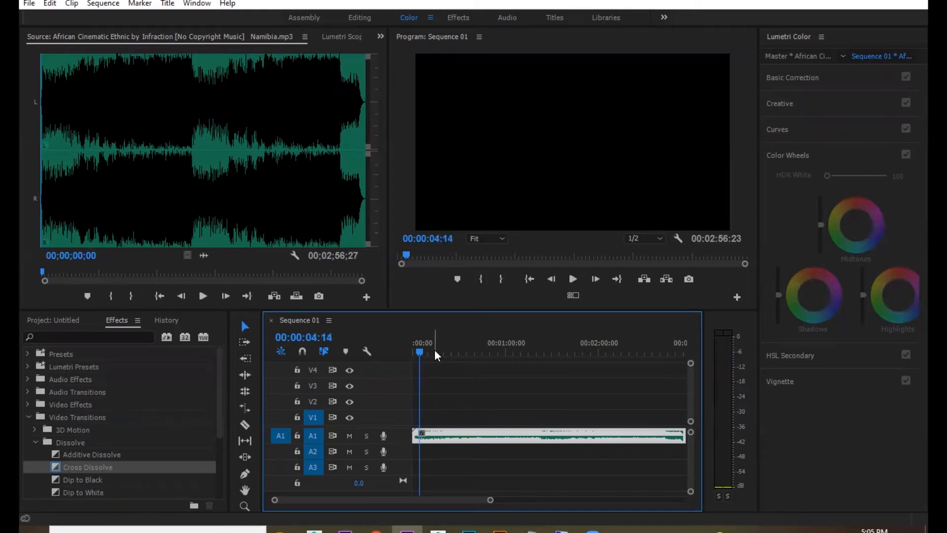
Step: Reopen the 6555146 video clip in the Source monitor and play it from around its In point
{"action": "left_click", "coordinate": [50, 320]}
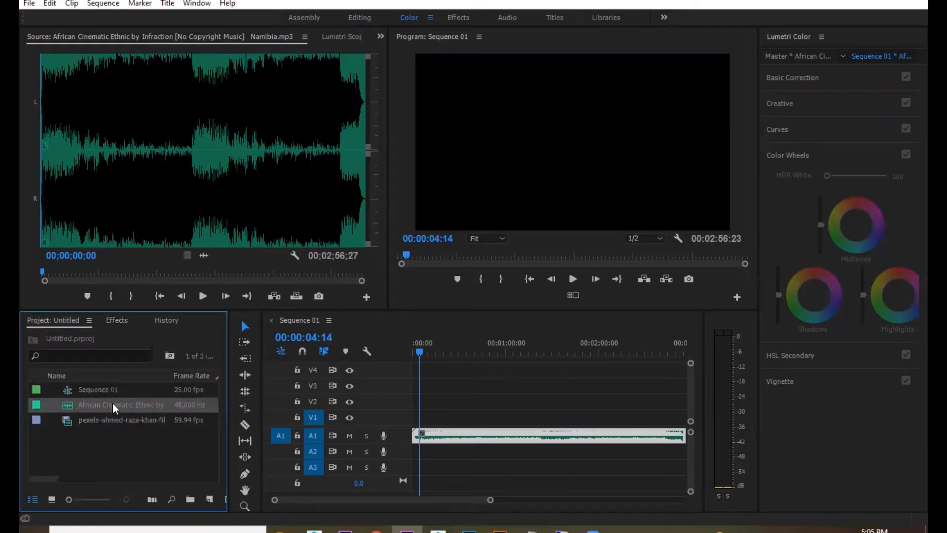
{"action": "left_click", "coordinate": [72, 421]}
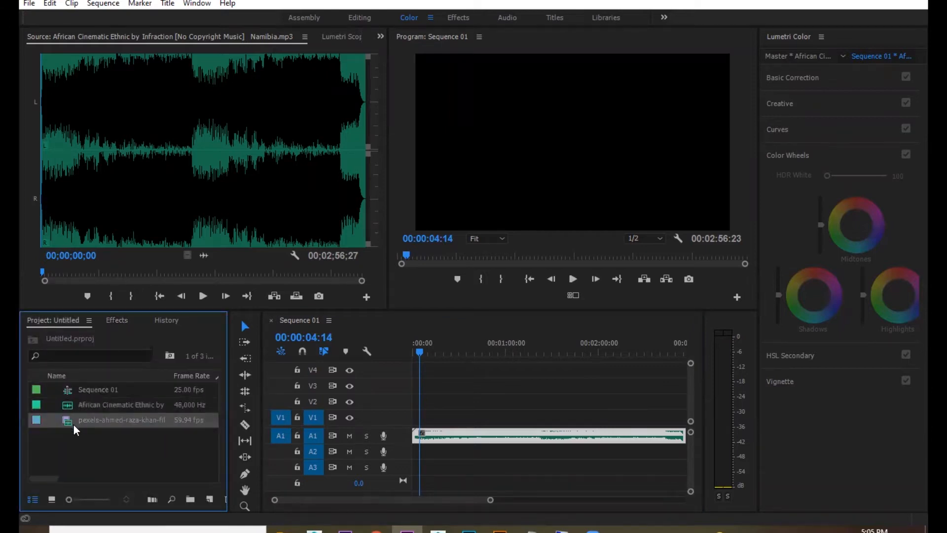
{"action": "double_click", "coordinate": [68, 425]}
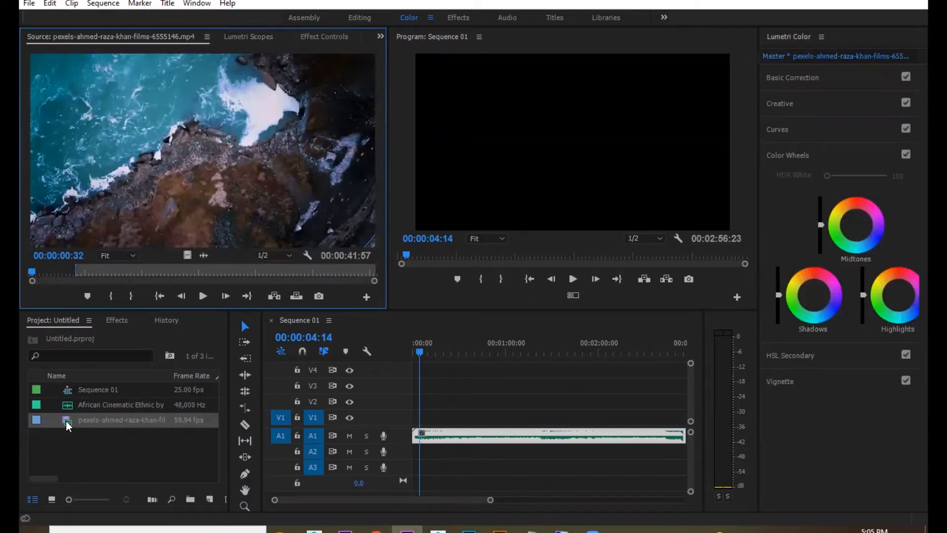
{"action": "left_click", "coordinate": [78, 273]}
{"action": "key", "text": "space"}
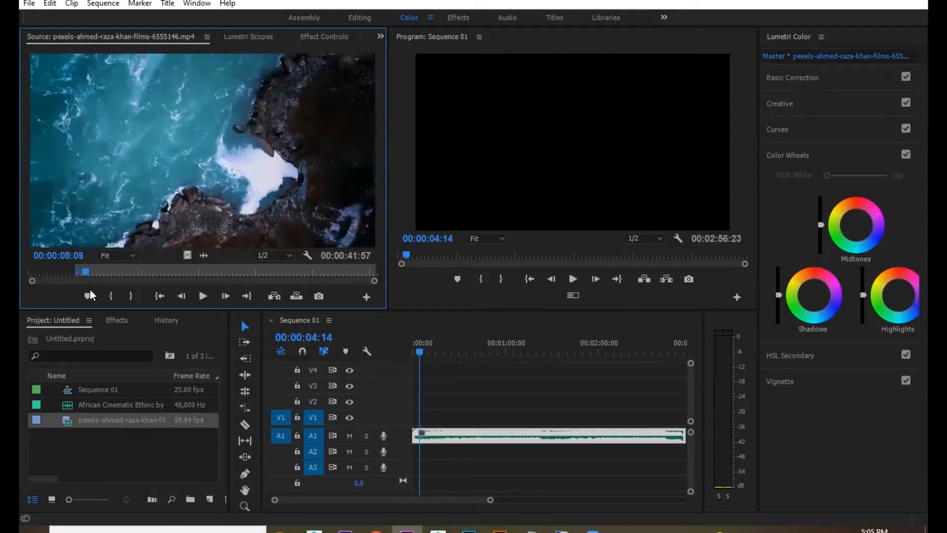
{"action": "left_click", "coordinate": [120, 273]}
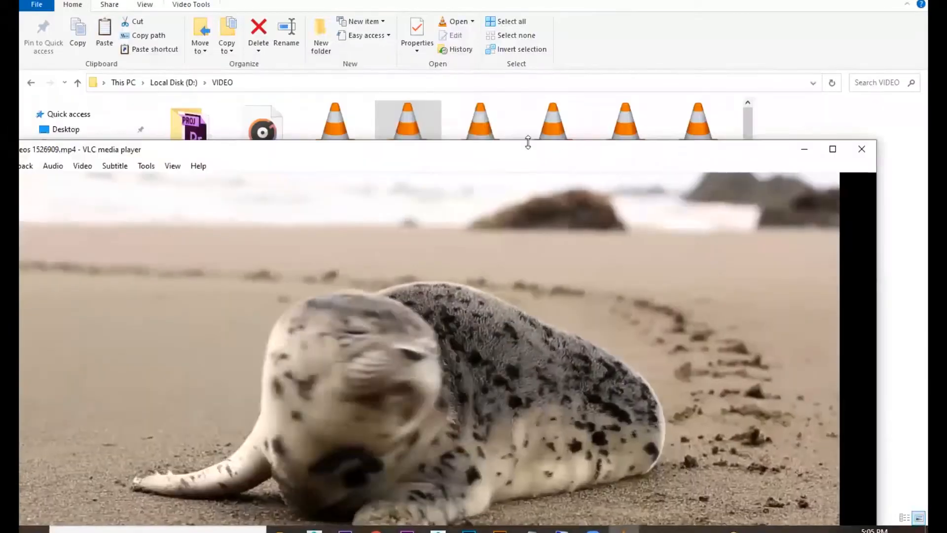
Step: Preview Pexels Videos 2096552, 2146396, 2169879 and 2278566 from the VIDEO folder in VLC
{"action": "double_click", "coordinate": [489, 126]}
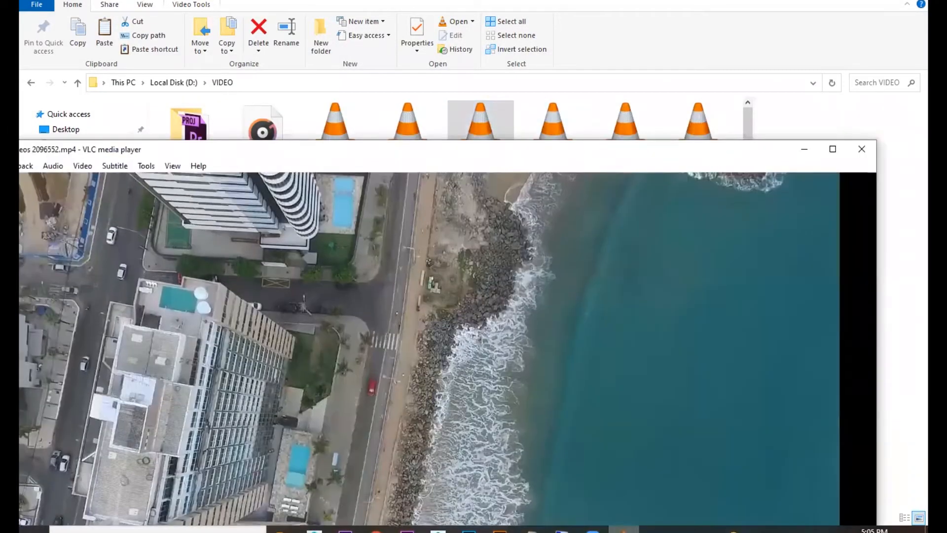
{"action": "left_click", "coordinate": [562, 137]}
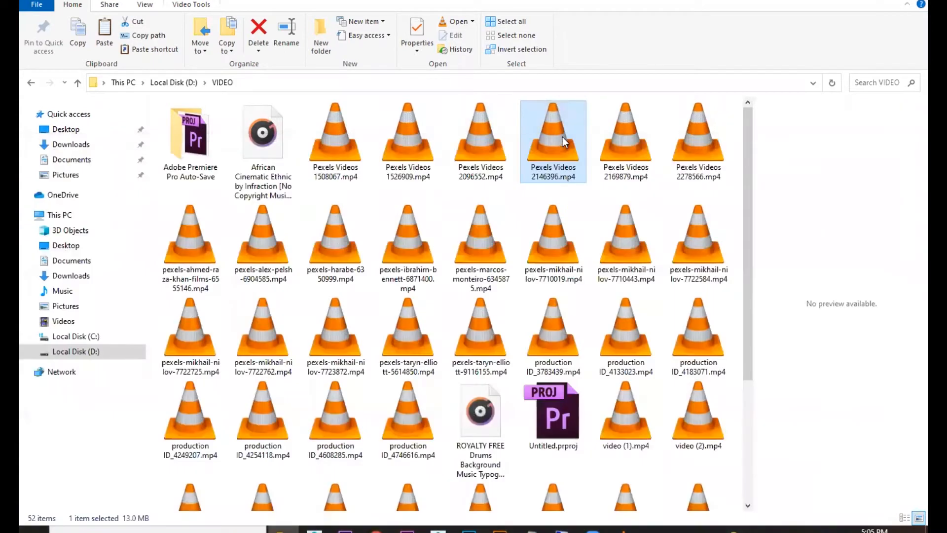
{"action": "double_click", "coordinate": [562, 137]}
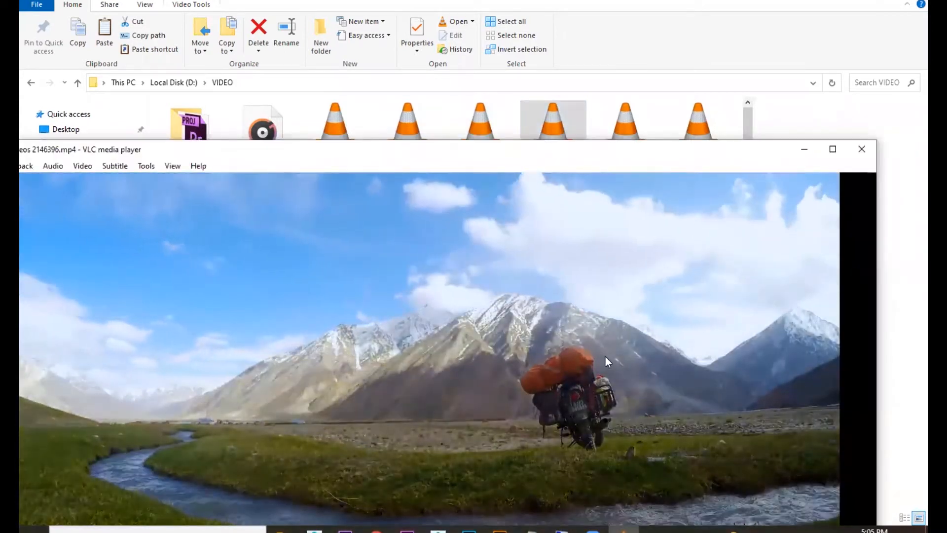
{"action": "double_click", "coordinate": [625, 128]}
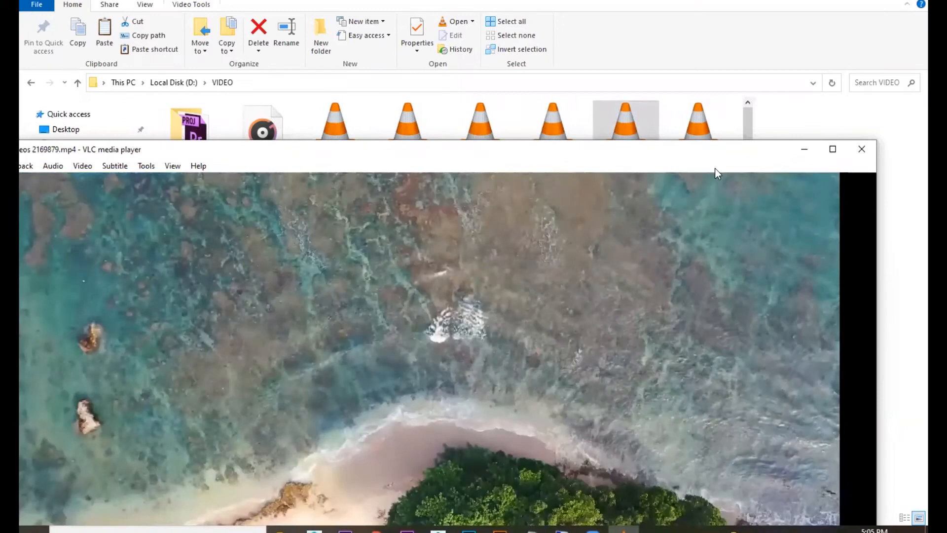
{"action": "double_click", "coordinate": [711, 135]}
Step: Preview the Pexels clips ending in 6350999, 6871400 and 7722584, keeping the player clear of the file thumbnails
{"action": "left_click_drag", "start_coordinate": [220, 152], "coordinate": [750, 82]}
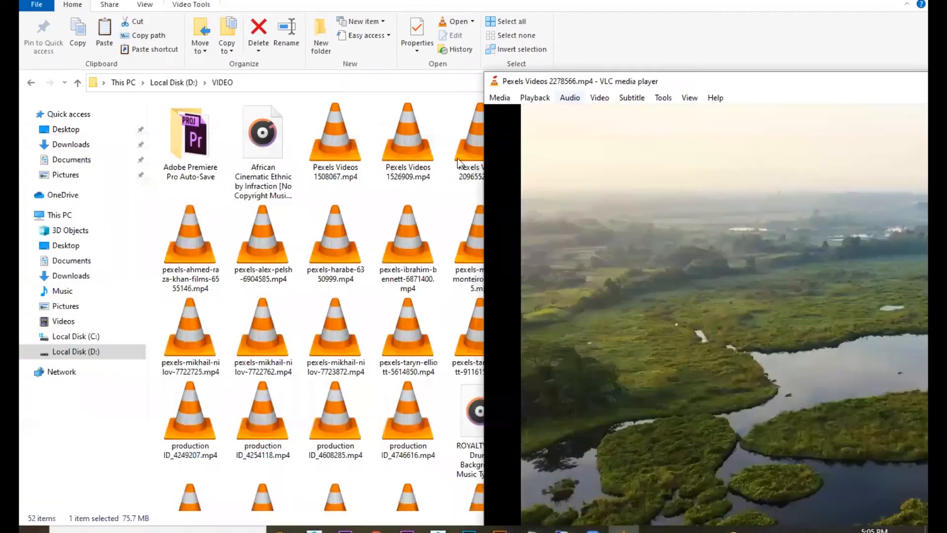
{"action": "double_click", "coordinate": [335, 237]}
{"action": "double_click", "coordinate": [424, 249]}
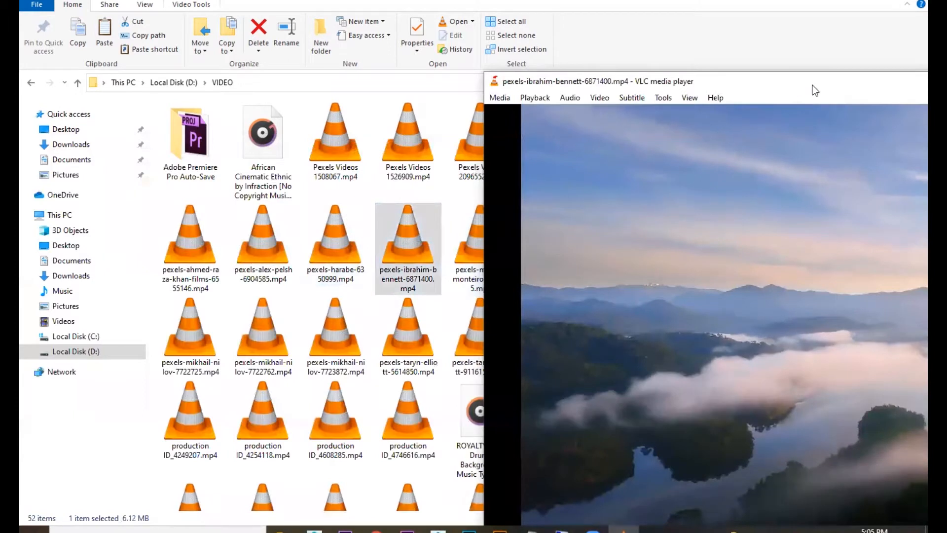
{"action": "left_click_drag", "start_coordinate": [815, 90], "coordinate": [349, 294]}
{"action": "double_click", "coordinate": [698, 235]}
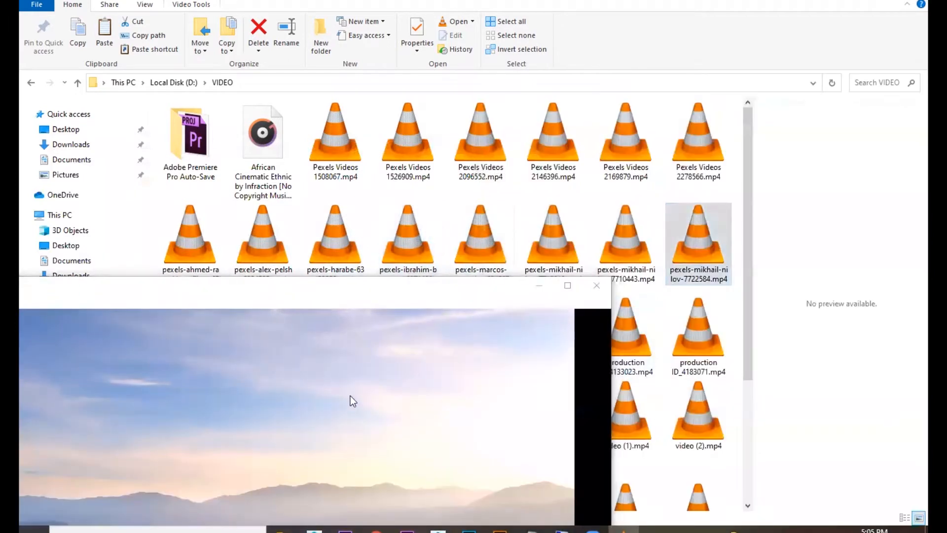
Step: Preview production ID_4183071.mp4, production ID_4133023.mp4, video (2).mp4 and video (1).mp4 beside the file list
{"action": "left_click_drag", "start_coordinate": [434, 277], "coordinate": [405, 2]}
{"action": "double_click", "coordinate": [698, 333]}
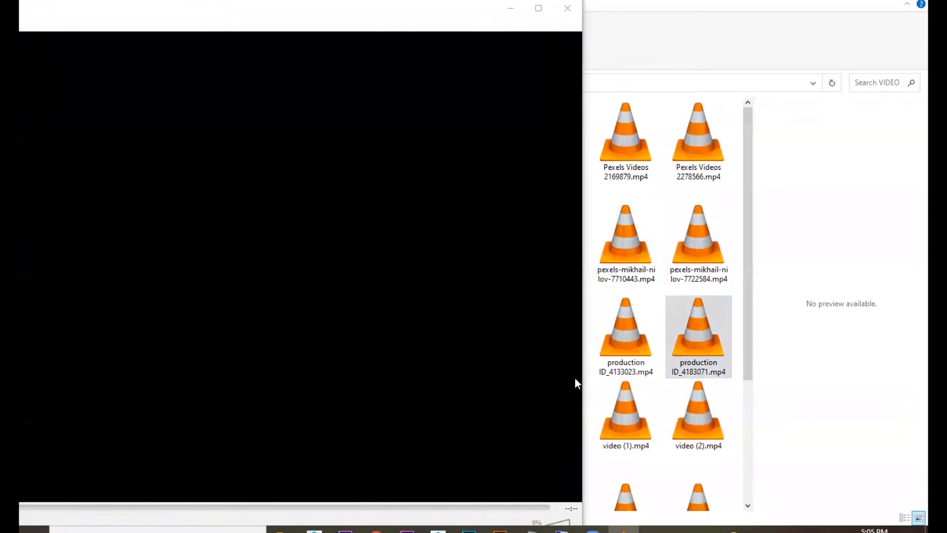
{"action": "double_click", "coordinate": [633, 345]}
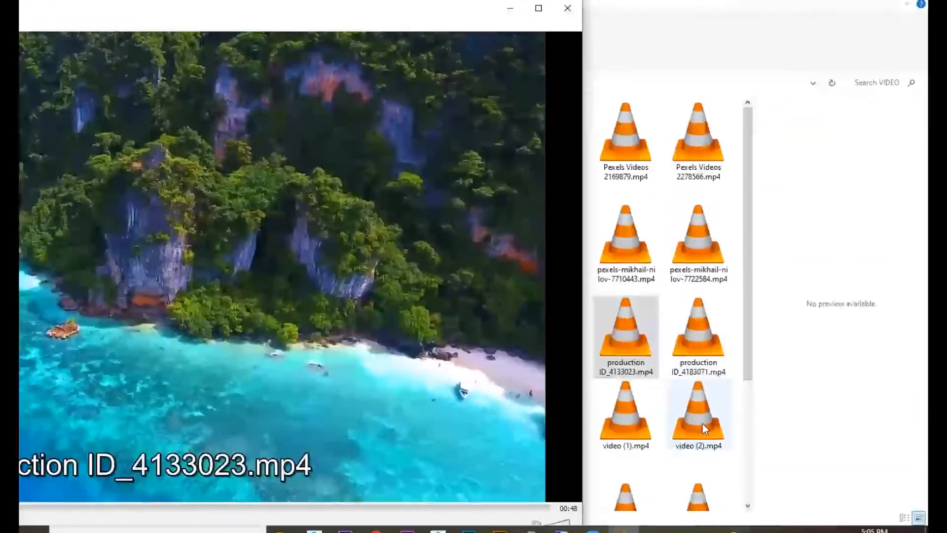
{"action": "double_click", "coordinate": [700, 422]}
{"action": "double_click", "coordinate": [646, 430]}
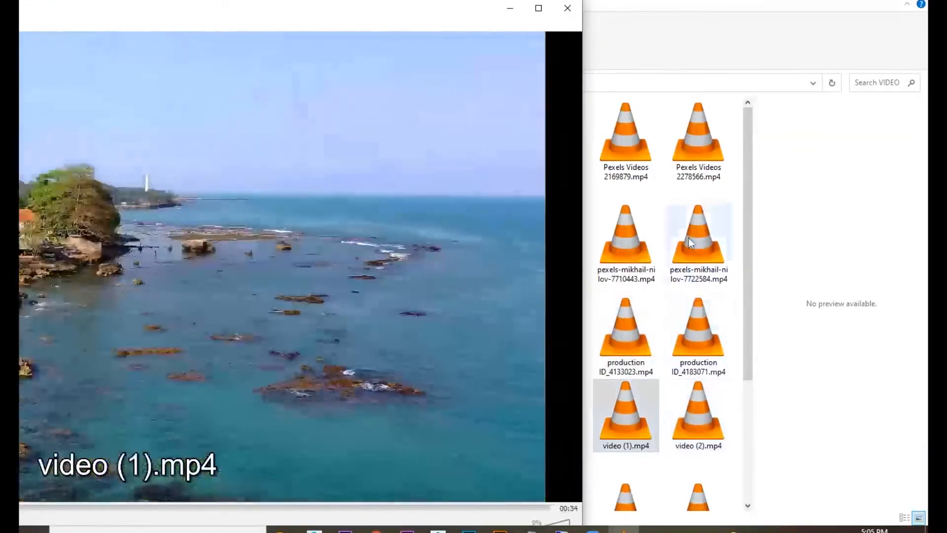
Step: Preview video (17).mp4 and video (18).mp4 from the VIDEO folder, enlarge the player for the second clip and close it
{"action": "double_click", "coordinate": [689, 237]}
{"action": "scroll", "coordinate": [617, 215], "scroll_direction": "down", "scroll_amount": 5}
{"action": "double_click", "coordinate": [625, 394]}
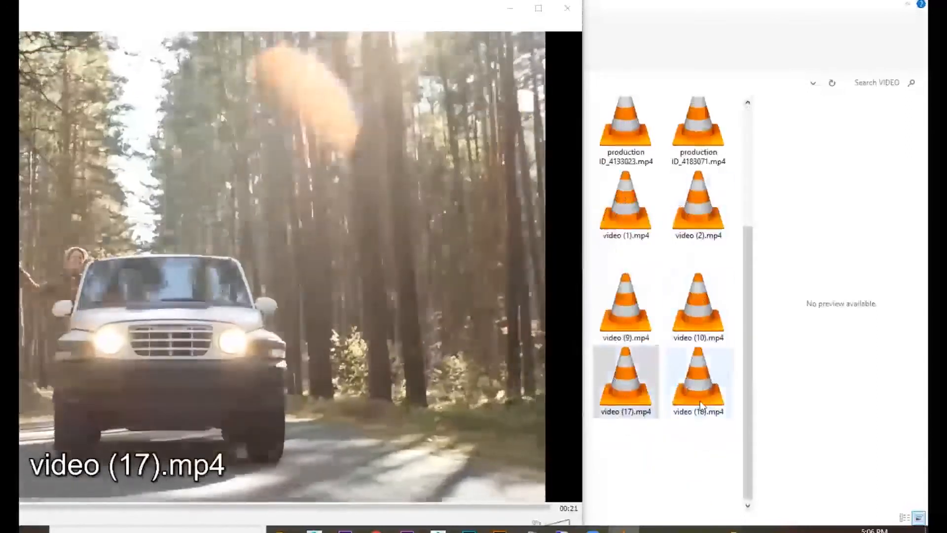
{"action": "double_click", "coordinate": [700, 401]}
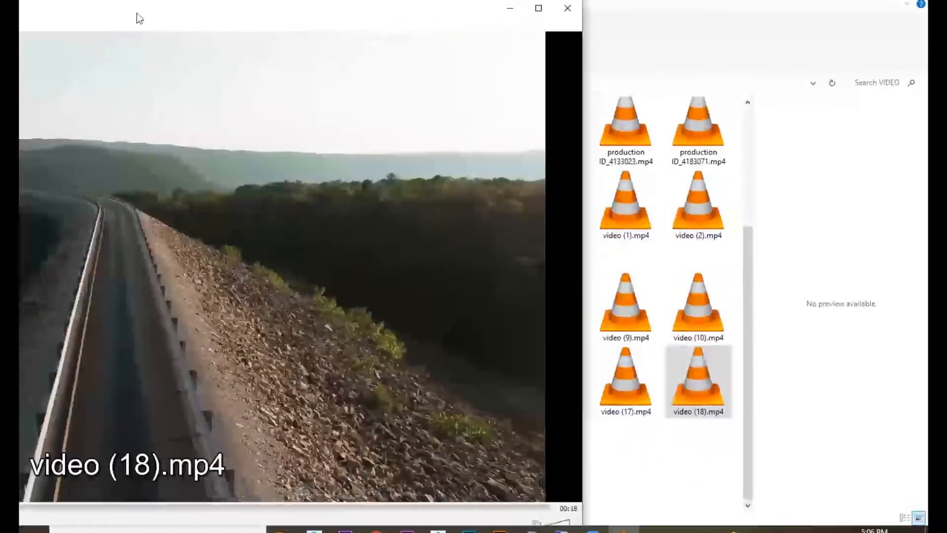
{"action": "double_click", "coordinate": [275, 23]}
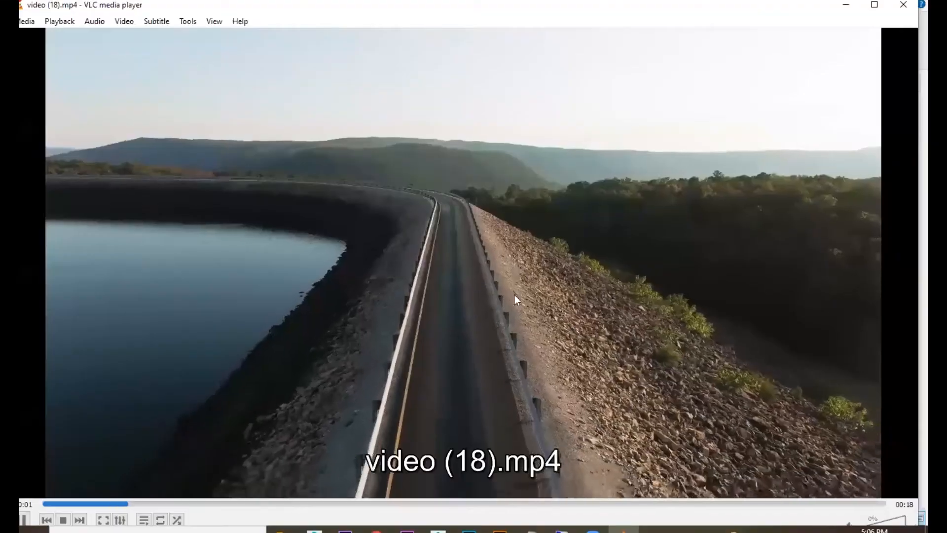
{"action": "left_click", "coordinate": [902, 6]}
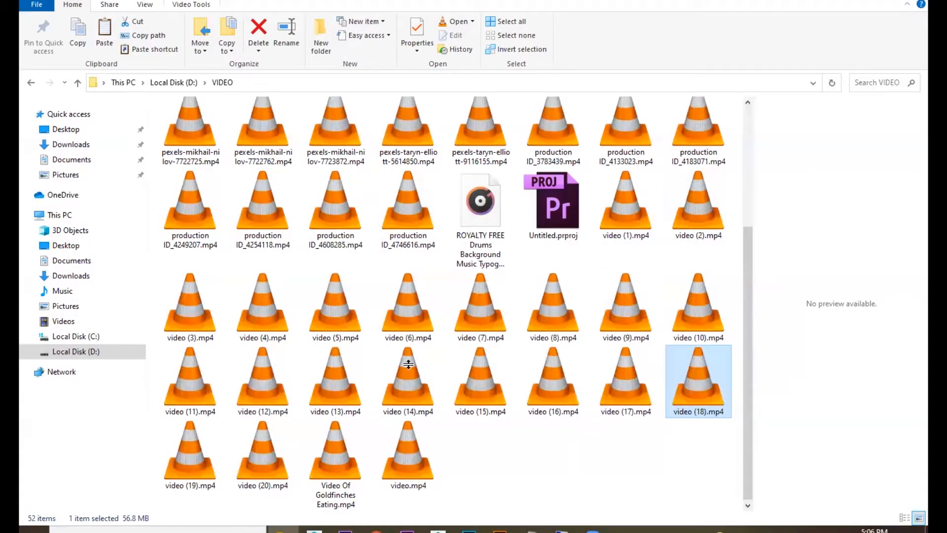
Step: Switch to Premiere Pro, set the 6555146 clip's Out point at 00:00:22:00 and place its video on V1 at the sequence start
{"action": "key", "text": "alt+Tab"}
{"action": "key", "text": "space"}
{"action": "key", "text": "space"}
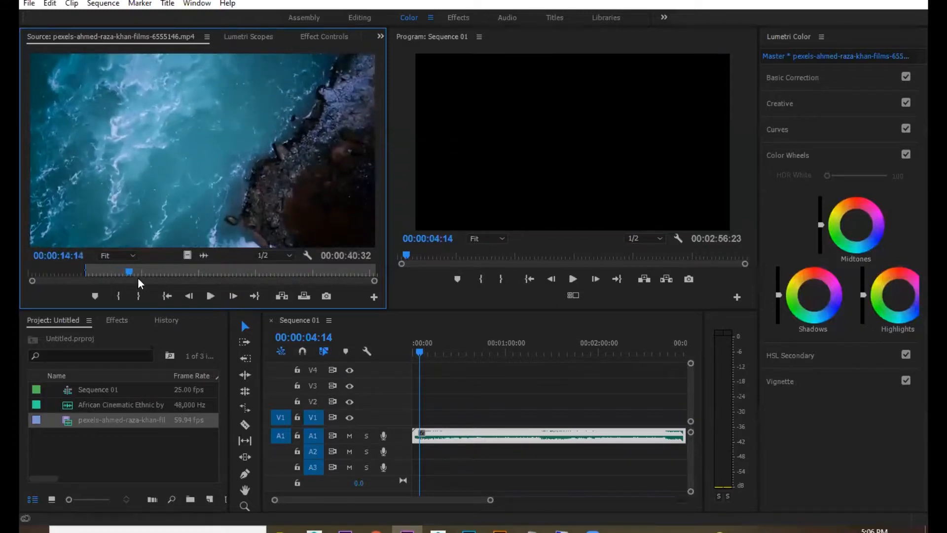
{"action": "left_click_drag", "start_coordinate": [127, 277], "coordinate": [417, 422]}
{"action": "left_click", "coordinate": [138, 296]}
{"action": "key", "text": "backslash"}
Step: Play the sequence from its beginning and mute the music track on A1
{"action": "key", "text": "Home"}
{"action": "key", "text": "space"}
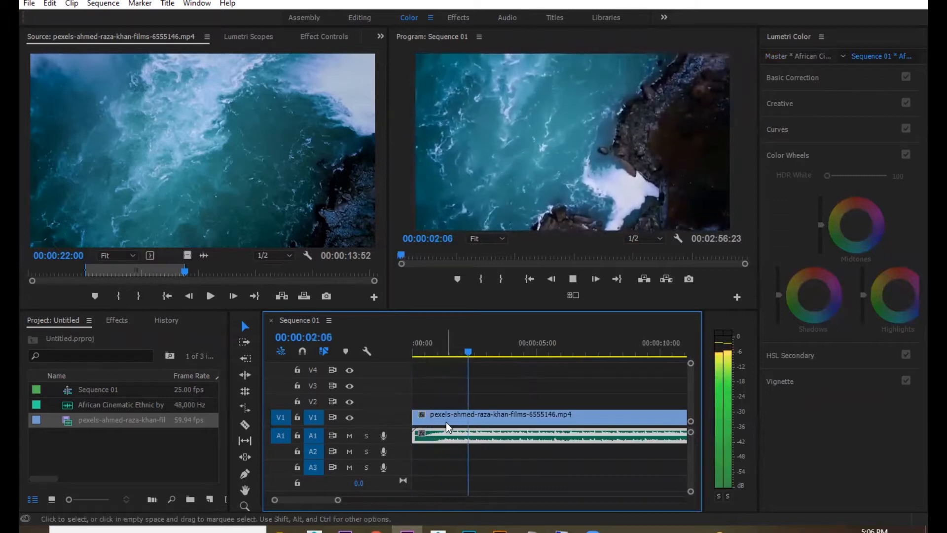
{"action": "key", "text": "space"}
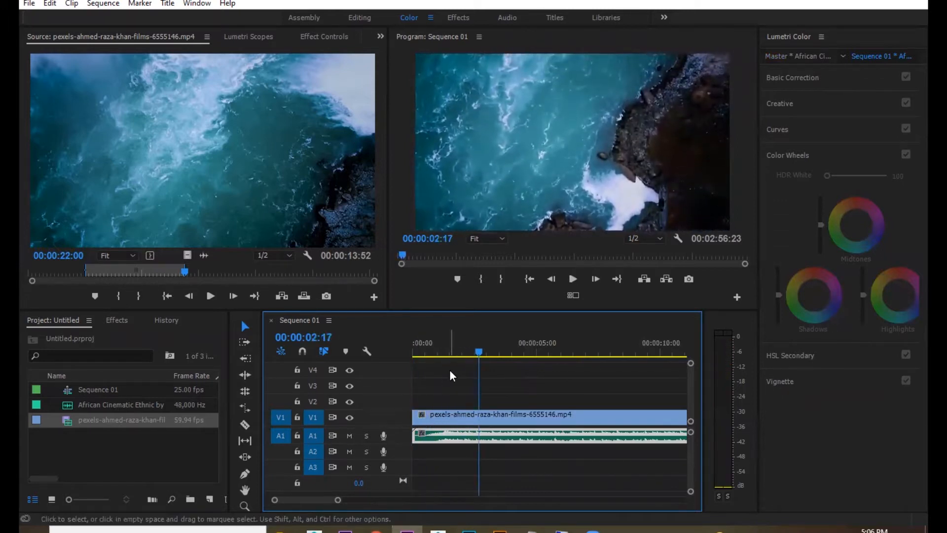
{"action": "left_click", "coordinate": [350, 436]}
{"action": "key", "text": "space"}
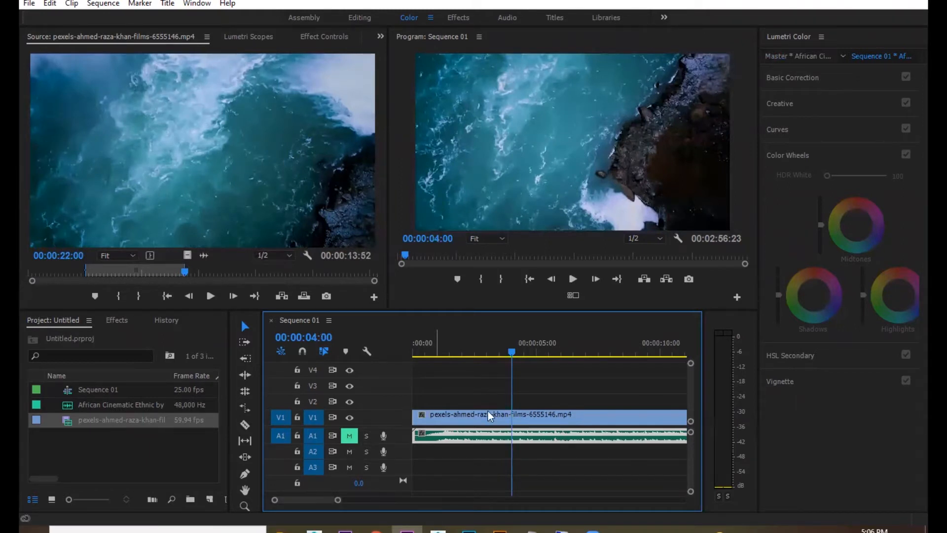
Step: Replay the muted sequence from near its start and stop at 00:00:08:11
{"action": "left_click", "coordinate": [418, 354]}
{"action": "key", "text": "space"}
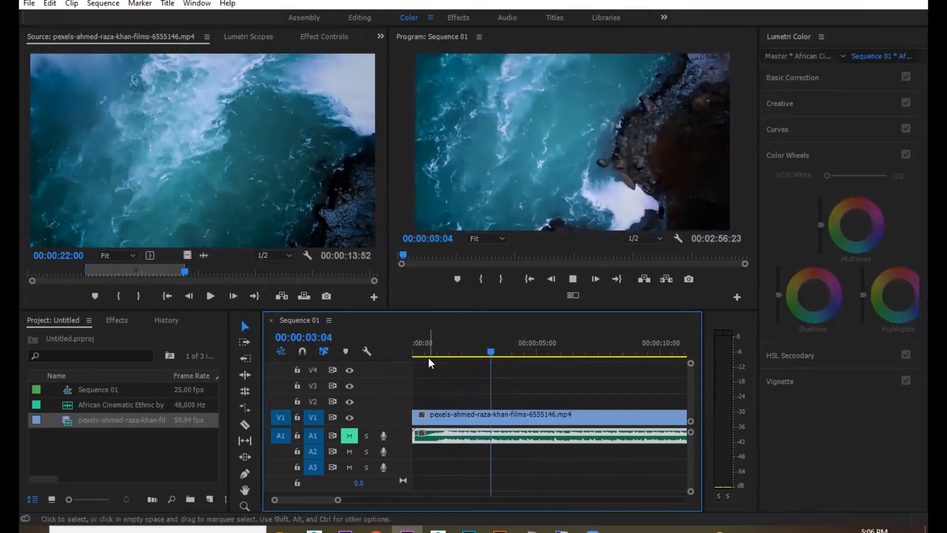
{"action": "key", "text": "equal"}
{"action": "key", "text": "equal"}
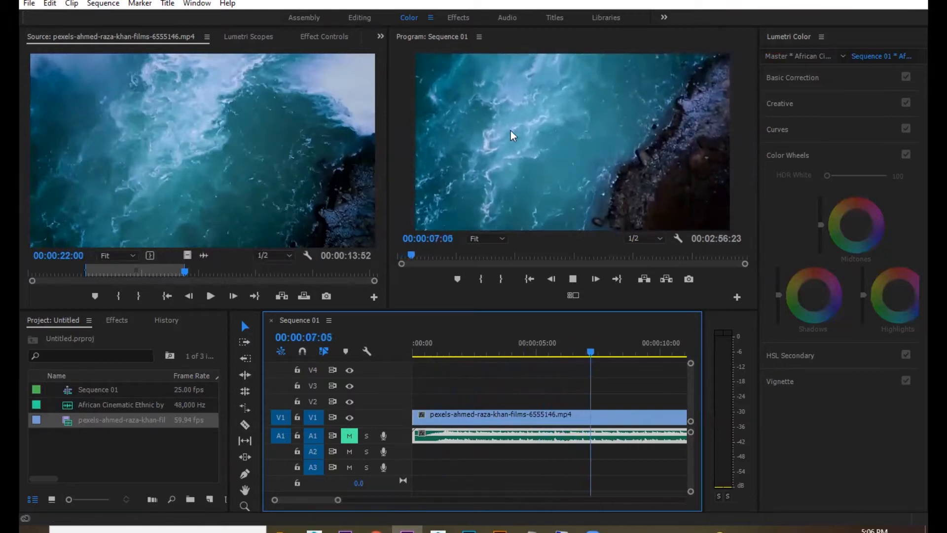
{"action": "key", "text": "space"}
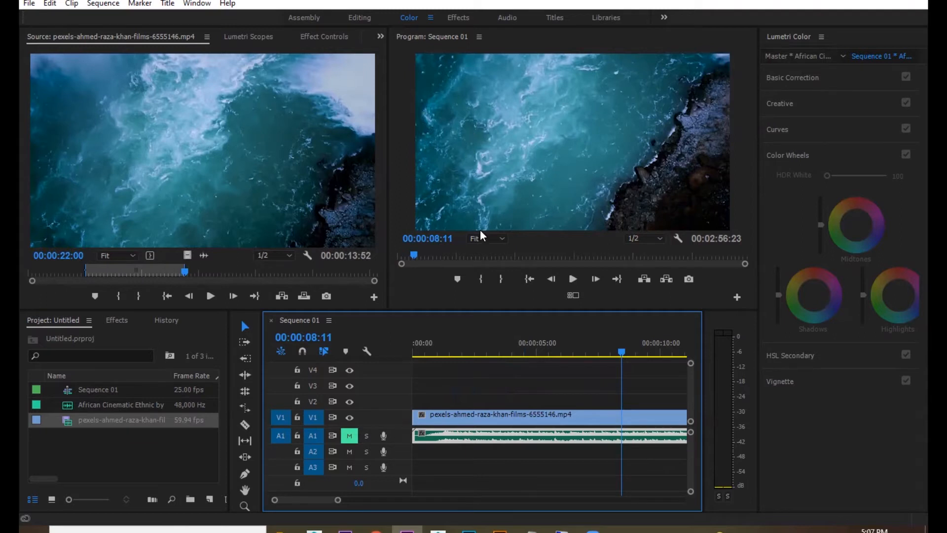
Step: Create a new 1920 × 1080, 25 fps title named Title 01 and move its editor aside
{"action": "left_click", "coordinate": [29, 3]}
{"action": "mouse_move", "coordinate": [49, 17]}
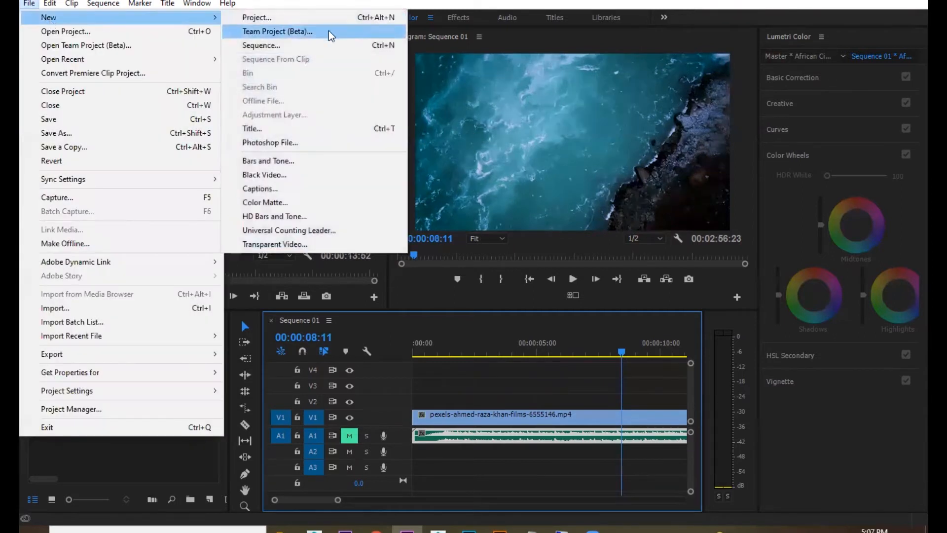
{"action": "left_click", "coordinate": [272, 129]}
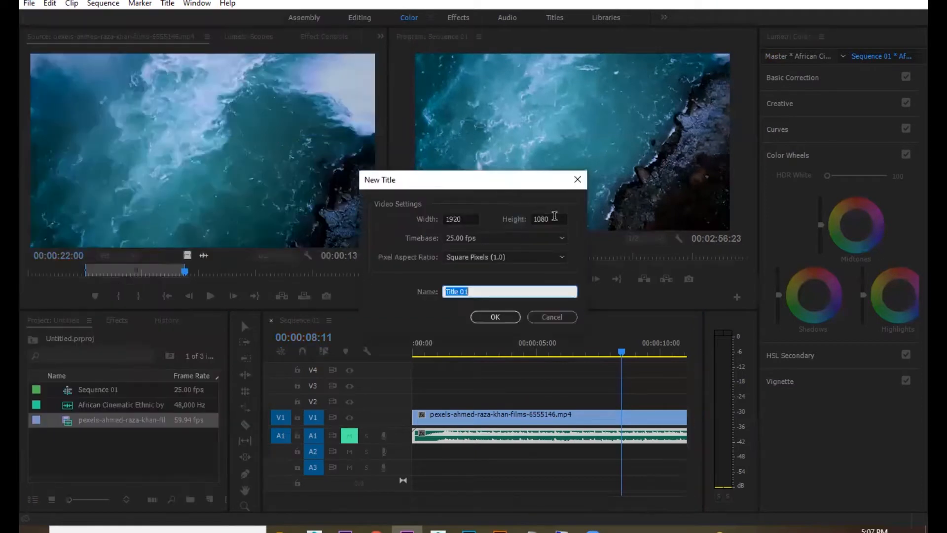
{"action": "left_click", "coordinate": [495, 318]}
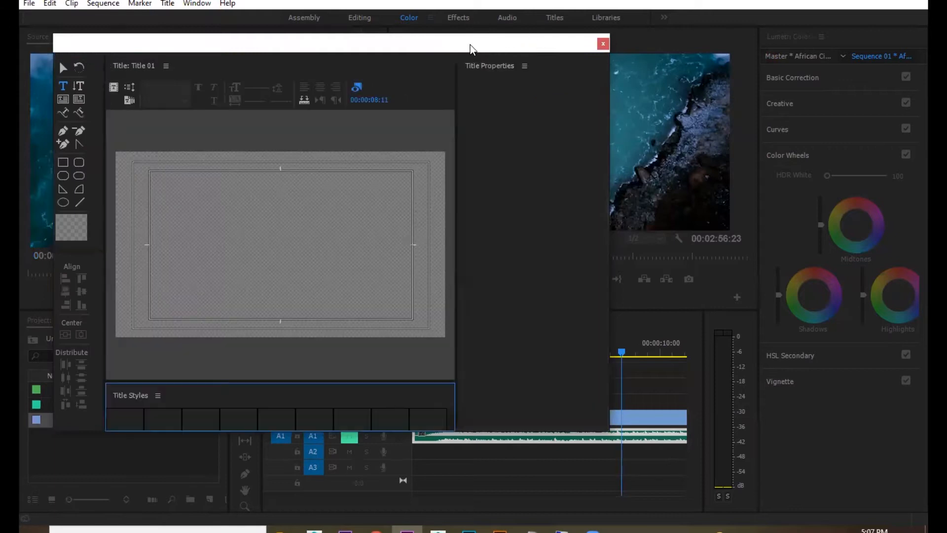
{"action": "left_click_drag", "start_coordinate": [364, 47], "coordinate": [569, 49]}
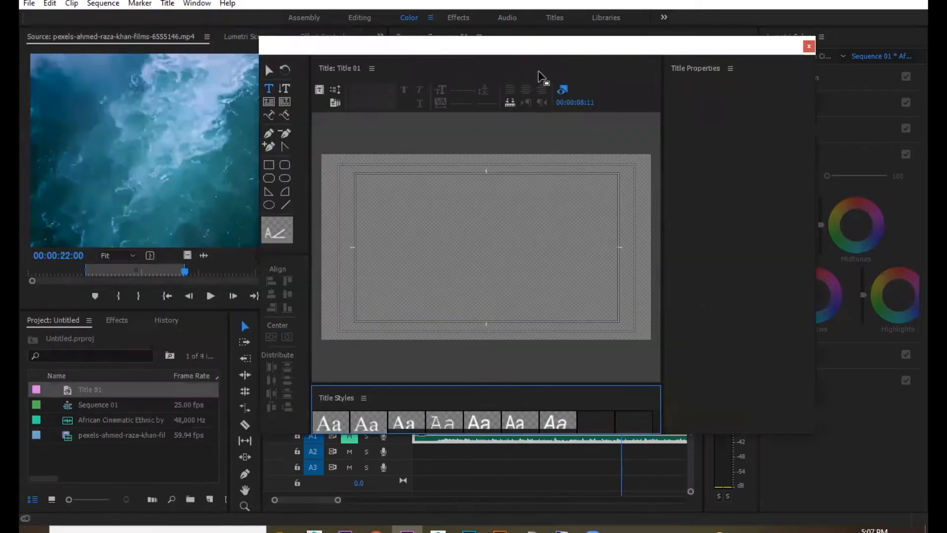
{"action": "left_click_drag", "start_coordinate": [490, 48], "coordinate": [450, 47]}
Step: Add the text "lets go" to Title 01 and set its font family to Calibri
{"action": "left_click", "coordinate": [234, 99]}
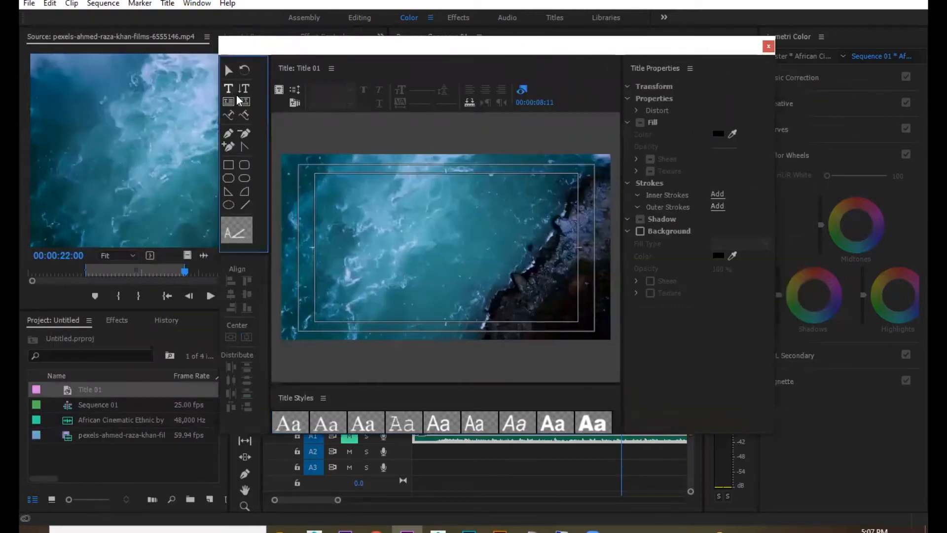
{"action": "left_click", "coordinate": [375, 244]}
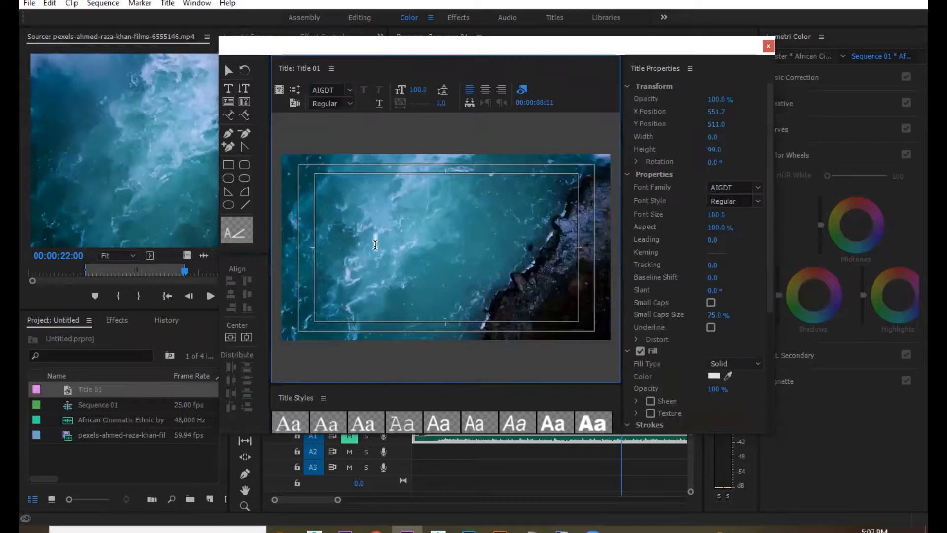
{"action": "type", "text": "lets go"}
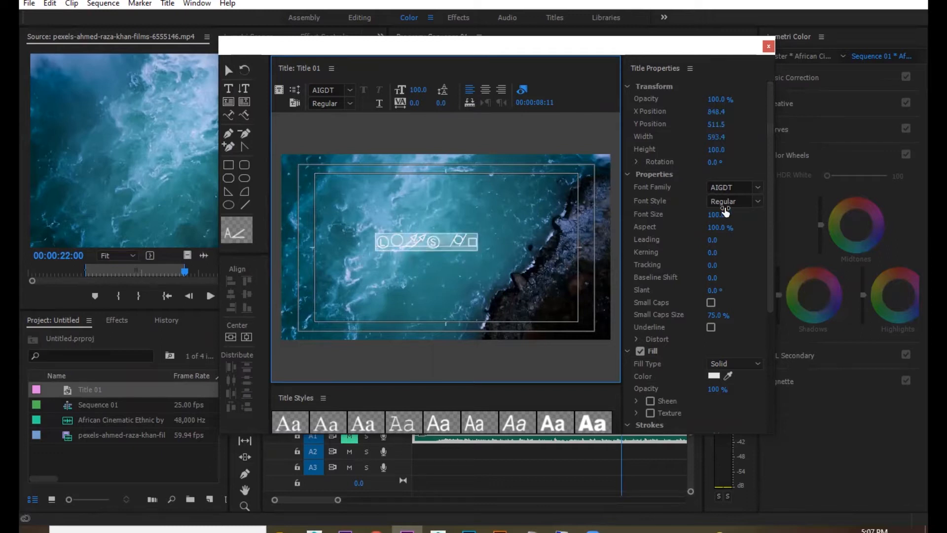
{"action": "left_click", "coordinate": [742, 187]}
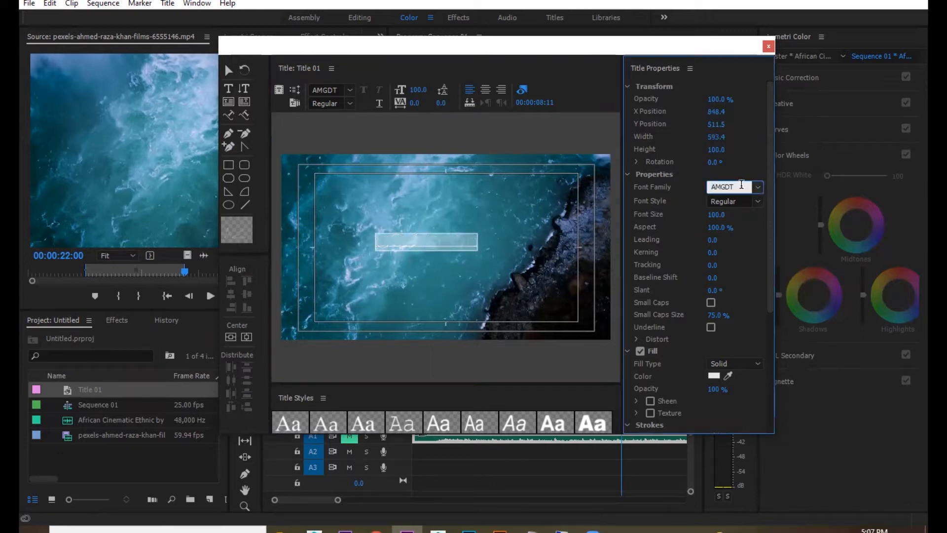
{"action": "left_click_drag", "start_coordinate": [747, 188], "coordinate": [664, 199]}
{"action": "type", "text": "Calibri"}
{"action": "key", "text": "Return"}
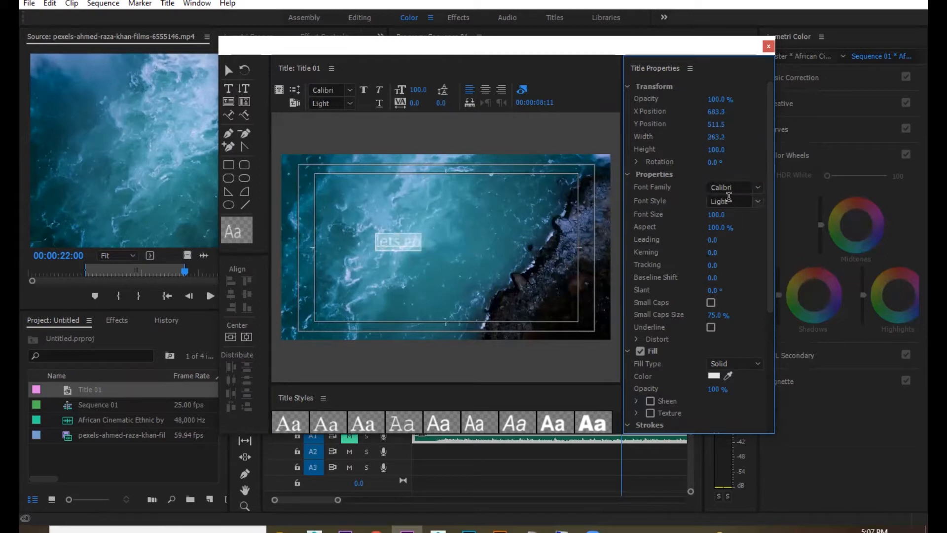
Step: Replace the title's wording with TRAVEL in capital letters
{"action": "key", "text": "e"}
{"action": "key", "text": "t"}
{"action": "key", "text": "l"}
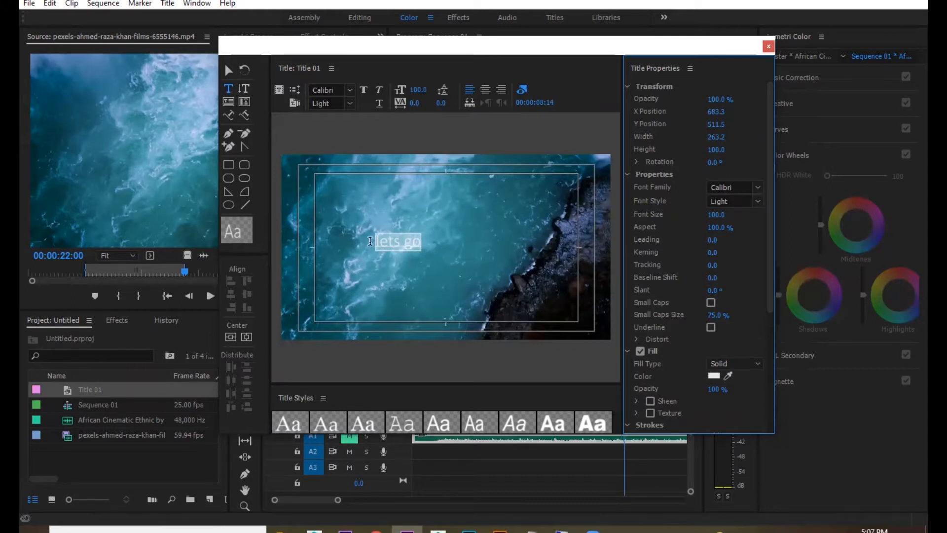
{"action": "left_click", "coordinate": [408, 243]}
{"action": "left_click_drag", "start_coordinate": [419, 245], "coordinate": [358, 233]}
{"action": "key", "text": "BackSpace"}
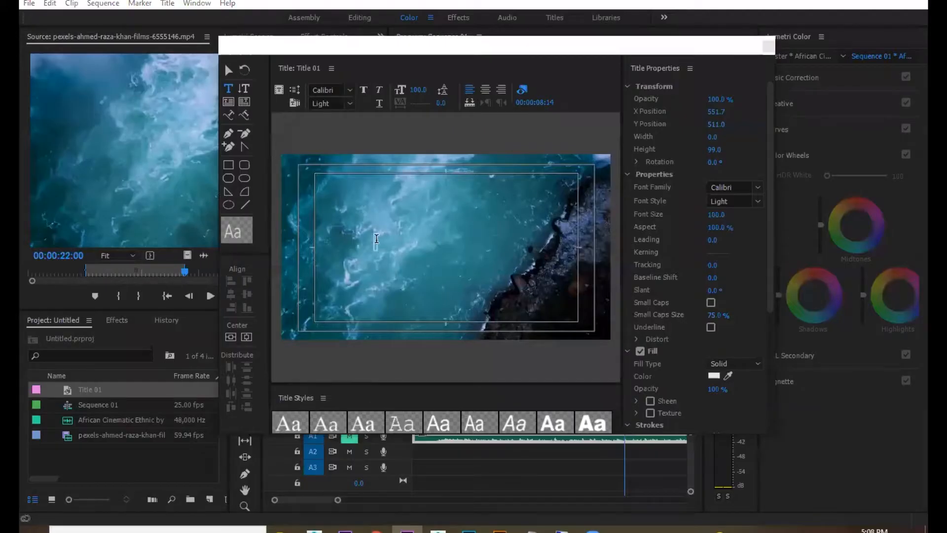
{"action": "left_click", "coordinate": [376, 239]}
{"action": "type", "text": "tr"}
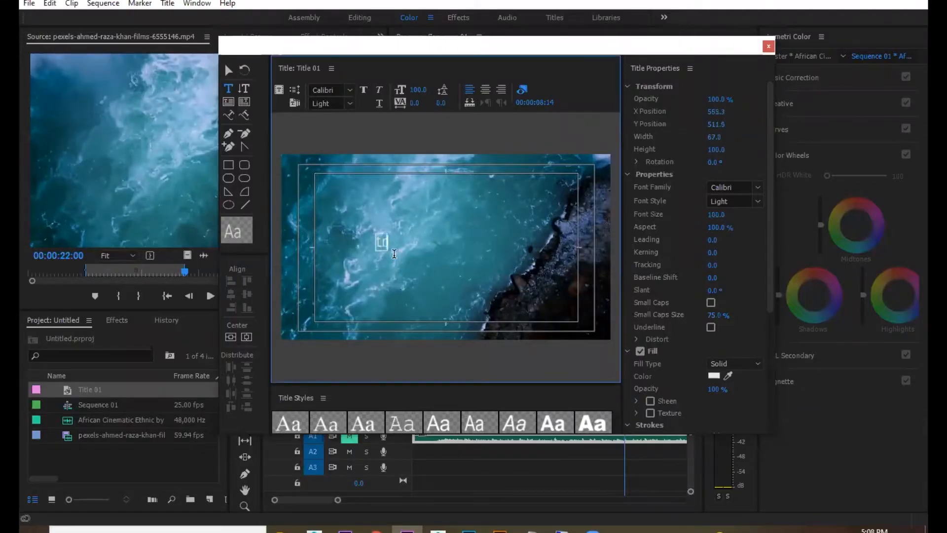
{"action": "type", "text": "avel"}
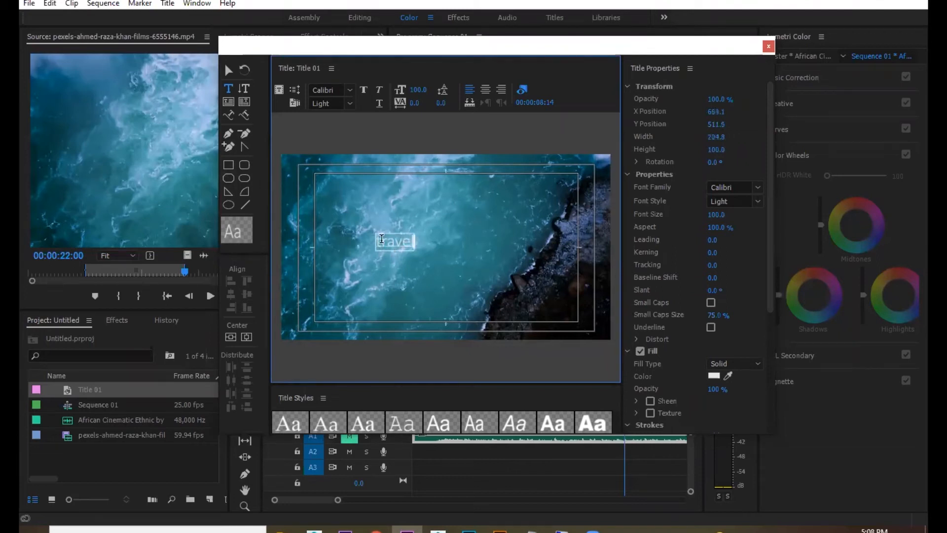
{"action": "key", "text": "ctrl+a"}
{"action": "type", "text": "TRAVEL"}
Step: Set the TRAVEL text to Bold at font size 199 and position it near the centre of the frame
{"action": "left_click", "coordinate": [233, 89]}
{"action": "left_click", "coordinate": [228, 70]}
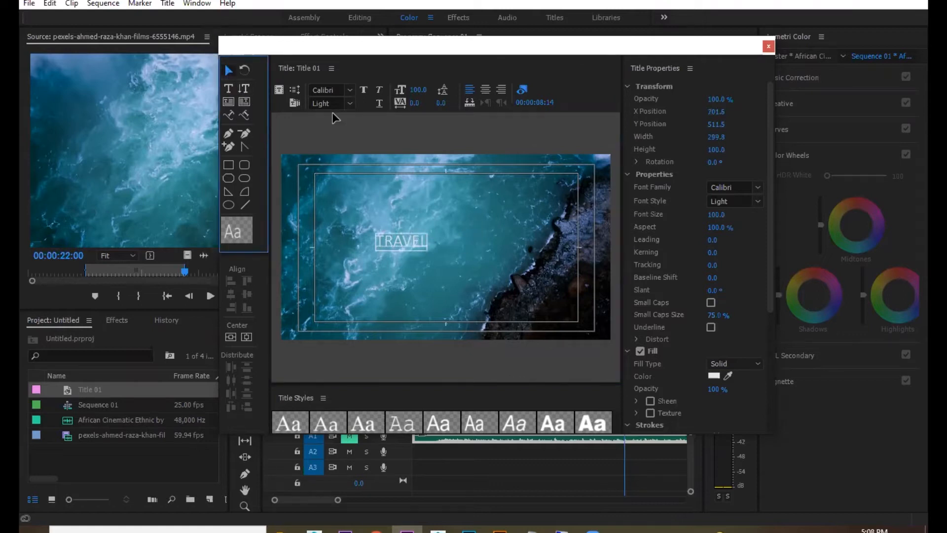
{"action": "left_click_drag", "start_coordinate": [427, 240], "coordinate": [472, 240]}
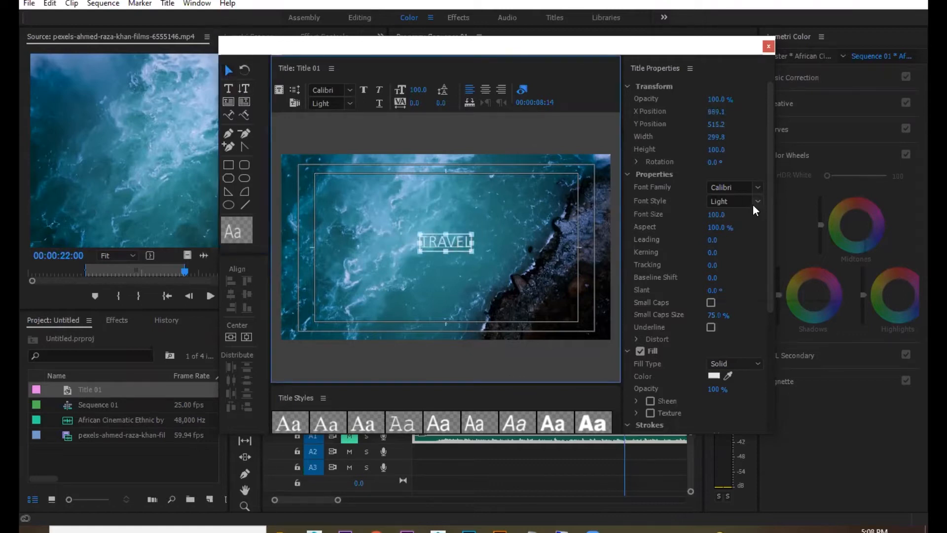
{"action": "left_click", "coordinate": [751, 203]}
{"action": "left_click", "coordinate": [731, 218]}
{"action": "left_click_drag", "start_coordinate": [712, 215], "coordinate": [761, 215]}
{"action": "left_click_drag", "start_coordinate": [484, 246], "coordinate": [448, 235]}
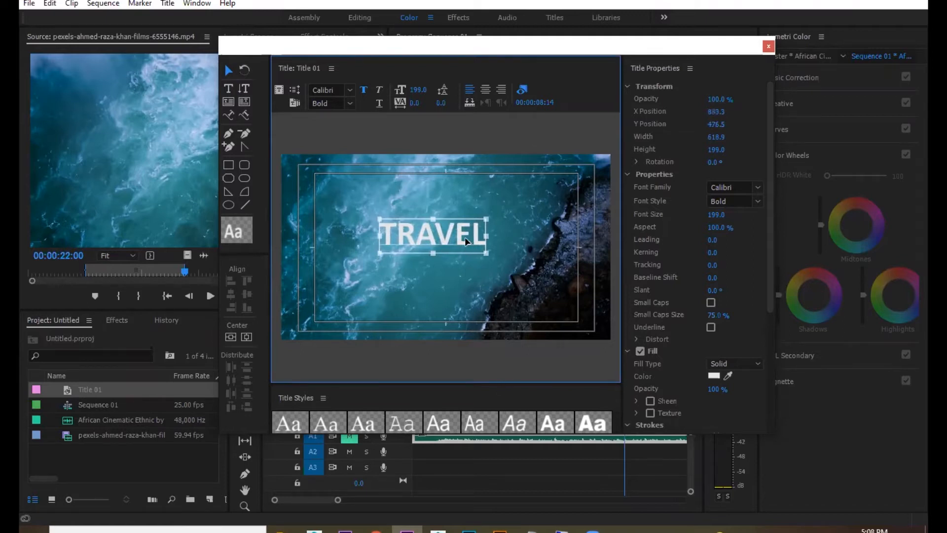
{"action": "left_click_drag", "start_coordinate": [464, 239], "coordinate": [470, 247]}
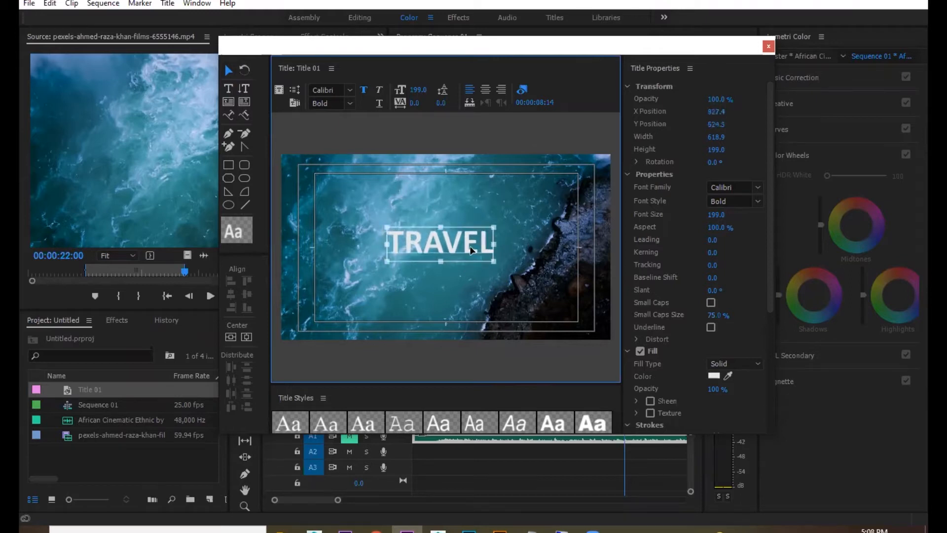
Step: Close the title editor and place Title 01 on V2 above the ocean clip, starting at about 3 seconds
{"action": "left_click", "coordinate": [769, 46]}
{"action": "left_click_drag", "start_coordinate": [84, 391], "coordinate": [414, 406]}
{"action": "left_click", "coordinate": [461, 352]}
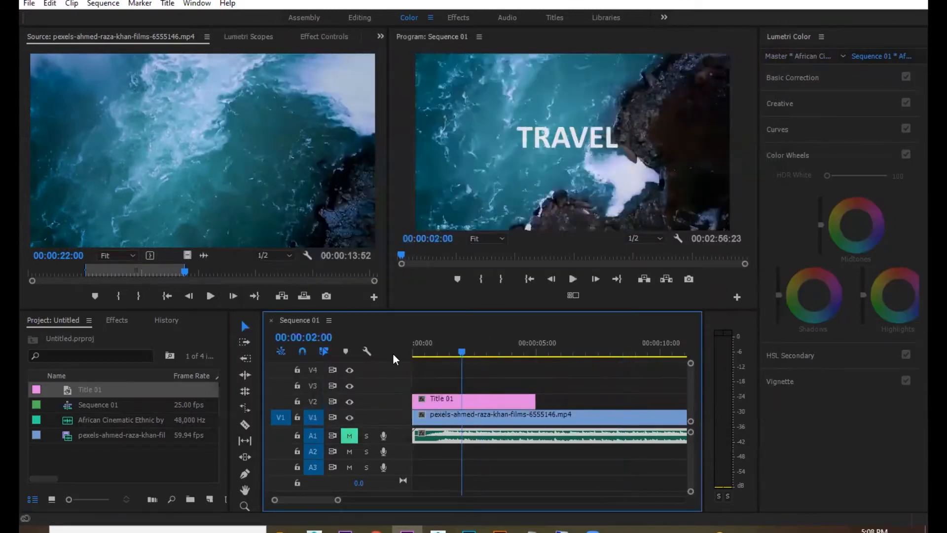
{"action": "left_click_drag", "start_coordinate": [393, 354], "coordinate": [393, 354]}
{"action": "left_click_drag", "start_coordinate": [495, 401], "coordinate": [567, 401]}
Step: Add a Cross Dissolve at the start of the 6555146 clip on V1 and play the opening
{"action": "left_click", "coordinate": [468, 420]}
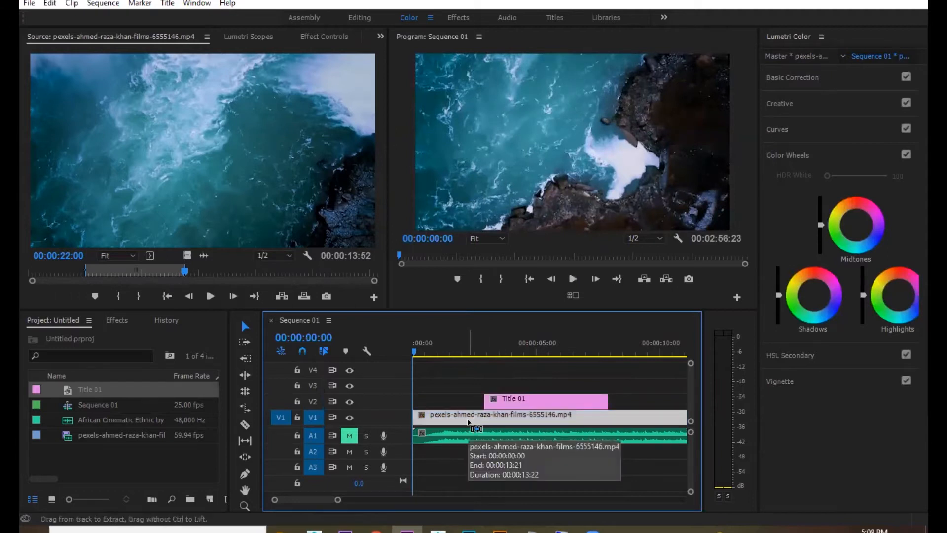
{"action": "key", "text": "ctrl+d"}
{"action": "key", "text": "space"}
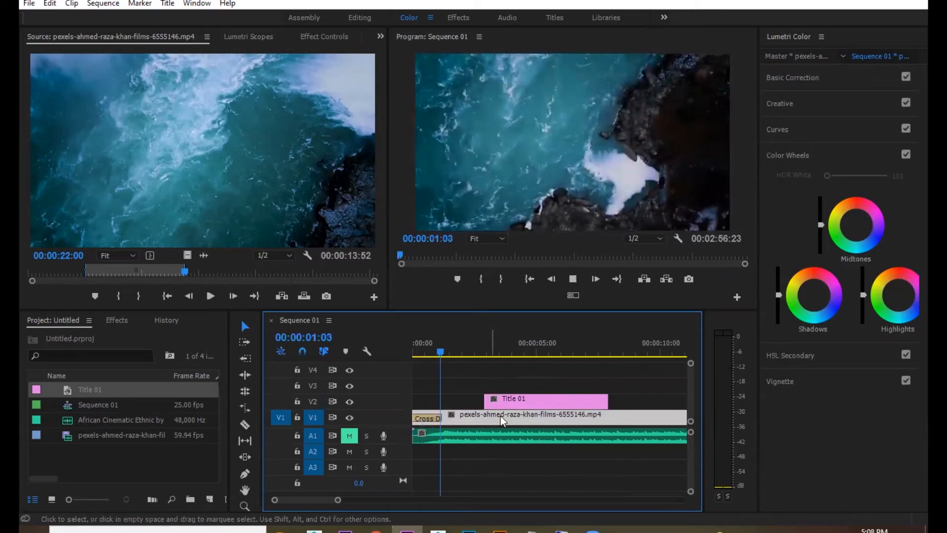
Step: Move Title 01 on V2 to start at 00:00:05:05 and shift its TRAVEL text left to about X position 743
{"action": "left_click_drag", "start_coordinate": [518, 397], "coordinate": [567, 399]}
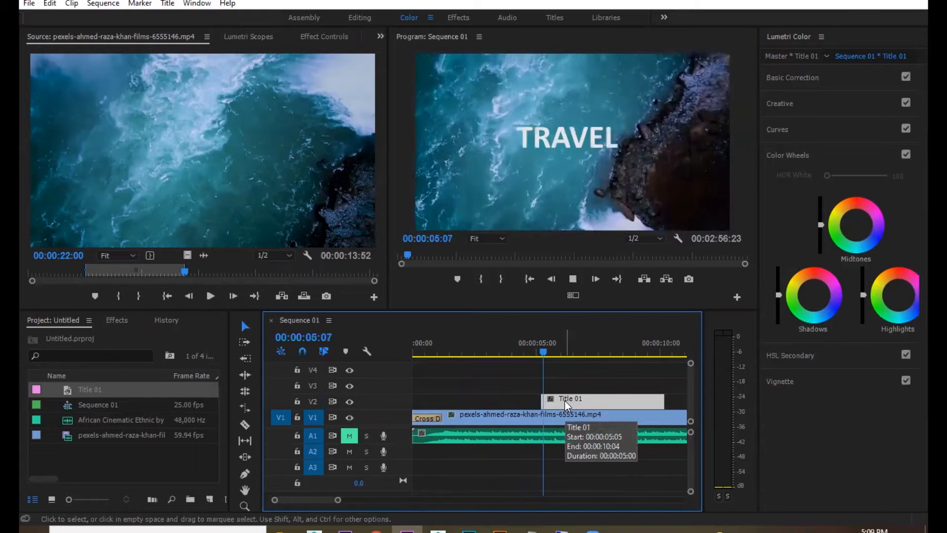
{"action": "key", "text": "space"}
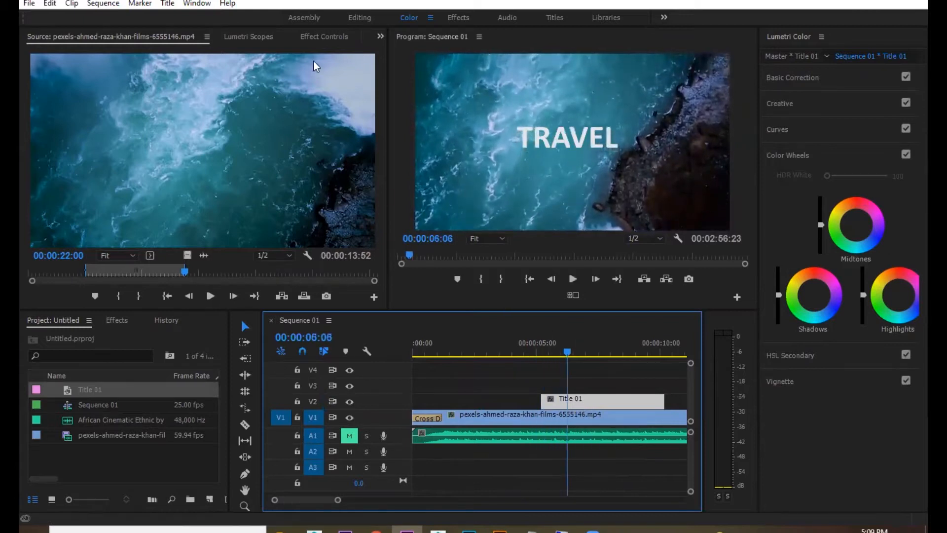
{"action": "double_click", "coordinate": [602, 400]}
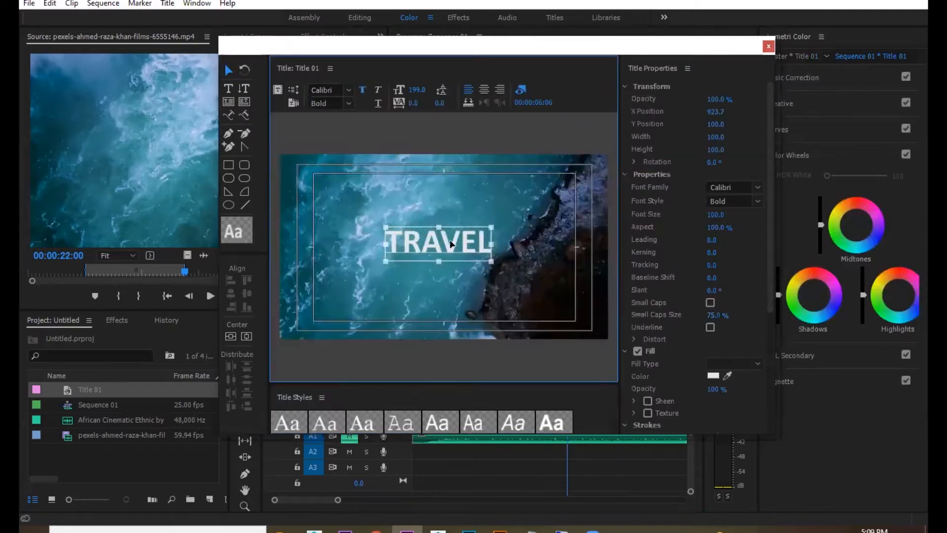
{"action": "left_click_drag", "start_coordinate": [442, 243], "coordinate": [433, 242]}
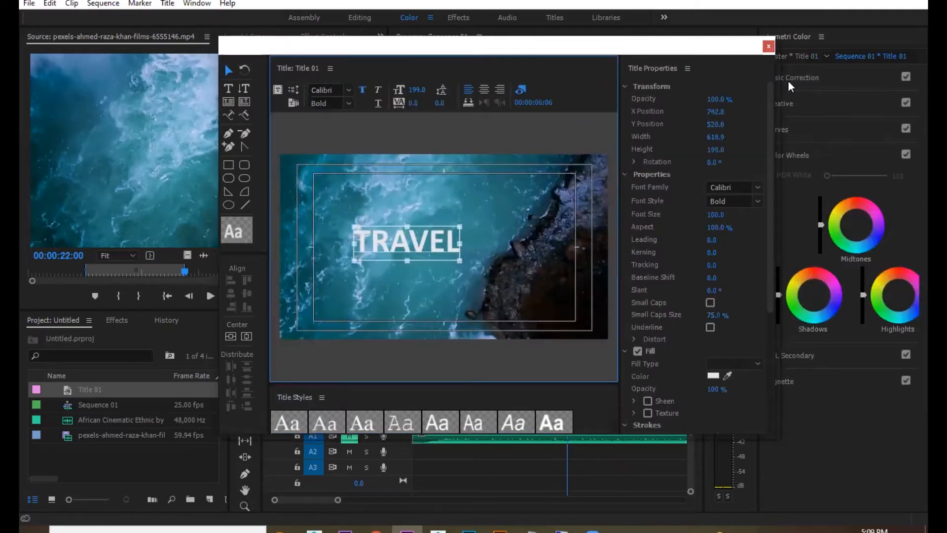
Step: Close the title editor and extend the end of the 6555146 clip on V1 to about 20 seconds
{"action": "left_click", "coordinate": [768, 46]}
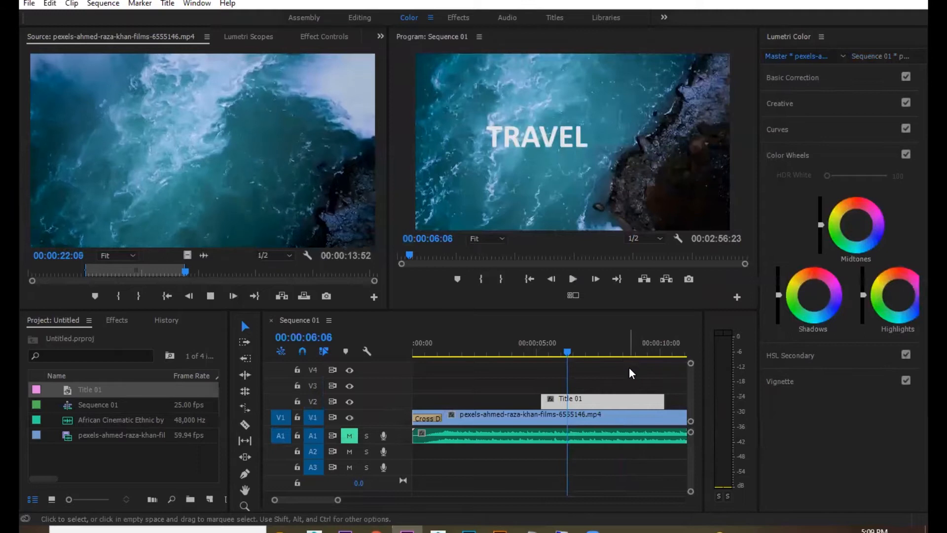
{"action": "left_click_drag", "start_coordinate": [567, 351], "coordinate": [540, 350]}
{"action": "key", "text": "minus"}
{"action": "key", "text": "minus"}
{"action": "key", "text": "equal"}
{"action": "key", "text": "equal"}
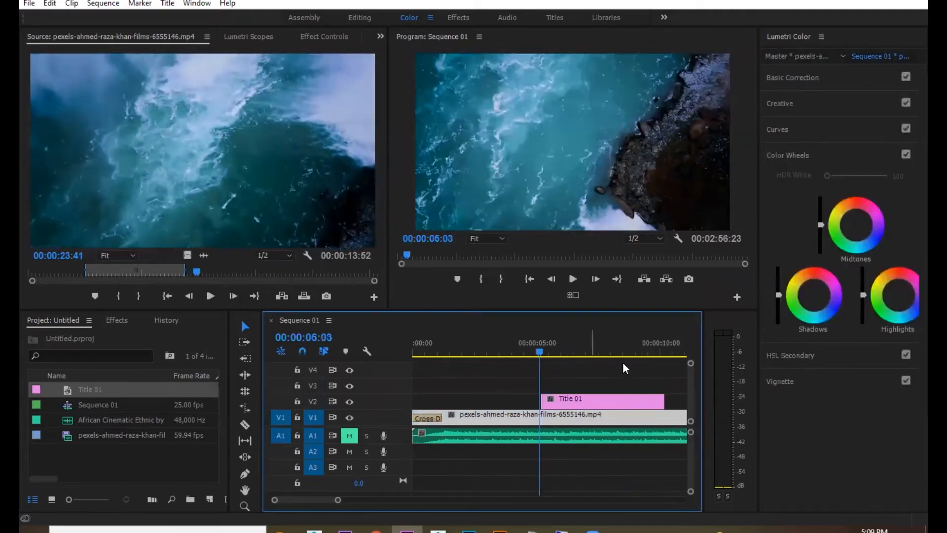
{"action": "key", "text": "minus"}
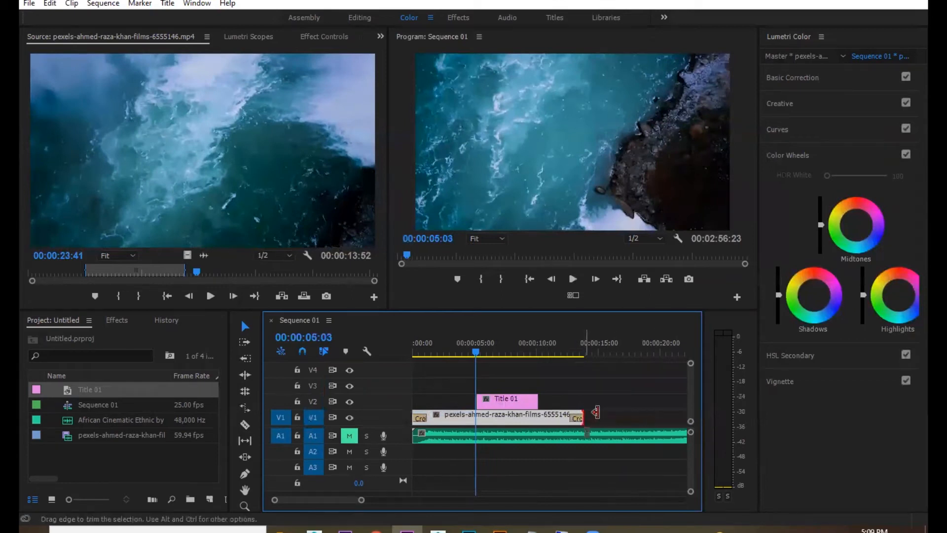
{"action": "key", "text": "space"}
{"action": "left_click_drag", "start_coordinate": [602, 414], "coordinate": [659, 413]}
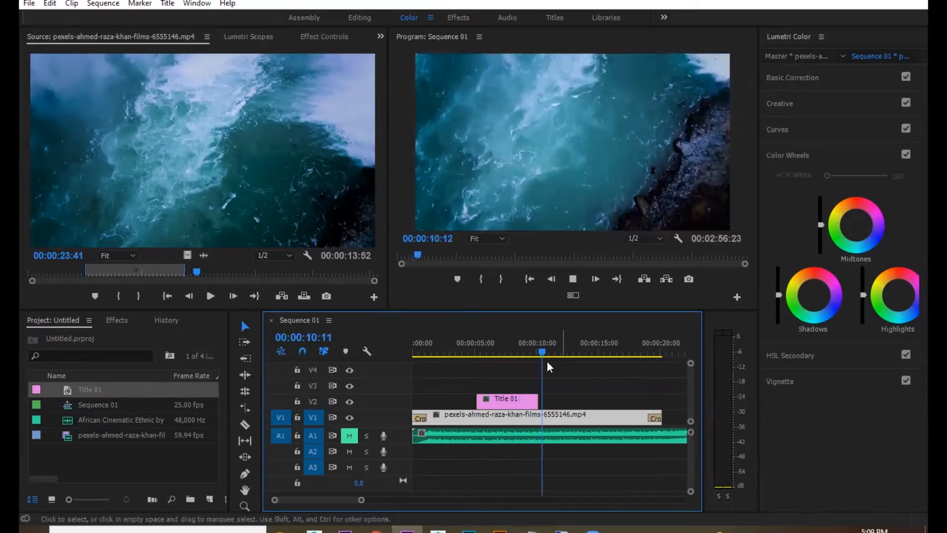
Step: Try a Cross Dissolve at both ends of Title 01, preview it in the maximized program view, and remove both dissolves
{"action": "left_click", "coordinate": [520, 352]}
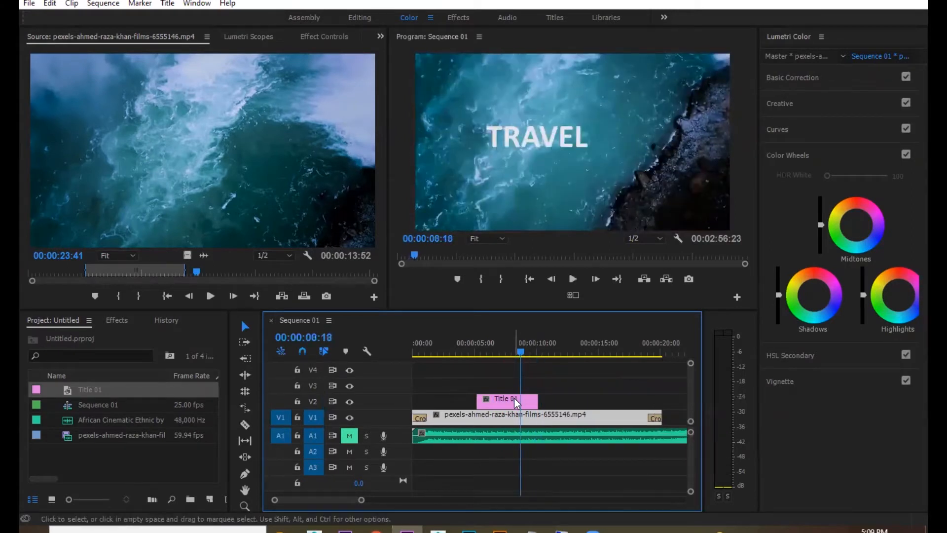
{"action": "left_click", "coordinate": [510, 403]}
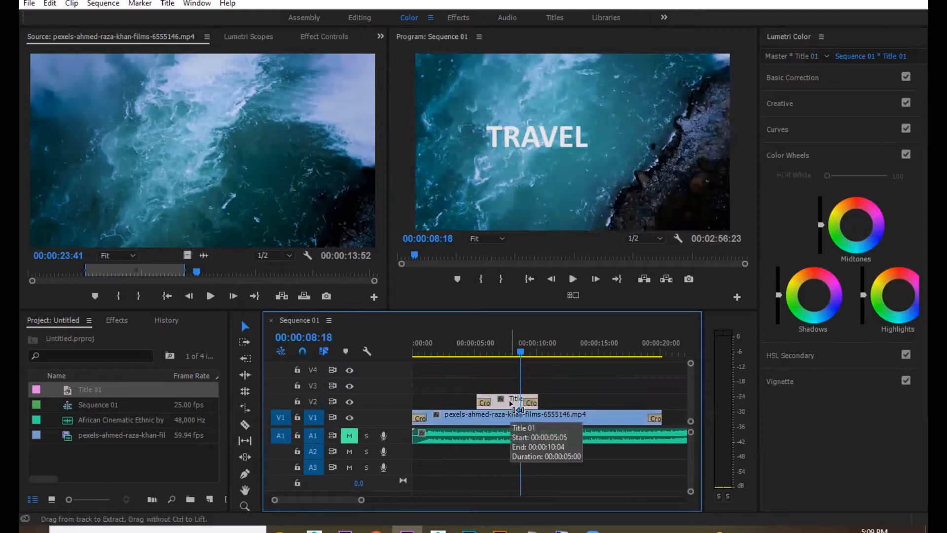
{"action": "left_click", "coordinate": [474, 351]}
{"action": "key", "text": "grave"}
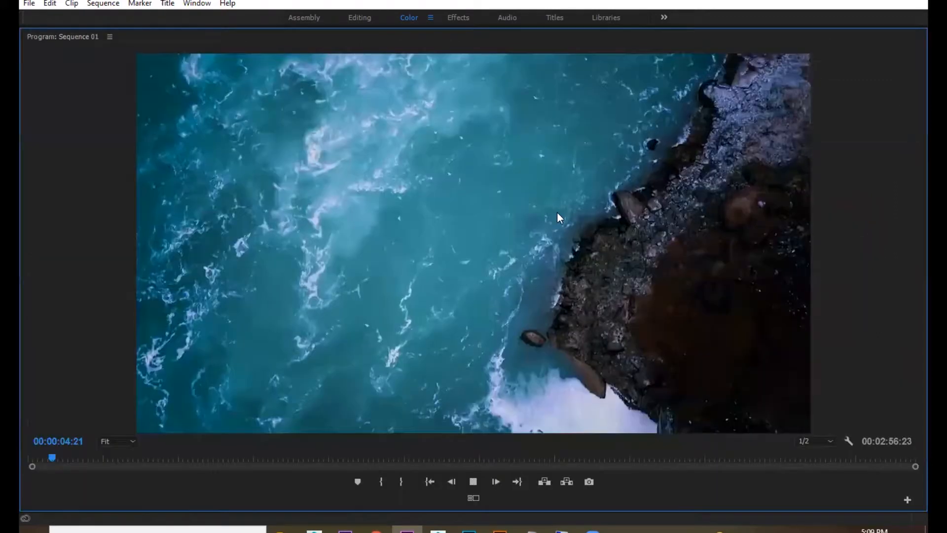
{"action": "key", "text": "space"}
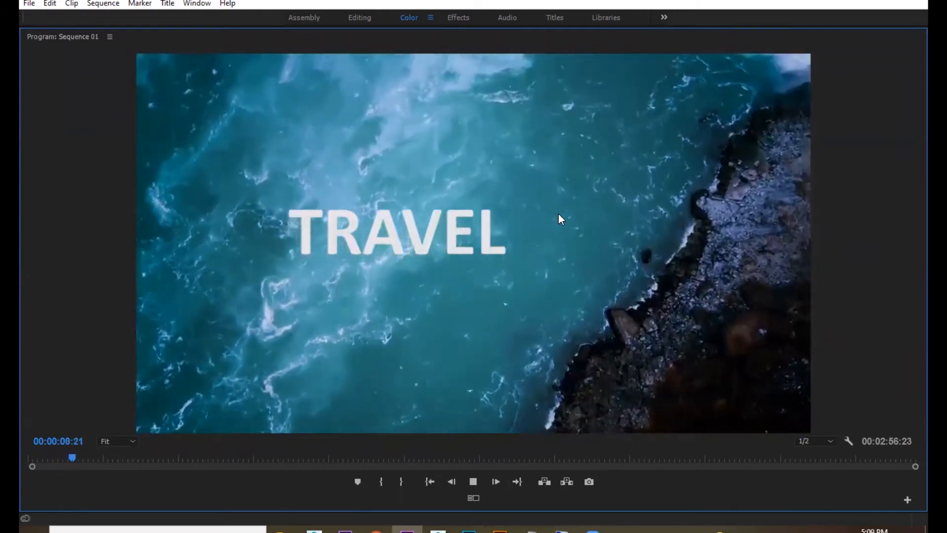
{"action": "key", "text": "grave"}
{"action": "key", "text": "space"}
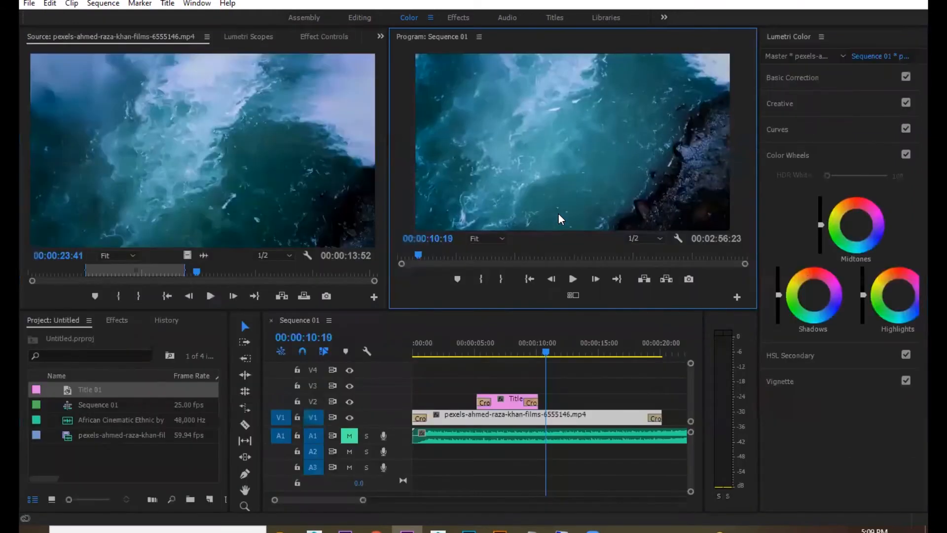
{"action": "left_click", "coordinate": [507, 352]}
{"action": "left_click", "coordinate": [517, 401]}
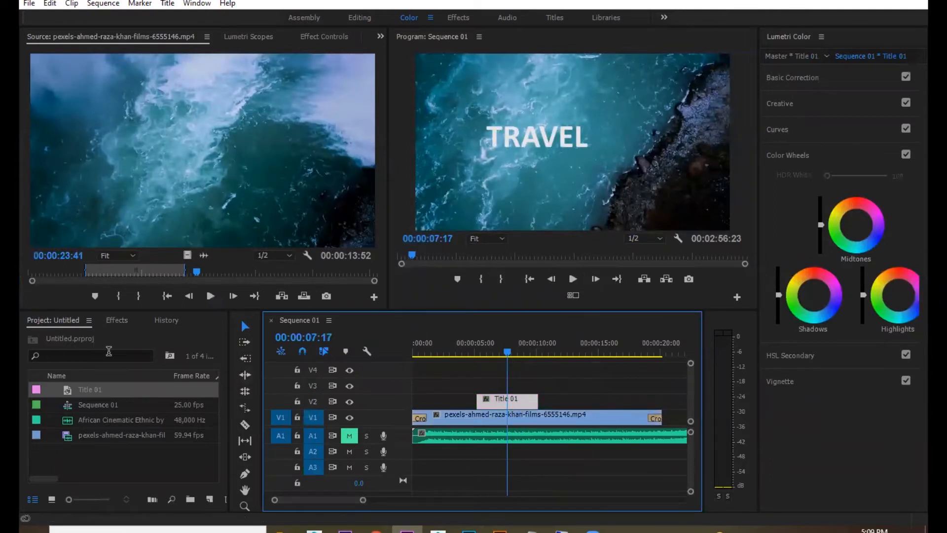
Step: Apply the Turbulent Displace effect from the Distort video effects to Title 01 on V2
{"action": "left_click", "coordinate": [116, 320]}
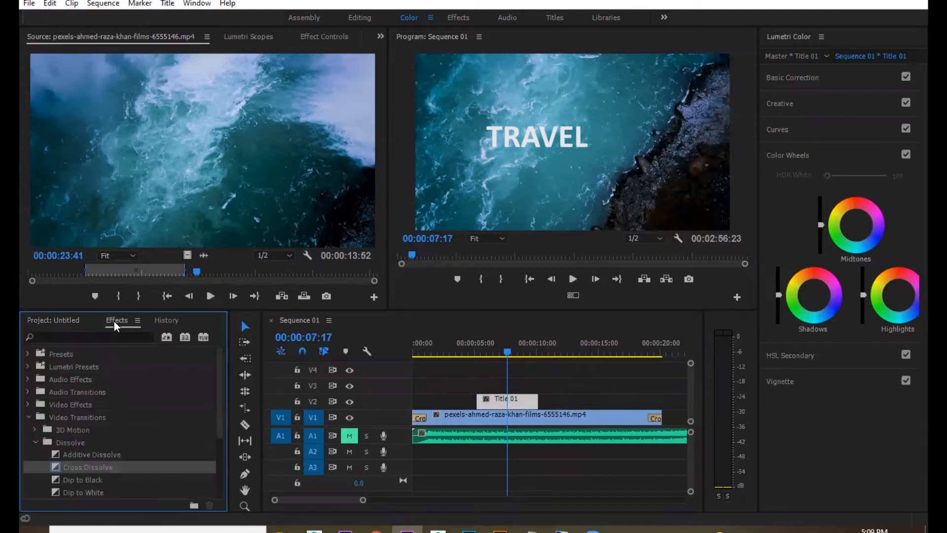
{"action": "left_click", "coordinate": [28, 418]}
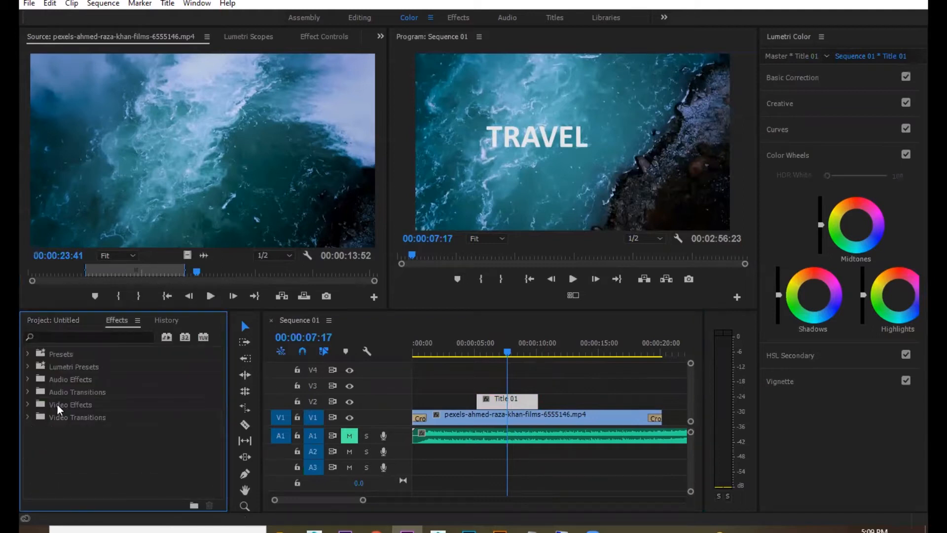
{"action": "left_click", "coordinate": [56, 406]}
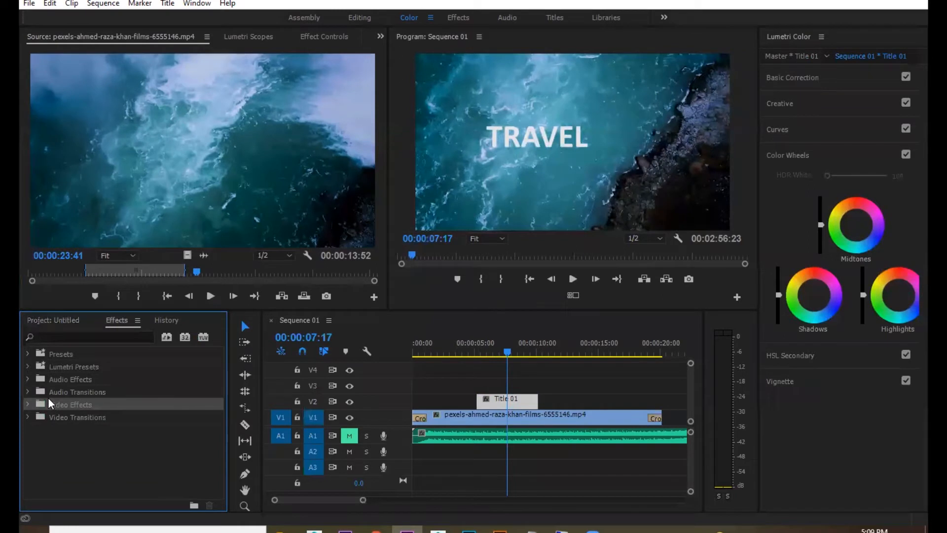
{"action": "left_click", "coordinate": [28, 404]}
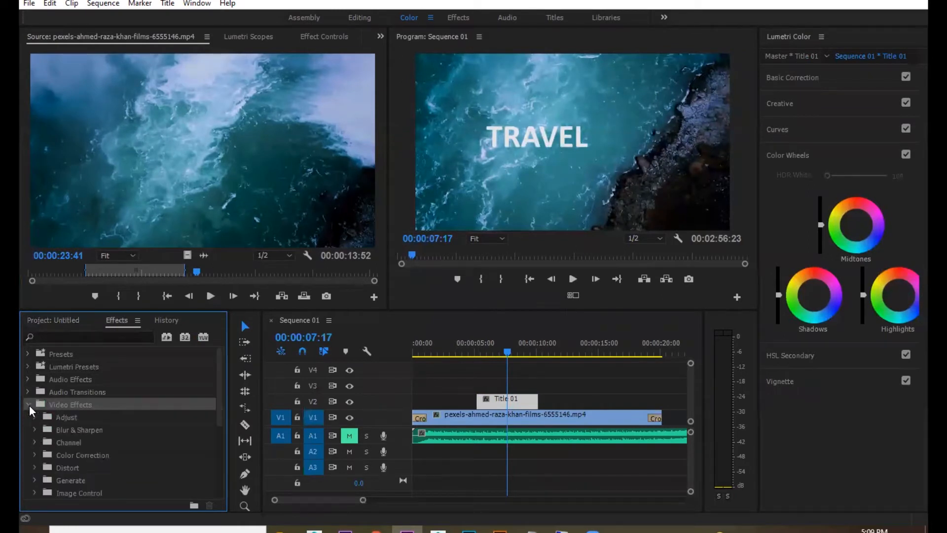
{"action": "left_click", "coordinate": [66, 466]}
{"action": "left_click", "coordinate": [33, 465]}
{"action": "scroll", "coordinate": [45, 465], "scroll_direction": "down", "scroll_amount": 1}
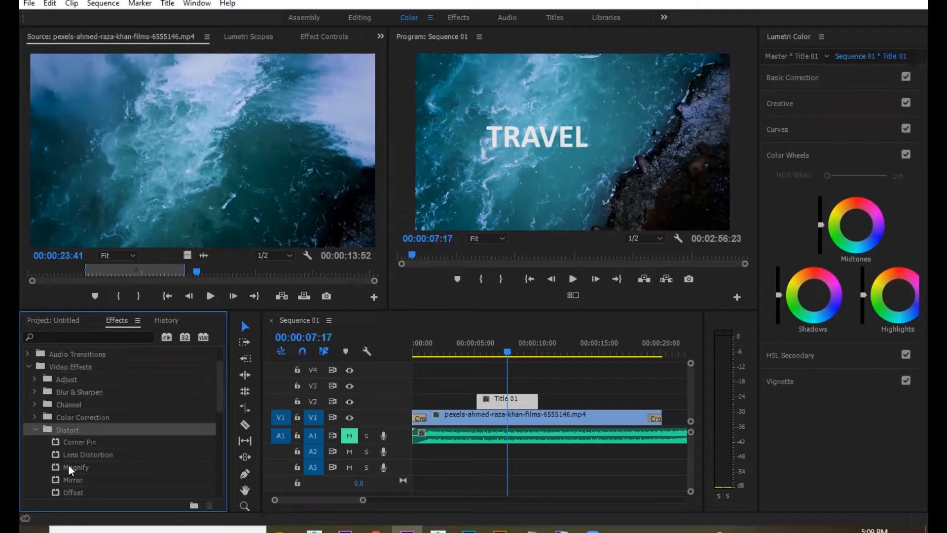
{"action": "scroll", "coordinate": [70, 465], "scroll_direction": "down", "scroll_amount": 3}
{"action": "scroll", "coordinate": [99, 469], "scroll_direction": "down", "scroll_amount": 1}
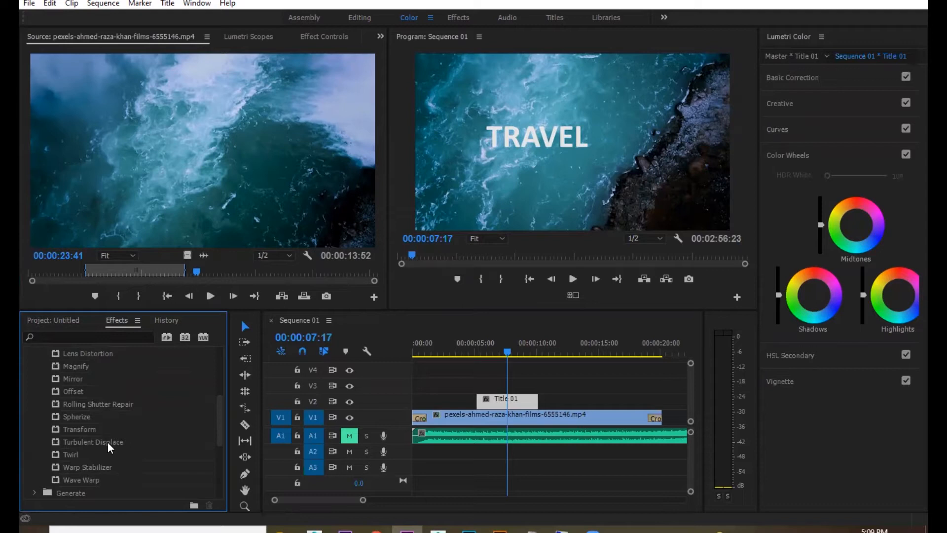
{"action": "left_click", "coordinate": [92, 442]}
{"action": "left_click_drag", "start_coordinate": [92, 442], "coordinate": [504, 404]}
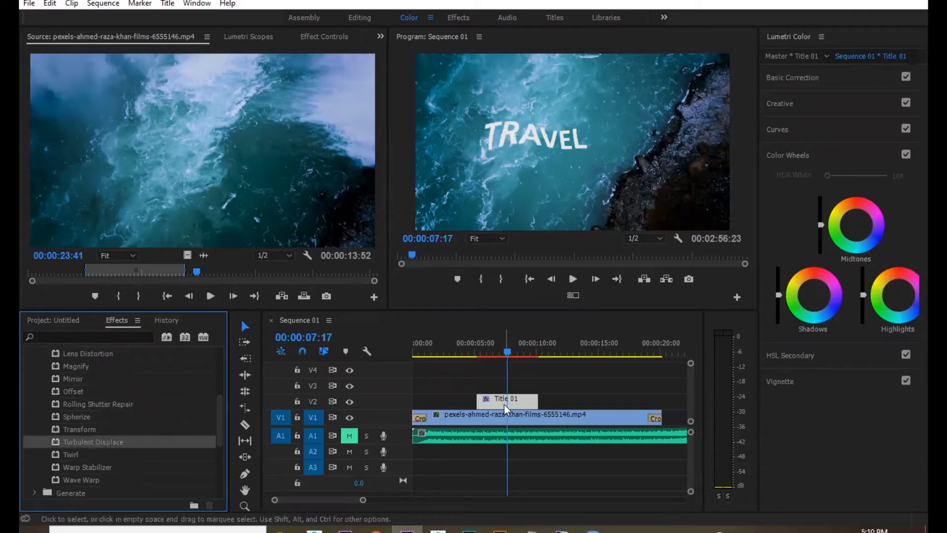
Step: Set Title 01's Turbulent Displace Amount to 80, Complexity to 4.6 and Size to 101
{"action": "left_click", "coordinate": [310, 37]}
{"action": "left_click_drag", "start_coordinate": [378, 117], "coordinate": [381, 205]}
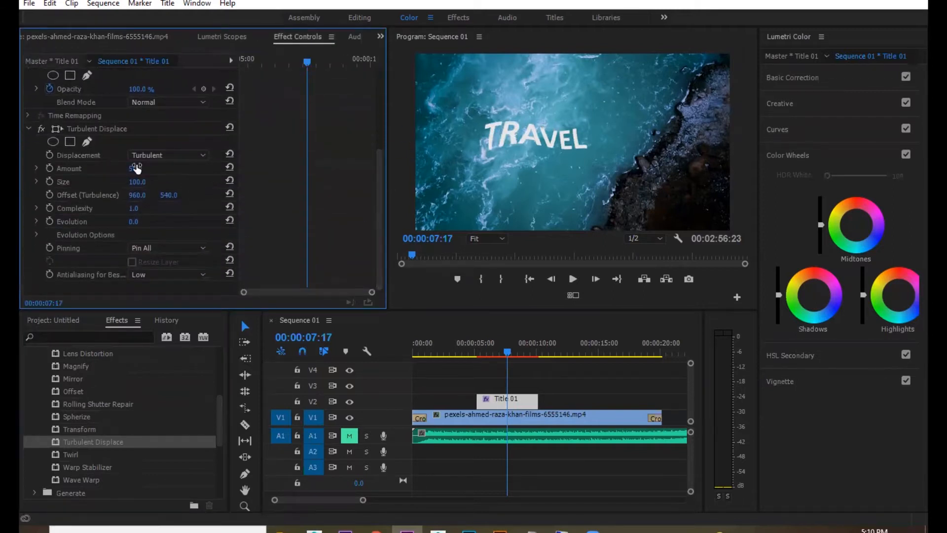
{"action": "left_click_drag", "start_coordinate": [135, 168], "coordinate": [151, 168]}
{"action": "left_click_drag", "start_coordinate": [133, 209], "coordinate": [149, 208]}
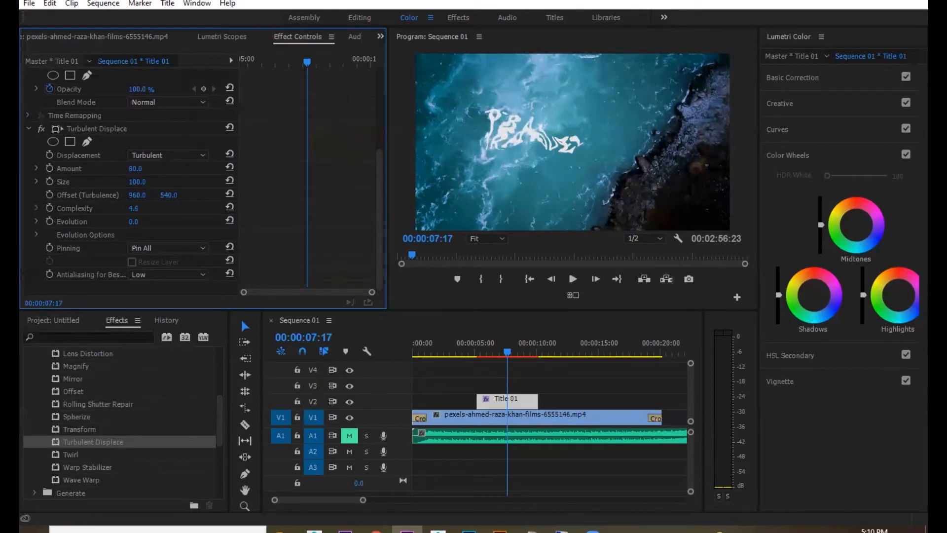
{"action": "mouse_move", "coordinate": [137, 182]}
{"action": "left_mouse_down"}
{"action": "mouse_move", "coordinate": [160, 182]}
{"action": "mouse_move", "coordinate": [131, 182]}
{"action": "mouse_move", "coordinate": [139, 182]}
{"action": "left_mouse_up"}
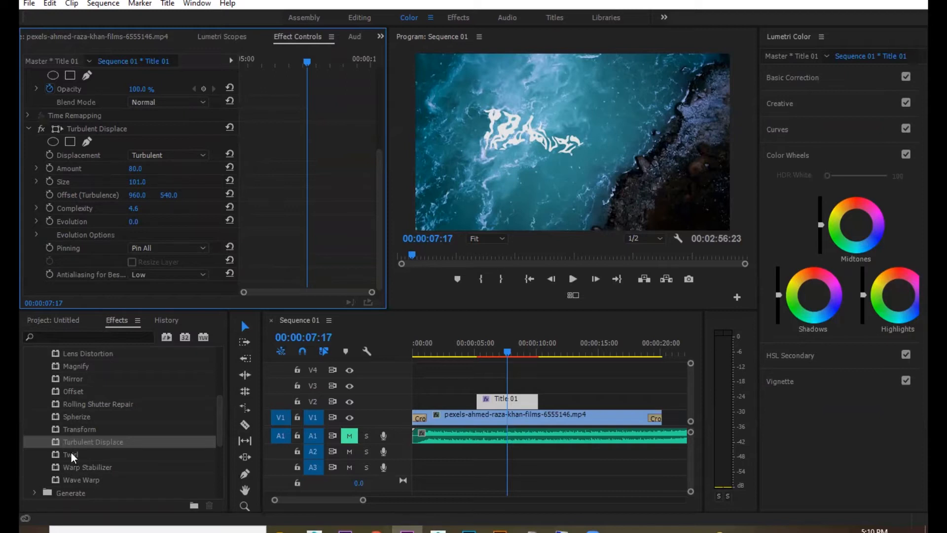
{"action": "scroll", "coordinate": [76, 430], "scroll_direction": "up", "scroll_amount": 4}
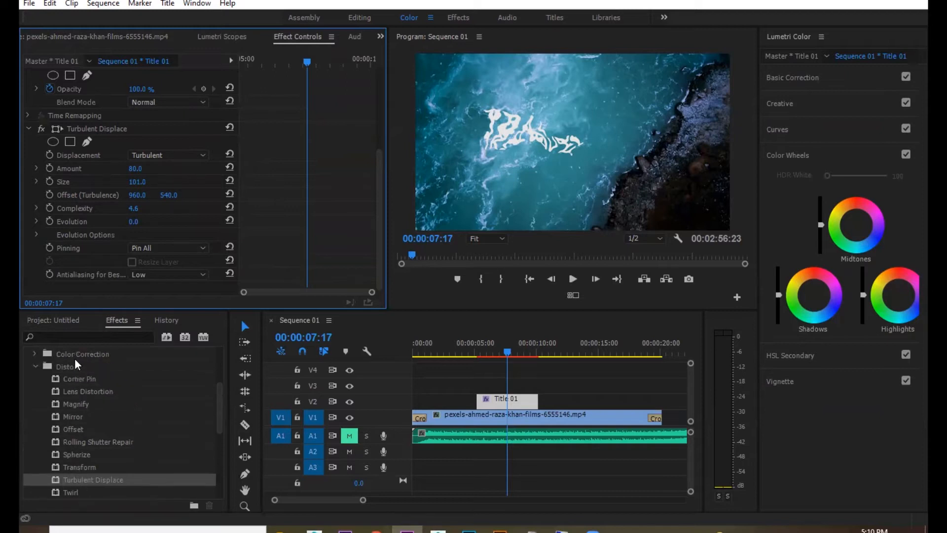
{"action": "scroll", "coordinate": [74, 404], "scroll_direction": "down", "scroll_amount": 2}
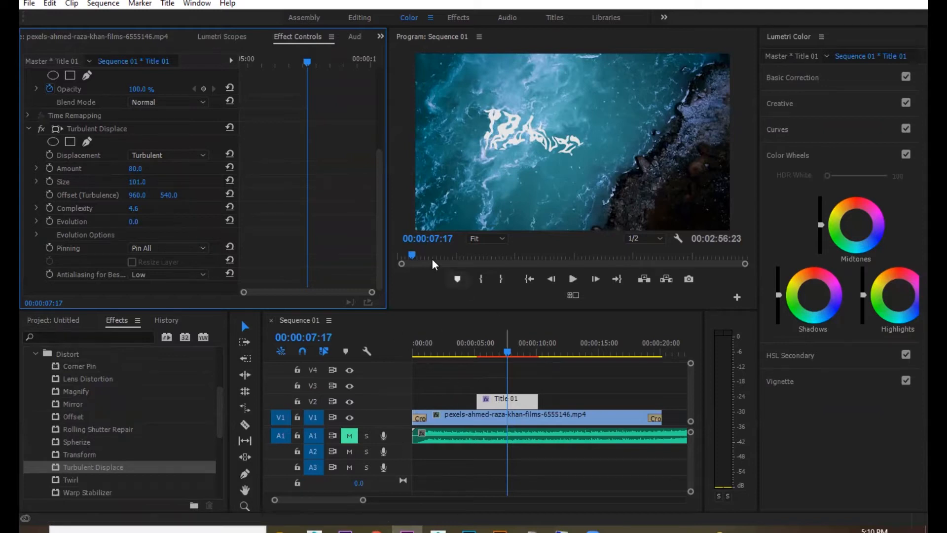
Step: Try a Turbulent Displace Amount of 2 on Title 01 and undo the changes to Amount, Size and Complexity
{"action": "left_click", "coordinate": [143, 168]}
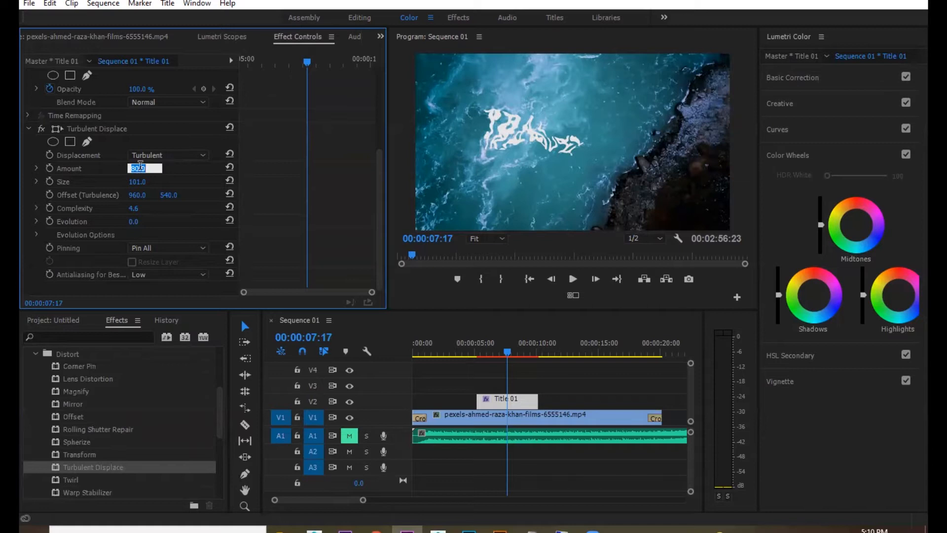
{"action": "type", "text": "2"}
{"action": "key", "text": "Return"}
{"action": "key", "text": "ctrl+z"}
{"action": "key", "text": "ctrl+z"}
{"action": "key", "text": "ctrl+z"}
{"action": "key", "text": "ctrl+z"}
{"action": "key", "text": "ctrl+z"}
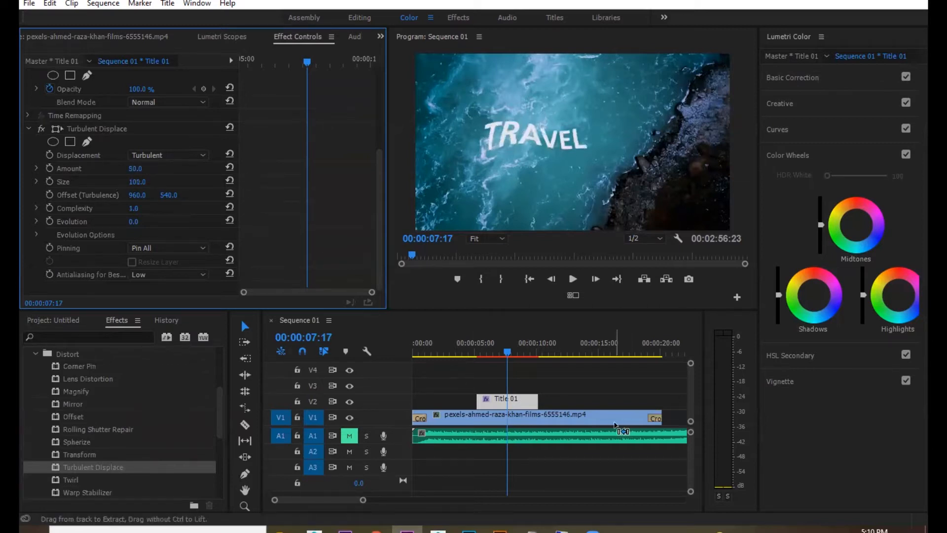
Step: Set the Turbulent Displace Amount on Title 01 to 0
{"action": "left_click", "coordinate": [517, 400]}
{"action": "left_click_drag", "start_coordinate": [122, 464], "coordinate": [518, 402]}
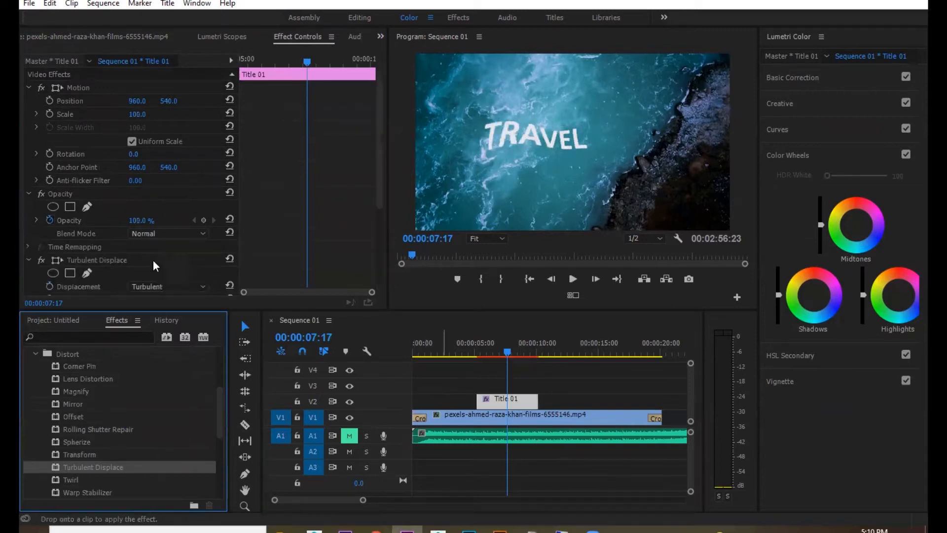
{"action": "left_click_drag", "start_coordinate": [377, 159], "coordinate": [384, 244]}
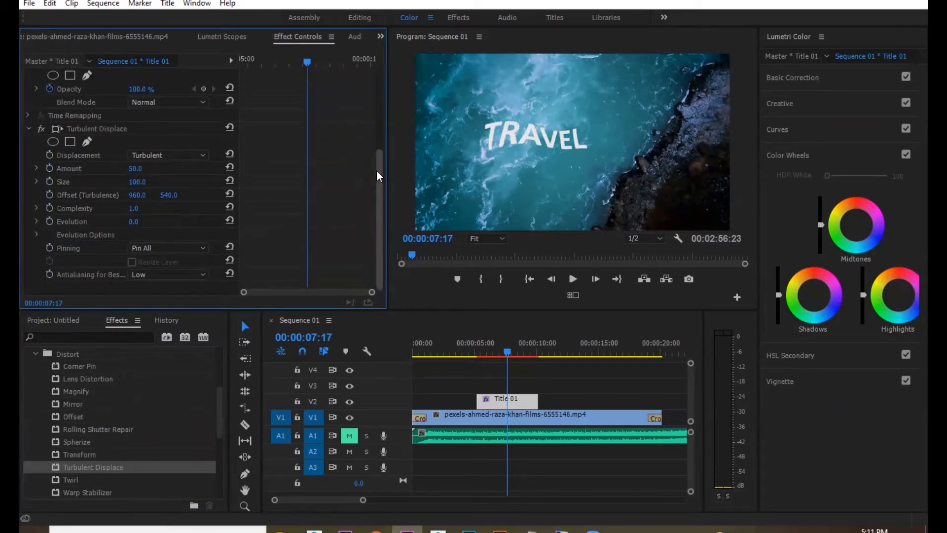
{"action": "scroll", "coordinate": [88, 154], "scroll_direction": "up", "scroll_amount": 2}
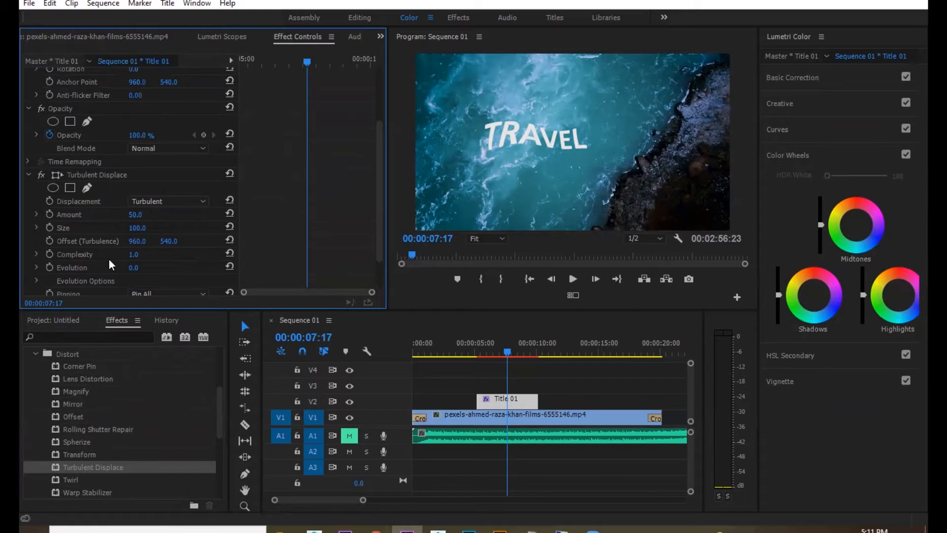
{"action": "left_click_drag", "start_coordinate": [380, 205], "coordinate": [377, 229]}
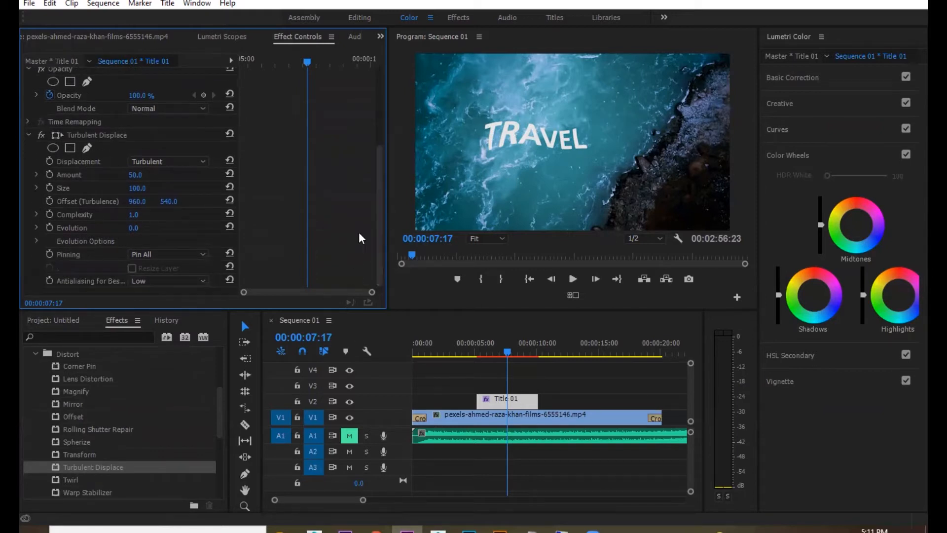
{"action": "left_click", "coordinate": [135, 175]}
{"action": "type", "text": "0"}
{"action": "key", "text": "Return"}
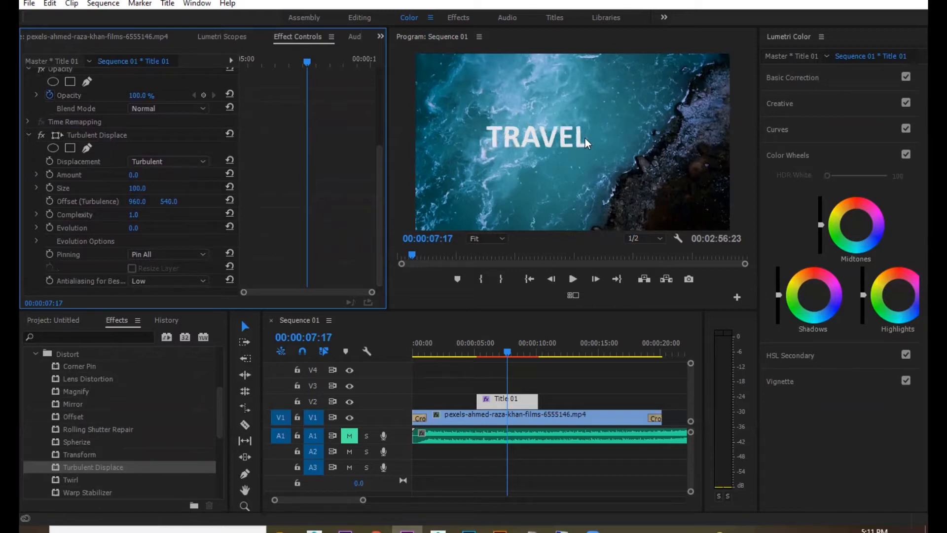
Step: Extend the end of Title 01 on V2 to about 12 seconds and stop the playhead at 00:00:08:24
{"action": "left_click_drag", "start_coordinate": [507, 351], "coordinate": [475, 347]}
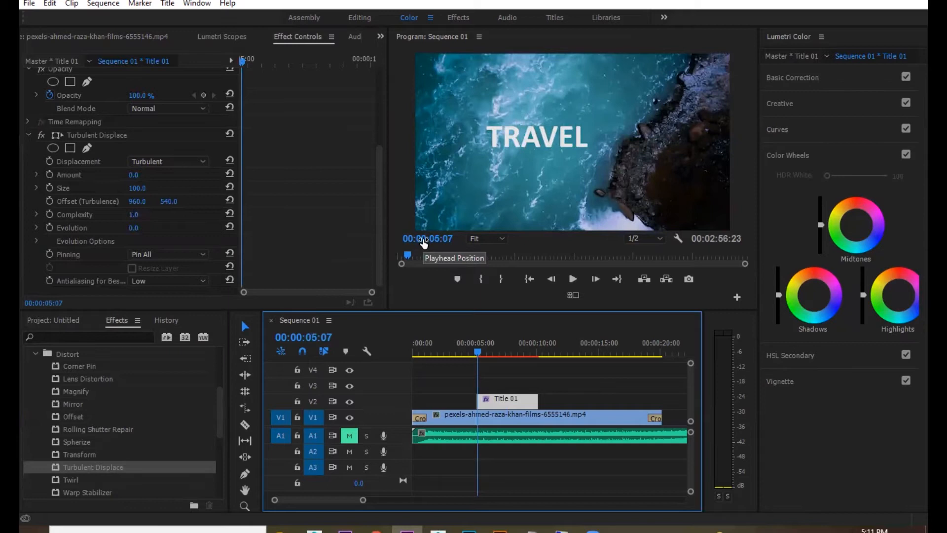
{"action": "key", "text": "space"}
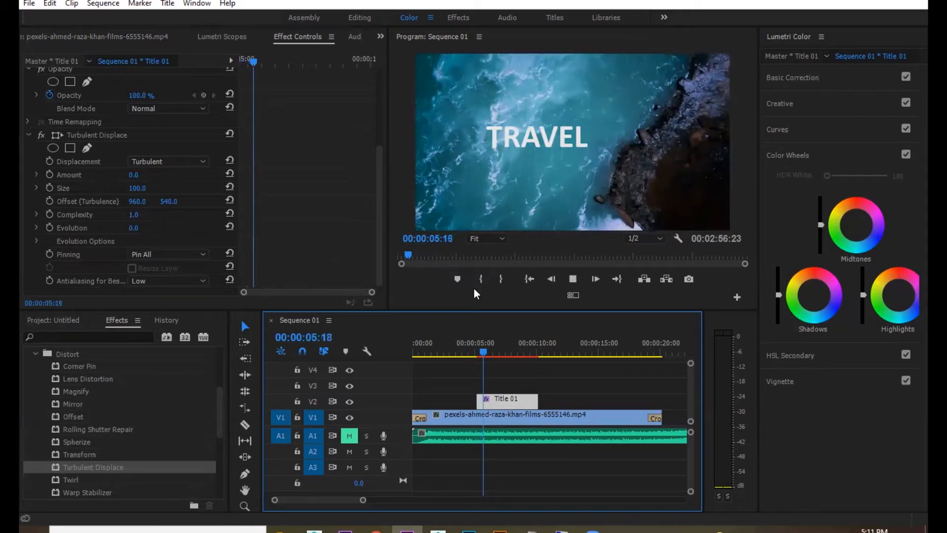
{"action": "left_click_drag", "start_coordinate": [546, 400], "coordinate": [560, 400]}
{"action": "key", "text": "space"}
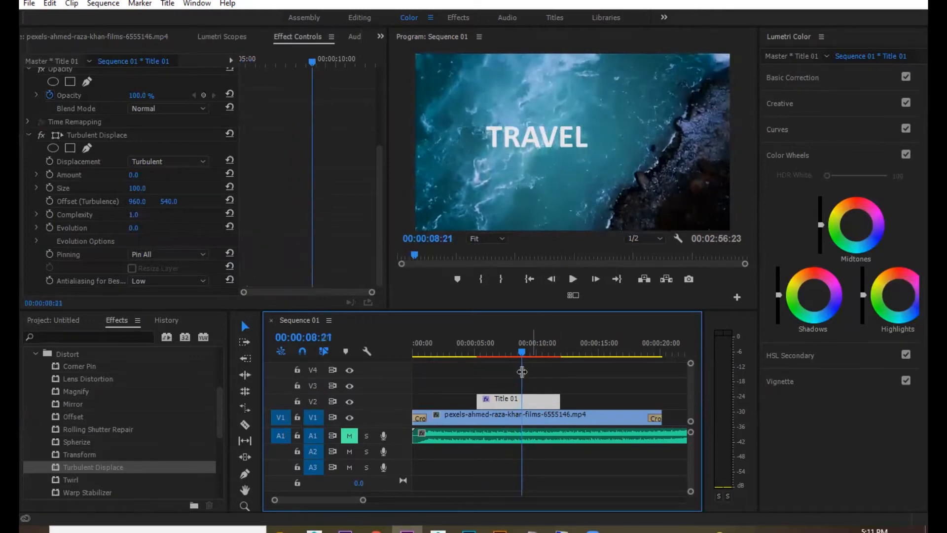
{"action": "key", "text": "space"}
{"action": "key", "text": "space"}
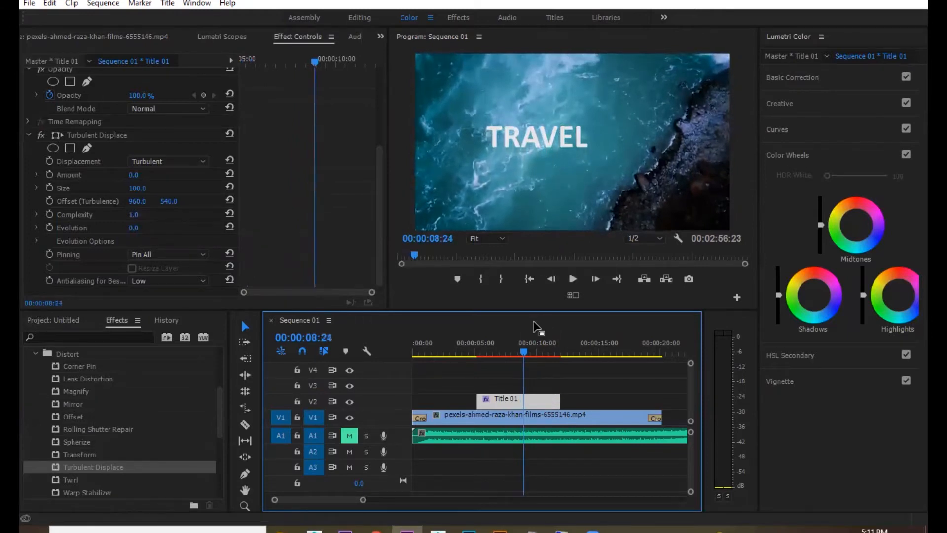
Step: Add keyframes at 00:00:08:24 for Turbulent Displace's Amount, Size, Offset (Turbulence), Complexity and Evolution on Title 01
{"action": "left_click", "coordinate": [50, 174]}
{"action": "left_click", "coordinate": [49, 188]}
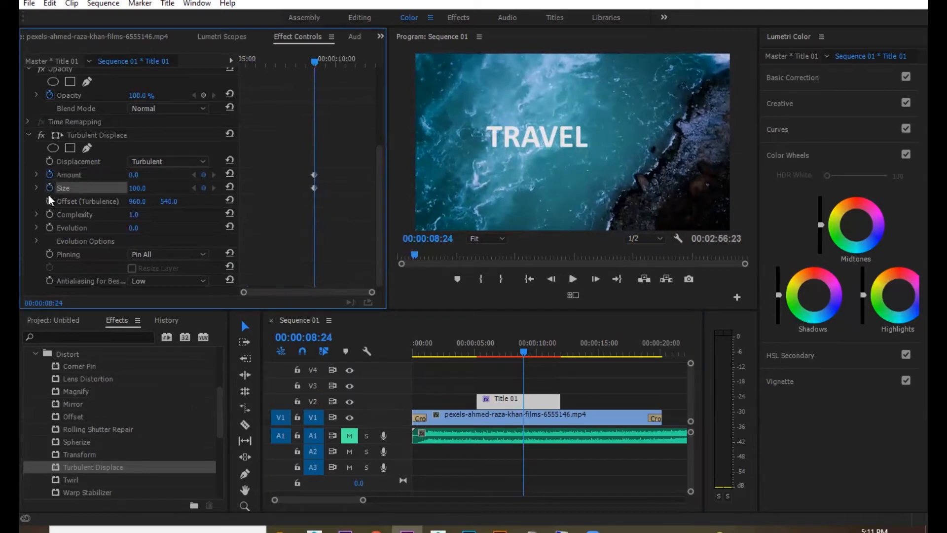
{"action": "left_click", "coordinate": [49, 201]}
{"action": "left_click", "coordinate": [49, 215]}
{"action": "left_click", "coordinate": [49, 228]}
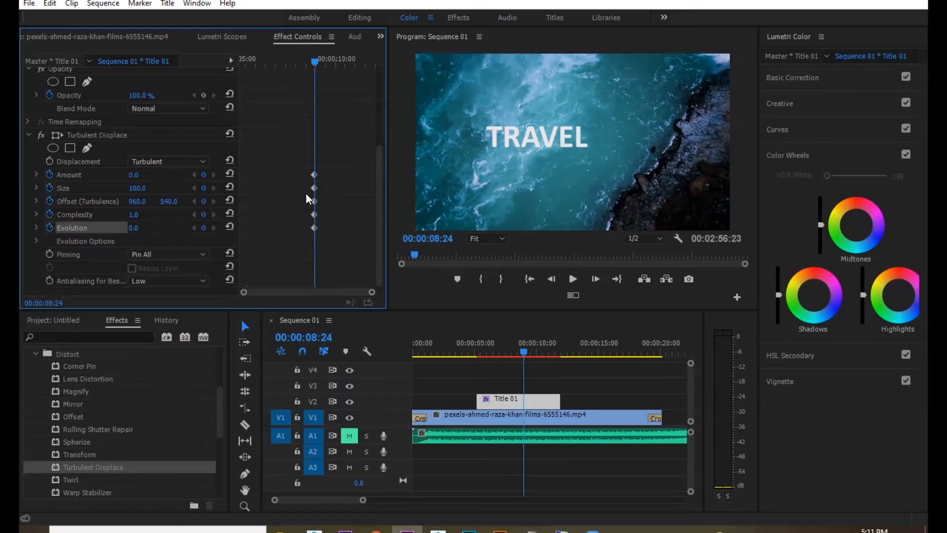
Step: Keyframe Turbulent Displace's Amount at 50 at the start of Title 01, 00:00:05:07
{"action": "left_click_drag", "start_coordinate": [270, 58], "coordinate": [242, 62]}
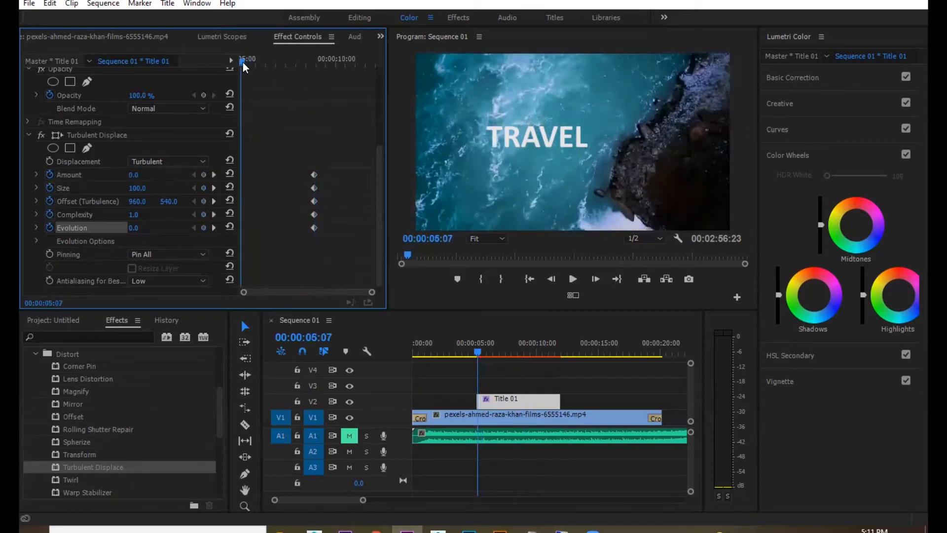
{"action": "left_click", "coordinate": [142, 174]}
{"action": "type", "text": "50"}
{"action": "key", "text": "Return"}
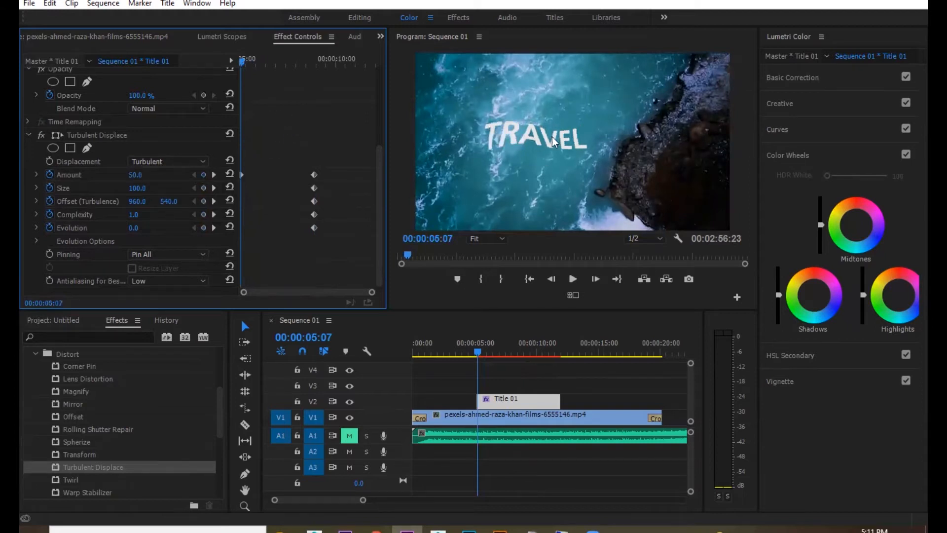
Step: Keyframe Size at 201, Complexity at 10 and Evolution at -1 at 00:00:05:07, and play back the title animation
{"action": "mouse_move", "coordinate": [136, 190]}
{"action": "left_mouse_down"}
{"action": "mouse_move", "coordinate": [157, 191]}
{"action": "mouse_move", "coordinate": [87, 190]}
{"action": "mouse_move", "coordinate": [118, 190]}
{"action": "mouse_move", "coordinate": [101, 190]}
{"action": "mouse_move", "coordinate": [148, 215]}
{"action": "left_mouse_up"}
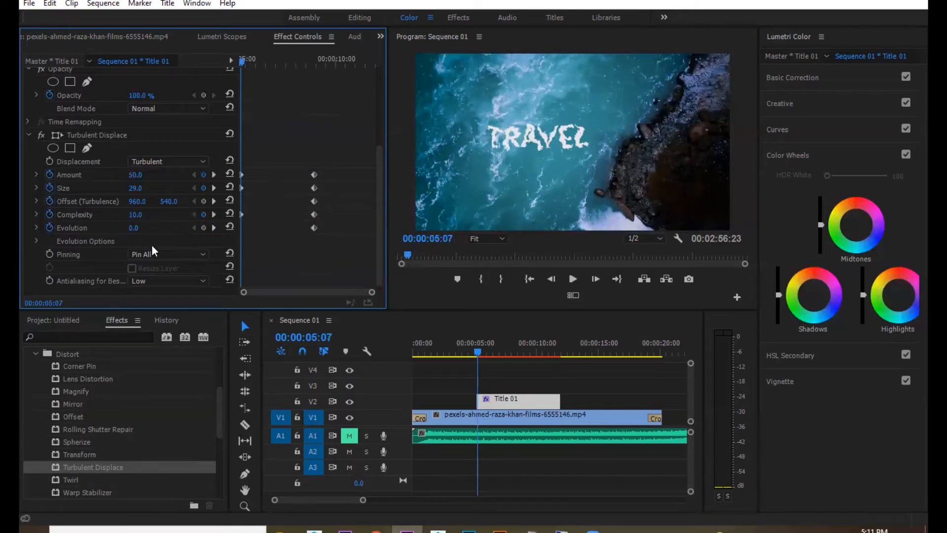
{"action": "mouse_move", "coordinate": [134, 228]}
{"action": "left_mouse_down"}
{"action": "mouse_move", "coordinate": [145, 228]}
{"action": "mouse_move", "coordinate": [134, 228]}
{"action": "left_mouse_up"}
{"action": "left_click_drag", "start_coordinate": [138, 189], "coordinate": [187, 199]}
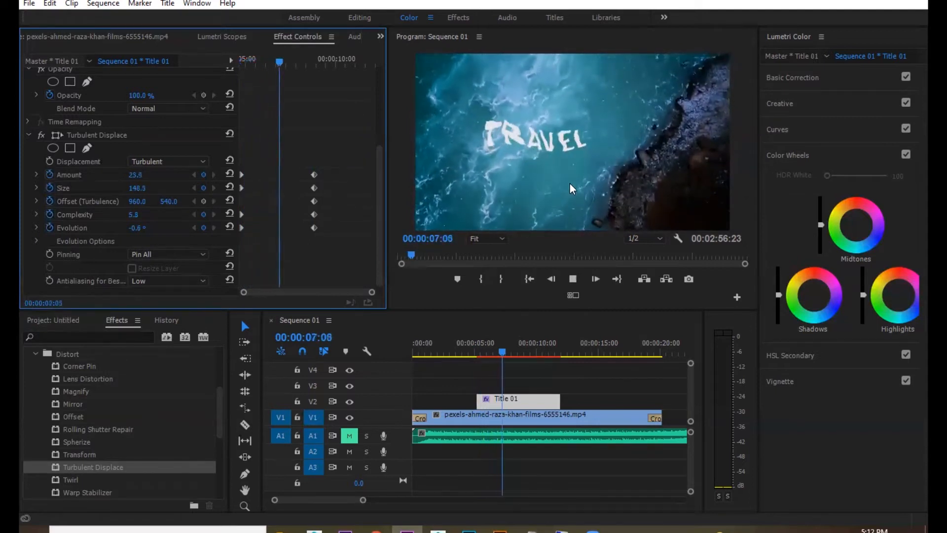
{"action": "key", "text": "space"}
{"action": "left_click_drag", "start_coordinate": [312, 65], "coordinate": [241, 66]}
{"action": "key", "text": "space"}
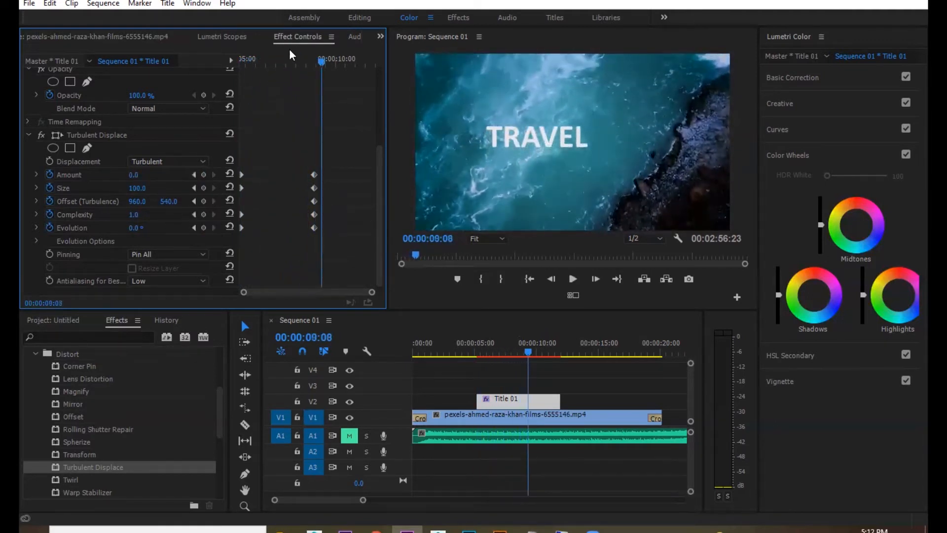
Step: Change Turbulent Displace's Amount at the 00:00:08:24 keyframe, trying 50 and settling on 20
{"action": "left_click", "coordinate": [241, 62]}
{"action": "left_click", "coordinate": [215, 175]}
{"action": "left_click", "coordinate": [215, 173]}
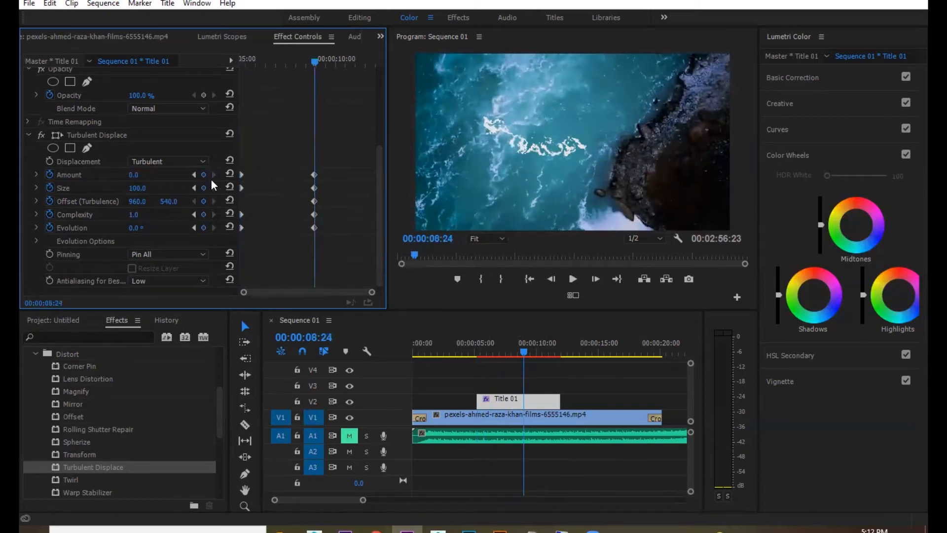
{"action": "left_click", "coordinate": [143, 173]}
{"action": "type", "text": "50"}
{"action": "key", "text": "Return"}
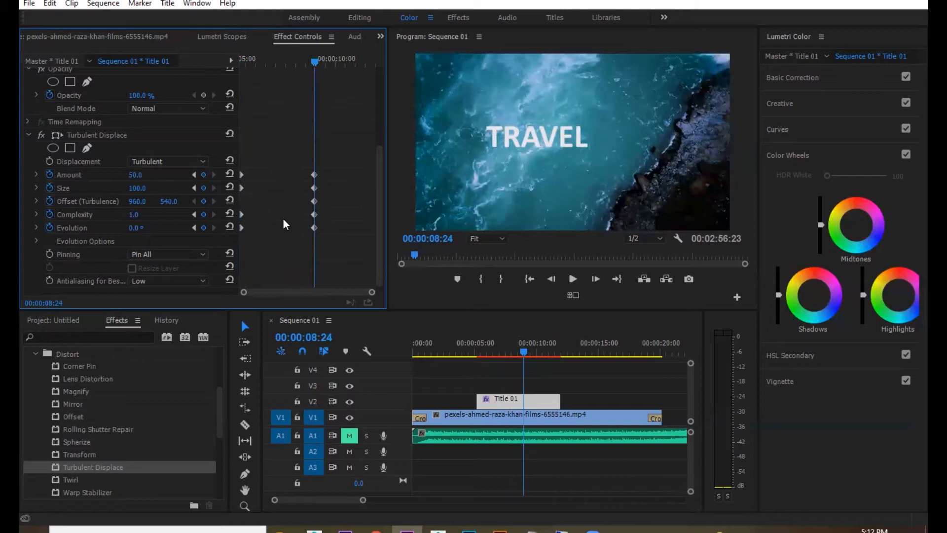
{"action": "left_click", "coordinate": [143, 174]}
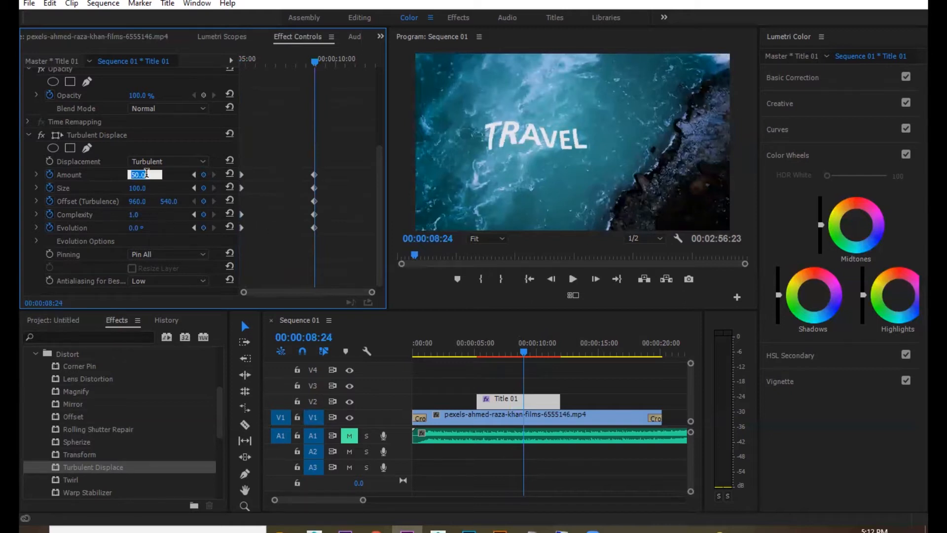
{"action": "type", "text": "20"}
{"action": "key", "text": "Return"}
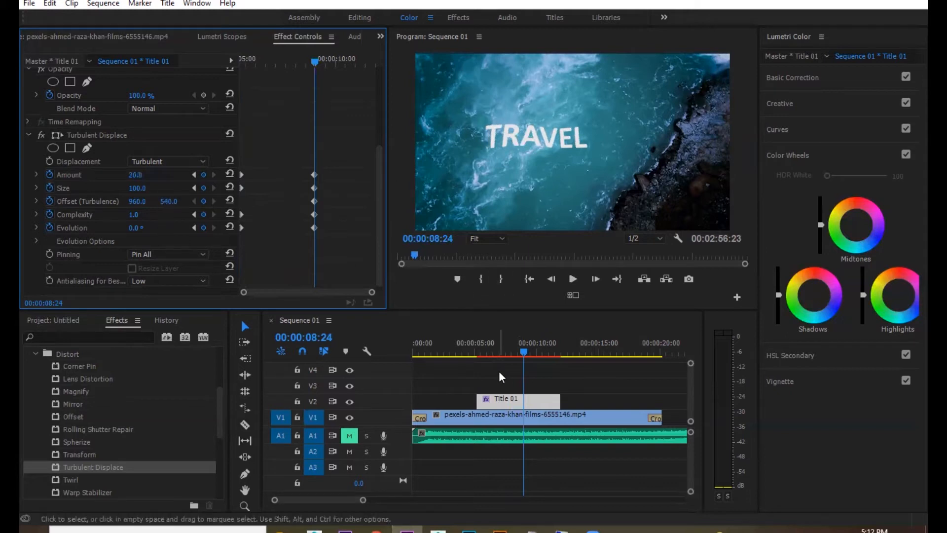
Step: Replay the title animation and keyframe Offset (Turbulence) at 00:00:05:11 with a horizontal value of 1356
{"action": "left_click", "coordinate": [481, 350]}
{"action": "key", "text": "space"}
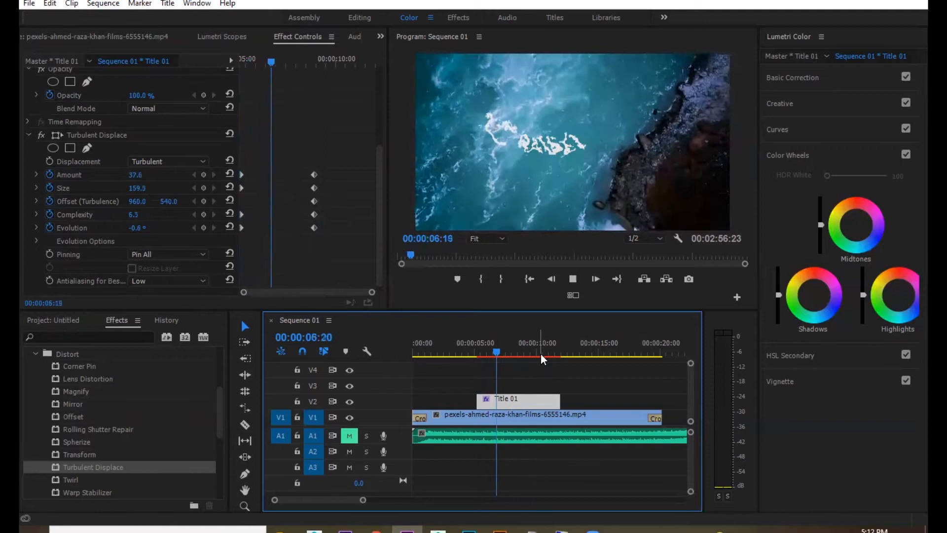
{"action": "left_click_drag", "start_coordinate": [518, 349], "coordinate": [482, 349]}
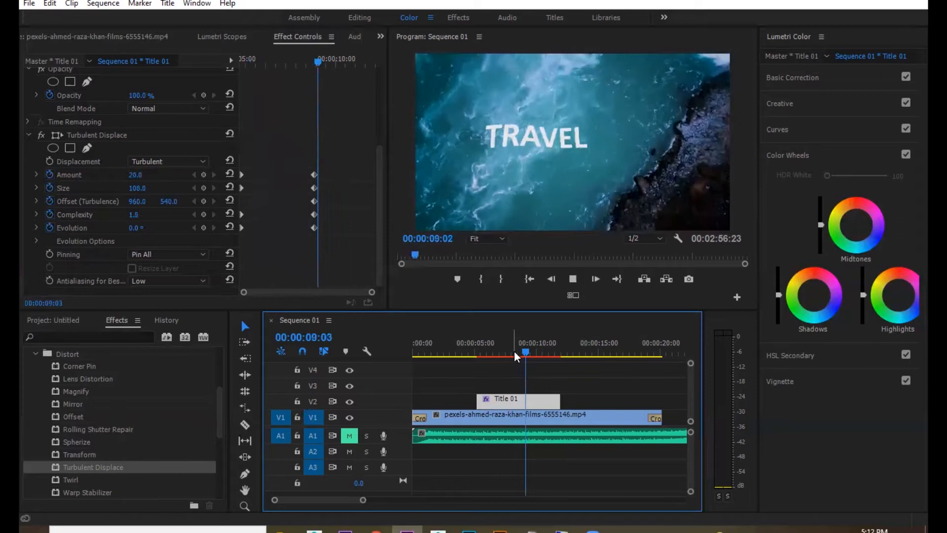
{"action": "left_click_drag", "start_coordinate": [536, 344], "coordinate": [479, 340]}
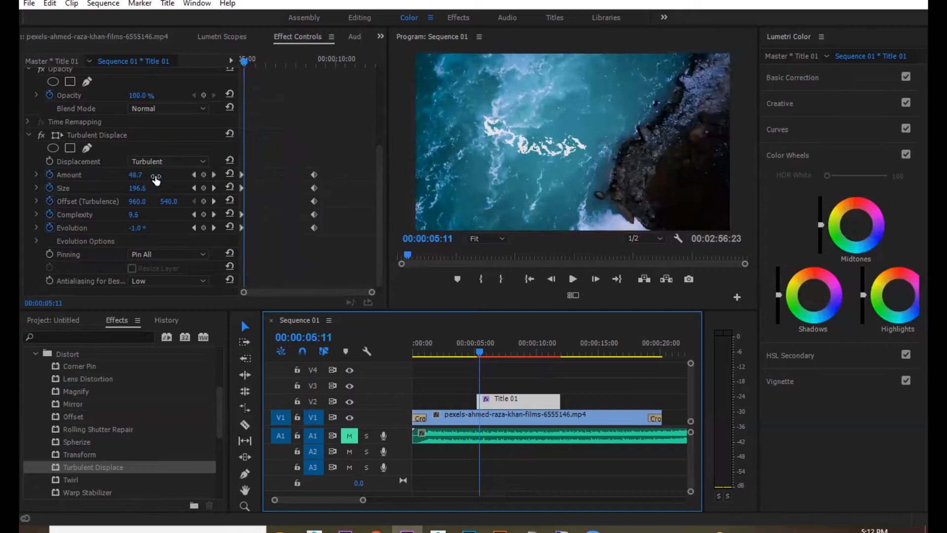
{"action": "left_click_drag", "start_coordinate": [136, 204], "coordinate": [315, 207]}
{"action": "left_click_drag", "start_coordinate": [315, 264], "coordinate": [315, 265]}
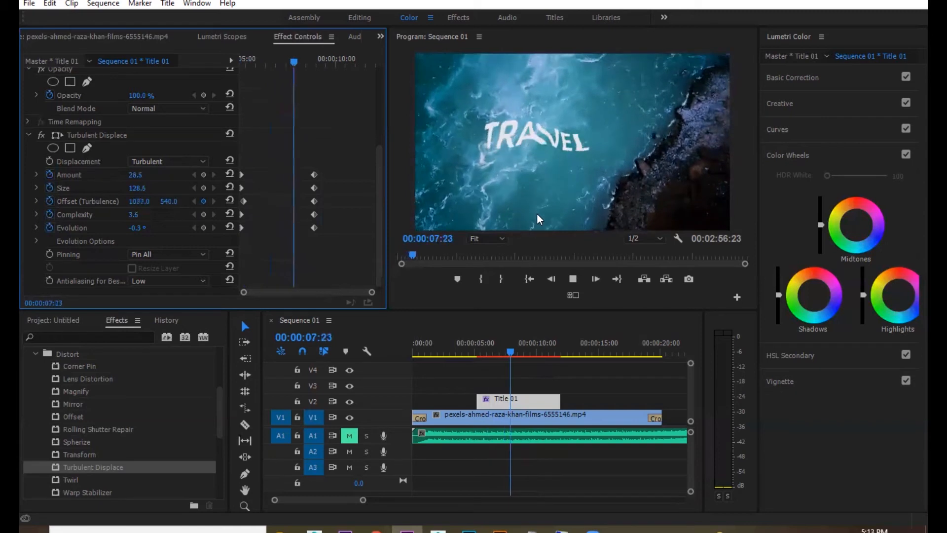
Step: Set Title 01's Turbulent Displace keyframes at 00:00:05:07 to Complexity 6.8 and Evolution 0
{"action": "left_click_drag", "start_coordinate": [527, 351], "coordinate": [500, 348]}
{"action": "left_click", "coordinate": [499, 399]}
{"action": "left_click", "coordinate": [526, 400]}
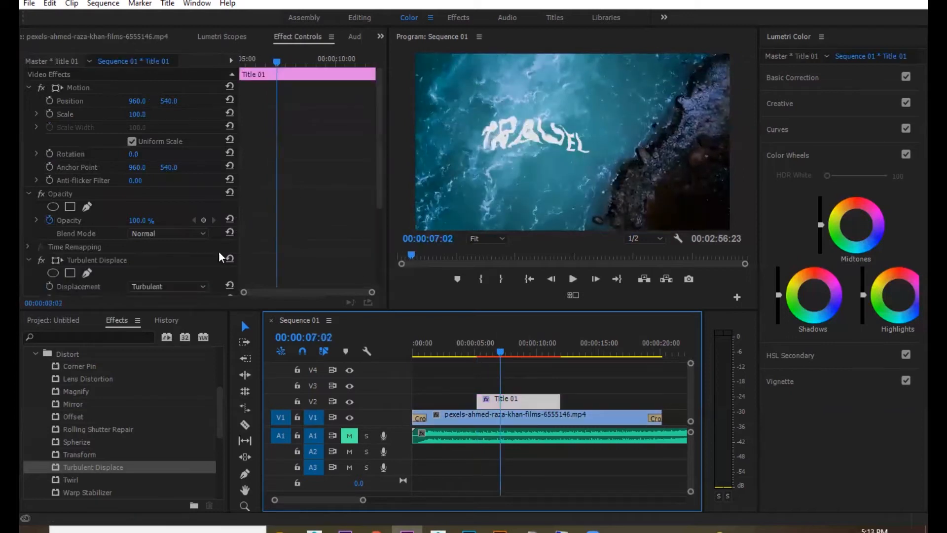
{"action": "left_click", "coordinate": [380, 212]}
{"action": "left_click", "coordinate": [194, 168]}
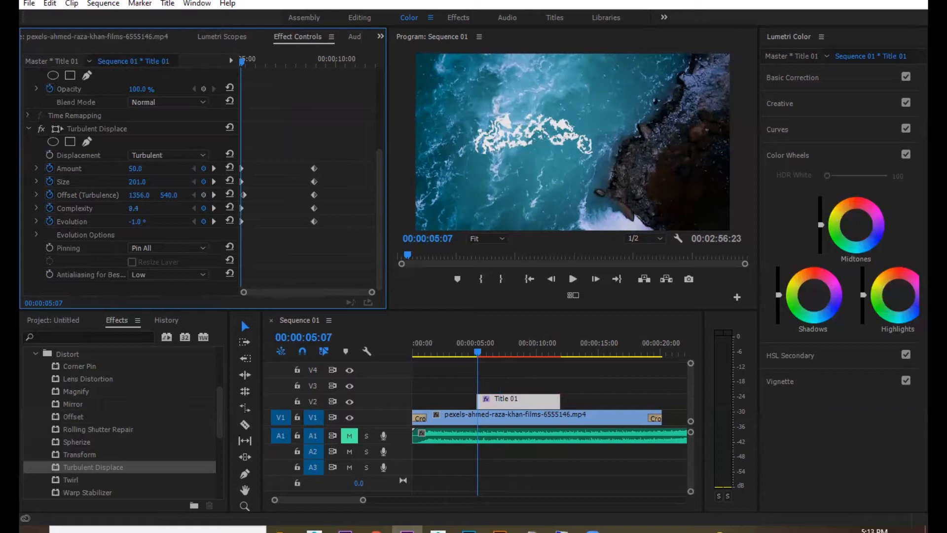
{"action": "left_click_drag", "start_coordinate": [133, 208], "coordinate": [139, 208]}
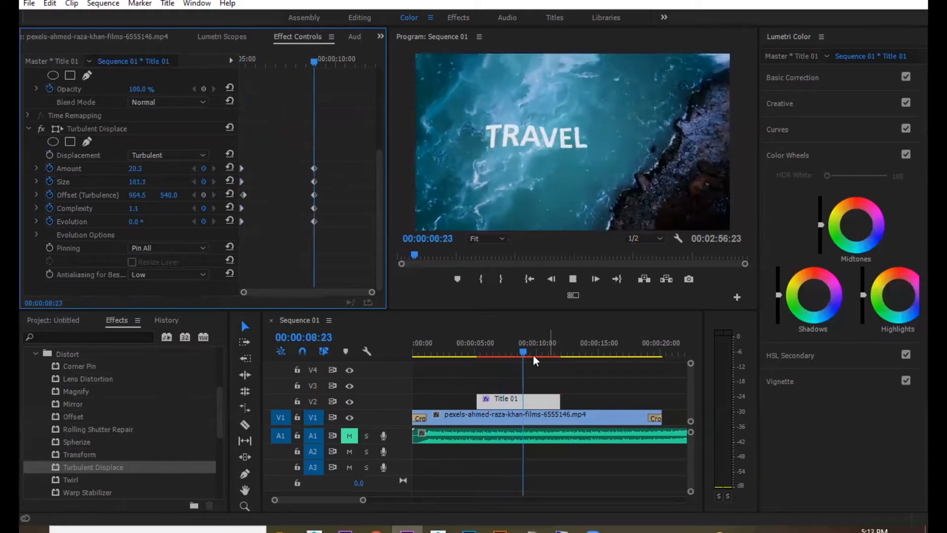
{"action": "left_click_drag", "start_coordinate": [518, 350], "coordinate": [479, 349]}
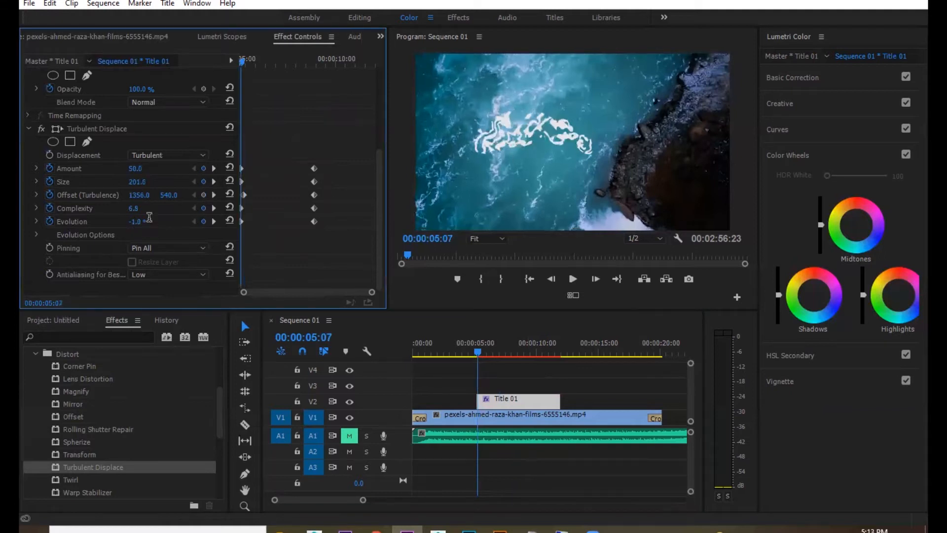
{"action": "left_click_drag", "start_coordinate": [149, 223], "coordinate": [151, 223]}
Step: Play back the TRAVEL title's distortion several times from different points to examine how the letters settle
{"action": "left_click", "coordinate": [268, 64]}
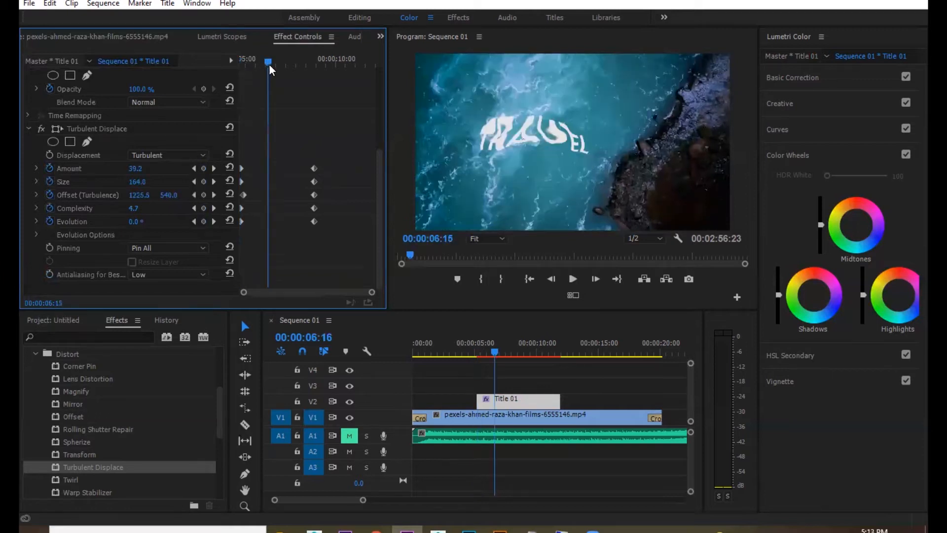
{"action": "key", "text": "space"}
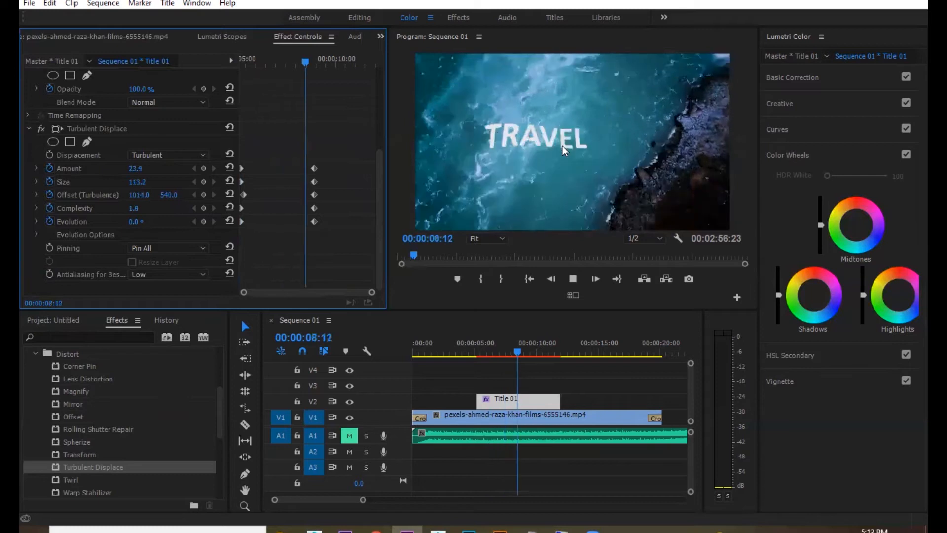
{"action": "key", "text": "space"}
{"action": "left_click_drag", "start_coordinate": [275, 67], "coordinate": [260, 72]}
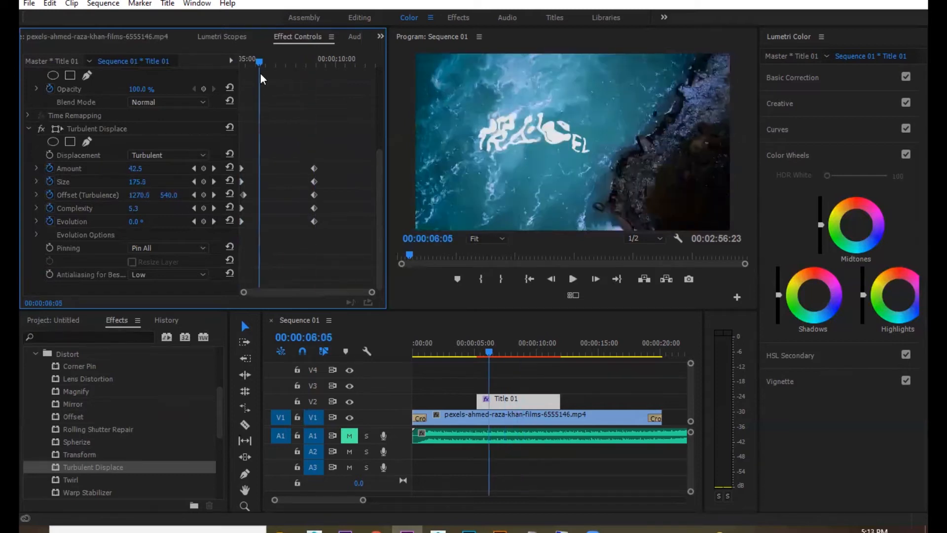
{"action": "key", "text": "space"}
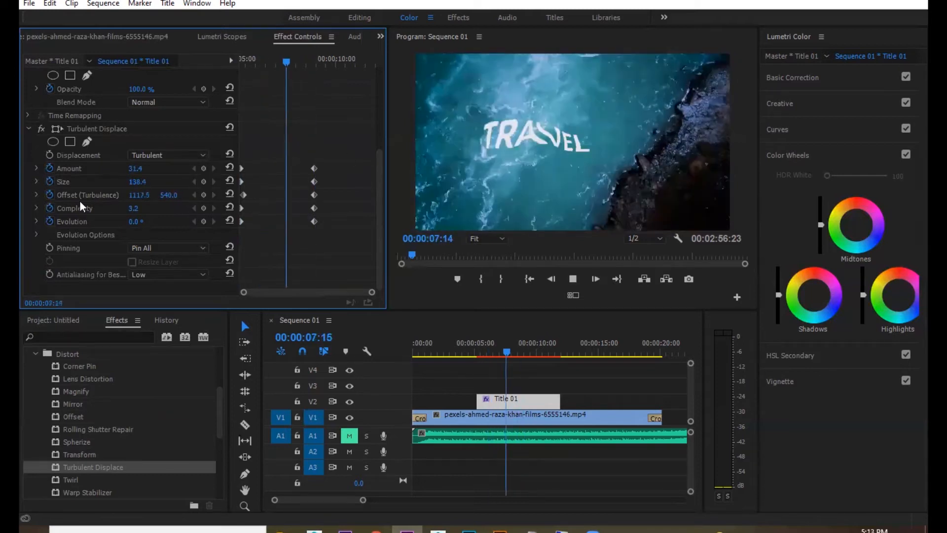
{"action": "key", "text": "space"}
{"action": "left_click_drag", "start_coordinate": [284, 65], "coordinate": [252, 69]}
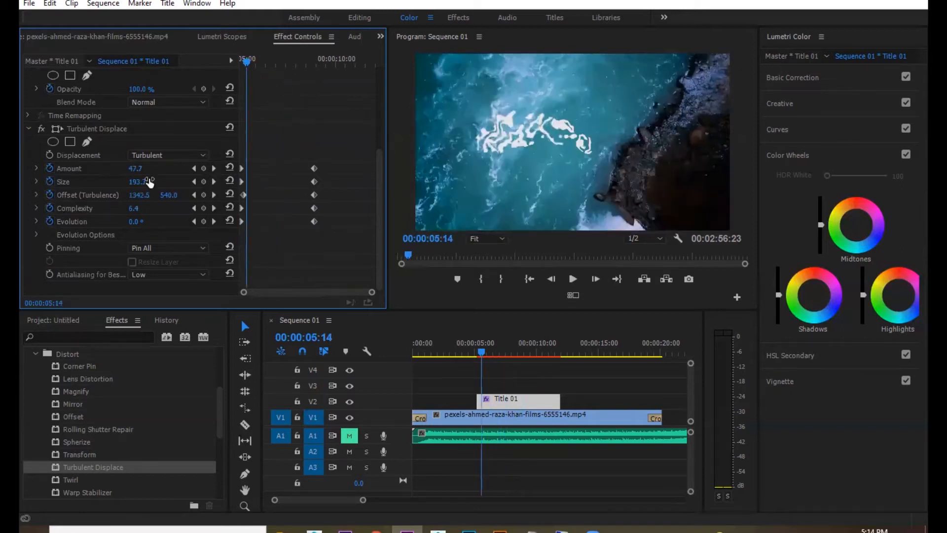
{"action": "key", "text": "space"}
{"action": "key", "text": "space"}
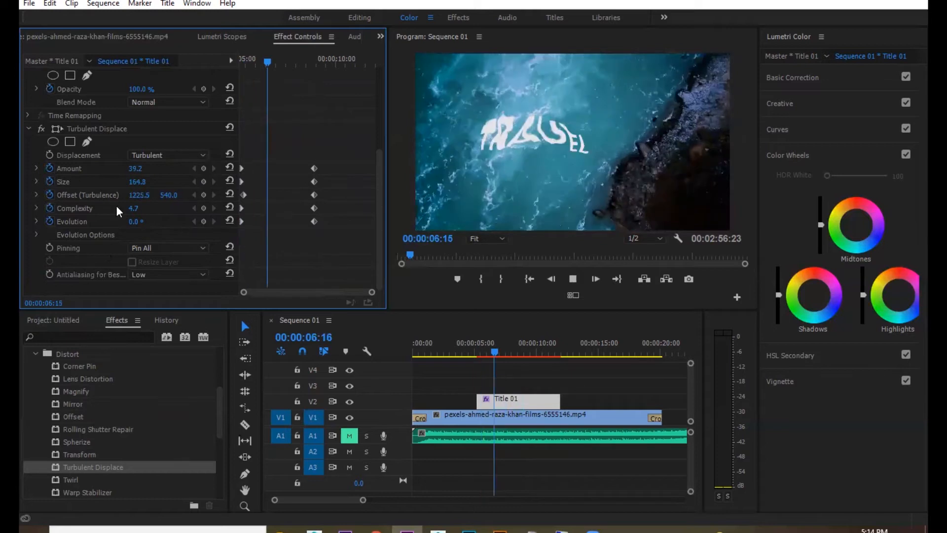
{"action": "key", "text": "space"}
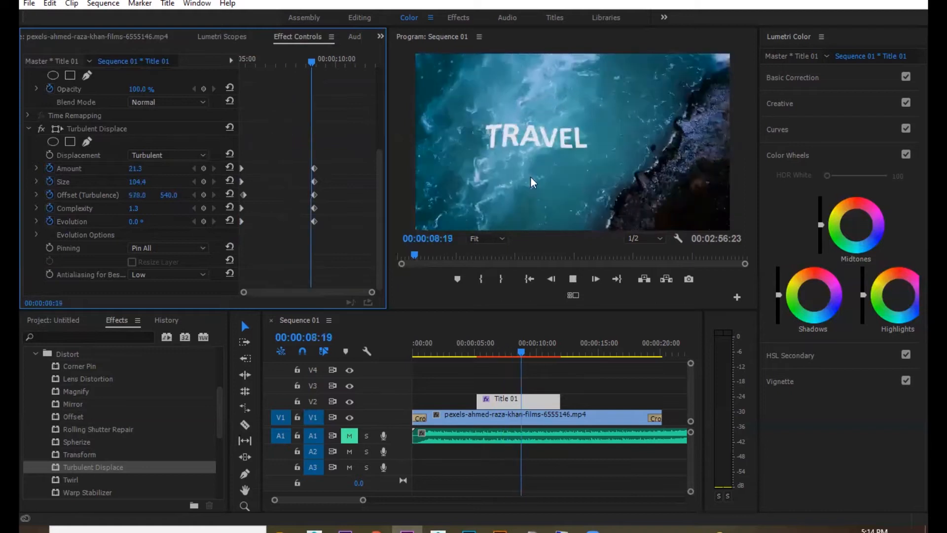
{"action": "key", "text": "space"}
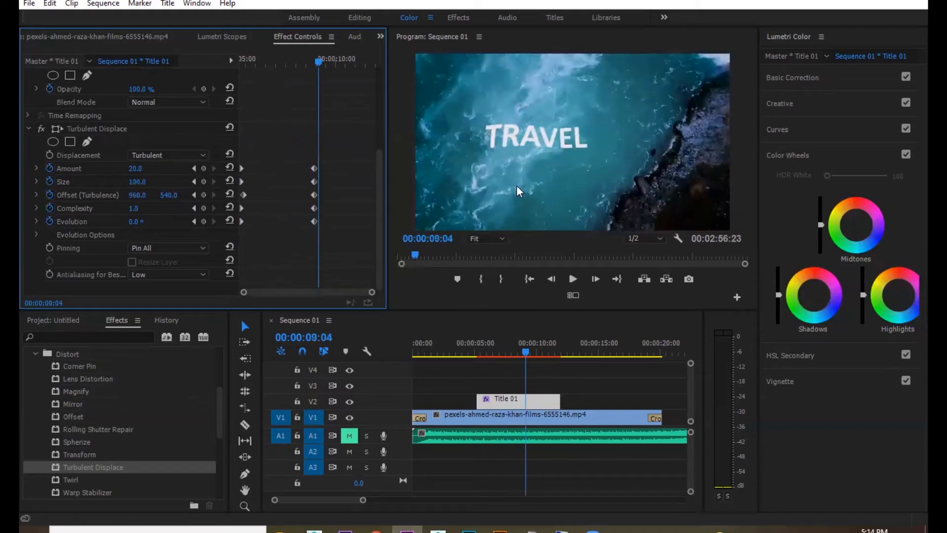
Step: Try removing the Size keyframes from Turbulent Displace on Title 01 and play back the animation without them
{"action": "left_click_drag", "start_coordinate": [264, 68], "coordinate": [234, 71]}
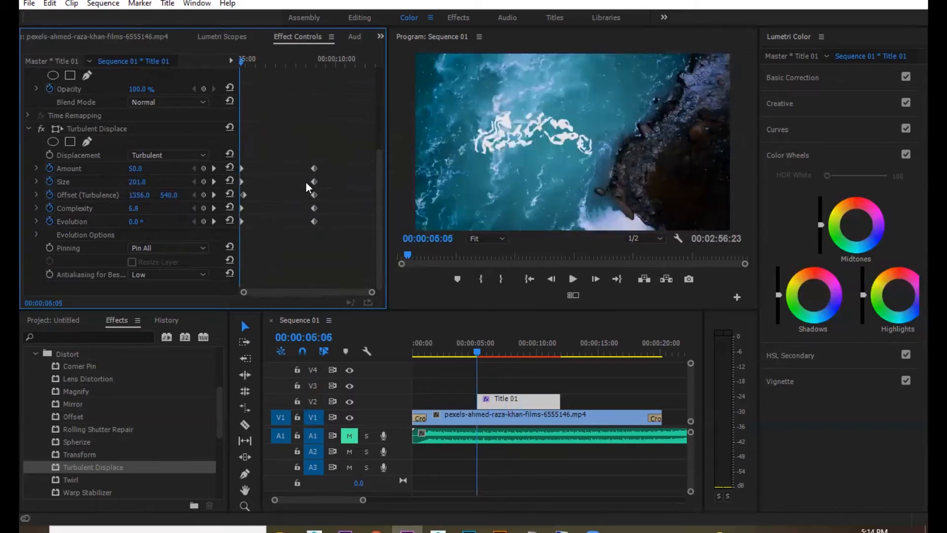
{"action": "left_click", "coordinate": [49, 182]}
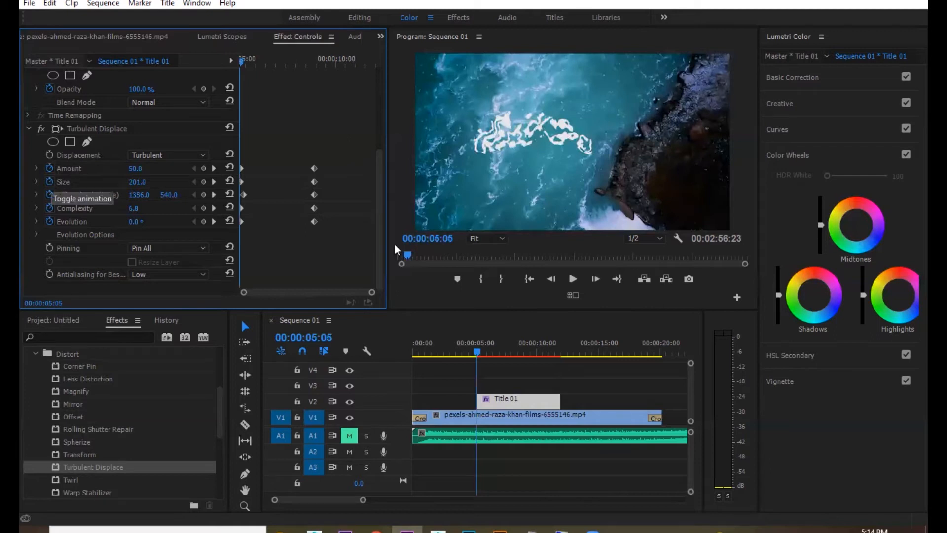
{"action": "key", "text": "space"}
{"action": "left_click_drag", "start_coordinate": [250, 60], "coordinate": [255, 61]}
{"action": "key", "text": "space"}
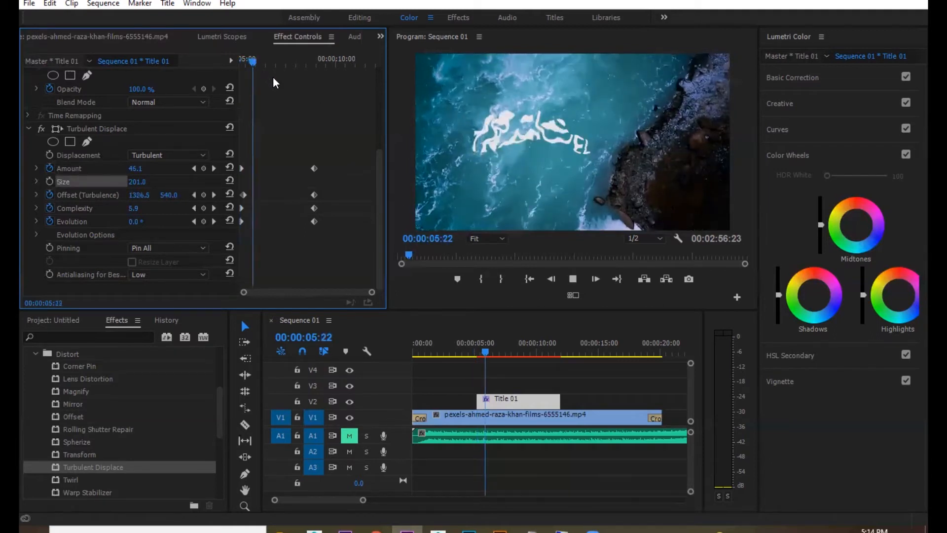
{"action": "key", "text": "space"}
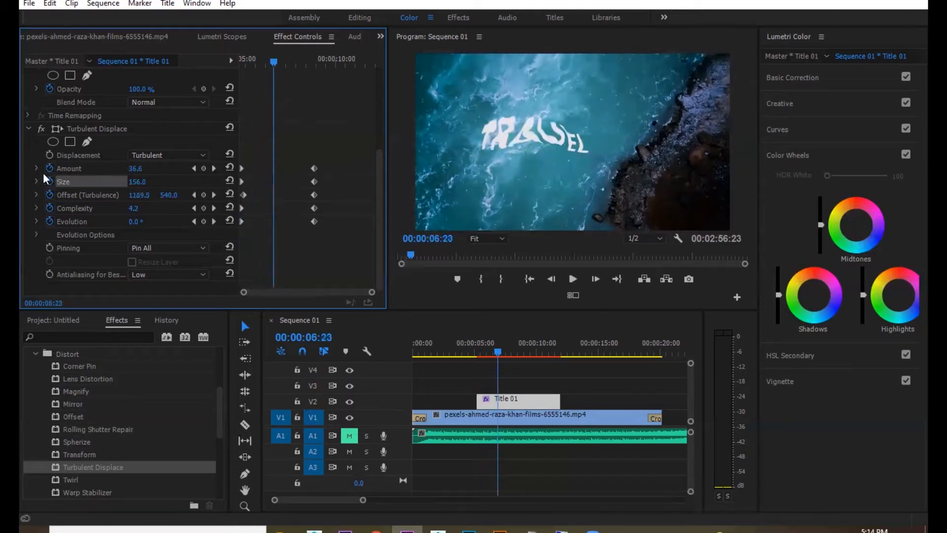
Step: Try removing the Amount keyframes from Turbulent Displace, preview Title 01 from its start, and undo the removal
{"action": "left_click", "coordinate": [50, 168]}
{"action": "left_click", "coordinate": [520, 277]}
{"action": "key", "text": "Up"}
{"action": "key", "text": "space"}
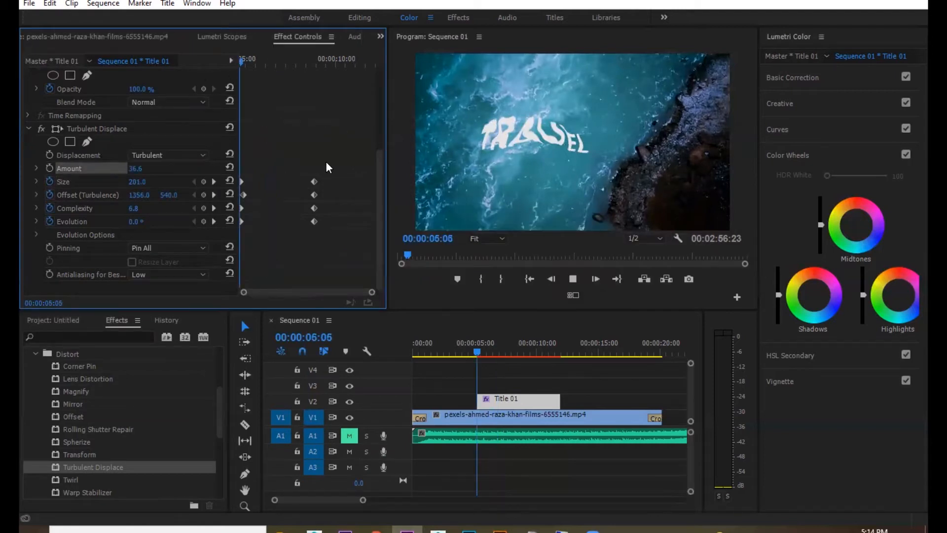
{"action": "key", "text": "space"}
{"action": "key", "text": "ctrl+z"}
Step: Delete the Complexity keyframes from Turbulent Displace, preview Title 01, and return the playhead to 00:00:05:05
{"action": "left_click", "coordinate": [51, 210]}
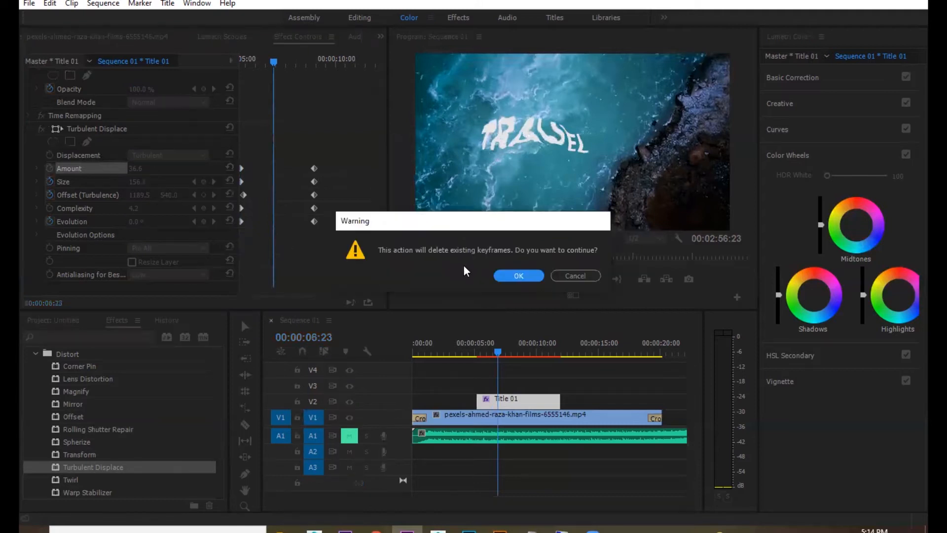
{"action": "left_click", "coordinate": [517, 278]}
{"action": "key", "text": "Up"}
{"action": "key", "text": "space"}
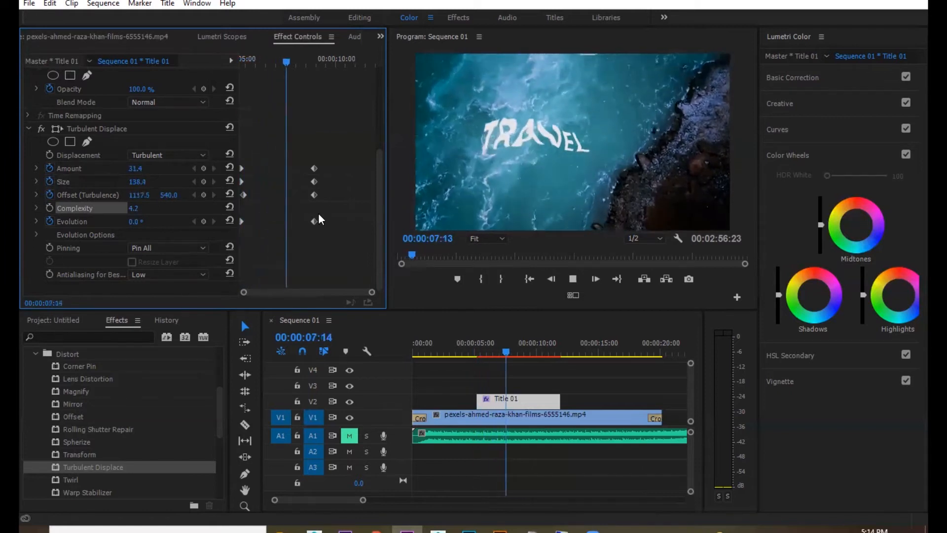
{"action": "key", "text": "space"}
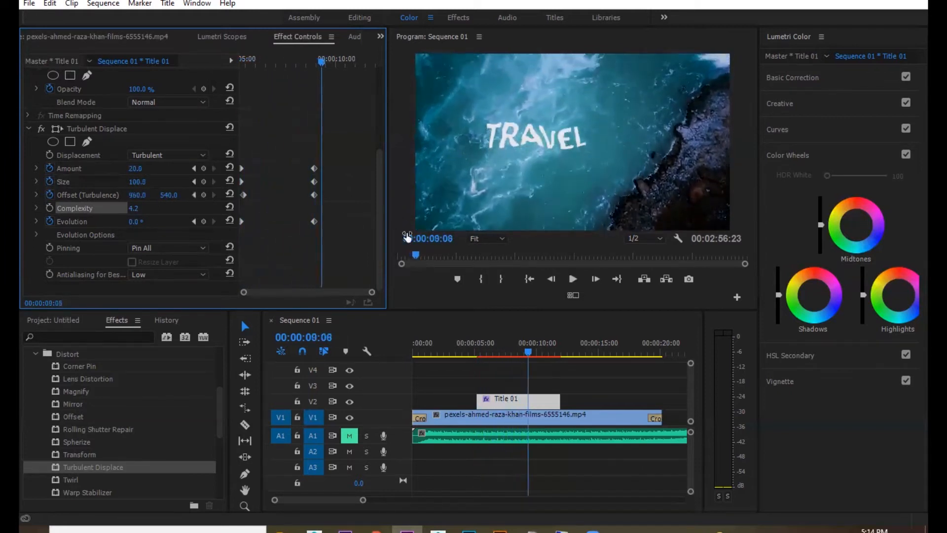
{"action": "left_click_drag", "start_coordinate": [303, 65], "coordinate": [198, 78]}
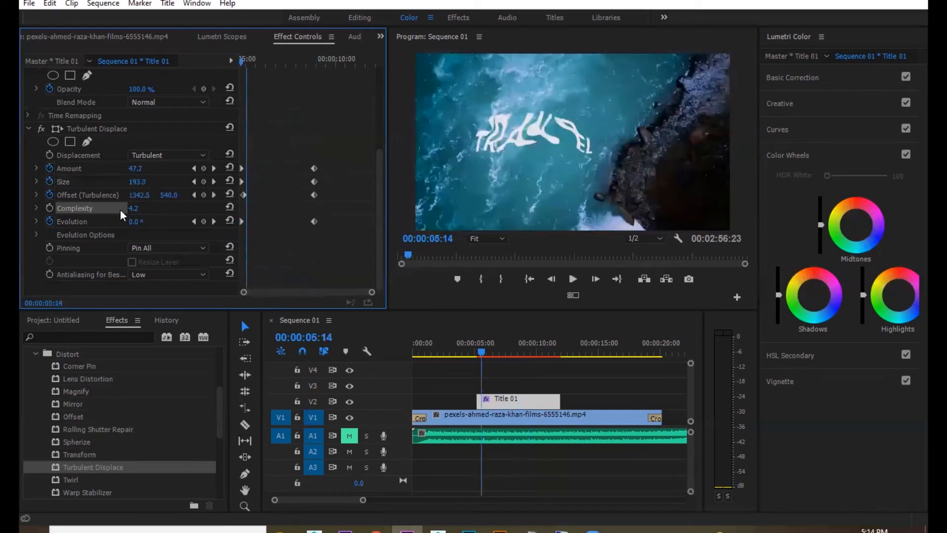
{"action": "key", "text": "Up"}
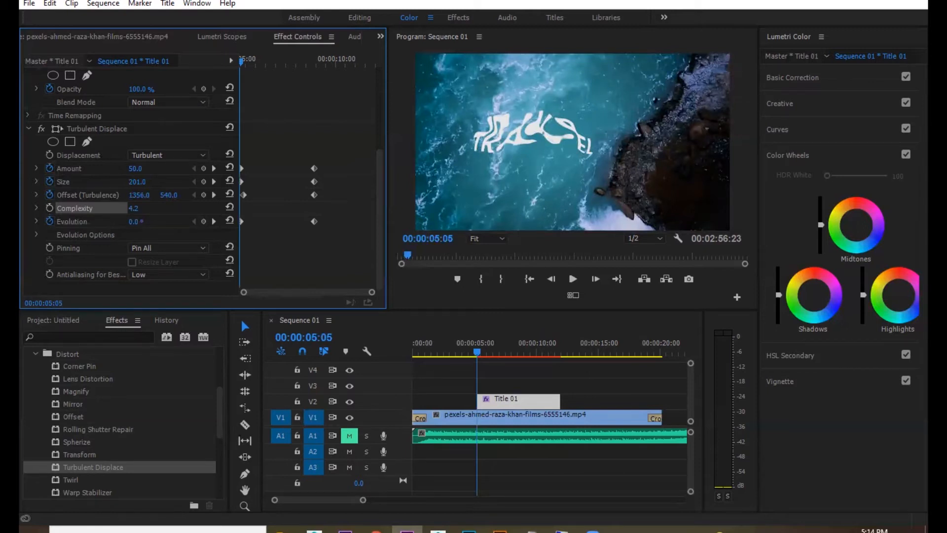
Step: Set Turbulent Displace's Complexity to 7.1 on Title 01 and play back the distorted letters
{"action": "left_click_drag", "start_coordinate": [134, 208], "coordinate": [145, 209]}
{"action": "key", "text": "space"}
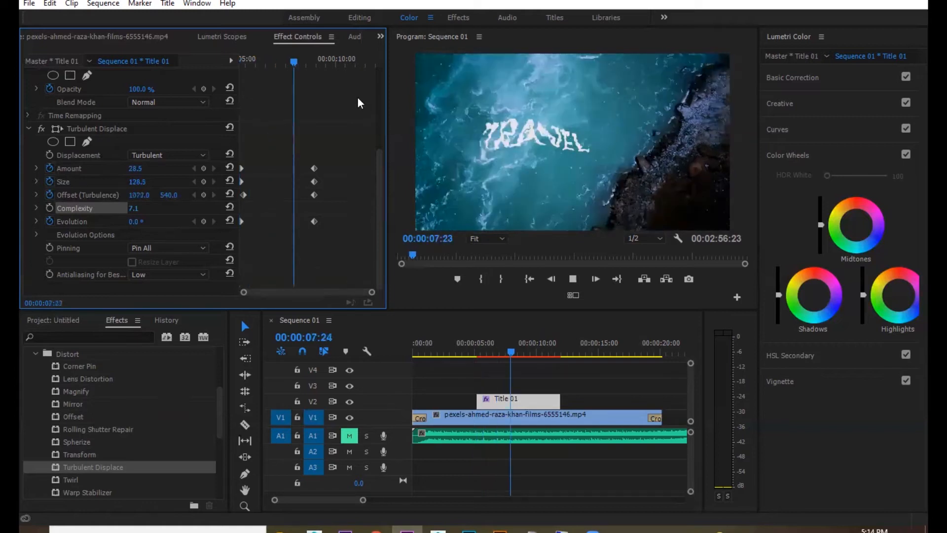
{"action": "left_click", "coordinate": [270, 66]}
{"action": "left_click", "coordinate": [303, 64]}
Step: Set Turbulent Displace's Amount keyframe at 00:00:08:24 on Title 01 to 0
{"action": "left_click", "coordinate": [213, 168]}
{"action": "left_click", "coordinate": [140, 168]}
{"action": "type", "text": "5"}
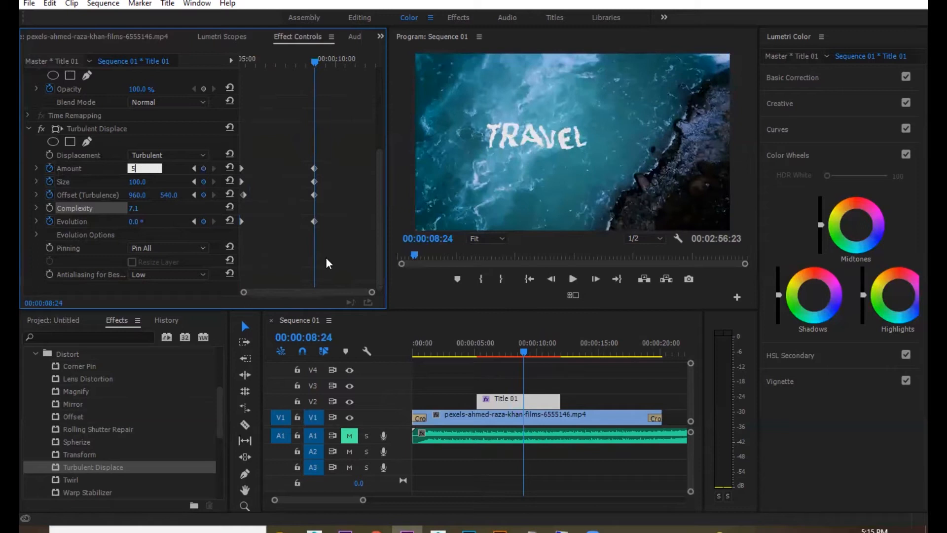
{"action": "key", "text": "Return"}
Step: Play back Title 01's animation from partway through and again from the title's start
{"action": "left_click", "coordinate": [294, 64]}
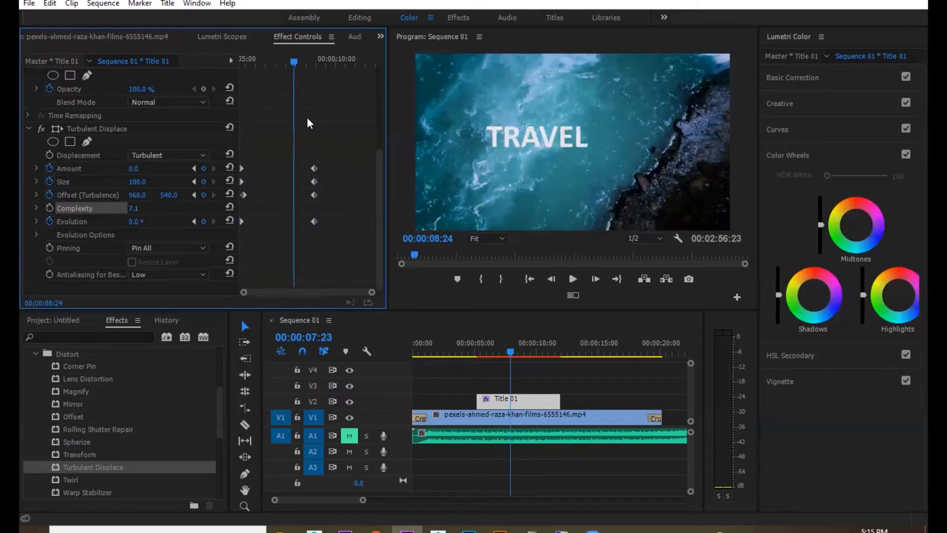
{"action": "key", "text": "space"}
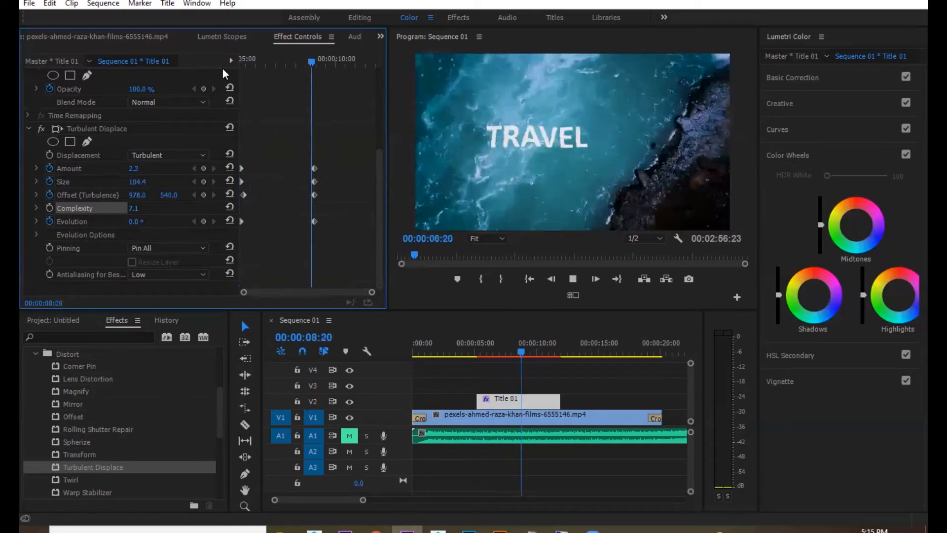
{"action": "left_click", "coordinate": [241, 61]}
{"action": "key", "text": "space"}
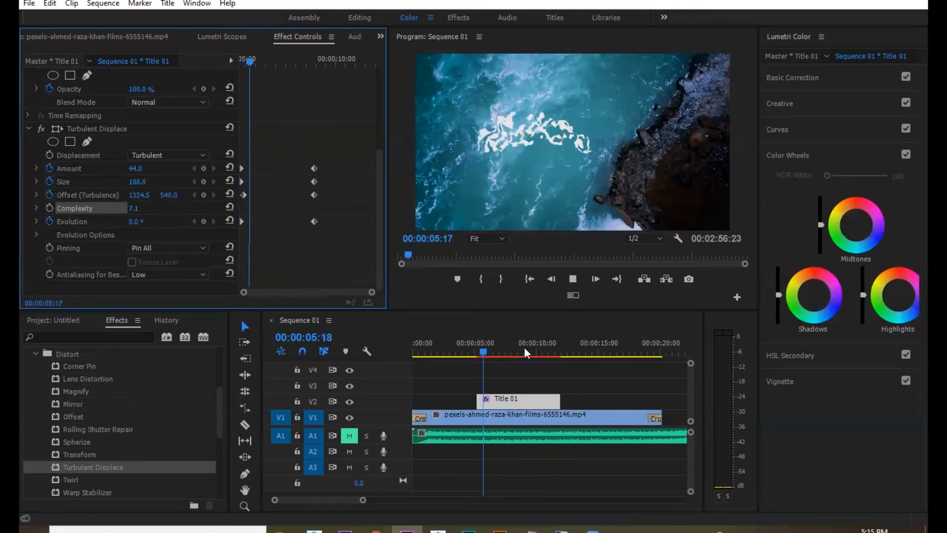
{"action": "key", "text": "space"}
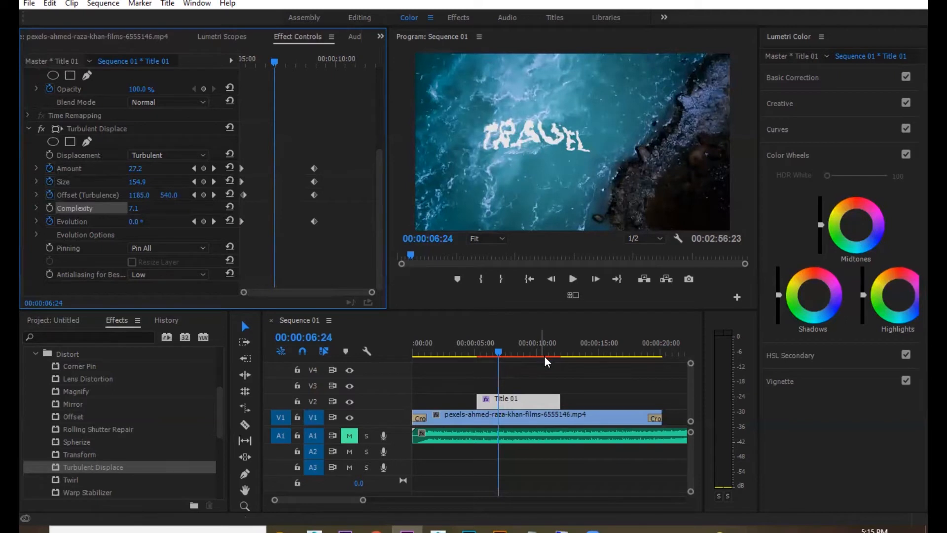
Step: Mark the in point at 00:00:05:04 and the out point at 00:00:12:02 around Title 01, and start rendering that range
{"action": "left_click", "coordinate": [473, 351]}
{"action": "left_click", "coordinate": [478, 353]}
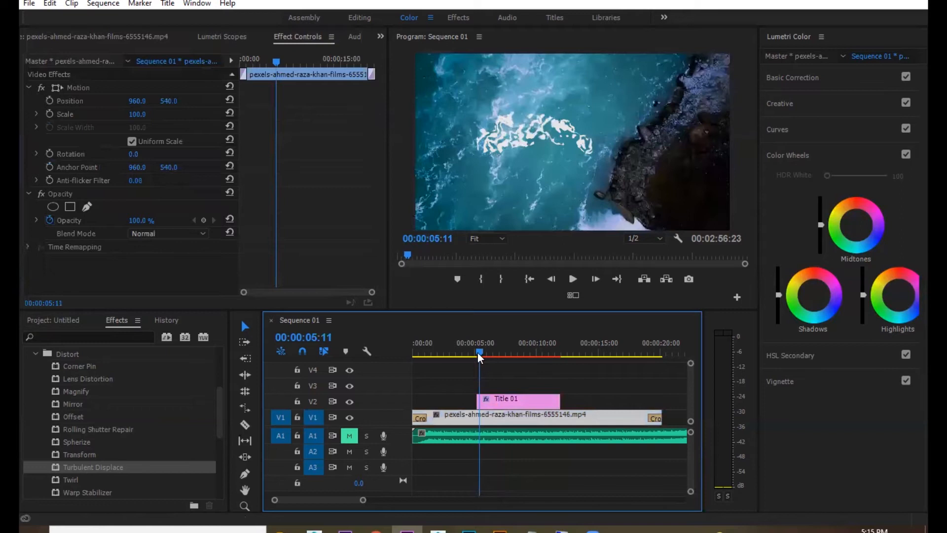
{"action": "left_click", "coordinate": [477, 353]}
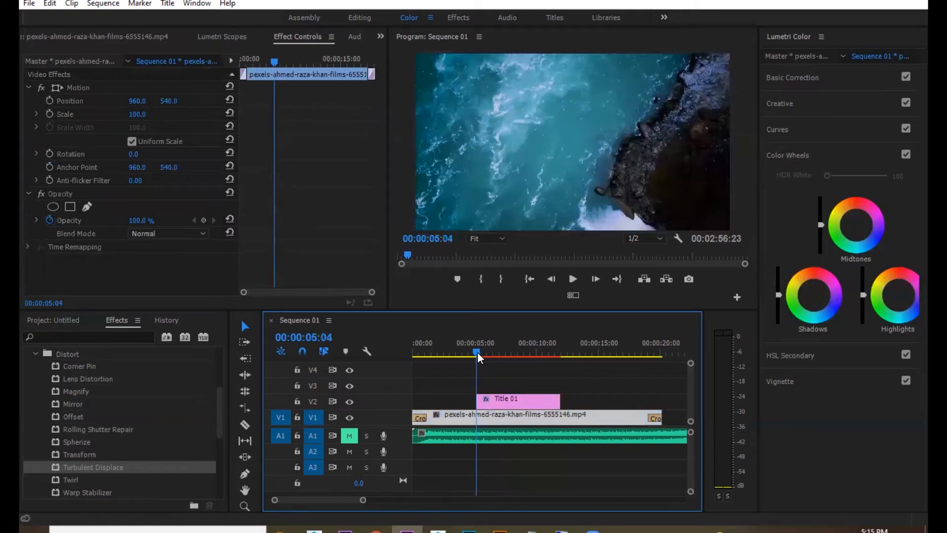
{"action": "key", "text": "i"}
{"action": "left_click", "coordinate": [560, 349]}
{"action": "key", "text": "o"}
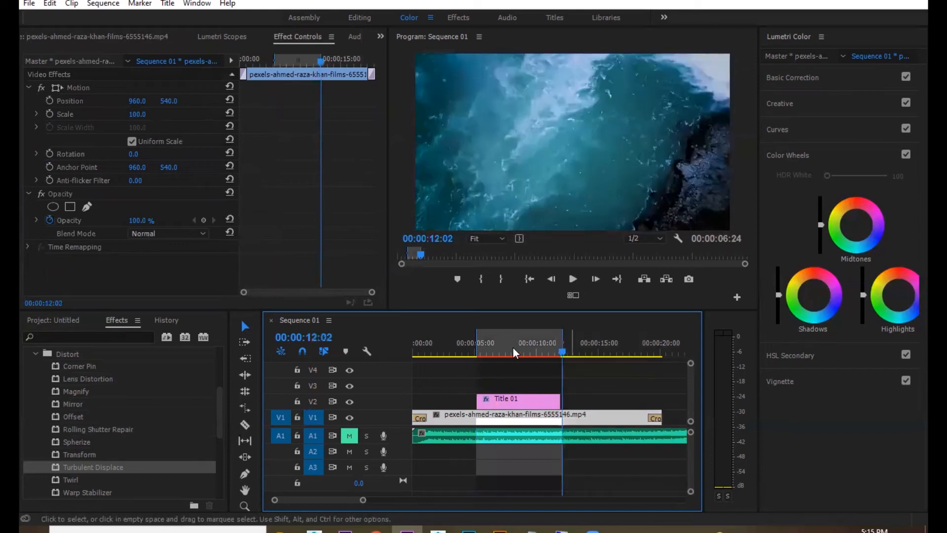
{"action": "left_click", "coordinate": [513, 349]}
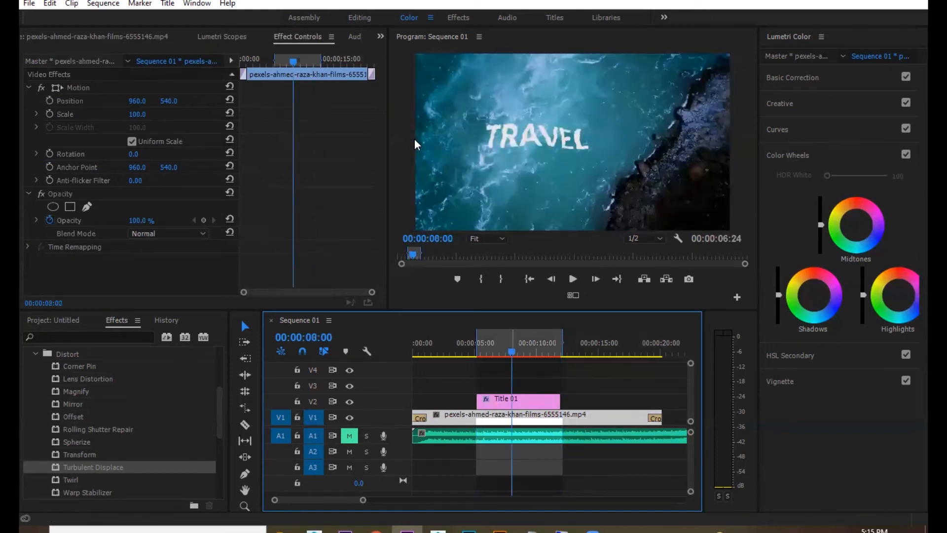
{"action": "key", "text": "Return"}
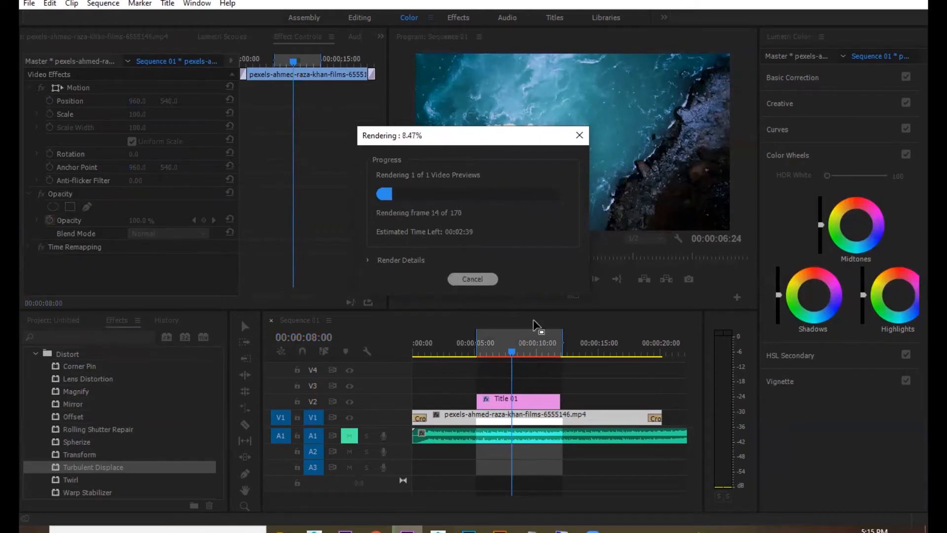
Step: Shorten the marked range to 00:00:01:14 from the start of Title 01, render it, and play back the title
{"action": "left_click_drag", "start_coordinate": [564, 346], "coordinate": [495, 350]}
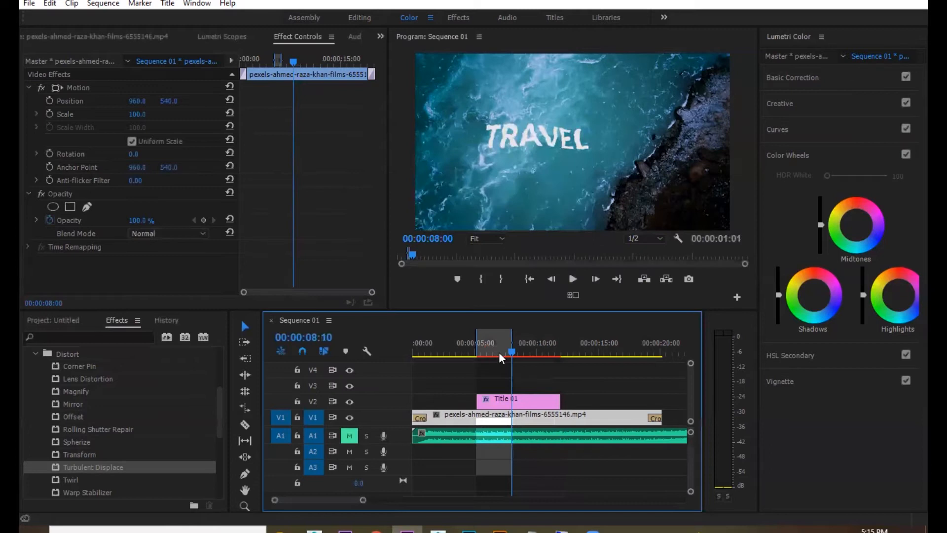
{"action": "key", "text": "Return"}
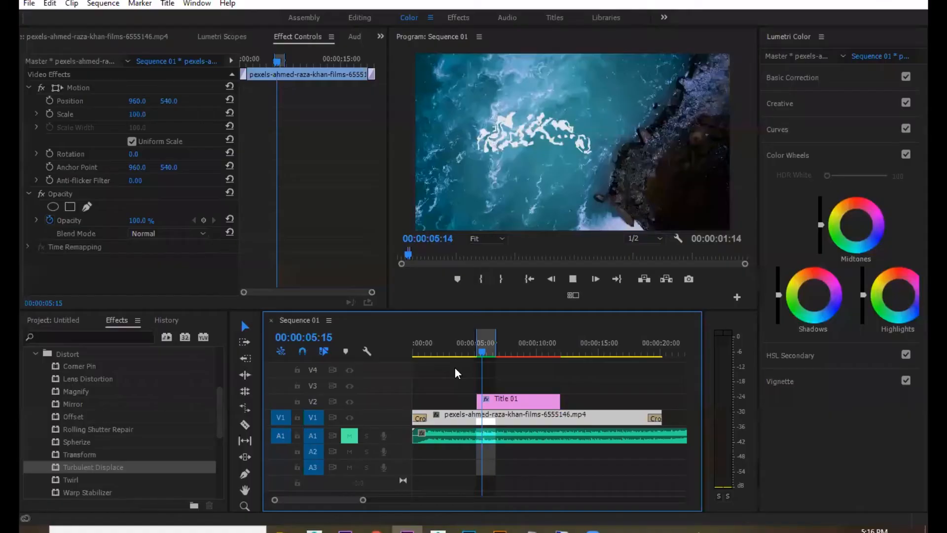
{"action": "left_click", "coordinate": [476, 353]}
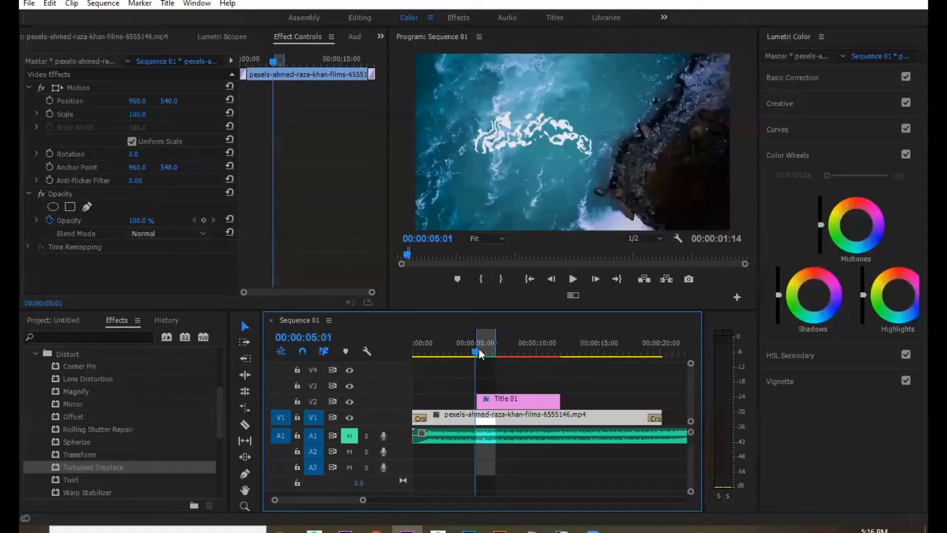
{"action": "key", "text": "space"}
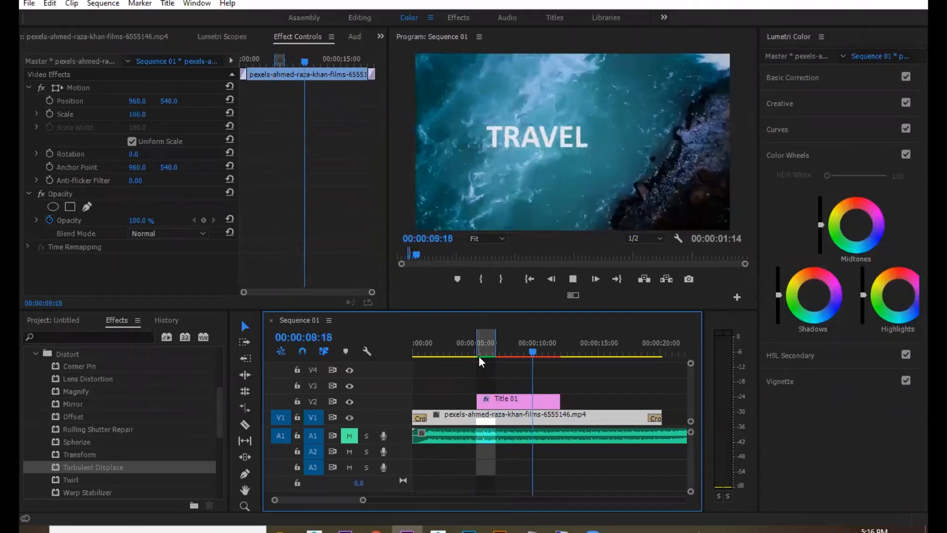
{"action": "key", "text": "space"}
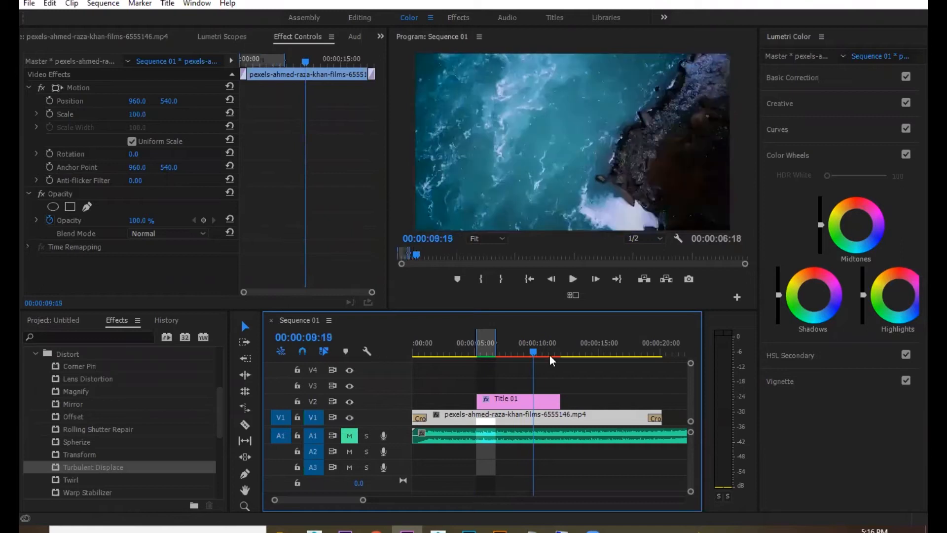
Step: Extend the marked range over the entire ocean clip and move the playhead to 00:00:03:09
{"action": "left_click_drag", "start_coordinate": [495, 338], "coordinate": [671, 349]}
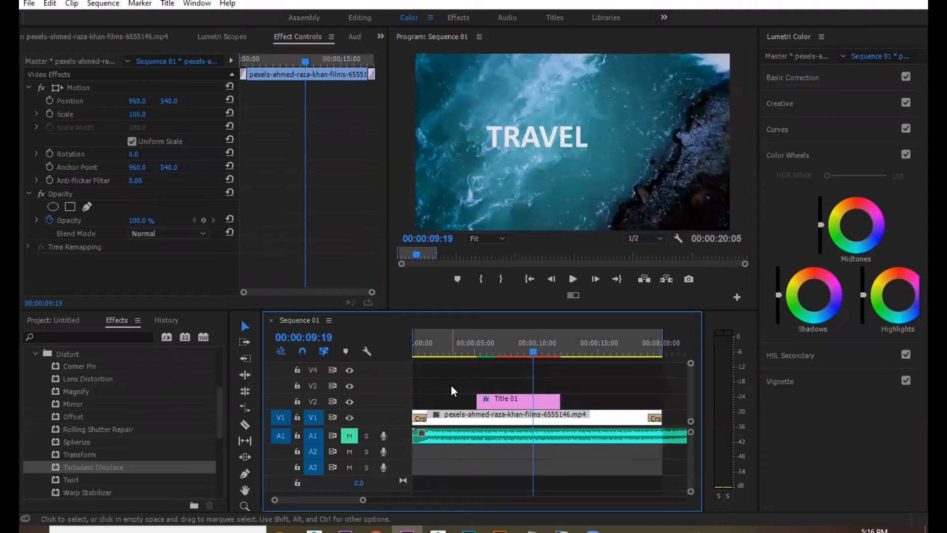
{"action": "left_click", "coordinate": [454, 344]}
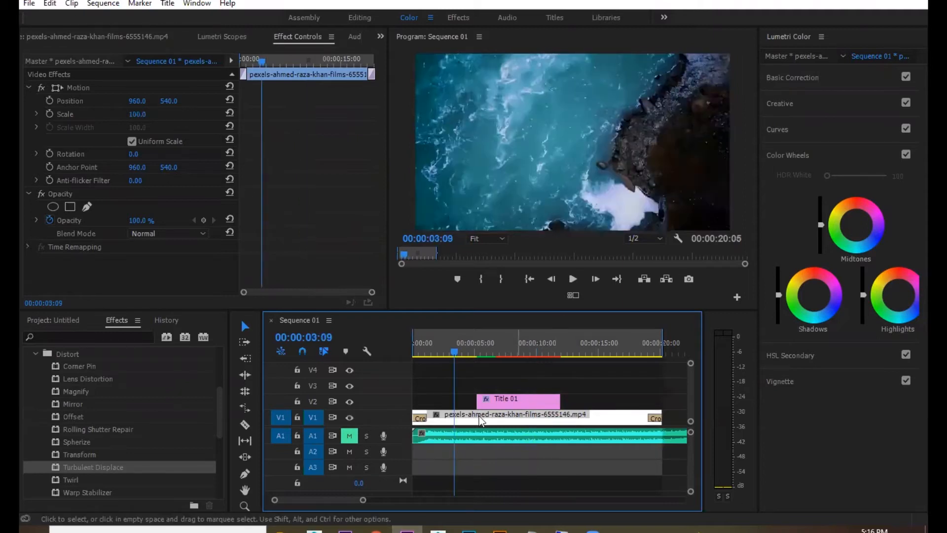
Step: Try scaling the ocean clip down to about 82 percent and undo the change
{"action": "left_click_drag", "start_coordinate": [138, 114], "coordinate": [129, 114]}
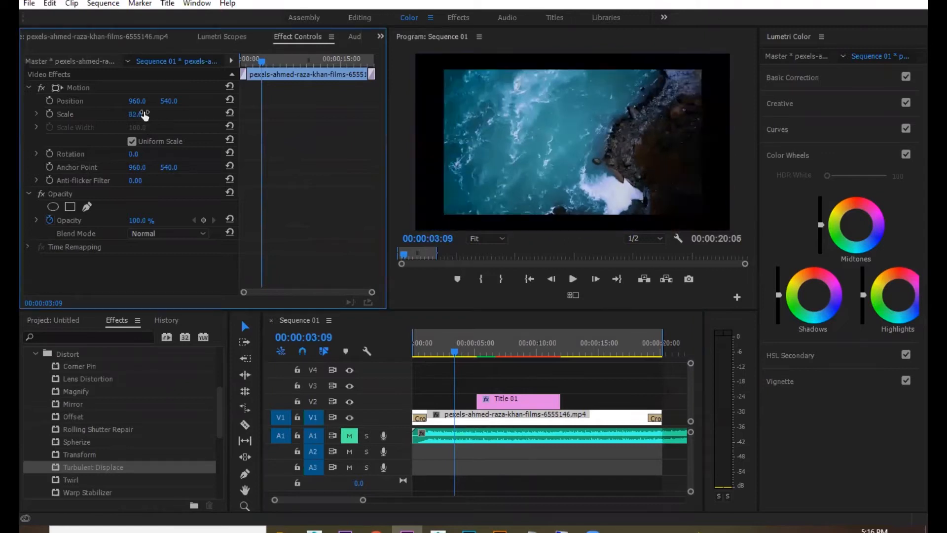
{"action": "key", "text": "ctrl+z"}
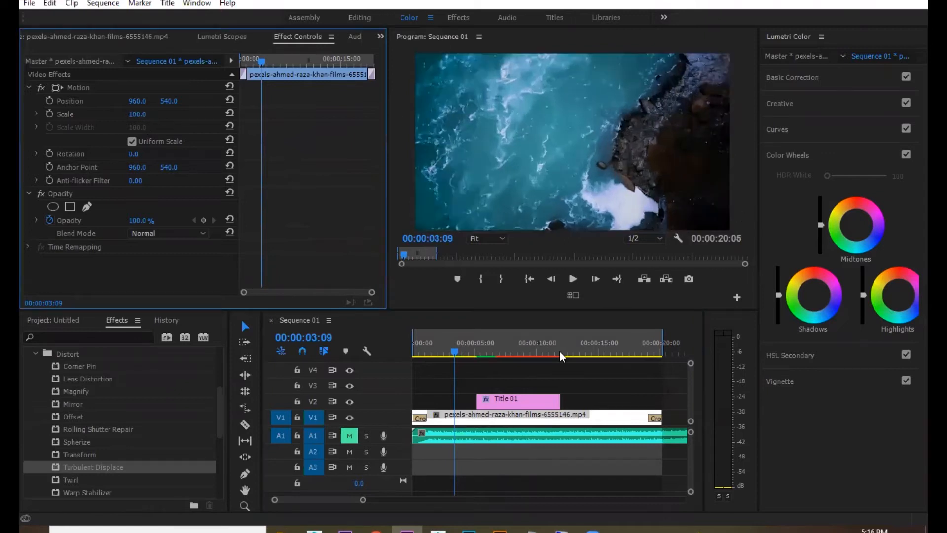
Step: Play back the sequence from 00:00:03:09 and replay the TRAVEL reveal to examine how the letters form
{"action": "key", "text": "space"}
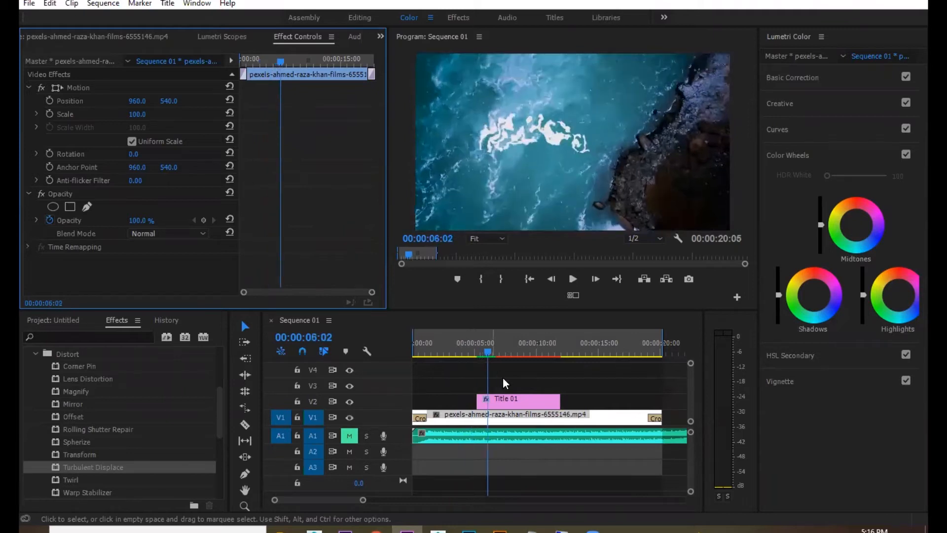
{"action": "key", "text": "space"}
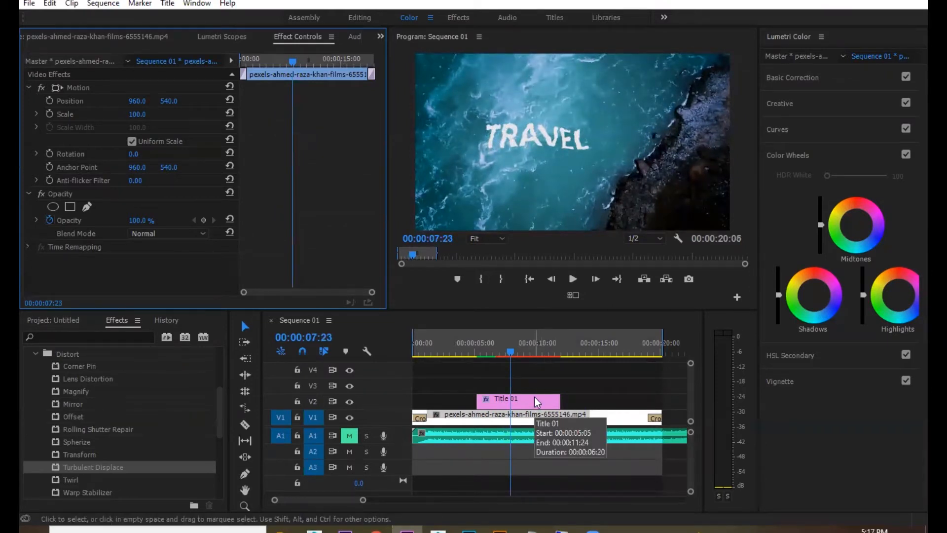
{"action": "key", "text": "space"}
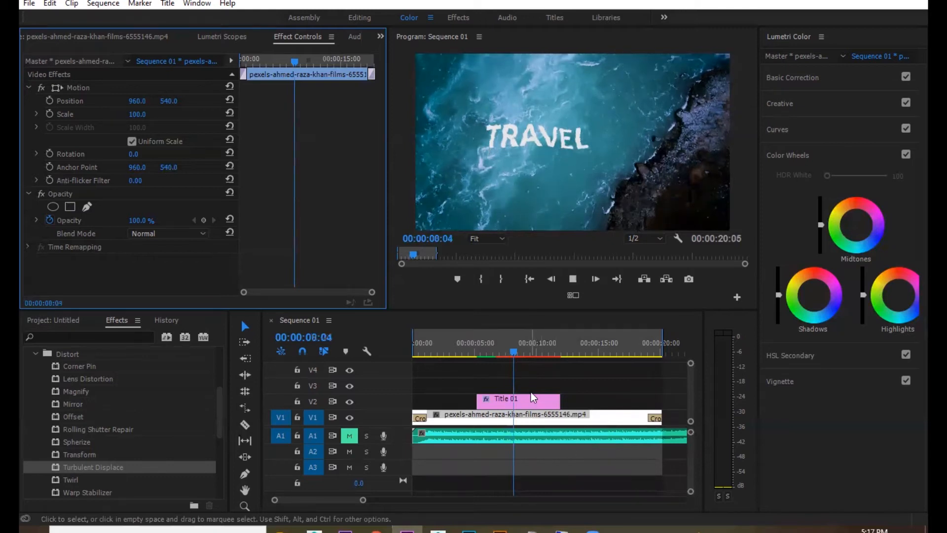
{"action": "mouse_move", "coordinate": [481, 345]}
{"action": "left_mouse_down"}
{"action": "mouse_move", "coordinate": [559, 350]}
{"action": "mouse_move", "coordinate": [481, 346]}
{"action": "left_mouse_up"}
{"action": "key", "text": "space"}
{"action": "key", "text": "space"}
Step: Move Title 01 up in the frame by setting its Position to 960, 295
{"action": "left_click", "coordinate": [514, 399]}
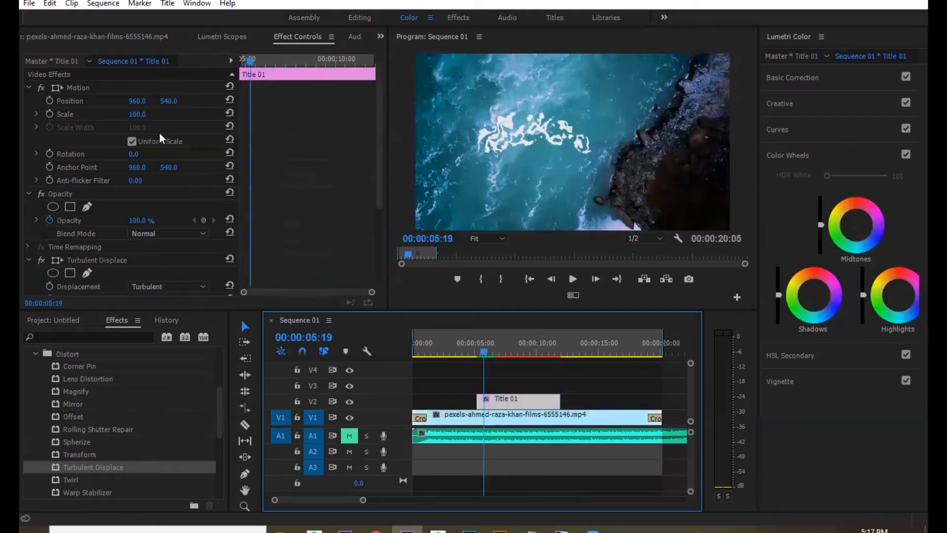
{"action": "left_click", "coordinate": [137, 105]}
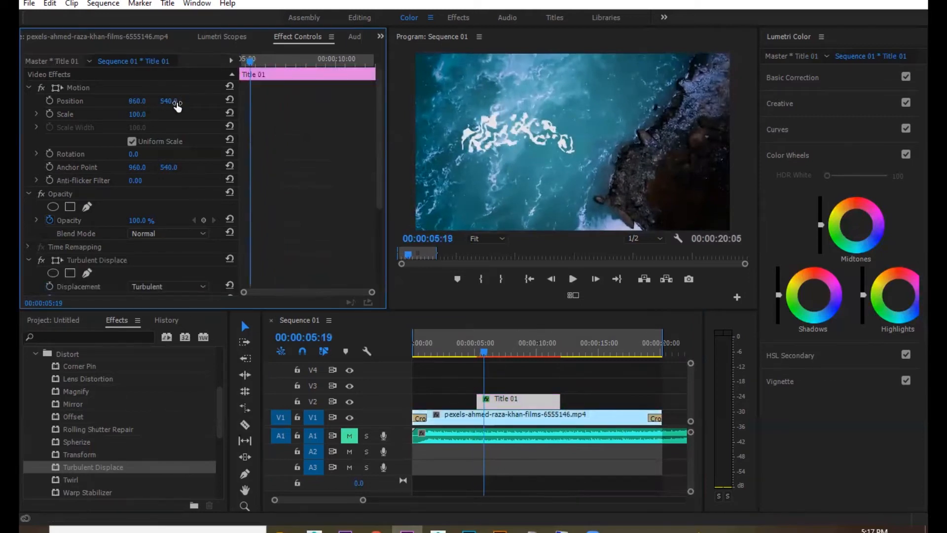
{"action": "left_click_drag", "start_coordinate": [169, 101], "coordinate": [99, 108]}
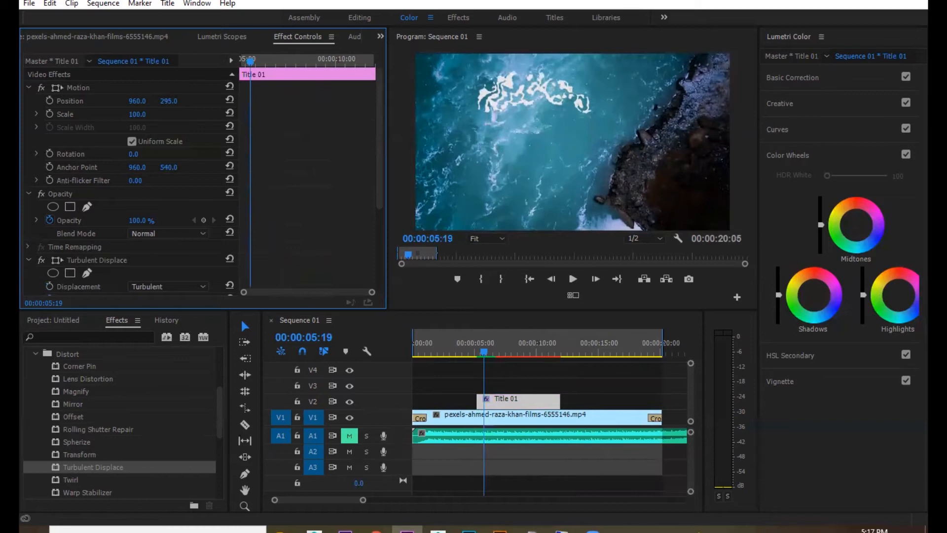
{"action": "left_click", "coordinate": [477, 349]}
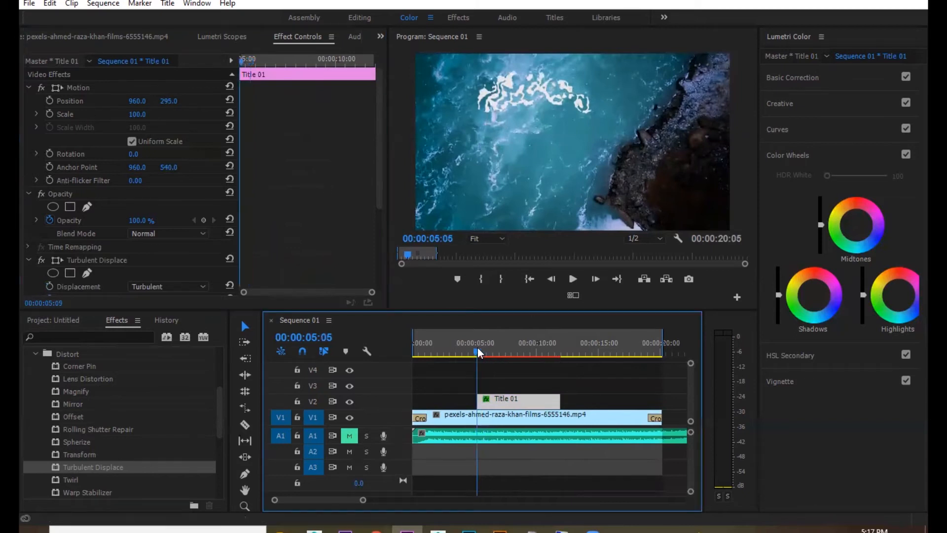
{"action": "left_click", "coordinate": [479, 349]}
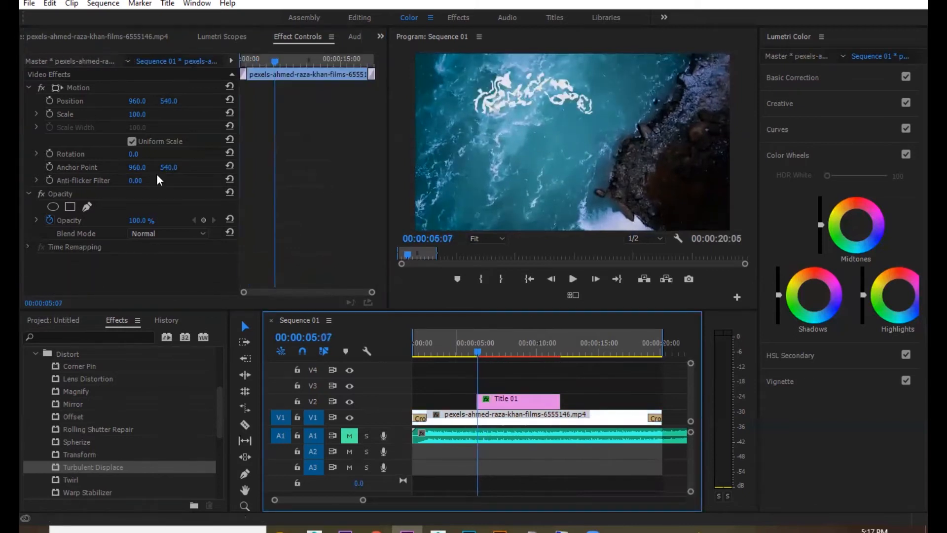
{"action": "left_click", "coordinate": [49, 100]}
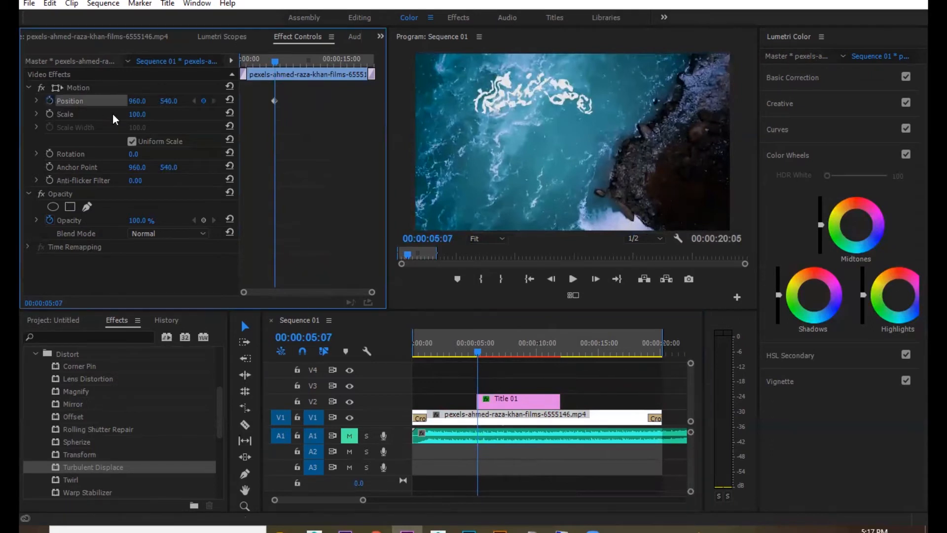
Step: Extend the start of Title 01 back to about 00:00:04:13 and place the playhead there
{"action": "left_click", "coordinate": [481, 397]}
{"action": "left_click_drag", "start_coordinate": [475, 398], "coordinate": [467, 398]}
{"action": "left_click", "coordinate": [469, 344]}
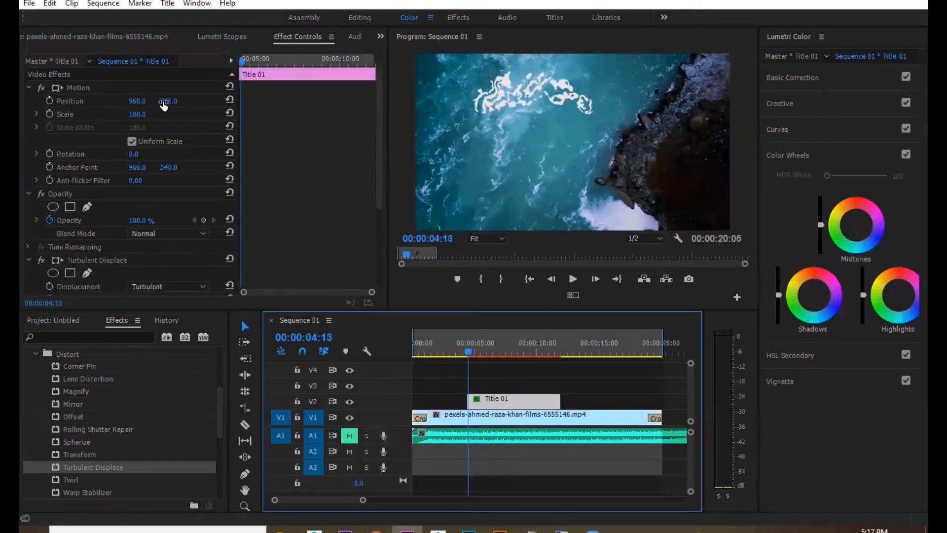
Step: Keyframe Title 01's Position from 960, -83 at 00:00:04:13 to 960, 1194 at 00:00:11:22
{"action": "left_click_drag", "start_coordinate": [169, 101], "coordinate": [1, 101]}
{"action": "left_click", "coordinate": [50, 101]}
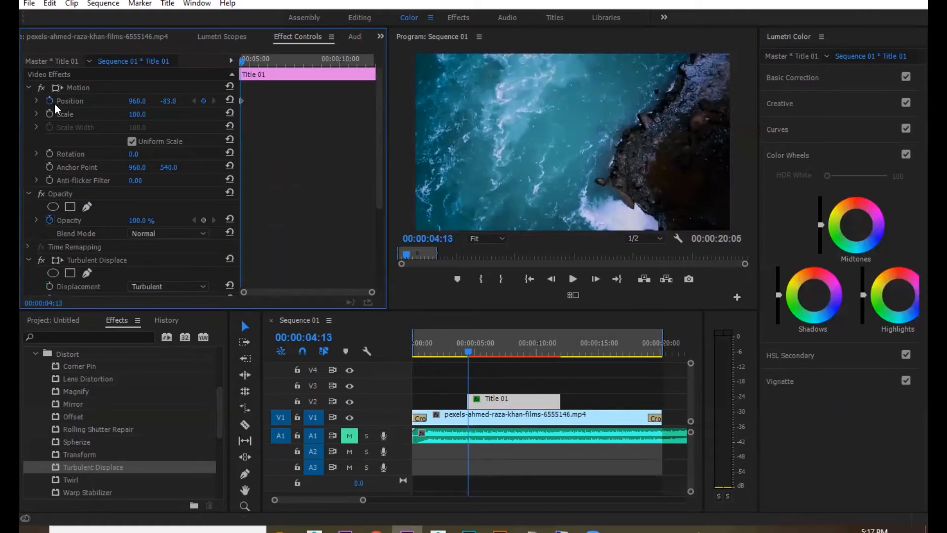
{"action": "left_click", "coordinate": [551, 350]}
{"action": "left_click_drag", "start_coordinate": [554, 350], "coordinate": [560, 350]}
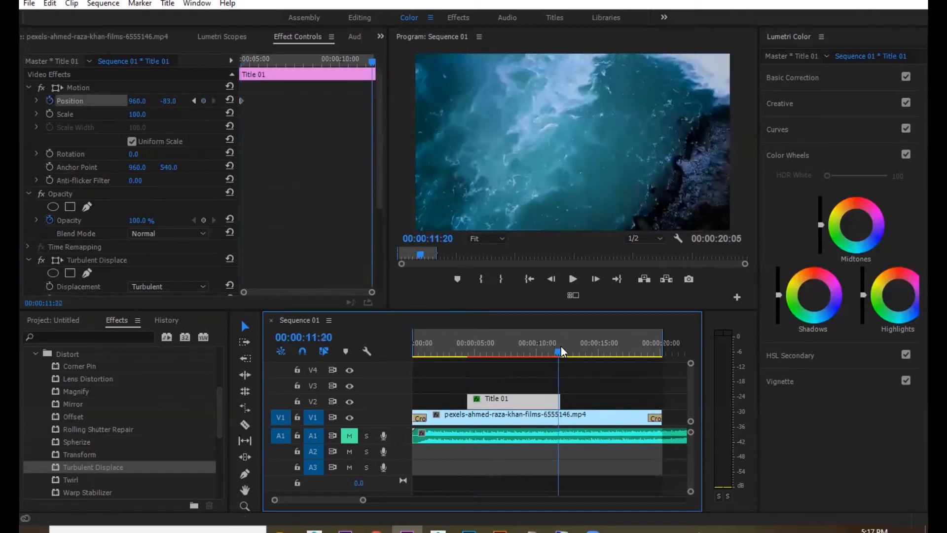
{"action": "left_click_drag", "start_coordinate": [167, 100], "coordinate": [171, 100]}
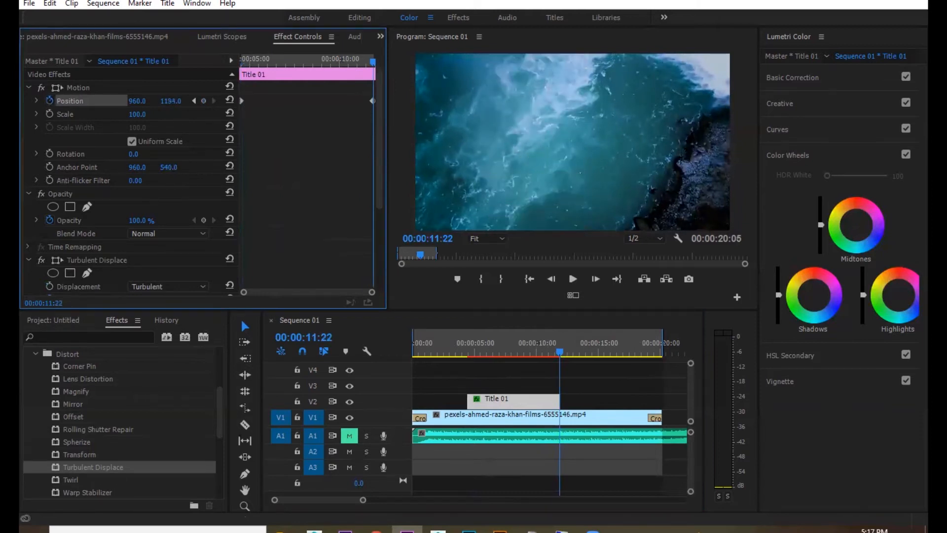
Step: Play back and scrub through Title 01 to examine the TRAVEL letters moving down the frame
{"action": "left_click", "coordinate": [466, 348]}
{"action": "key", "text": "space"}
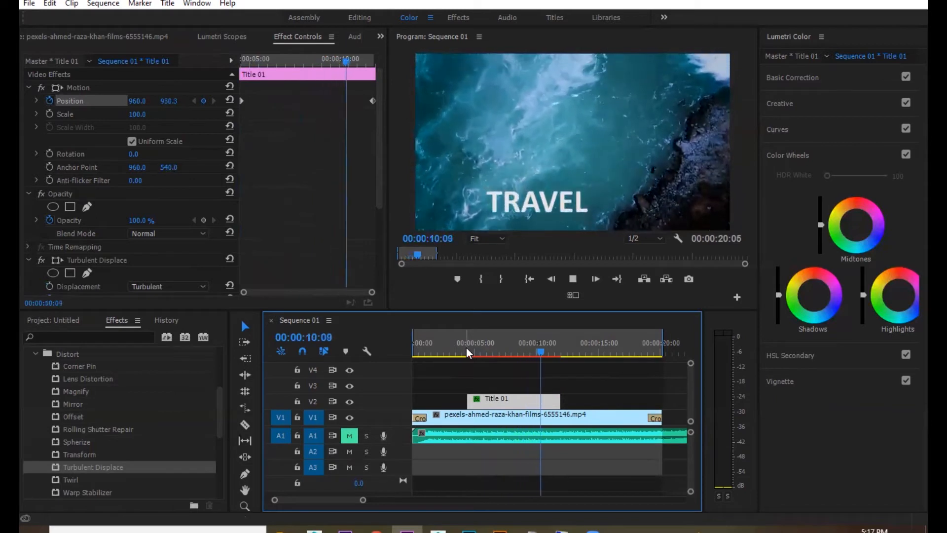
{"action": "left_click", "coordinate": [434, 418]}
{"action": "key", "text": "space"}
{"action": "left_click_drag", "start_coordinate": [464, 348], "coordinate": [503, 353]}
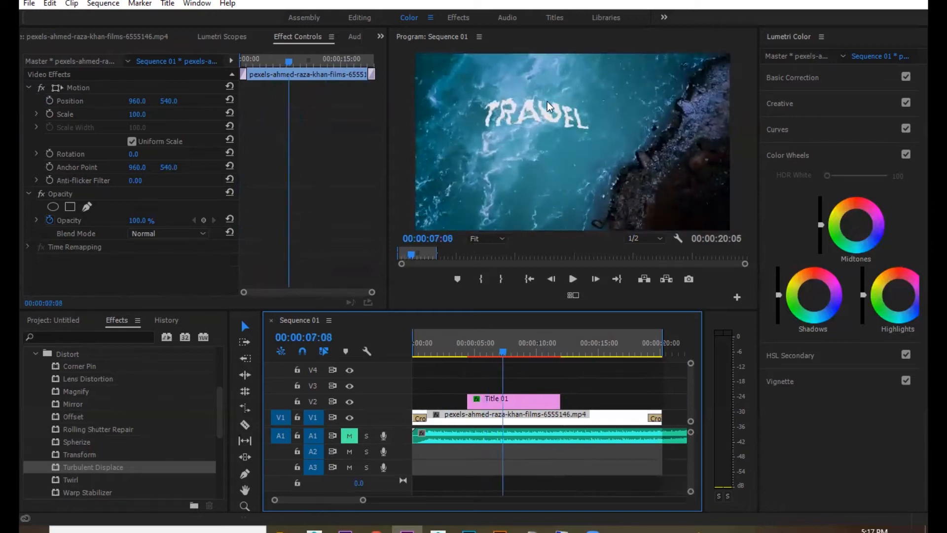
Step: Set the blend mode of Title 01 to Overlay
{"action": "left_click", "coordinate": [508, 400]}
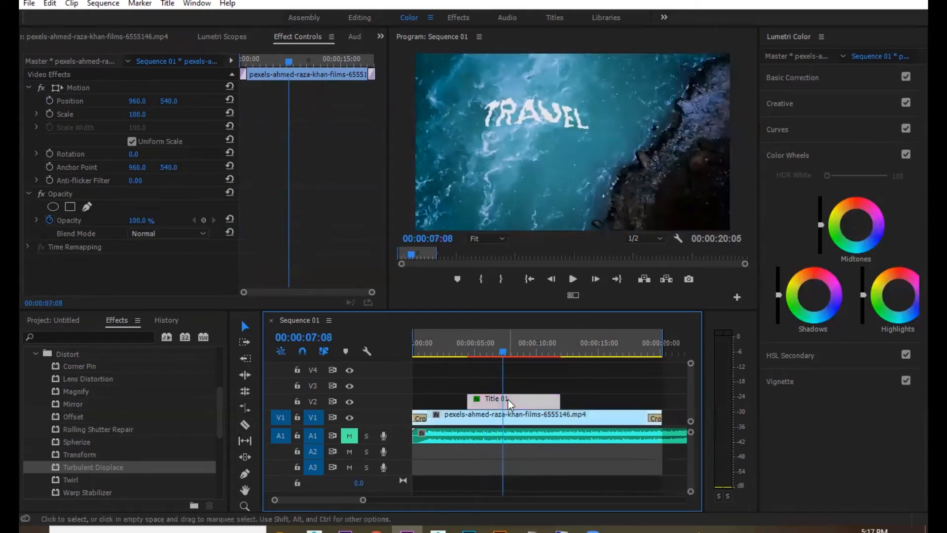
{"action": "mouse_move", "coordinate": [378, 222]}
{"action": "left_mouse_down"}
{"action": "mouse_move", "coordinate": [375, 273]}
{"action": "mouse_move", "coordinate": [378, 214]}
{"action": "left_mouse_up"}
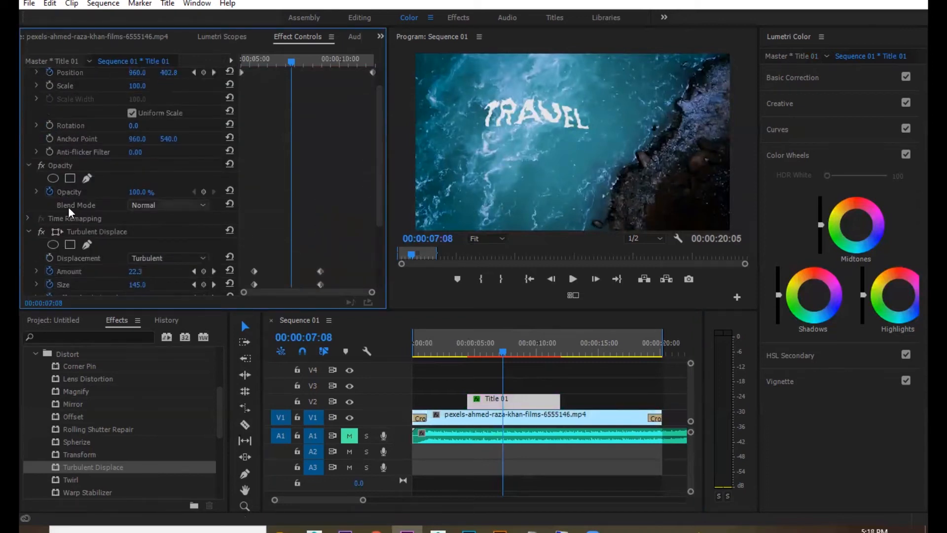
{"action": "left_click", "coordinate": [180, 203]}
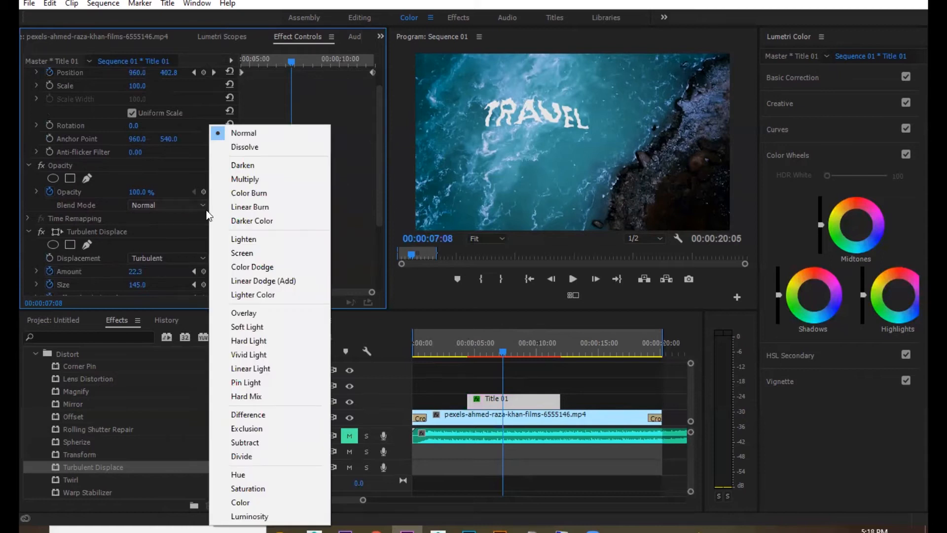
{"action": "left_click", "coordinate": [252, 314]}
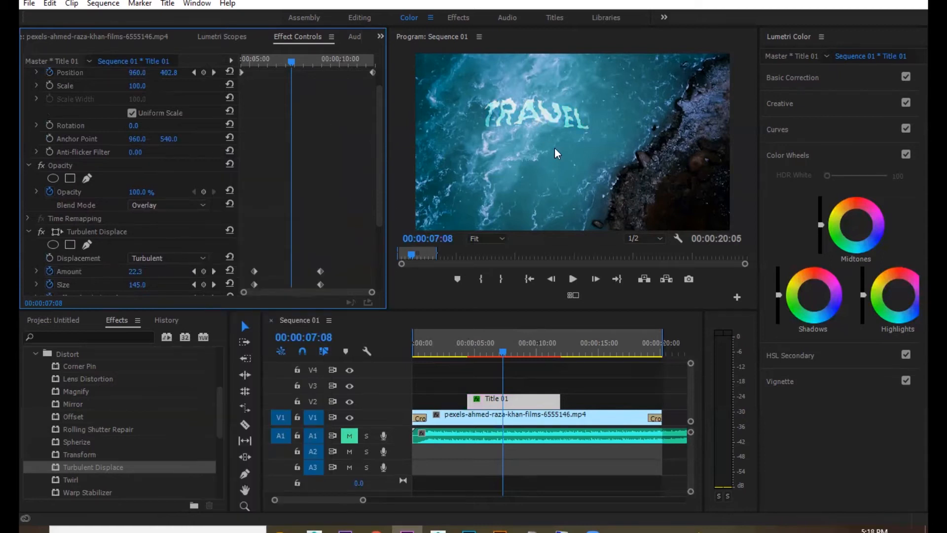
Step: Play back Title 01 from its start in an enlarged preview to examine how the Overlay letters blend into the water
{"action": "left_click", "coordinate": [468, 351]}
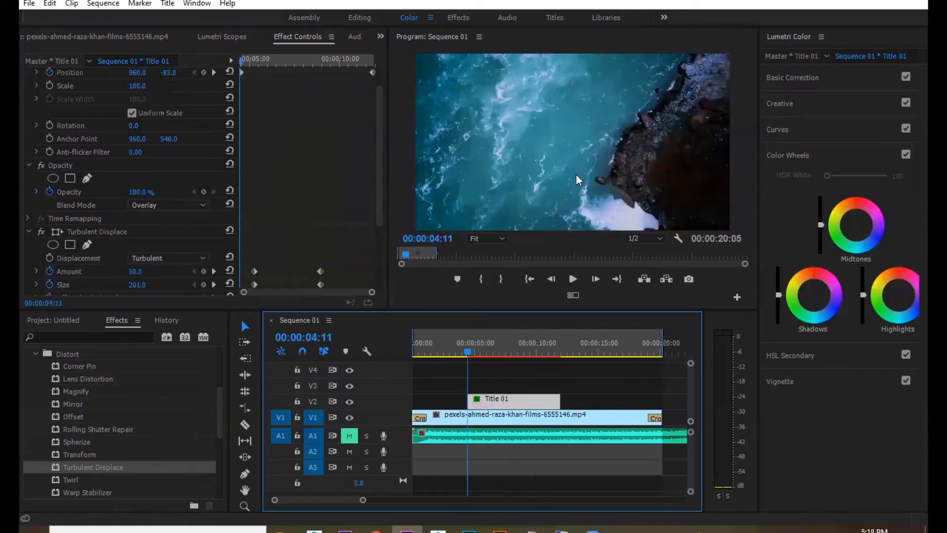
{"action": "key", "text": "grave"}
{"action": "key", "text": "space"}
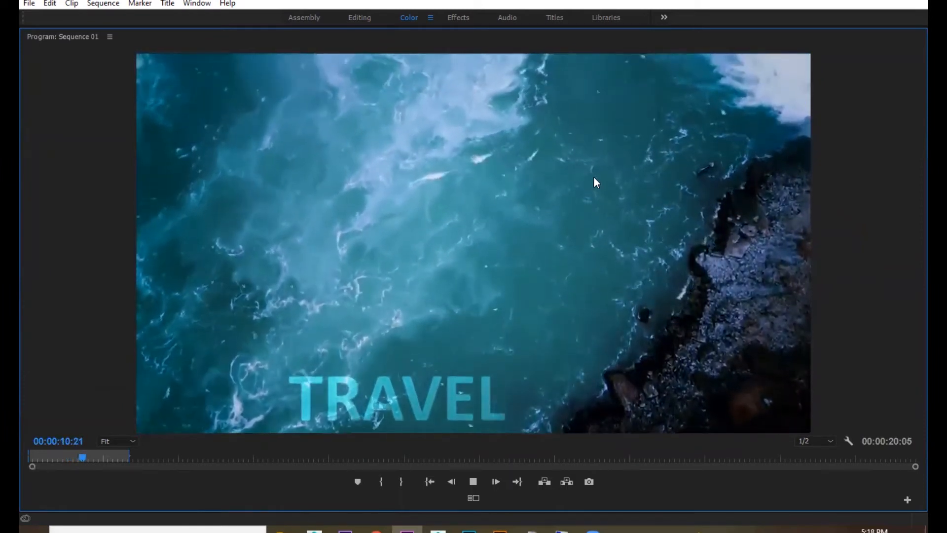
{"action": "key", "text": "grave"}
{"action": "left_click_drag", "start_coordinate": [520, 351], "coordinate": [493, 355]}
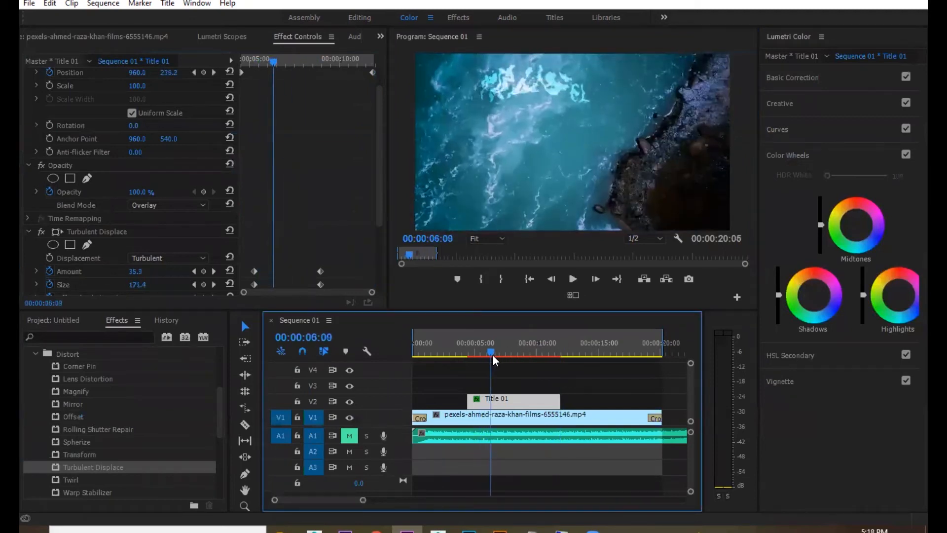
{"action": "key", "text": "grave"}
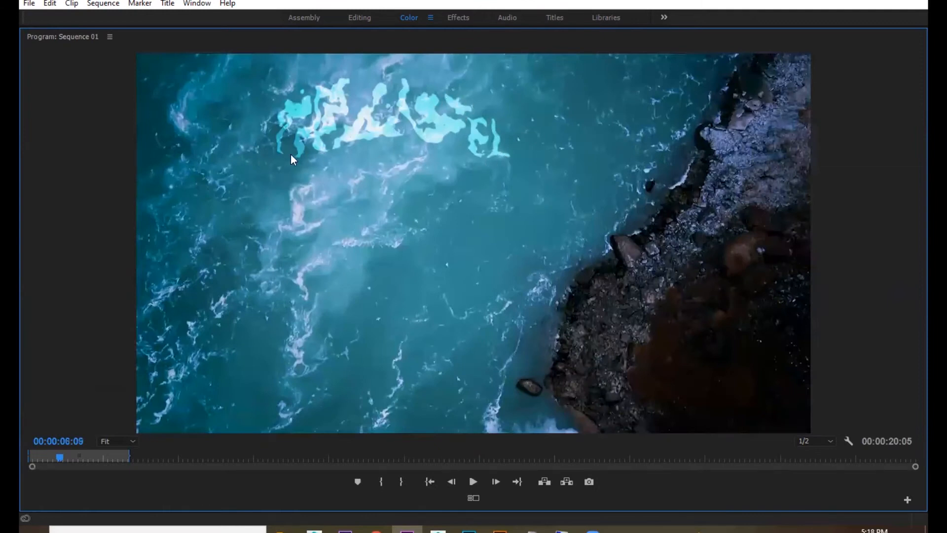
{"action": "key", "text": "grave"}
Step: Apply the Gaussian Blur effect from Blur & Sharpen to Title 01 and bring its Blurriness setting into view
{"action": "left_click", "coordinate": [510, 401]}
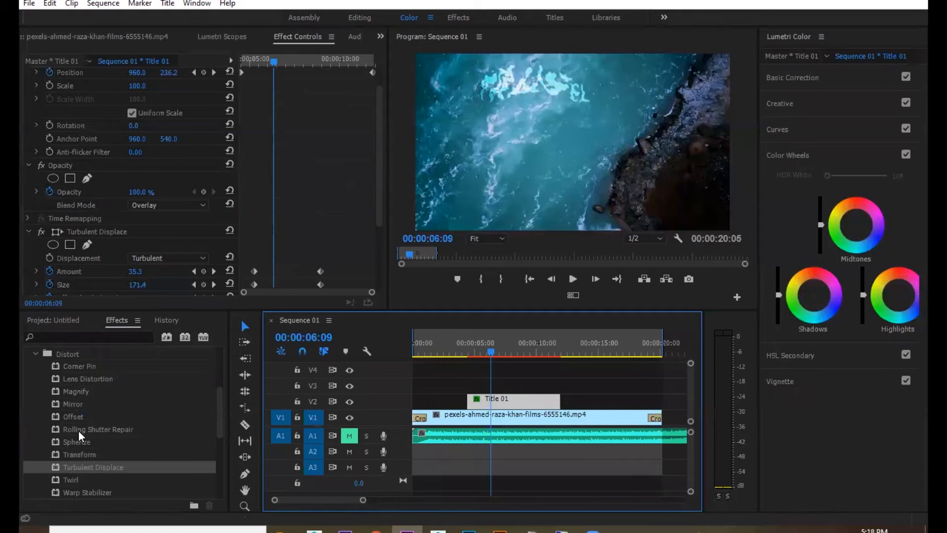
{"action": "scroll", "coordinate": [86, 447], "scroll_direction": "down", "scroll_amount": 4}
{"action": "scroll", "coordinate": [88, 427], "scroll_direction": "up", "scroll_amount": 3}
{"action": "scroll", "coordinate": [88, 427], "scroll_direction": "up", "scroll_amount": 7}
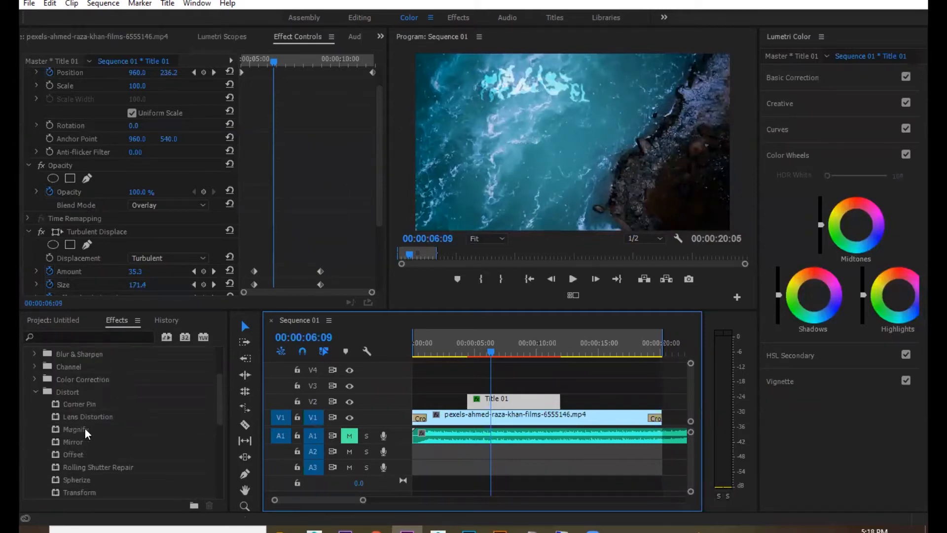
{"action": "left_click", "coordinate": [33, 428]}
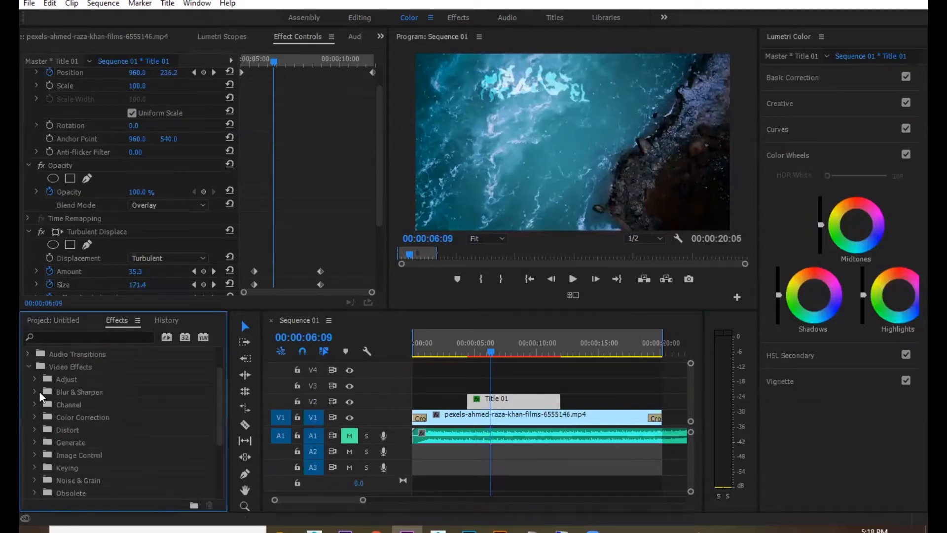
{"action": "left_click", "coordinate": [36, 392]}
{"action": "scroll", "coordinate": [78, 427], "scroll_direction": "down", "scroll_amount": 1}
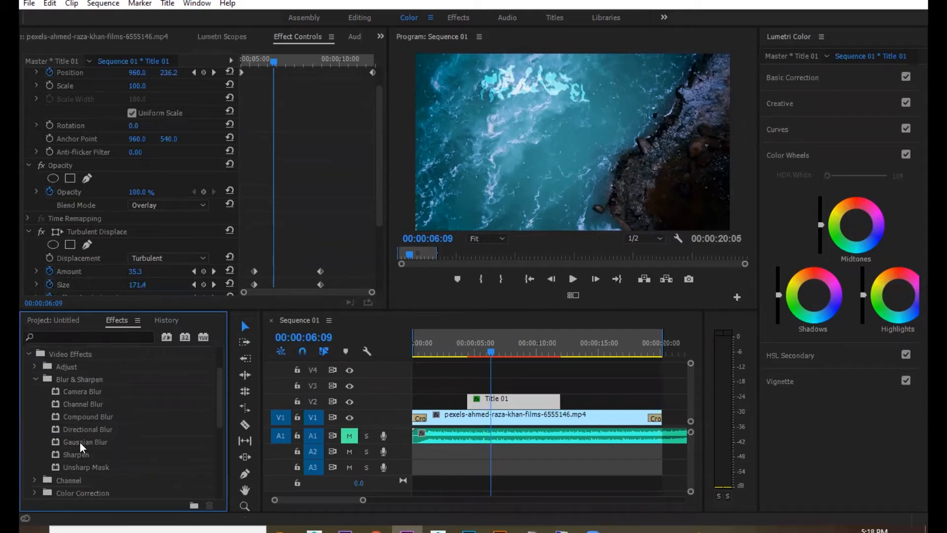
{"action": "left_click", "coordinate": [80, 442]}
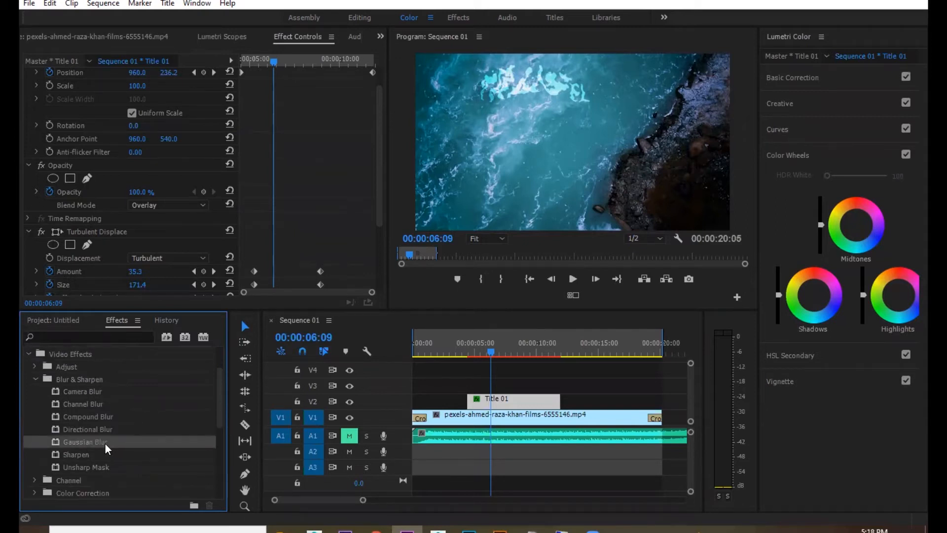
{"action": "left_click_drag", "start_coordinate": [106, 442], "coordinate": [241, 363]}
{"action": "left_click_drag", "start_coordinate": [489, 400], "coordinate": [489, 400]}
{"action": "left_click_drag", "start_coordinate": [380, 158], "coordinate": [383, 262]}
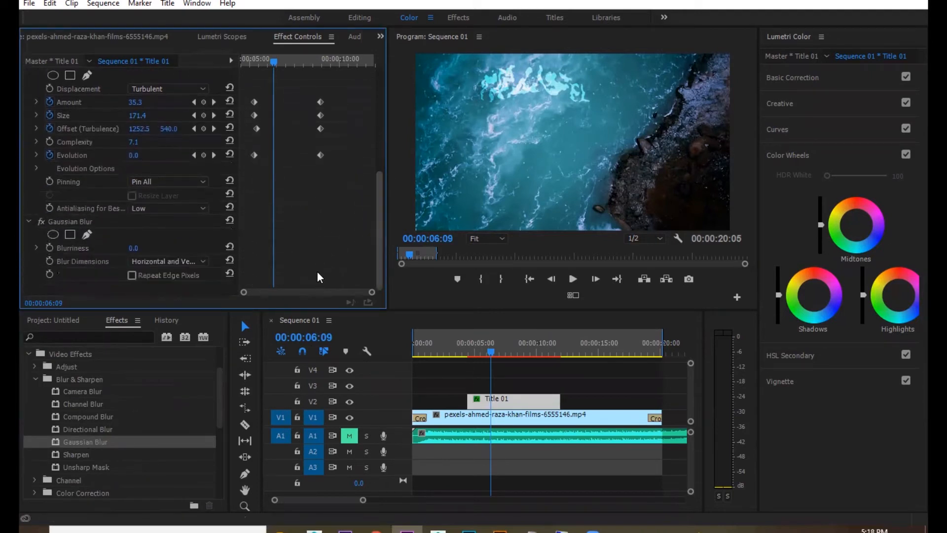
{"action": "left_click_drag", "start_coordinate": [133, 249], "coordinate": [156, 249]}
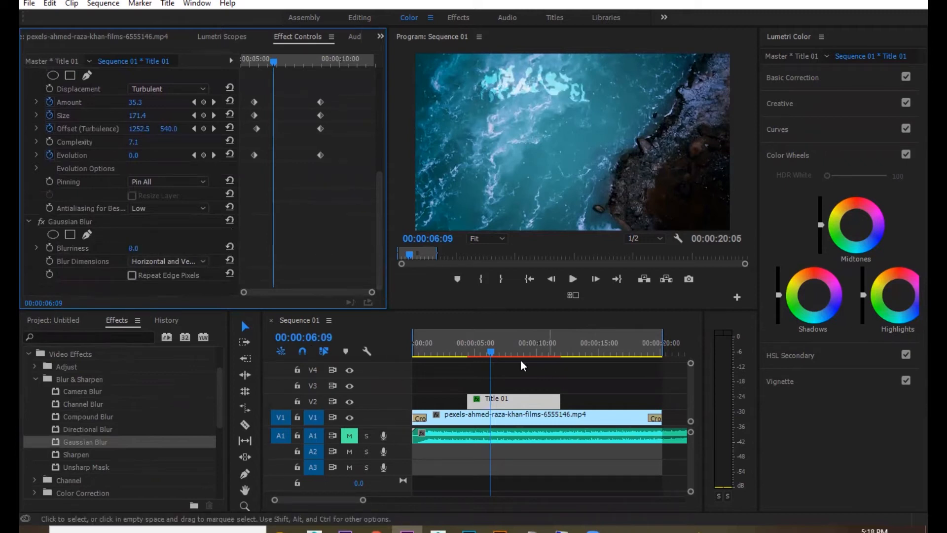
{"action": "left_click", "coordinate": [482, 348]}
{"action": "left_click_drag", "start_coordinate": [486, 348], "coordinate": [490, 348]}
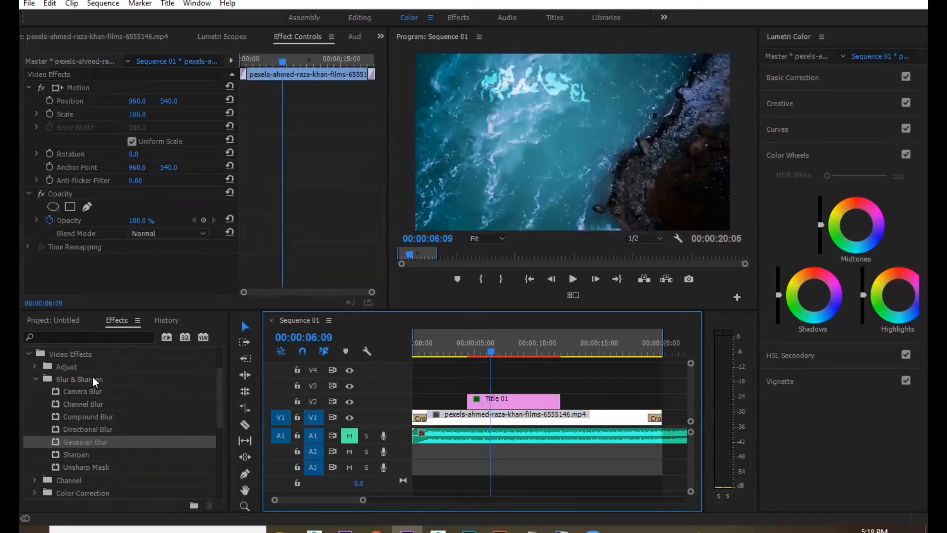
{"action": "left_click", "coordinate": [84, 441]}
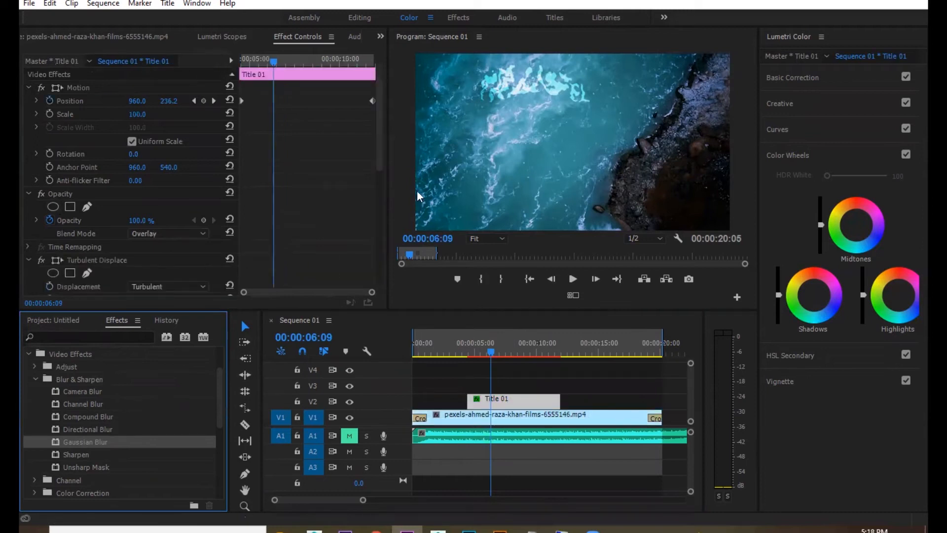
{"action": "left_click_drag", "start_coordinate": [380, 157], "coordinate": [393, 268]}
{"action": "left_click", "coordinate": [72, 152]}
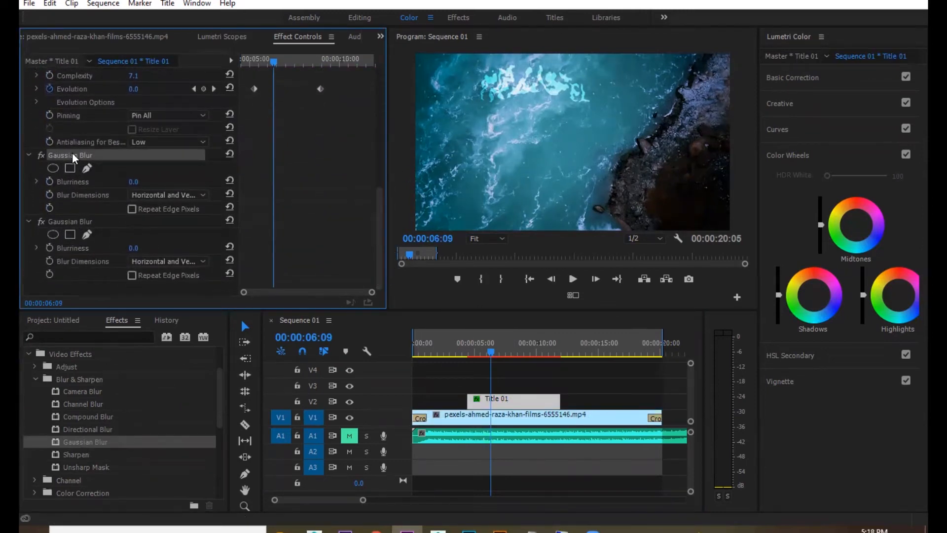
{"action": "key", "text": "Delete"}
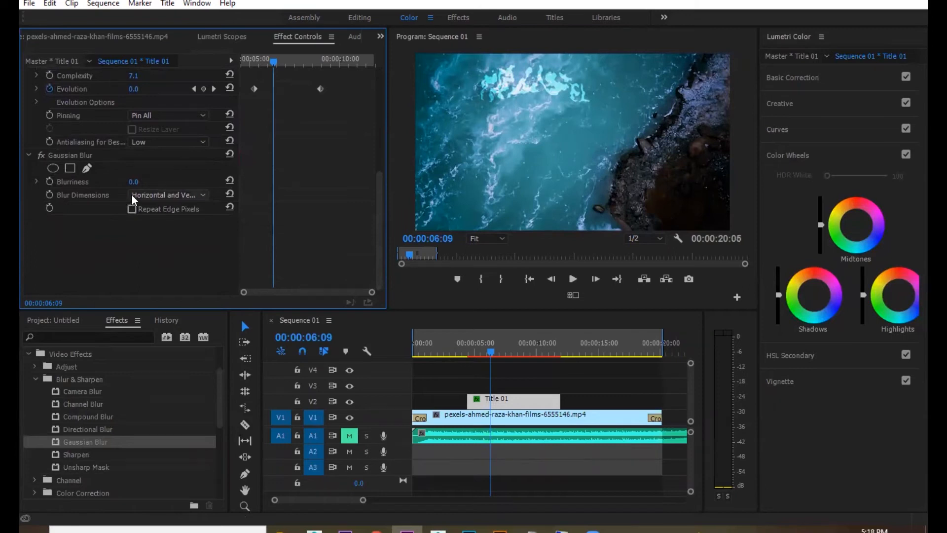
Step: Keyframe Title 01's Gaussian Blur Blurriness from 5 at 00:00:04:17 to 0 at 00:00:06:09
{"action": "left_click", "coordinate": [50, 181]}
{"action": "left_click_drag", "start_coordinate": [493, 351], "coordinate": [470, 353]}
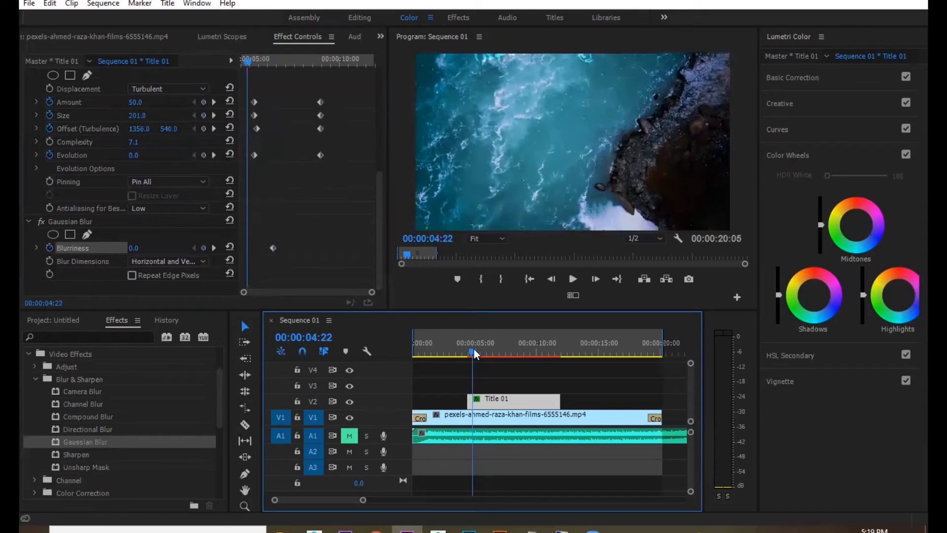
{"action": "left_click", "coordinate": [133, 248]}
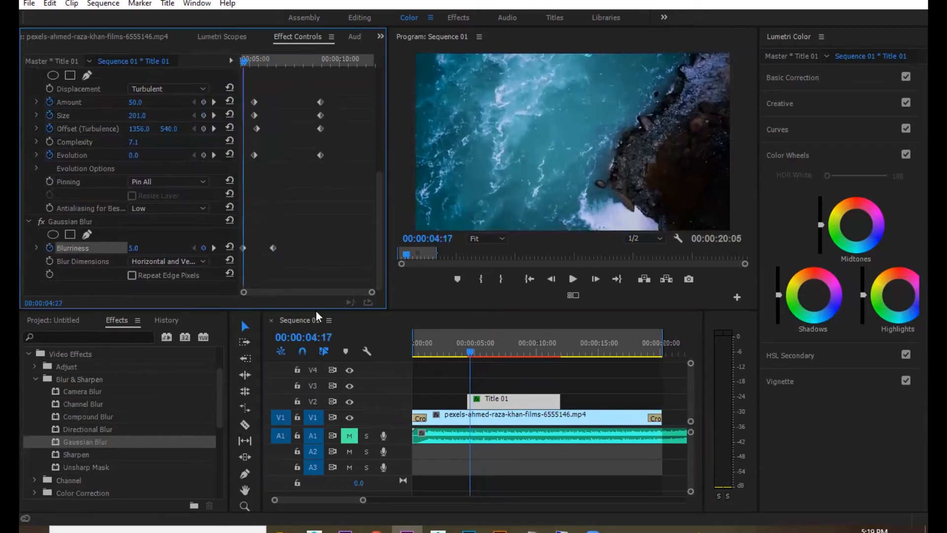
Step: Play back the start of Title 01 to check how the blur fades out as the letters appear
{"action": "key", "text": "space"}
{"action": "key", "text": "space"}
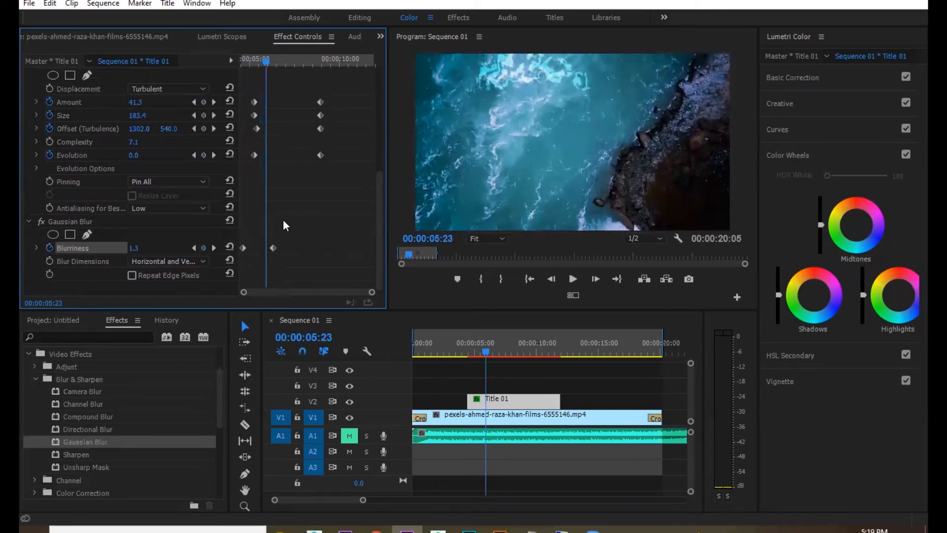
{"action": "left_click_drag", "start_coordinate": [257, 60], "coordinate": [253, 61]}
{"action": "left_click", "coordinate": [192, 249]}
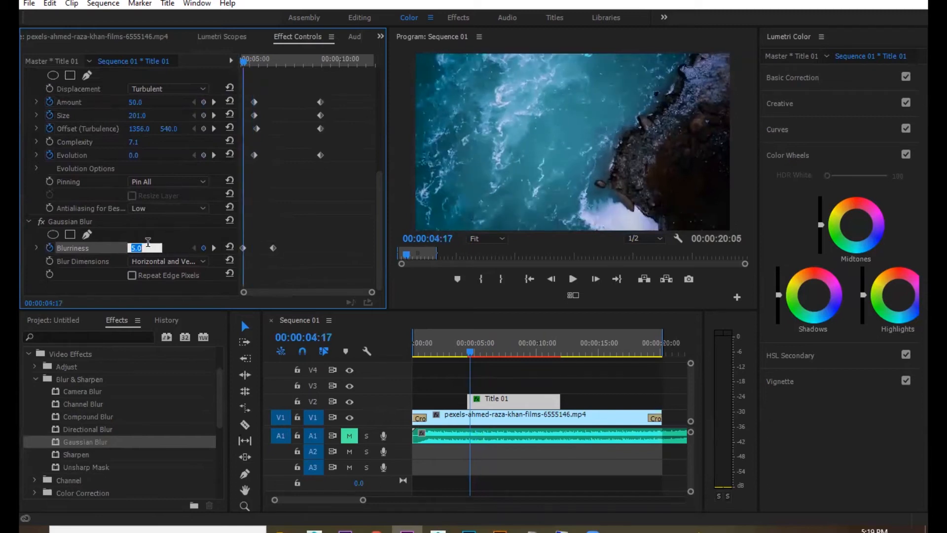
{"action": "key", "text": "space"}
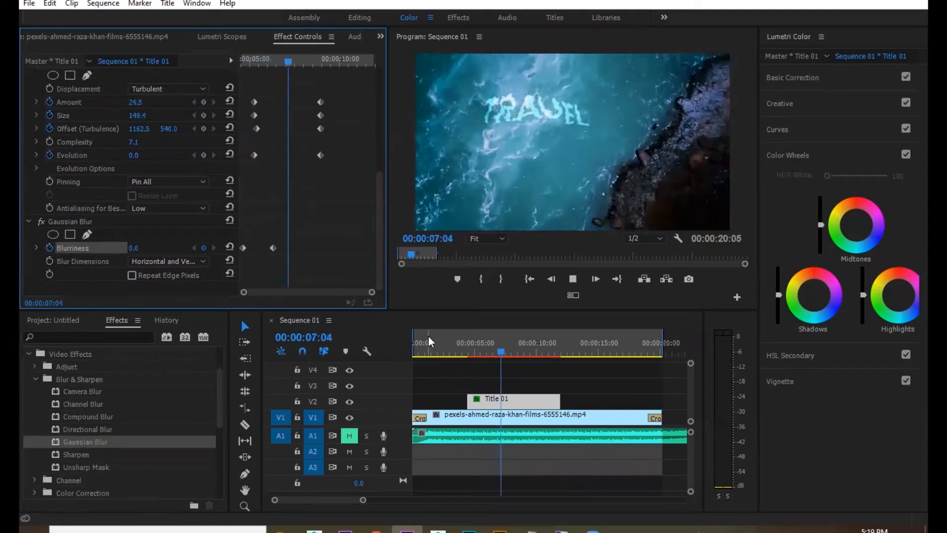
{"action": "key", "text": "space"}
Step: Try moving Title 01's second Blurriness keyframe later in time and preview the longer blur
{"action": "left_click", "coordinate": [474, 350]}
{"action": "left_click_drag", "start_coordinate": [273, 247], "coordinate": [293, 247]}
{"action": "left_click_drag", "start_coordinate": [247, 61], "coordinate": [205, 63]}
{"action": "key", "text": "grave"}
{"action": "key", "text": "space"}
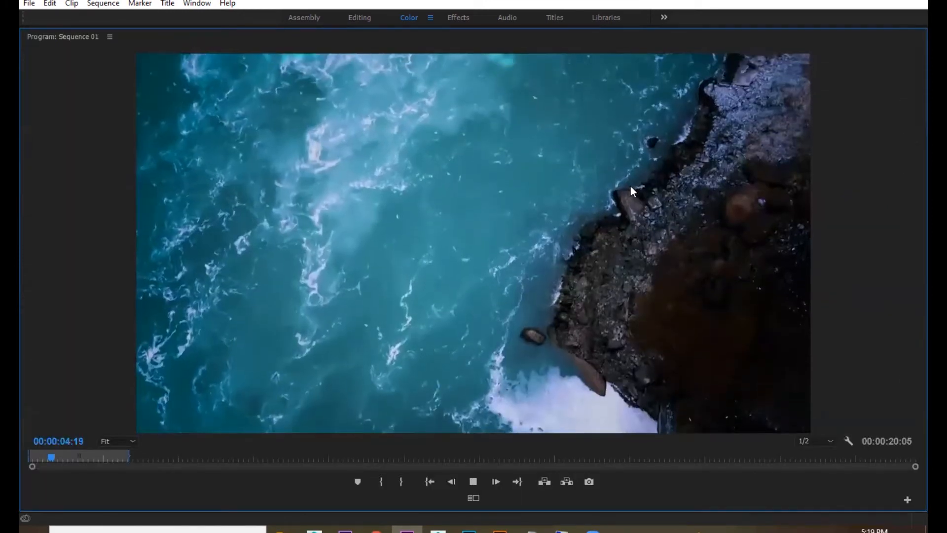
{"action": "key", "text": "grave"}
{"action": "key", "text": "space"}
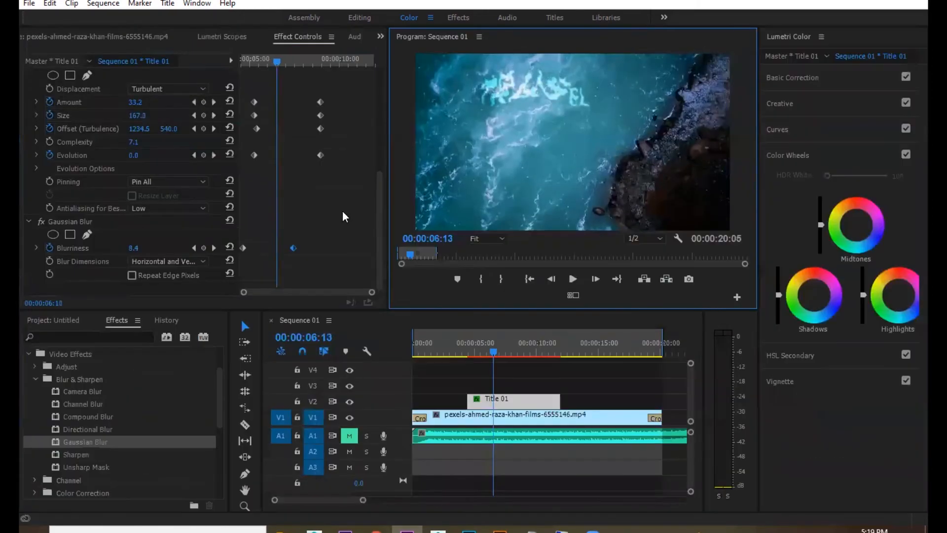
Step: Move Title 01's second Blurriness keyframe earlier to about 00:00:06:00 and play back the title enlarged
{"action": "left_click_drag", "start_coordinate": [293, 248], "coordinate": [267, 247]}
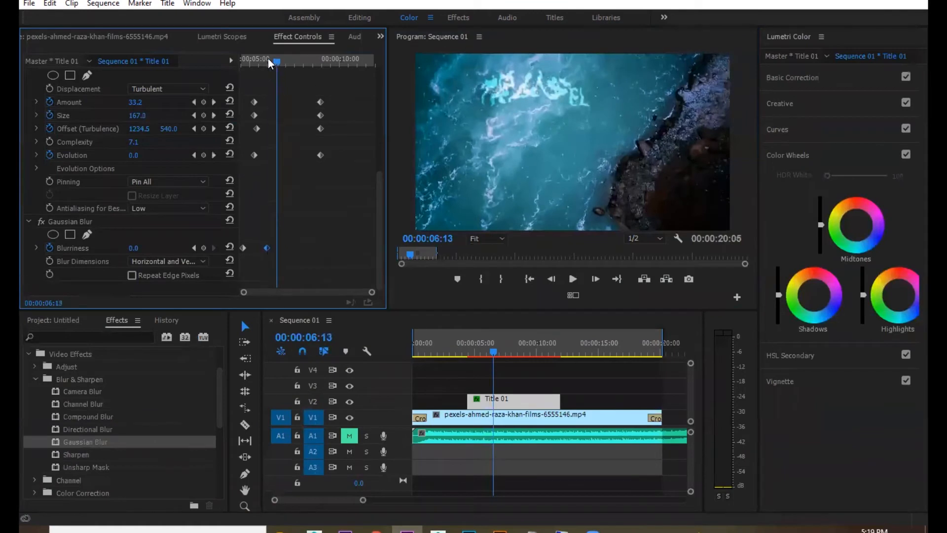
{"action": "left_click", "coordinate": [241, 58]}
{"action": "key", "text": "grave"}
{"action": "key", "text": "space"}
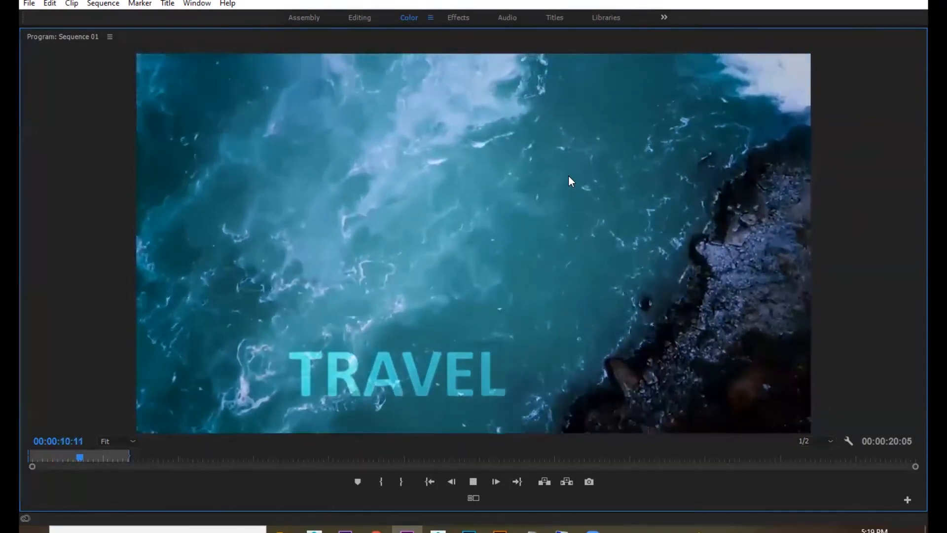
{"action": "key", "text": "grave"}
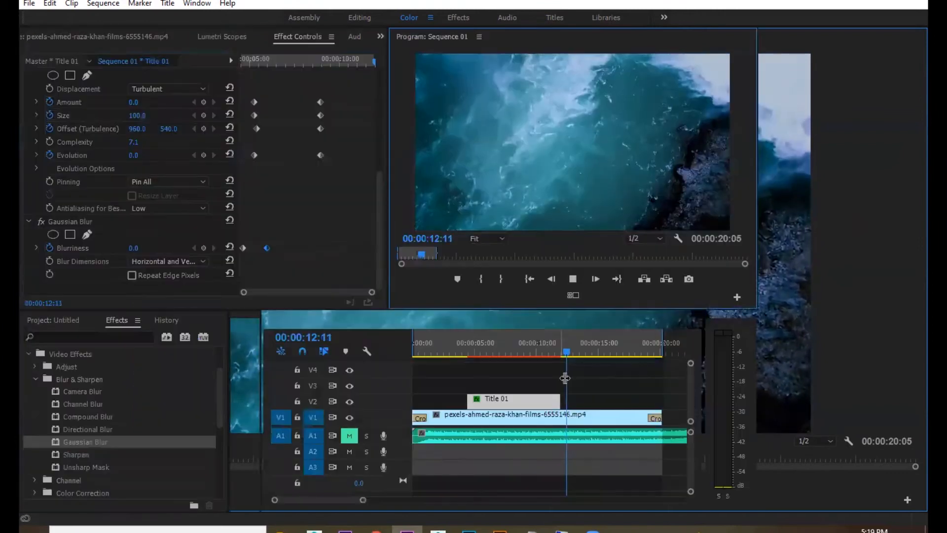
Step: Try the Normal blend mode on Title 01 at 00:00:08:24 and cycle through the other modes to compare them
{"action": "left_click", "coordinate": [524, 349]}
{"action": "left_click", "coordinate": [536, 399]}
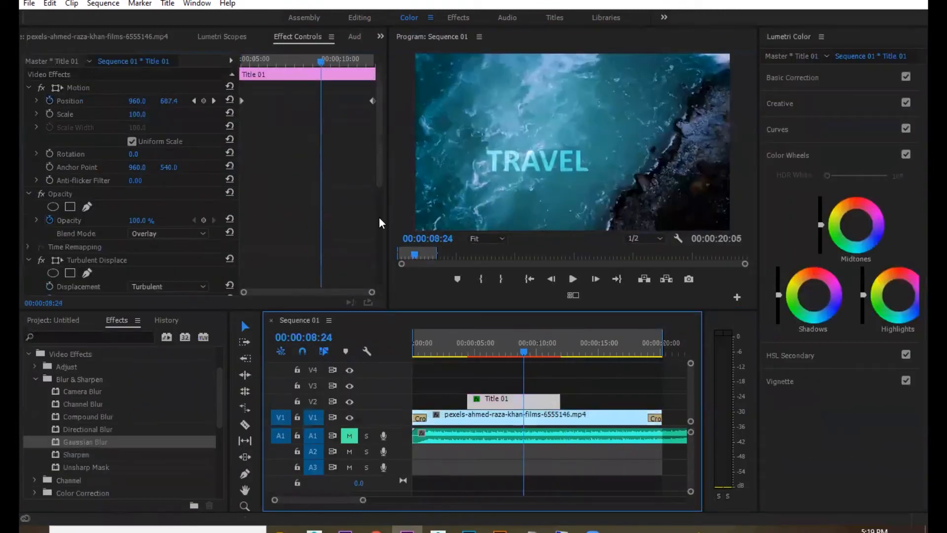
{"action": "left_click", "coordinate": [159, 234]}
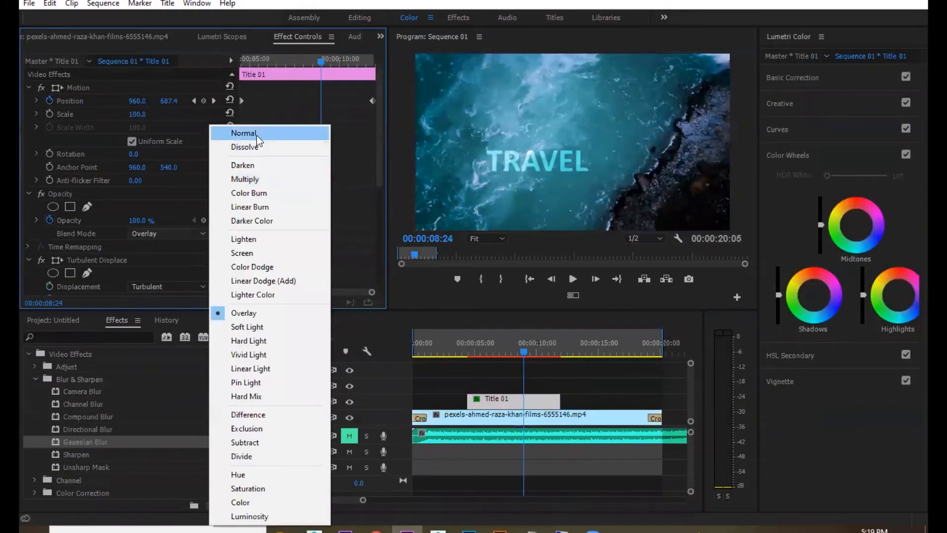
{"action": "left_click", "coordinate": [256, 136]}
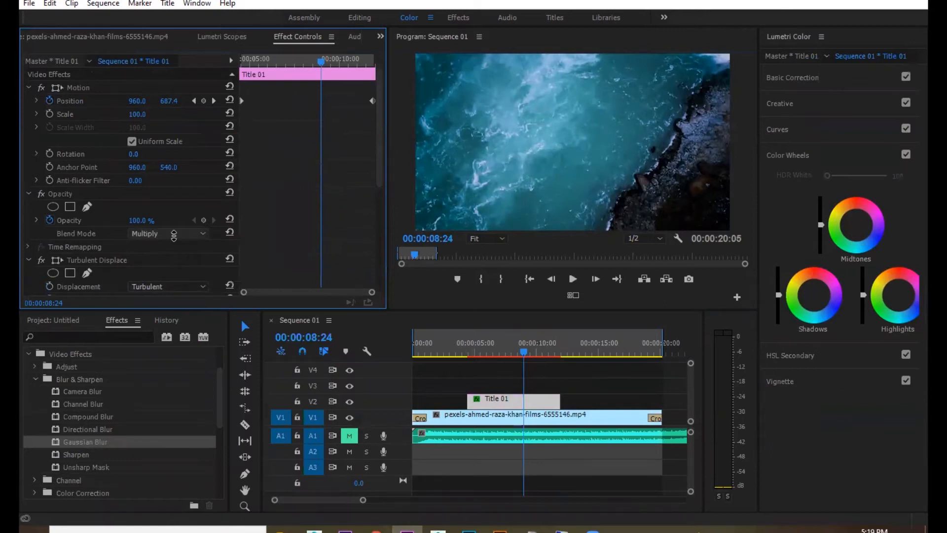
{"action": "scroll", "coordinate": [173, 235], "scroll_direction": "down", "scroll_amount": 8}
{"action": "scroll", "coordinate": [174, 235], "scroll_direction": "down", "scroll_amount": 3}
{"action": "scroll", "coordinate": [173, 234], "scroll_direction": "down", "scroll_amount": 3}
Step: Try the Multiply and Soft Light blend modes on Title 01
{"action": "left_click", "coordinate": [173, 236]}
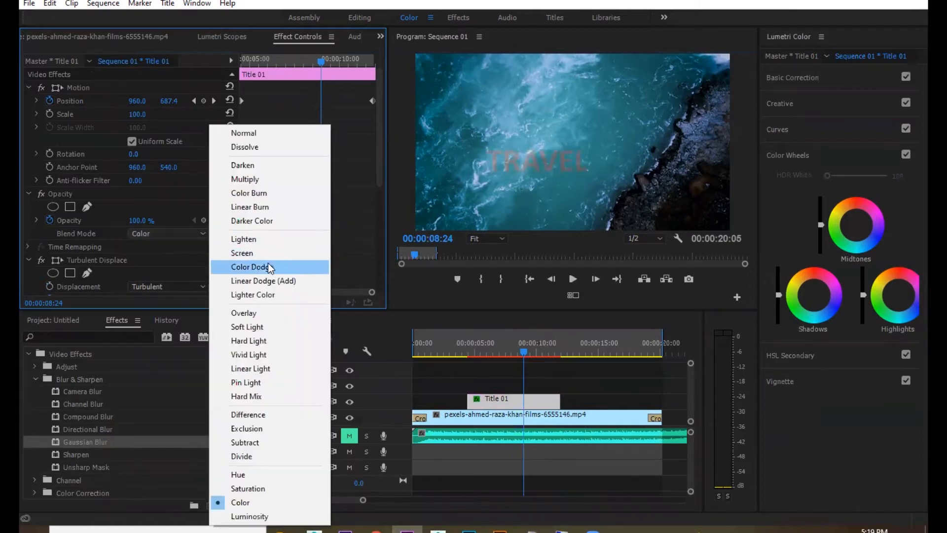
{"action": "left_click", "coordinate": [262, 179]}
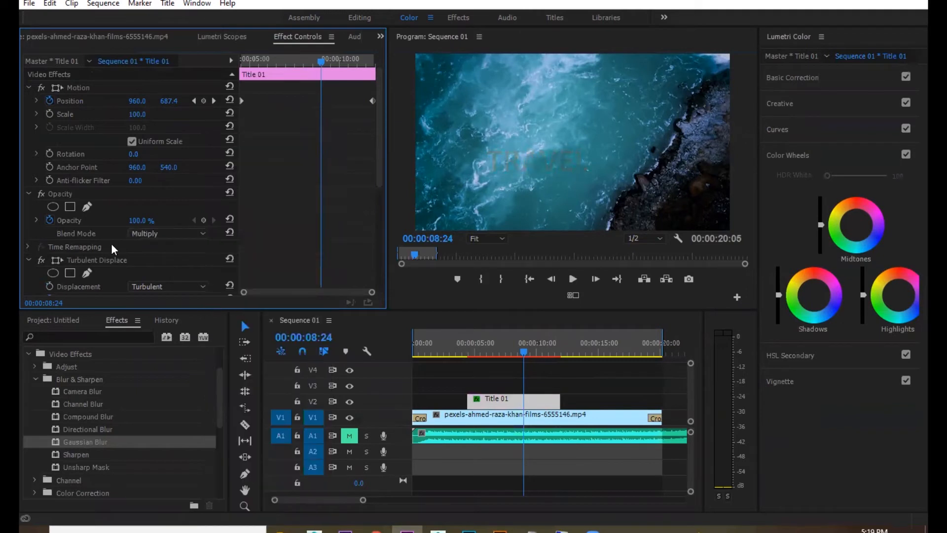
{"action": "left_click", "coordinate": [173, 232]}
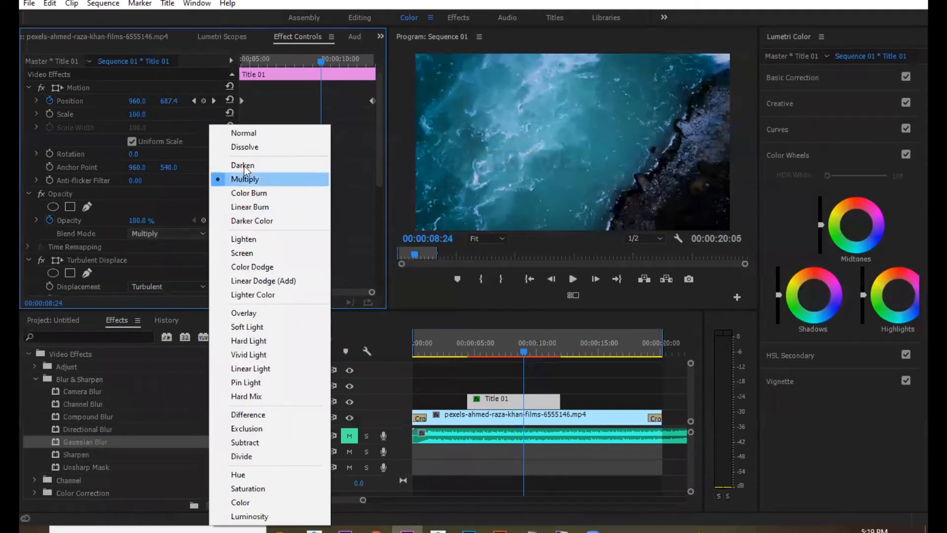
{"action": "left_click", "coordinate": [254, 325]}
Step: Return Title 01's blend mode to Overlay
{"action": "left_click", "coordinate": [165, 285]}
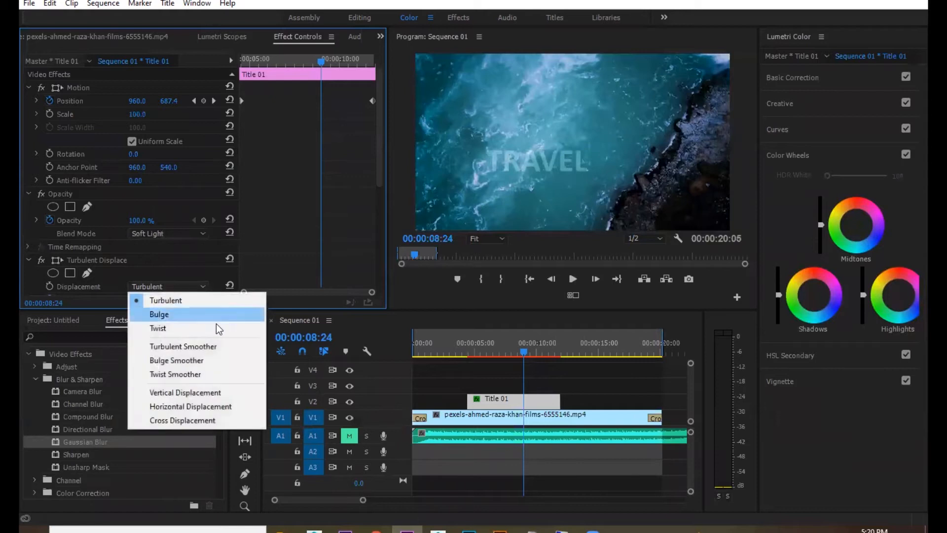
{"action": "left_click", "coordinate": [170, 233]}
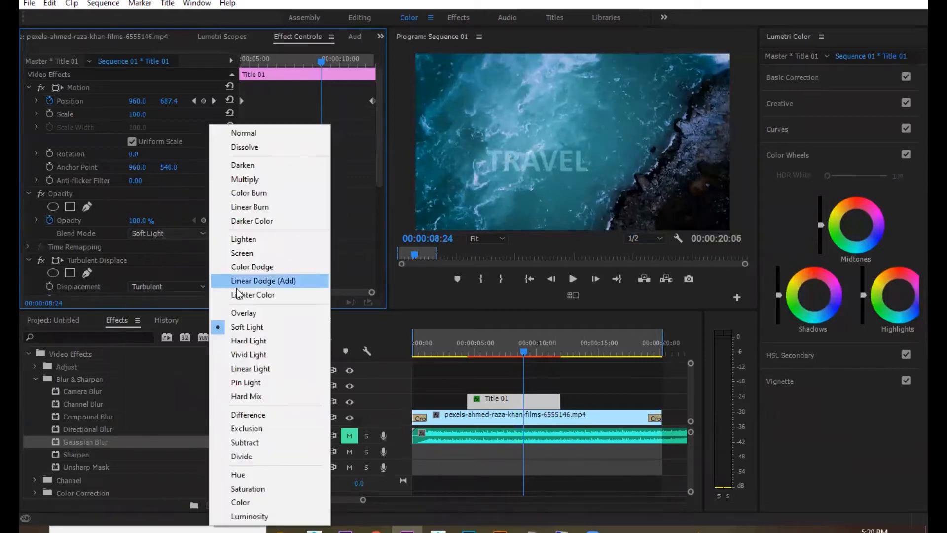
{"action": "left_click", "coordinate": [249, 312]}
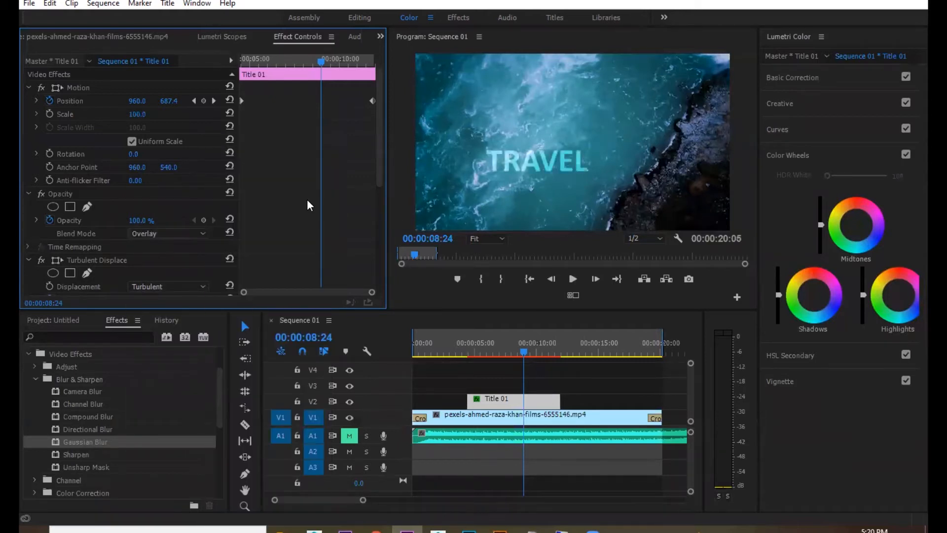
Step: Play back Title 01 with its Overlay blend and return to its opening distortion at 00:00:05:00
{"action": "key", "text": "space"}
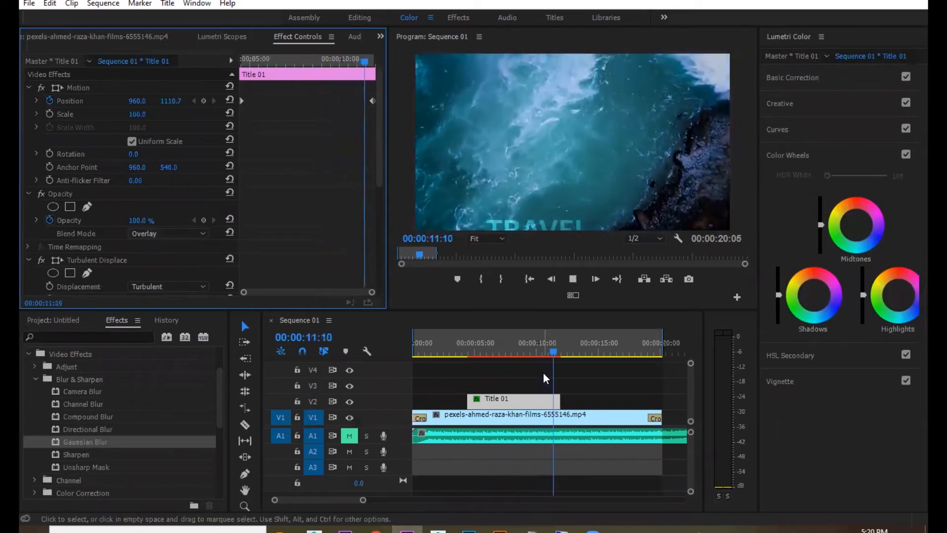
{"action": "left_click", "coordinate": [454, 354]}
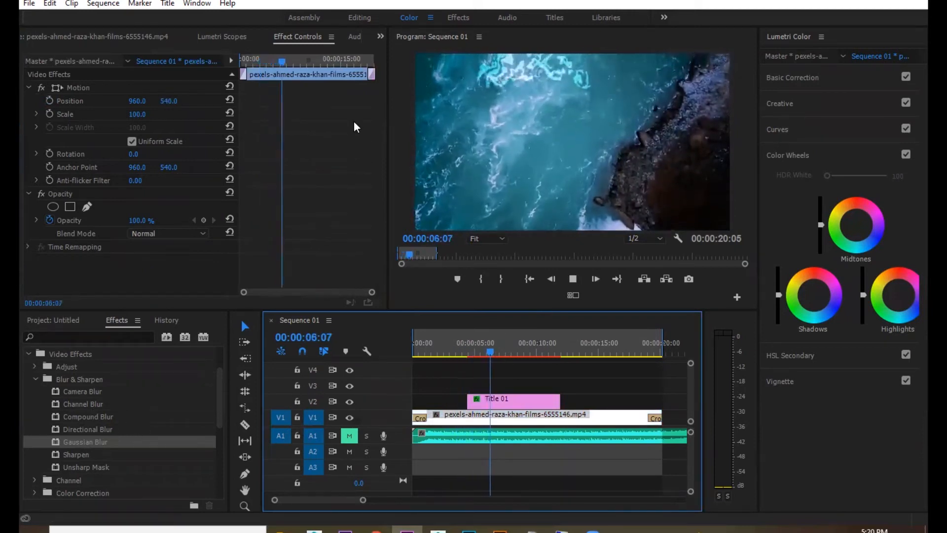
{"action": "key", "text": "space"}
{"action": "left_click_drag", "start_coordinate": [494, 350], "coordinate": [475, 352]}
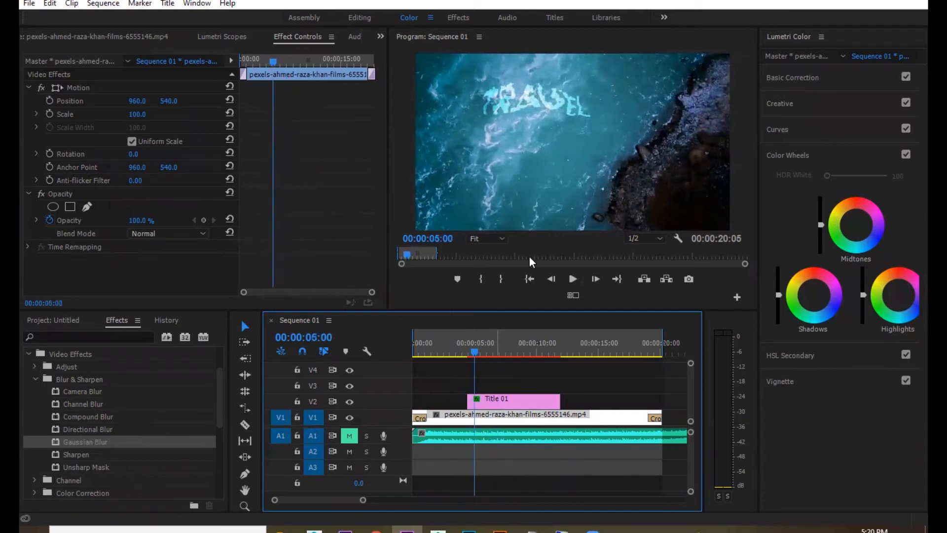
Step: Preview the distorted TRAVEL letters in an enlarged program view, and play the sequence past the title's end
{"action": "key", "text": "grave"}
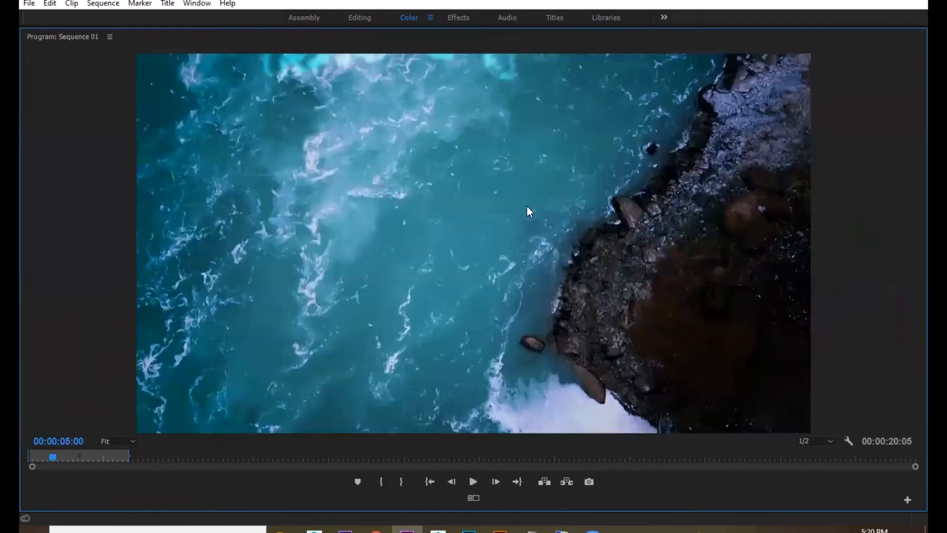
{"action": "key", "text": "space"}
{"action": "key", "text": "space"}
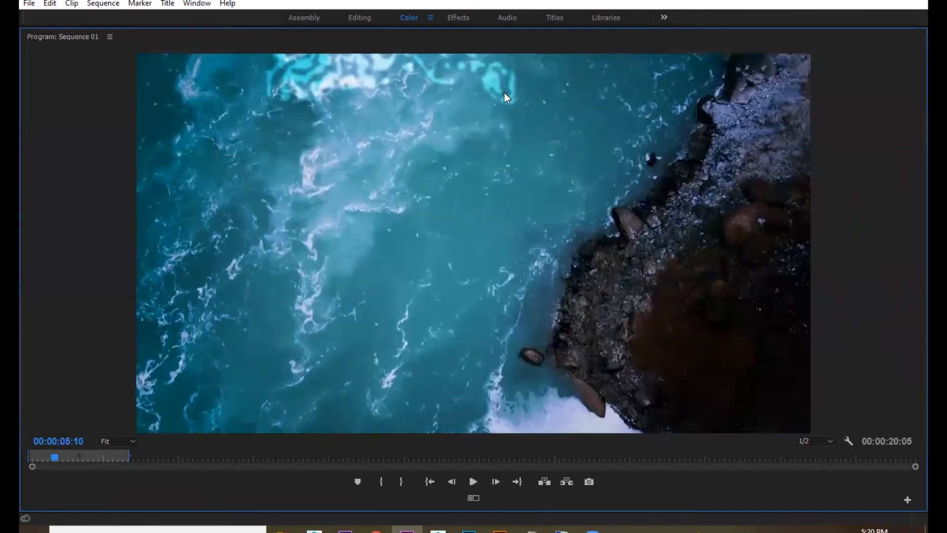
{"action": "key", "text": "grave"}
{"action": "key", "text": "space"}
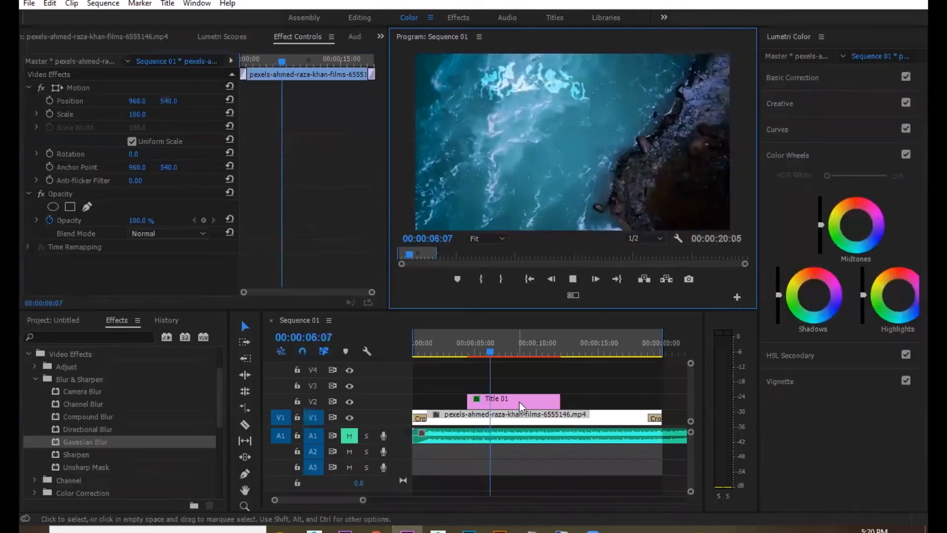
{"action": "left_click", "coordinate": [550, 348]}
{"action": "key", "text": "space"}
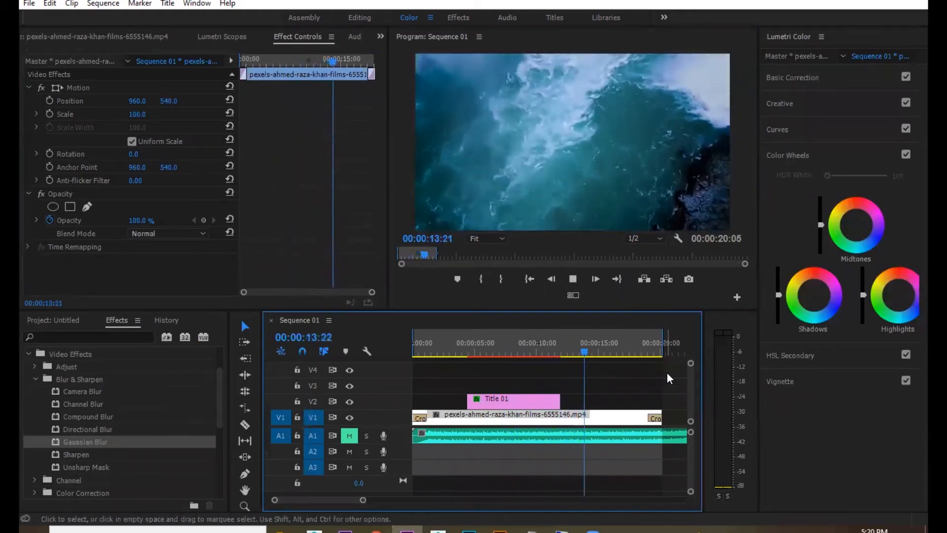
Step: Extend the sequence's In/Out range over the music to a duration of 00:02:18:01
{"action": "key", "text": "minus"}
{"action": "key", "text": "minus"}
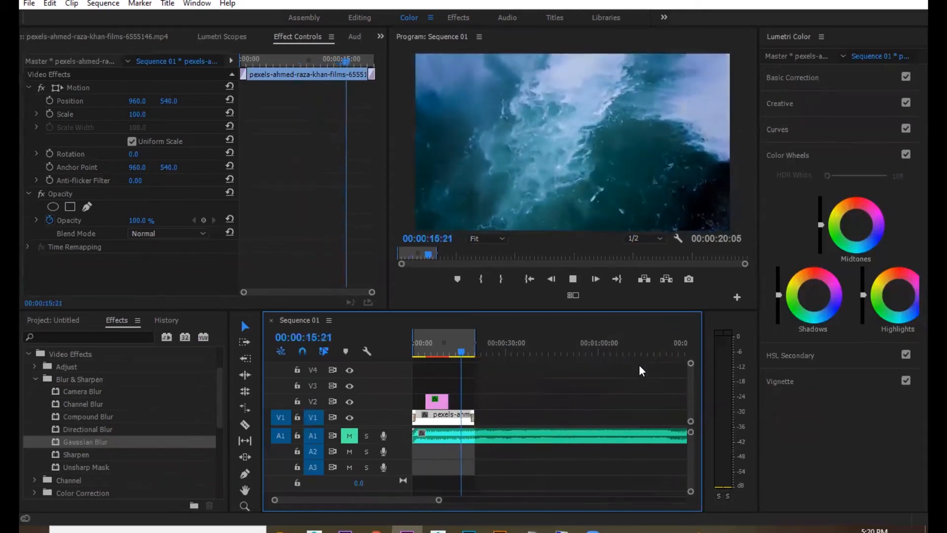
{"action": "left_click", "coordinate": [528, 349]}
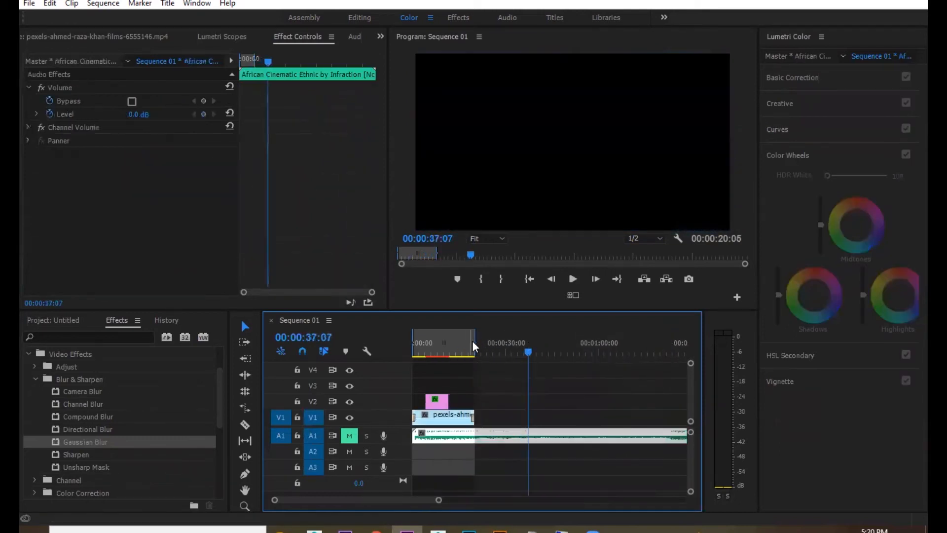
{"action": "left_click_drag", "start_coordinate": [474, 342], "coordinate": [684, 349]}
{"action": "key", "text": "minus"}
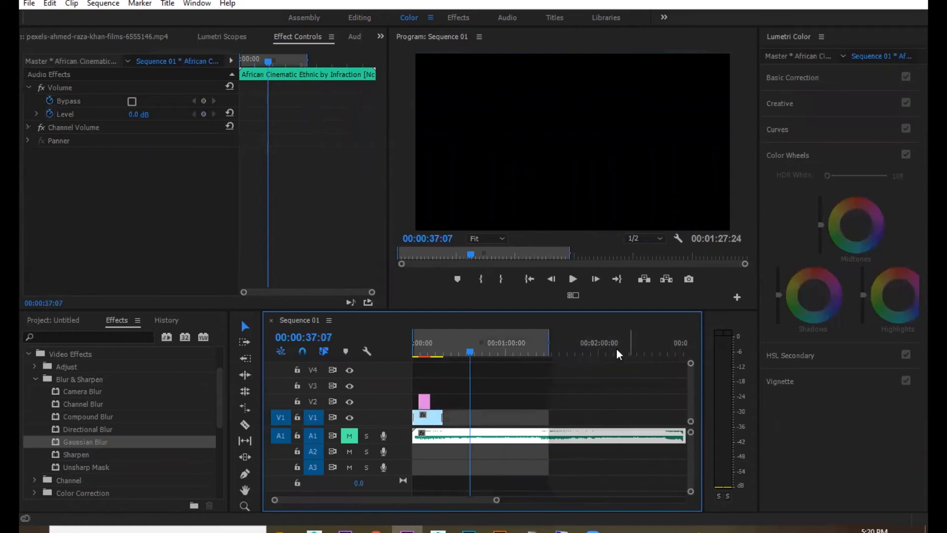
{"action": "left_click_drag", "start_coordinate": [546, 344], "coordinate": [626, 344]}
Step: Return to Title 01 at 00:00:08:24 and unmute audio track A1
{"action": "left_click", "coordinate": [436, 350]}
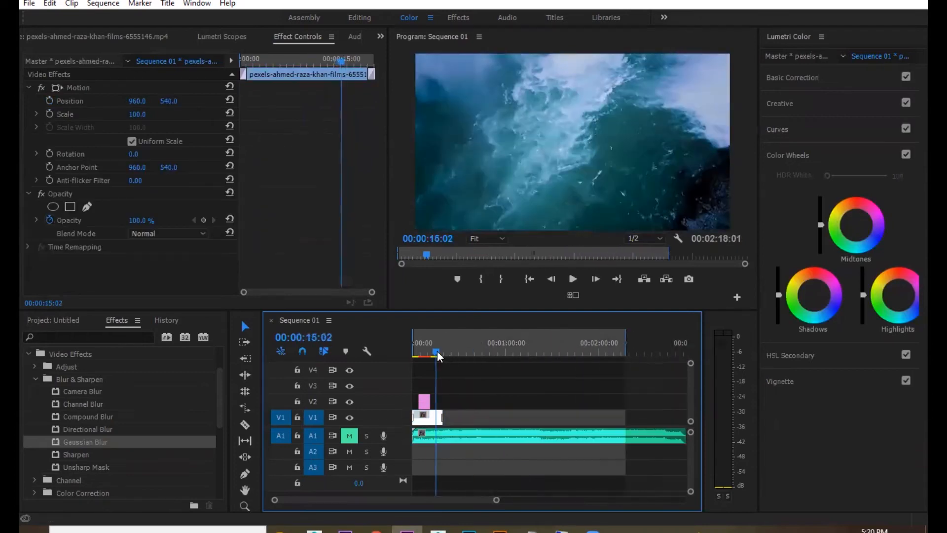
{"action": "key", "text": "equal"}
{"action": "key", "text": "equal"}
{"action": "left_click", "coordinate": [474, 354]}
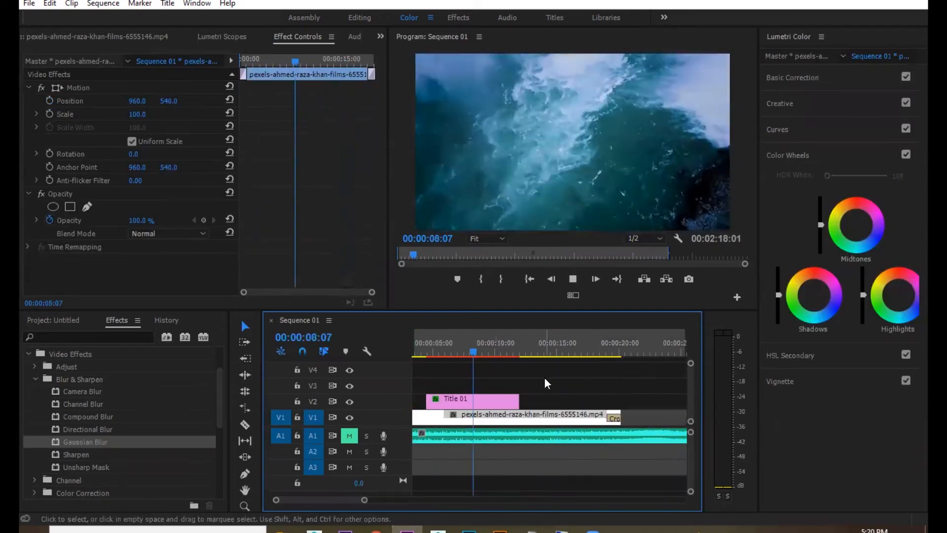
{"action": "key", "text": "space"}
{"action": "left_click", "coordinate": [349, 435]}
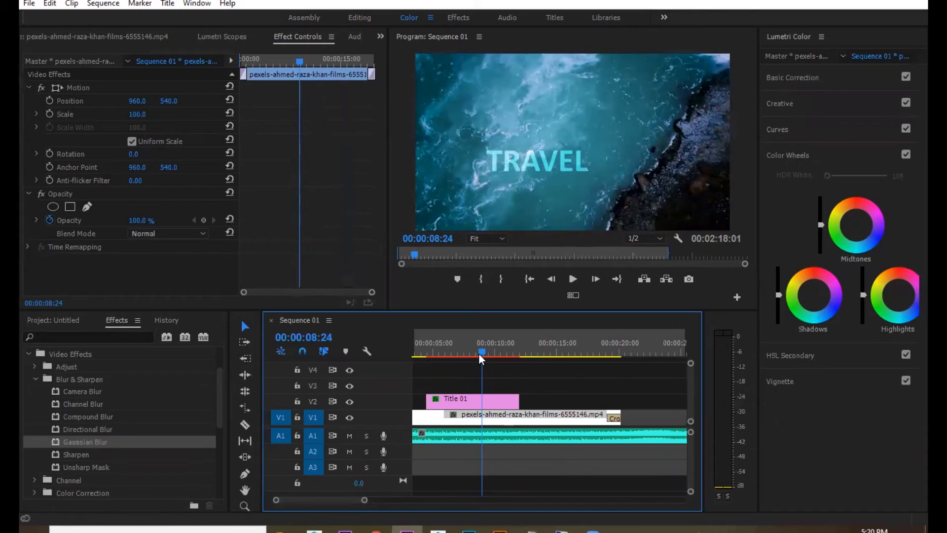
Step: Play back the opening of the sequence to check the title animation together with the music
{"action": "key", "text": "Home"}
{"action": "key", "text": "space"}
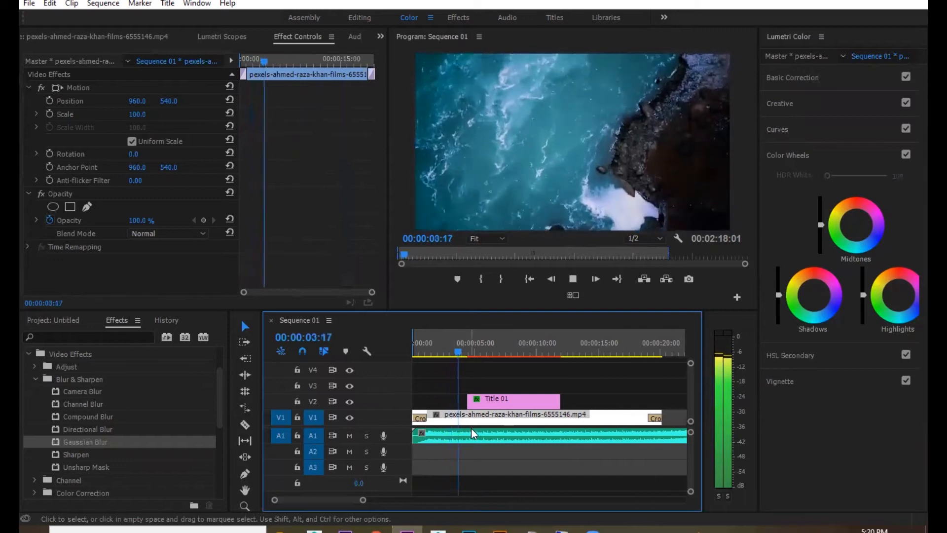
{"action": "left_click", "coordinate": [442, 353]}
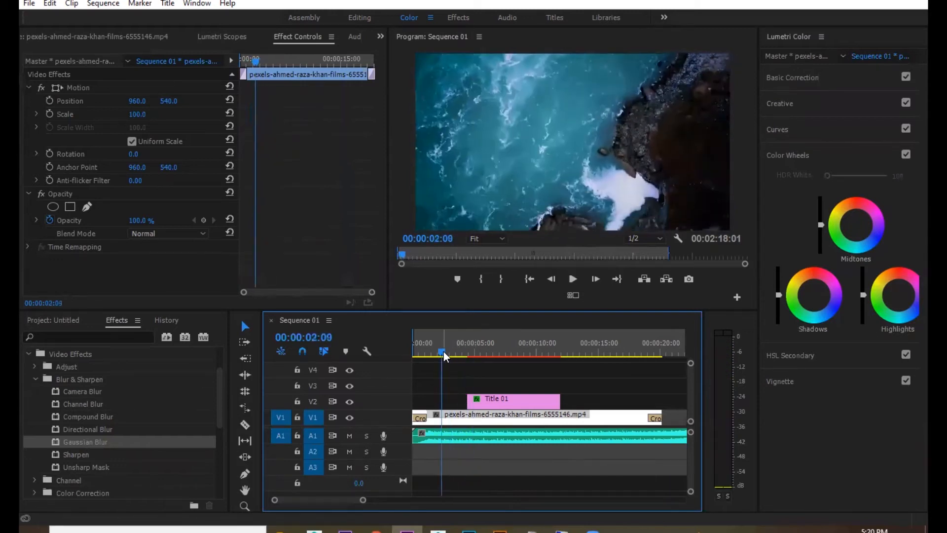
{"action": "key", "text": "space"}
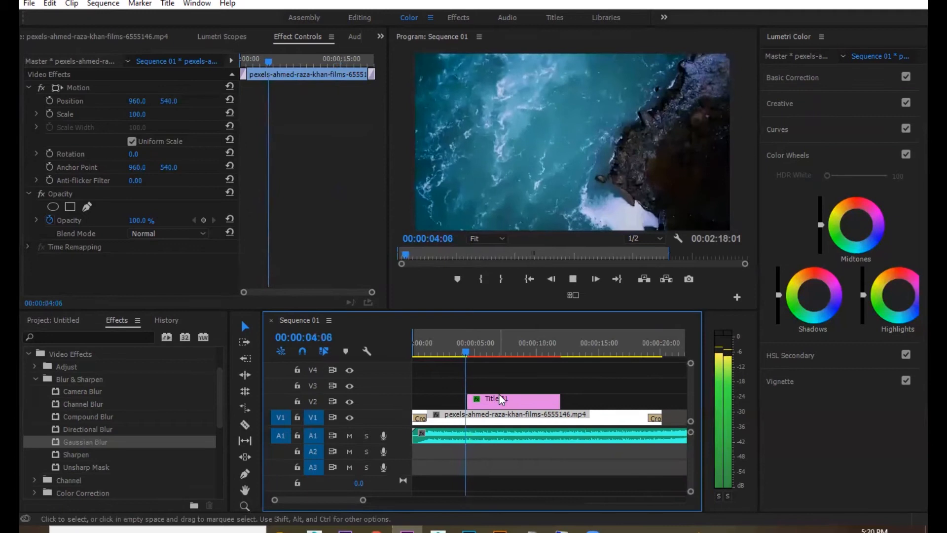
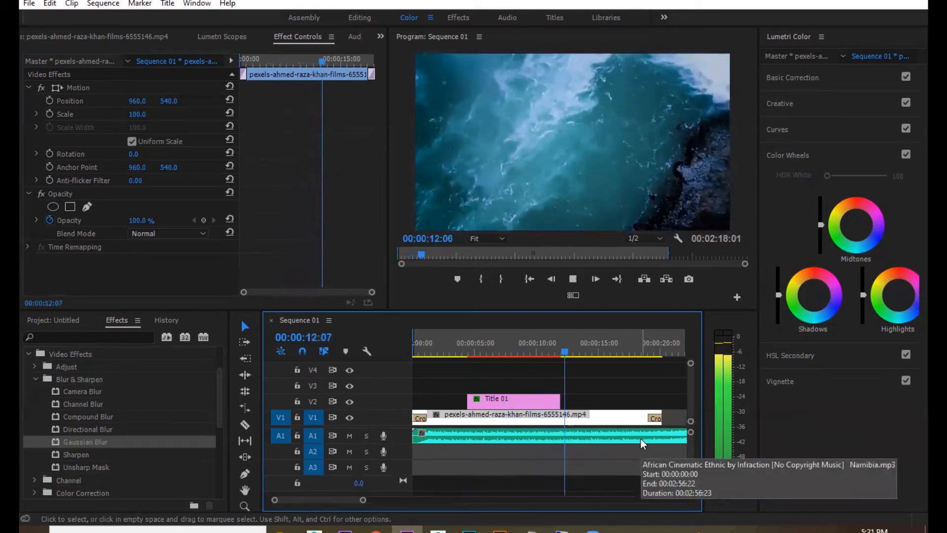
Step: Extend the end of the aerial ocean clip on V1 to about 00:00:26:00 while the music plays
{"action": "key", "text": "minus"}
{"action": "key", "text": "equal"}
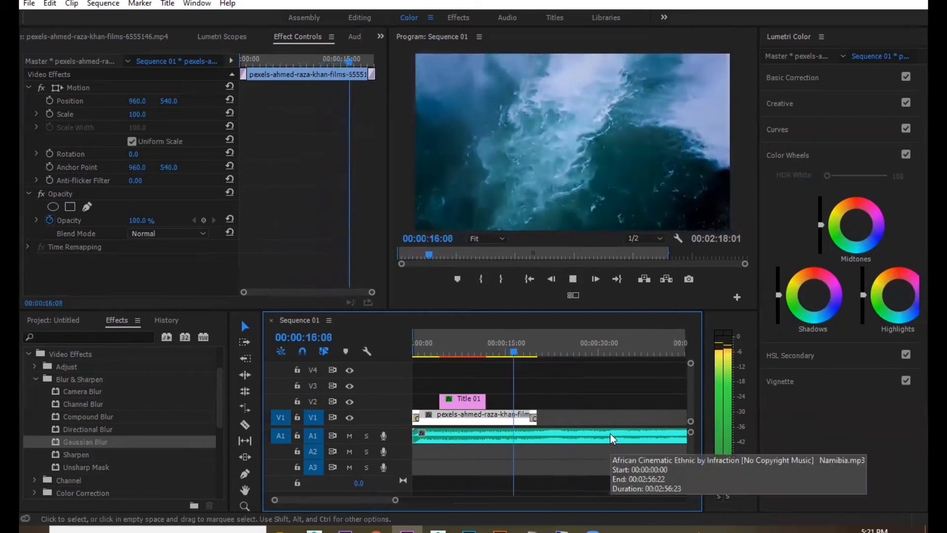
{"action": "left_click_drag", "start_coordinate": [603, 418], "coordinate": [674, 416]}
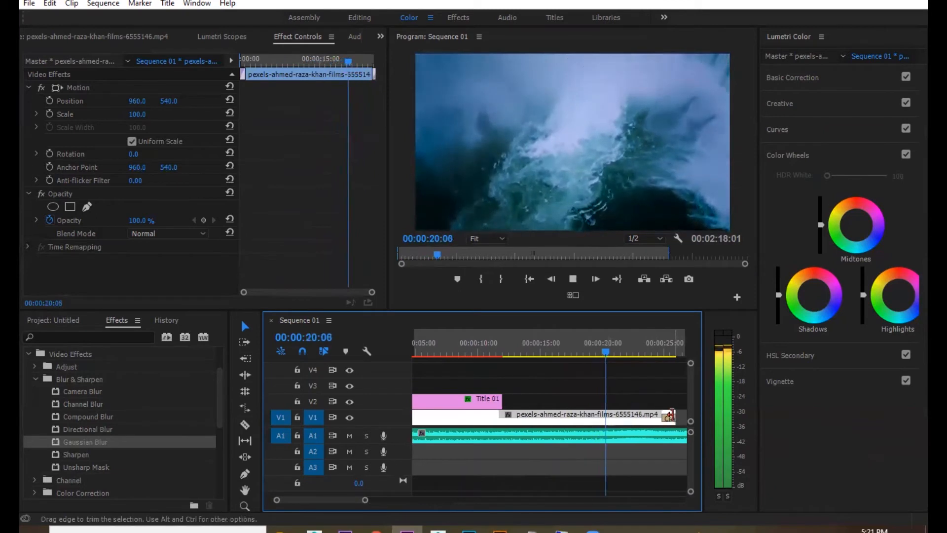
{"action": "scroll", "coordinate": [660, 414], "scroll_direction": "down", "scroll_amount": 2}
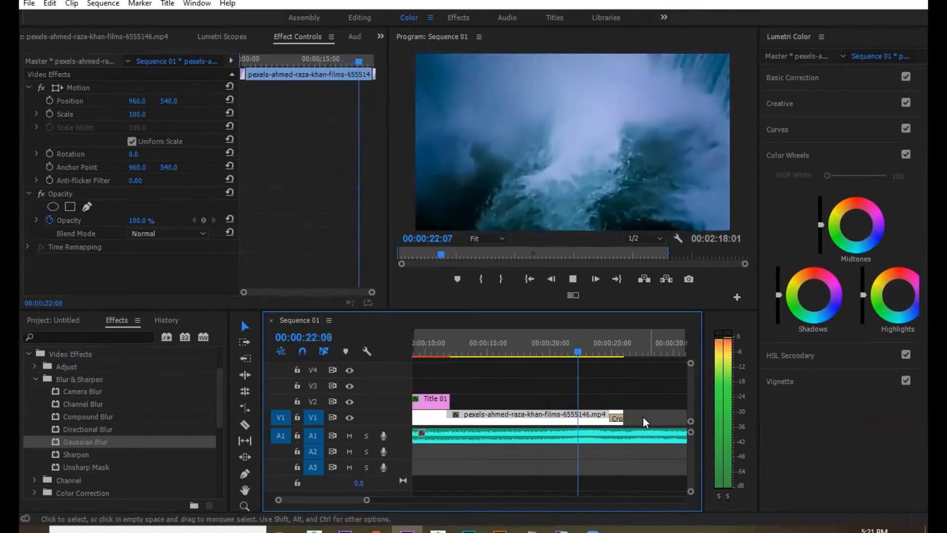
Step: Find the cut point in the music and trim the end of the V1 ocean clip to 00:00:21:20
{"action": "key", "text": "space"}
{"action": "left_click", "coordinate": [563, 351]}
{"action": "key", "text": "space"}
{"action": "key", "text": "space"}
{"action": "mouse_move", "coordinate": [588, 418]}
{"action": "left_mouse_down"}
{"action": "mouse_move", "coordinate": [617, 418]}
{"action": "mouse_move", "coordinate": [571, 418]}
{"action": "left_mouse_up"}
Step: Delete the Cross Dissolve at the end of the V1 ocean clip and play back the cut
{"action": "left_click", "coordinate": [565, 419]}
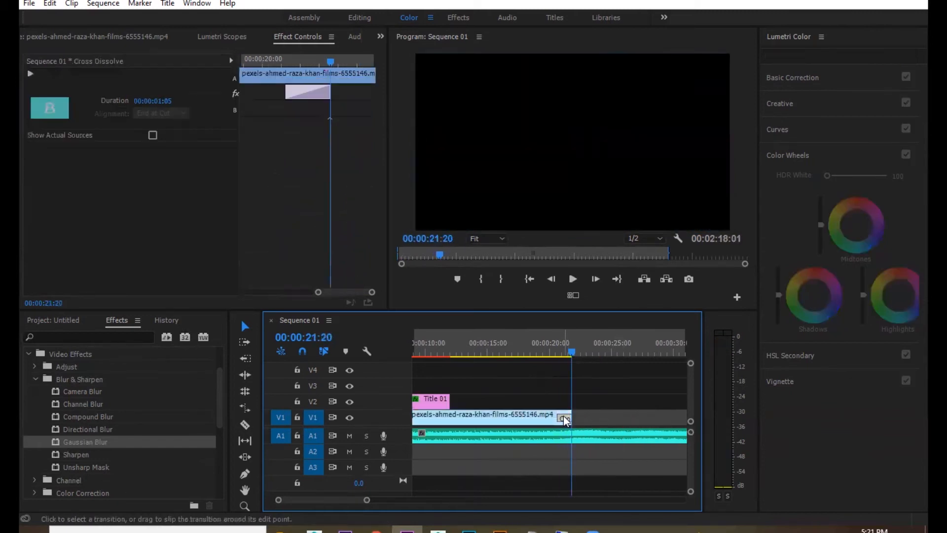
{"action": "key", "text": "Delete"}
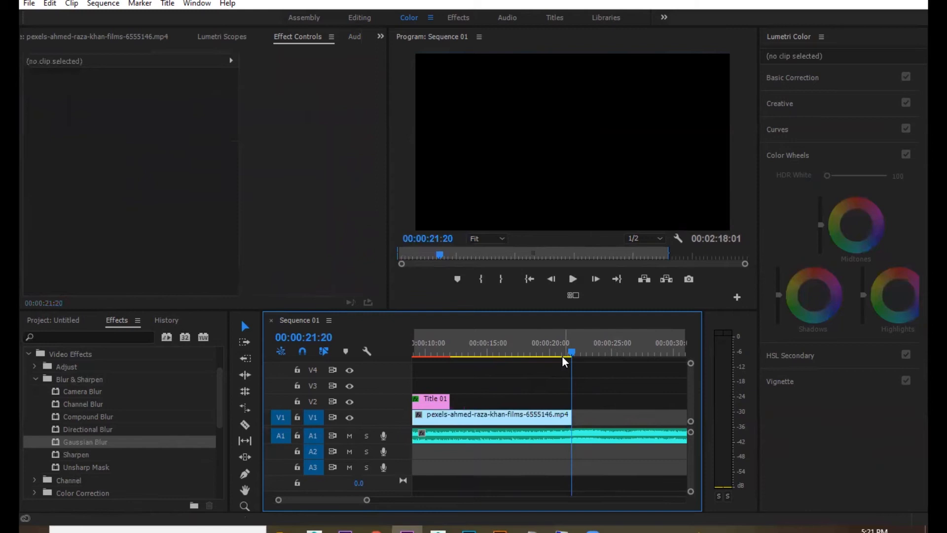
{"action": "left_click", "coordinate": [559, 351]}
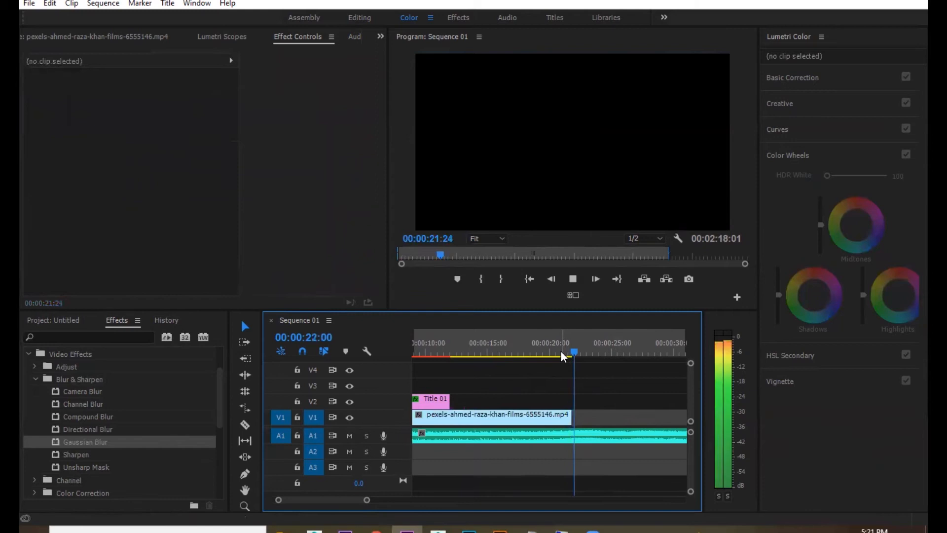
{"action": "key", "text": "space"}
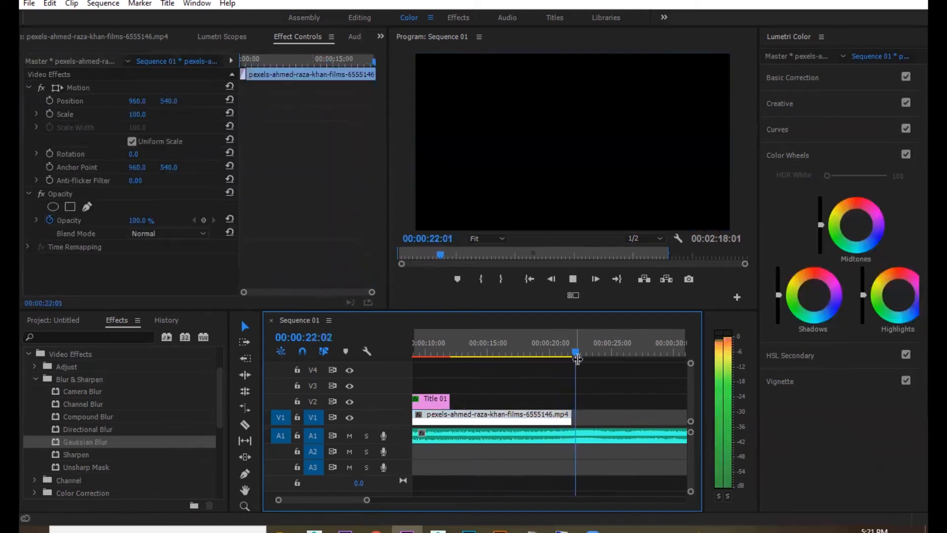
{"action": "key", "text": "space"}
Step: Switch to the VIDEO folder in File Explorer and preview candidate clips, including video (7).mp4, video (1).mp4 and production ID_4133023.mp4
{"action": "left_click", "coordinate": [44, 322]}
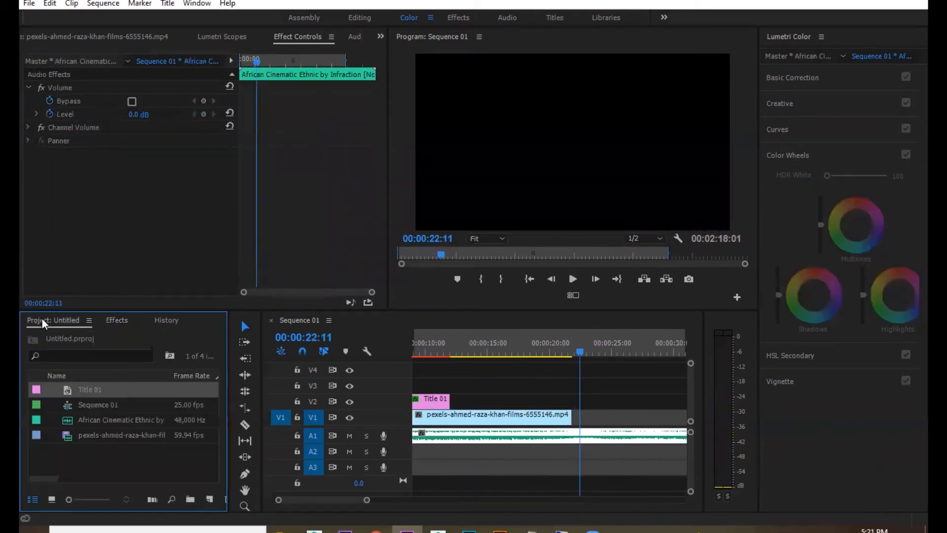
{"action": "left_click", "coordinate": [852, 1]}
{"action": "scroll", "coordinate": [375, 198], "scroll_direction": "up", "scroll_amount": 4}
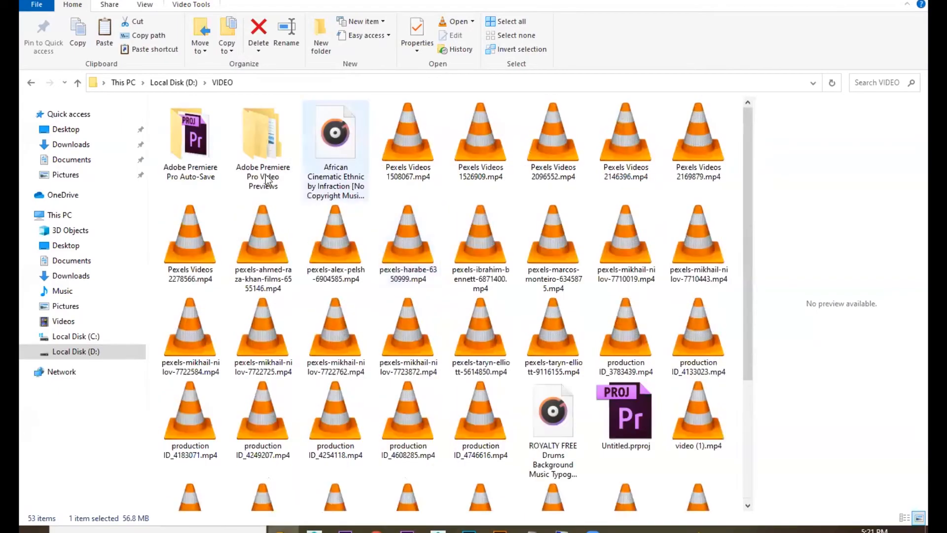
{"action": "scroll", "coordinate": [670, 232], "scroll_direction": "down", "scroll_amount": 4}
{"action": "left_click", "coordinate": [689, 313]}
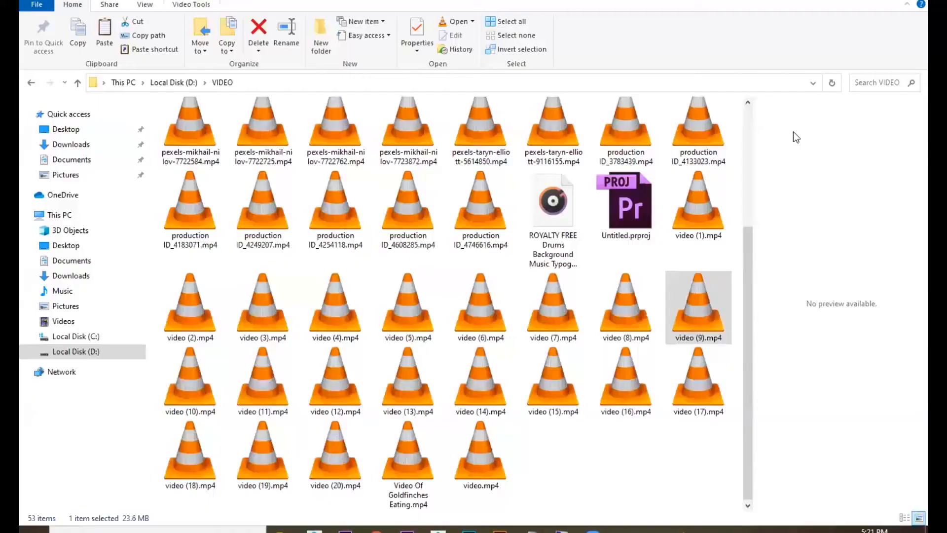
{"action": "double_click", "coordinate": [553, 311]}
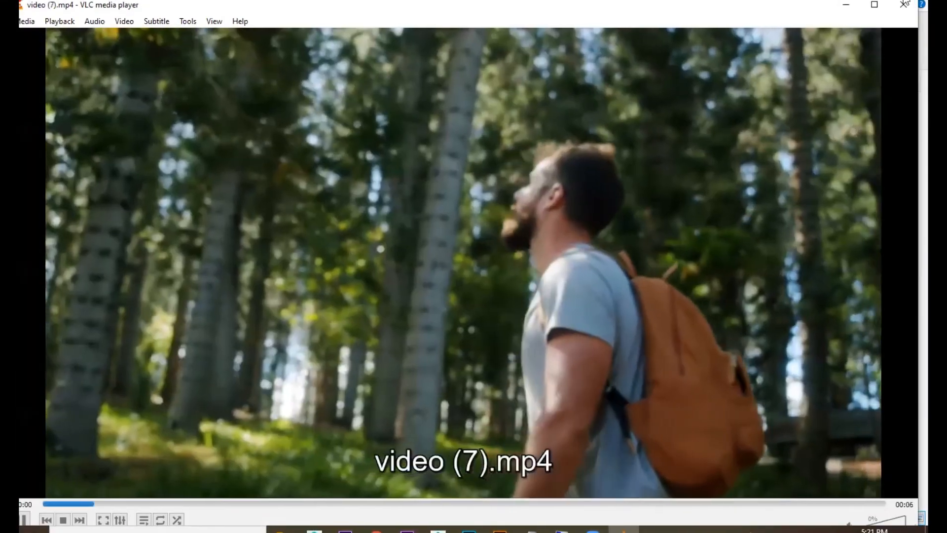
{"action": "left_click", "coordinate": [904, 4]}
{"action": "double_click", "coordinate": [700, 205]}
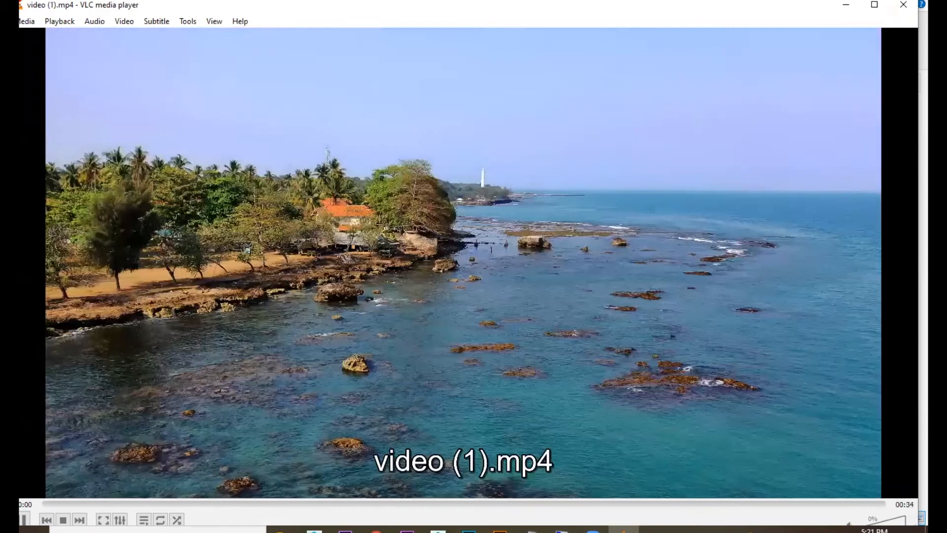
{"action": "left_click", "coordinate": [903, 5]}
{"action": "double_click", "coordinate": [466, 206]}
{"action": "left_click", "coordinate": [900, 6]}
{"action": "double_click", "coordinate": [698, 124]}
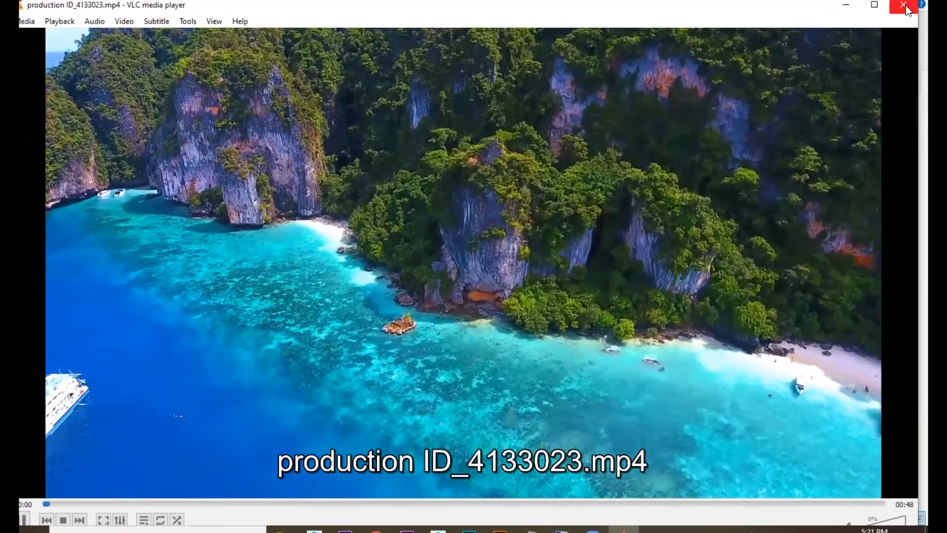
{"action": "left_click", "coordinate": [904, 5]}
Step: Import production ID_4133023.mp4 into the project and set its In point at 00:00:00:00 in the Source Monitor
{"action": "left_click_drag", "start_coordinate": [702, 143], "coordinate": [93, 448]}
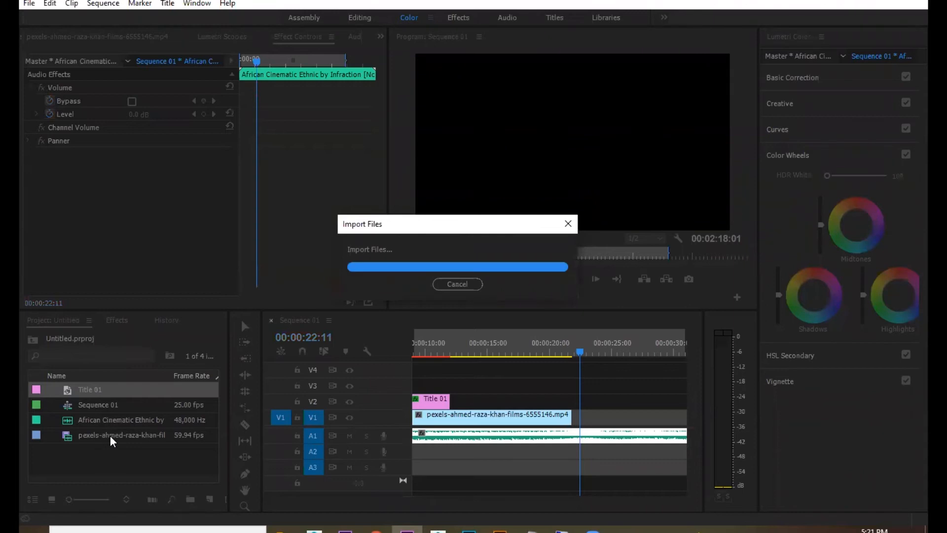
{"action": "double_click", "coordinate": [70, 421]}
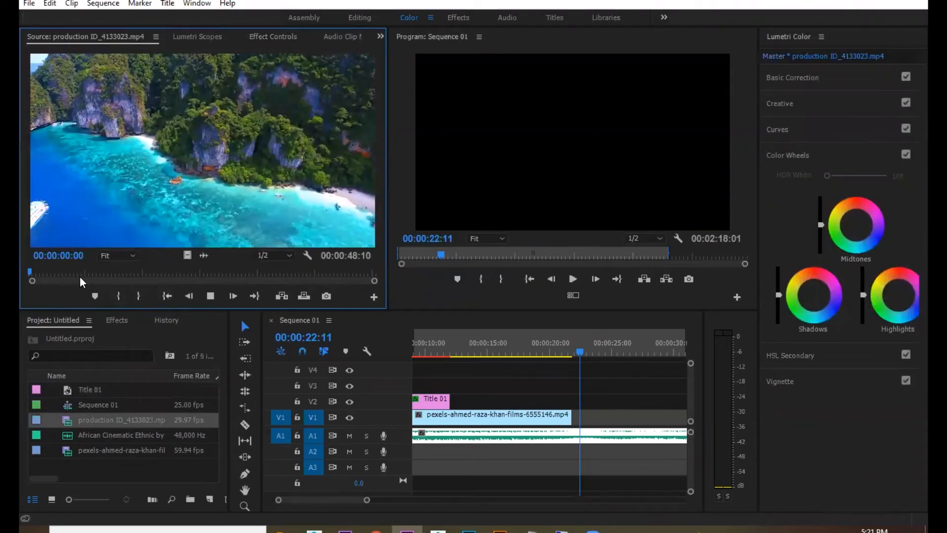
{"action": "left_click", "coordinate": [104, 272]}
{"action": "left_click_drag", "start_coordinate": [307, 267], "coordinate": [19, 270]}
{"action": "left_click", "coordinate": [117, 297]}
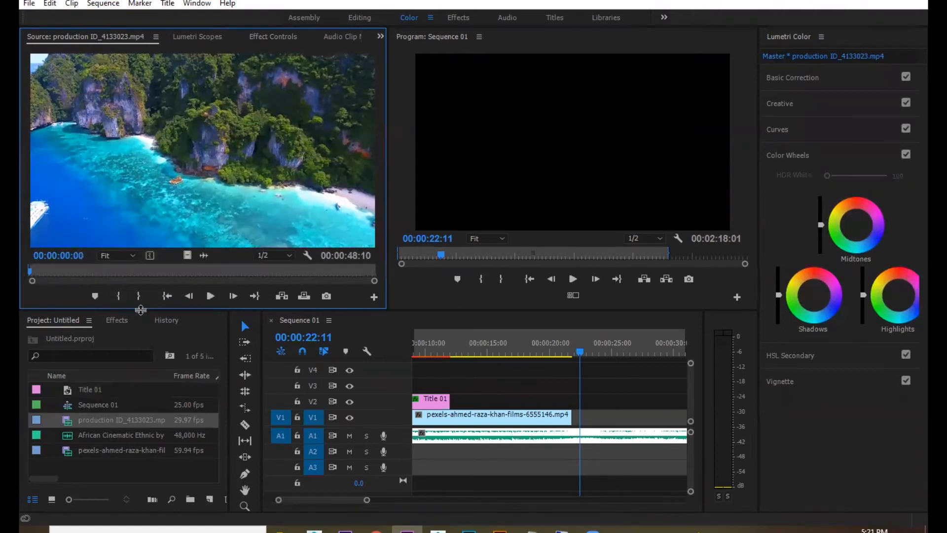
Step: Find the end of the cliff-coast shot in the source clip and set the Out point at 00:00:01:20
{"action": "key", "text": "space"}
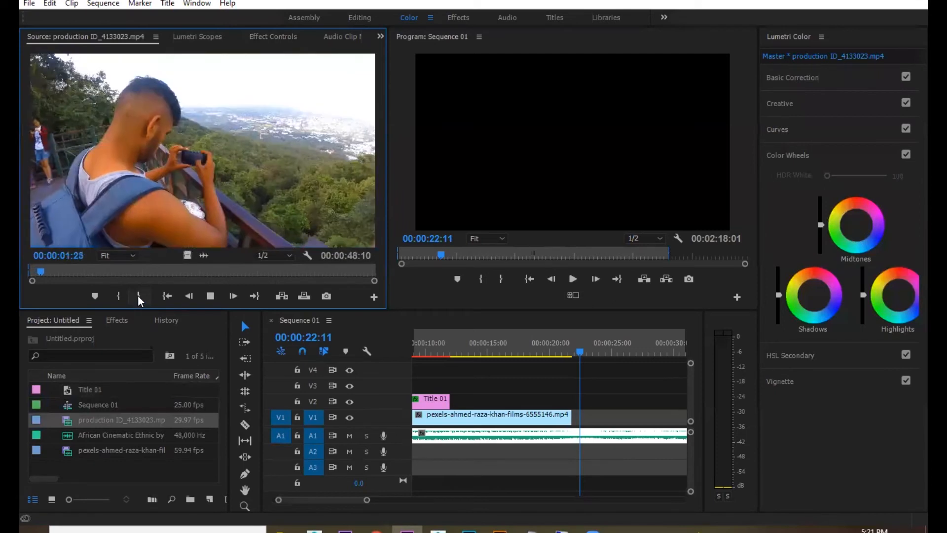
{"action": "key", "text": "space"}
{"action": "left_click", "coordinate": [43, 270]}
{"action": "left_click_drag", "start_coordinate": [43, 269], "coordinate": [39, 270]}
{"action": "left_click", "coordinate": [141, 295]}
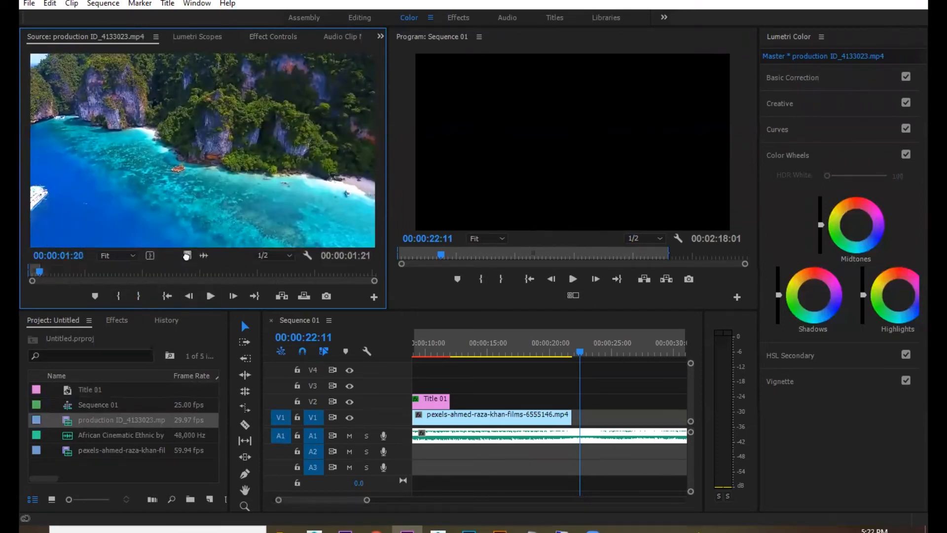
Step: Place the marked video portion of production ID_4133023.mp4 on V1 directly after the aerial ocean clip
{"action": "left_click_drag", "start_coordinate": [575, 416], "coordinate": [569, 417]}
{"action": "key", "text": "equal"}
{"action": "key", "text": "equal"}
{"action": "key", "text": "equal"}
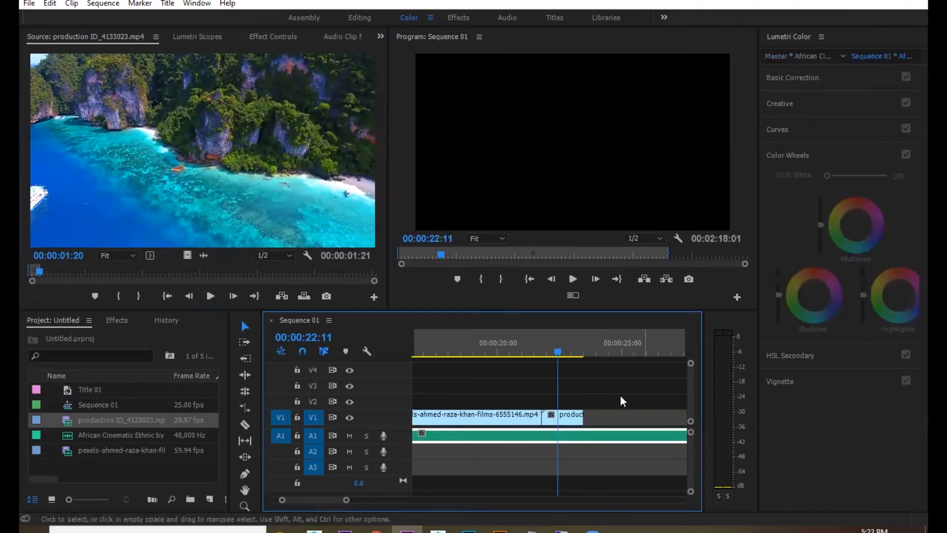
Step: Scale the new cliff-coast clip on V1 down to 51.0 so it fits the frame
{"action": "left_click_drag", "start_coordinate": [523, 350], "coordinate": [500, 349]}
{"action": "left_click", "coordinate": [516, 414]}
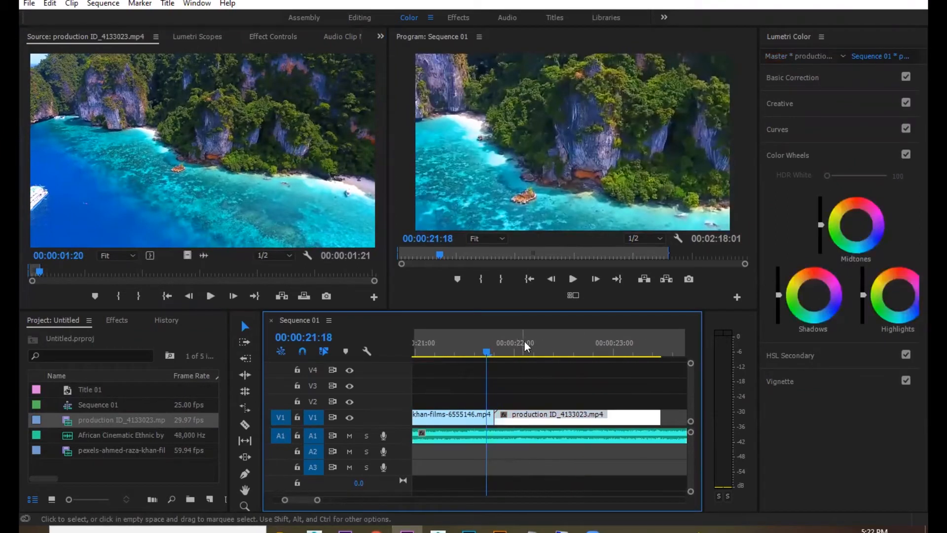
{"action": "left_click", "coordinate": [526, 345]}
{"action": "left_click", "coordinate": [199, 37]}
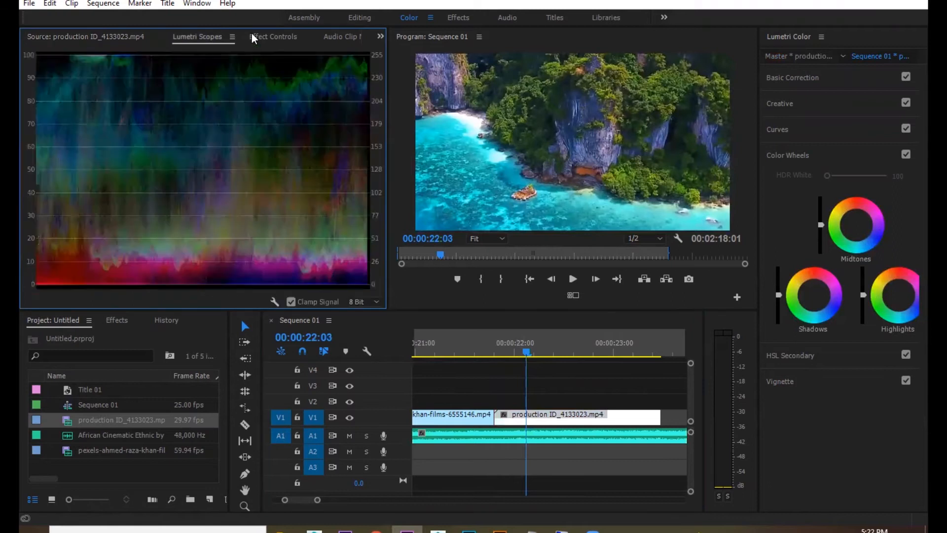
{"action": "left_click", "coordinate": [252, 36]}
{"action": "left_click_drag", "start_coordinate": [135, 113], "coordinate": [120, 114]}
Step: Play back the cliff-coast clip with the music, then put the playhead near its end at 00:00:23:11
{"action": "left_click", "coordinate": [495, 340]}
{"action": "key", "text": "space"}
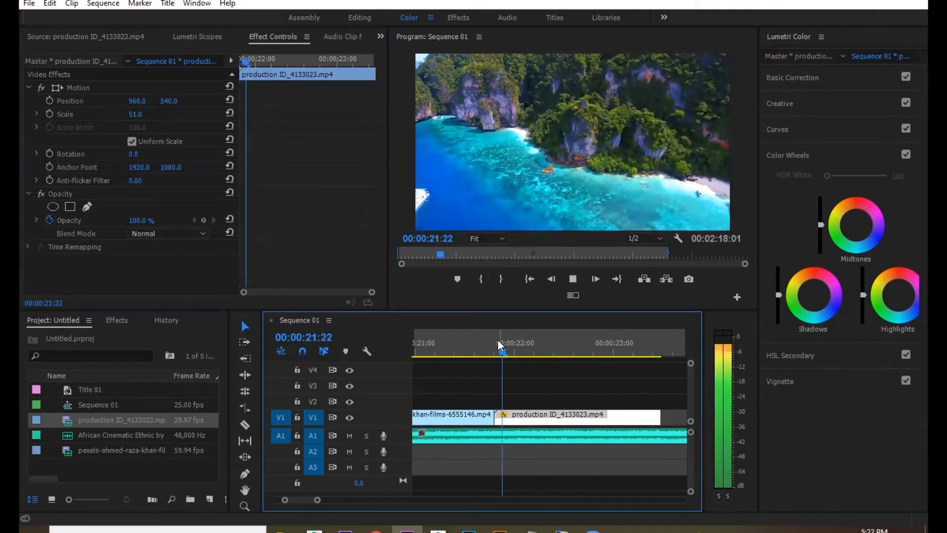
{"action": "key", "text": "space"}
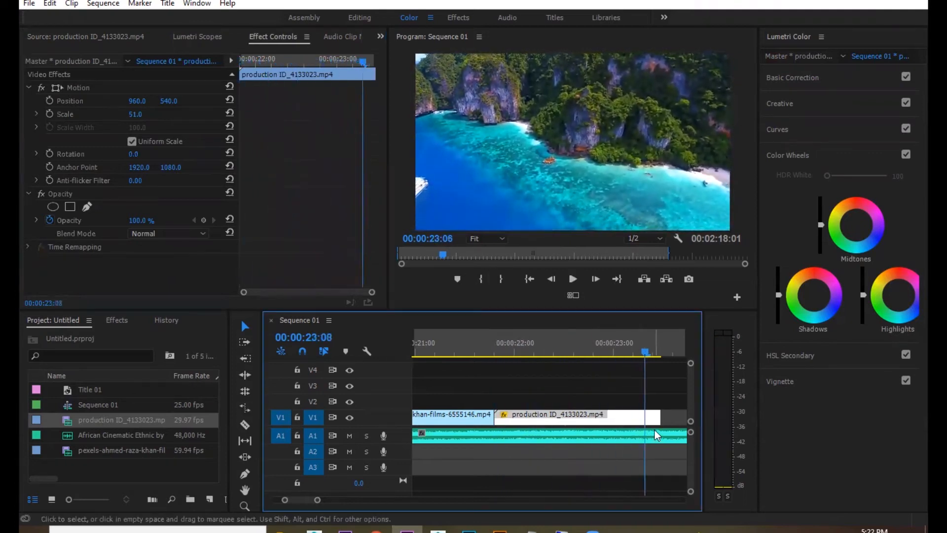
{"action": "scroll", "coordinate": [655, 434], "scroll_direction": "down", "scroll_amount": 2}
{"action": "key", "text": "space"}
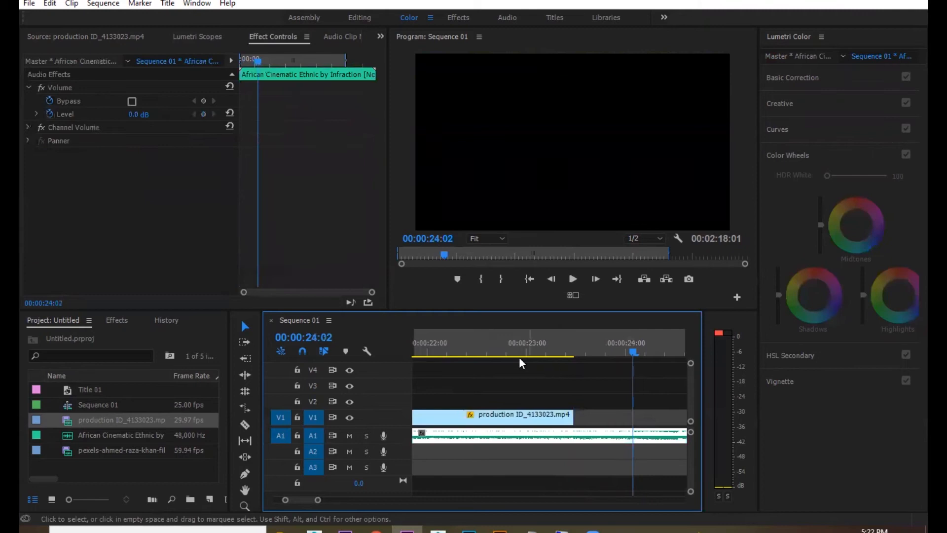
{"action": "left_click", "coordinate": [495, 348]}
{"action": "key", "text": "space"}
{"action": "left_click_drag", "start_coordinate": [552, 348], "coordinate": [569, 349]}
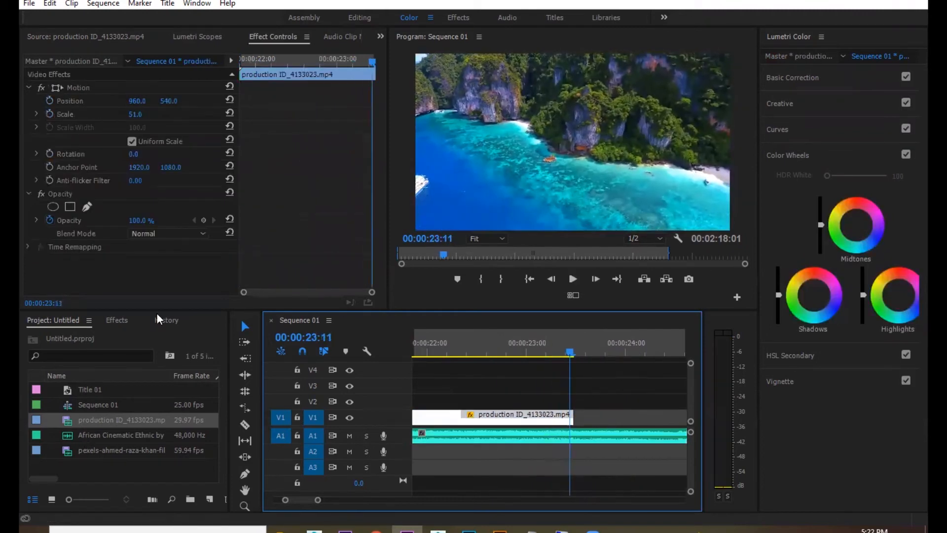
Step: Mark a 1:19 range of production ID_4133023.mp4 ending at 00:00:07:12 and place its video on V1 after the cliff-coast clip
{"action": "double_click", "coordinate": [68, 419]}
{"action": "left_click_drag", "start_coordinate": [60, 273], "coordinate": [82, 271]}
{"action": "left_click", "coordinate": [118, 296]}
{"action": "left_click", "coordinate": [139, 296]}
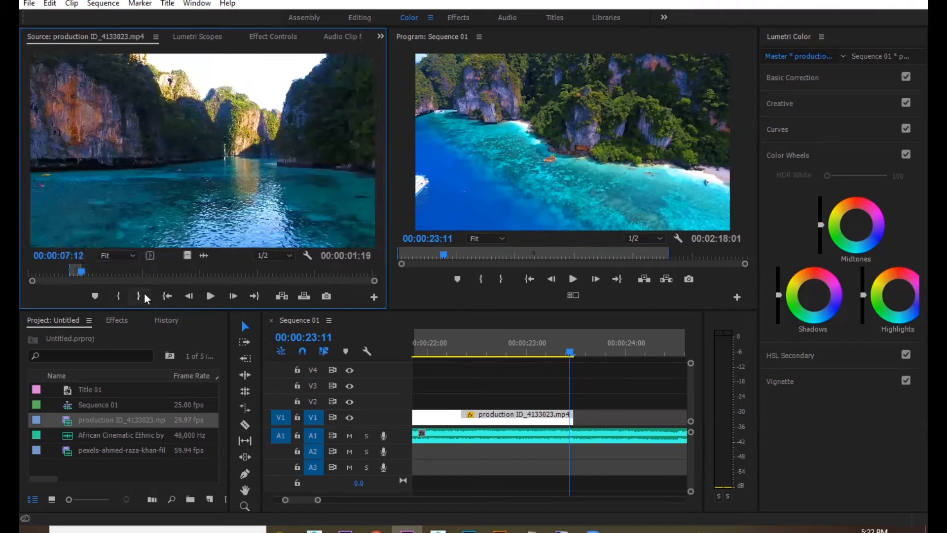
{"action": "left_click_drag", "start_coordinate": [187, 255], "coordinate": [570, 417]}
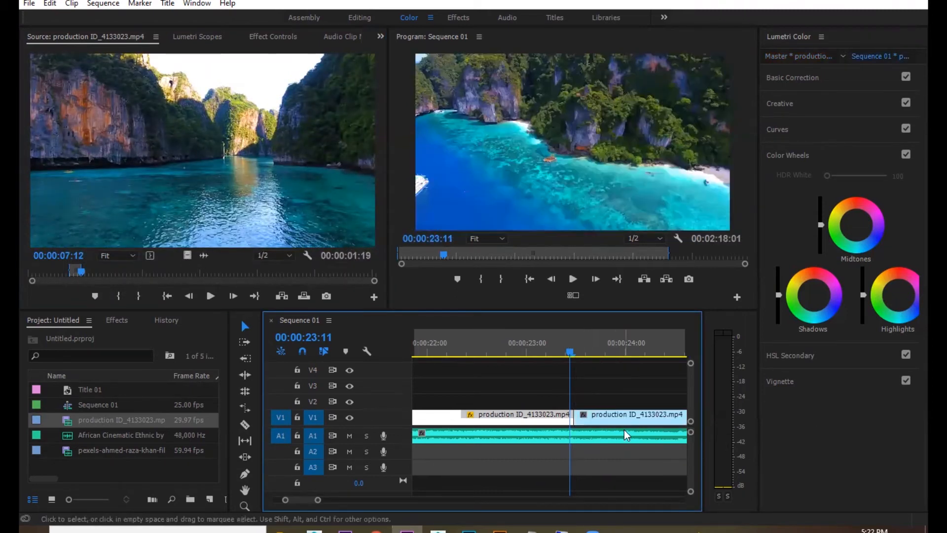
Step: Play back the two production ID_4133023.mp4 clips on V1 to check the cuts against the music
{"action": "key", "text": "minus"}
{"action": "key", "text": "minus"}
{"action": "key", "text": "space"}
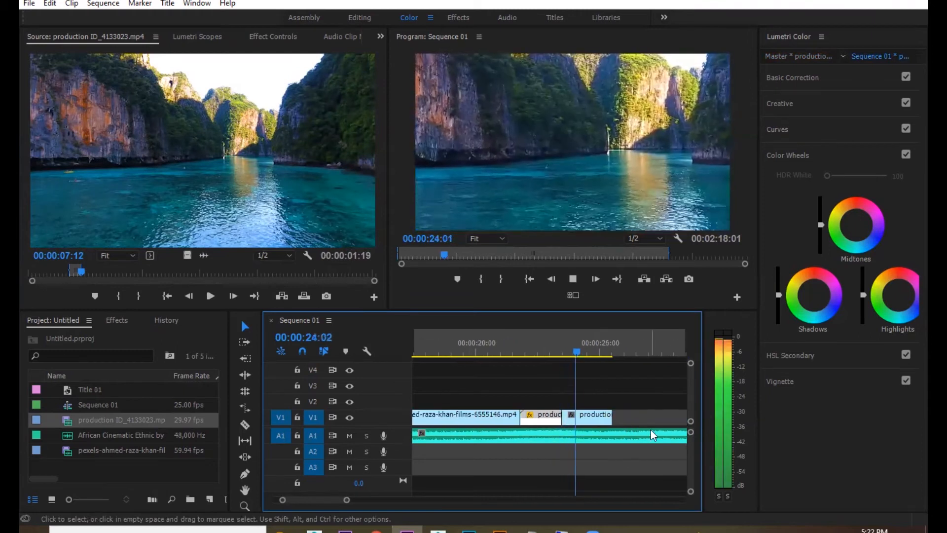
{"action": "left_click", "coordinate": [540, 354]}
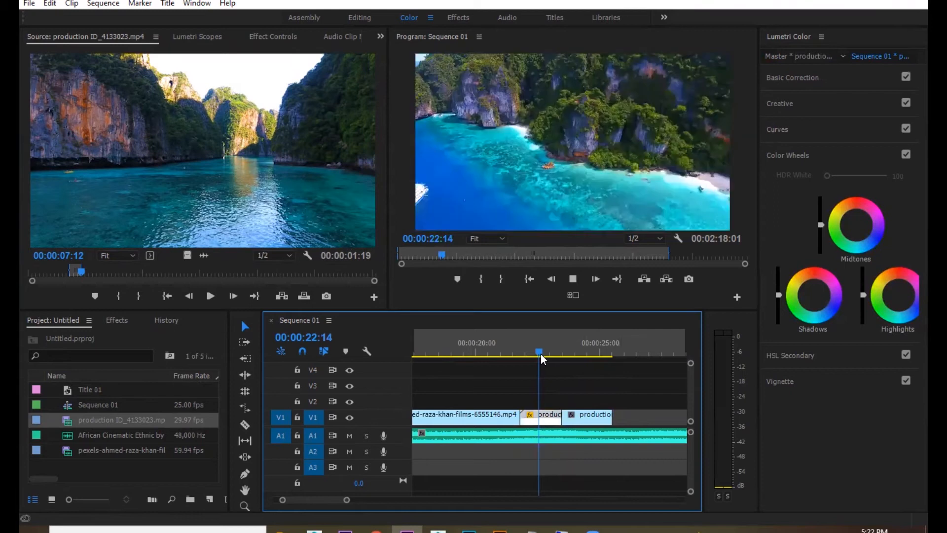
{"action": "key", "text": "space"}
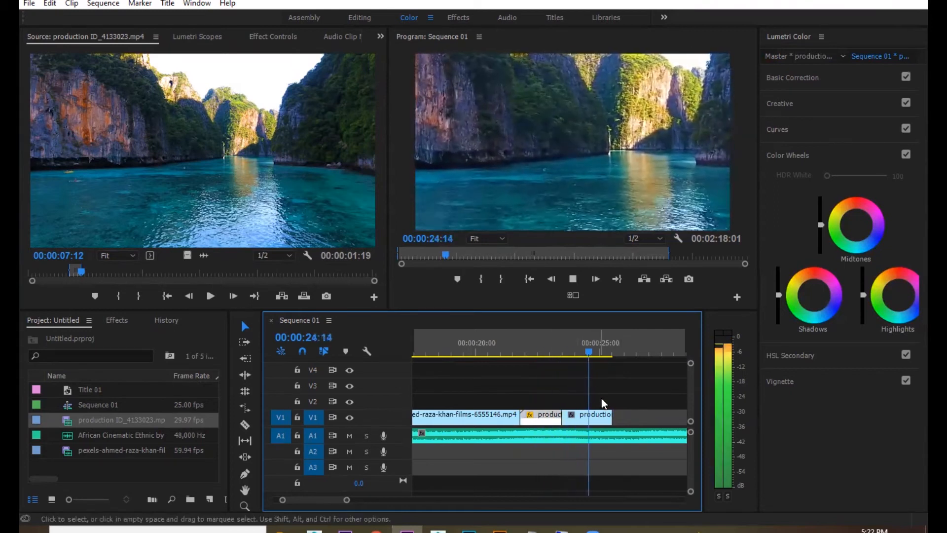
{"action": "left_click", "coordinate": [609, 412]}
{"action": "key", "text": "space"}
Step: Look through the rest of production ID_4133023.mp4, then preview more clips from the VIDEO folder, including video (5).mp4 and video (4).mp4
{"action": "double_click", "coordinate": [67, 422]}
{"action": "left_click_drag", "start_coordinate": [90, 270], "coordinate": [203, 274]}
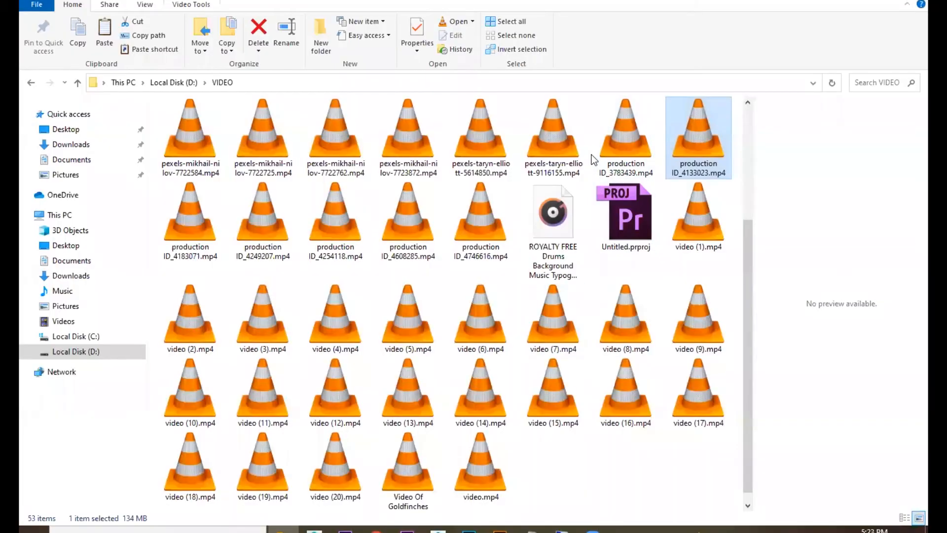
{"action": "double_click", "coordinate": [609, 143]}
{"action": "key", "text": "alt+F4"}
{"action": "double_click", "coordinate": [536, 132]}
{"action": "key", "text": "alt+F4"}
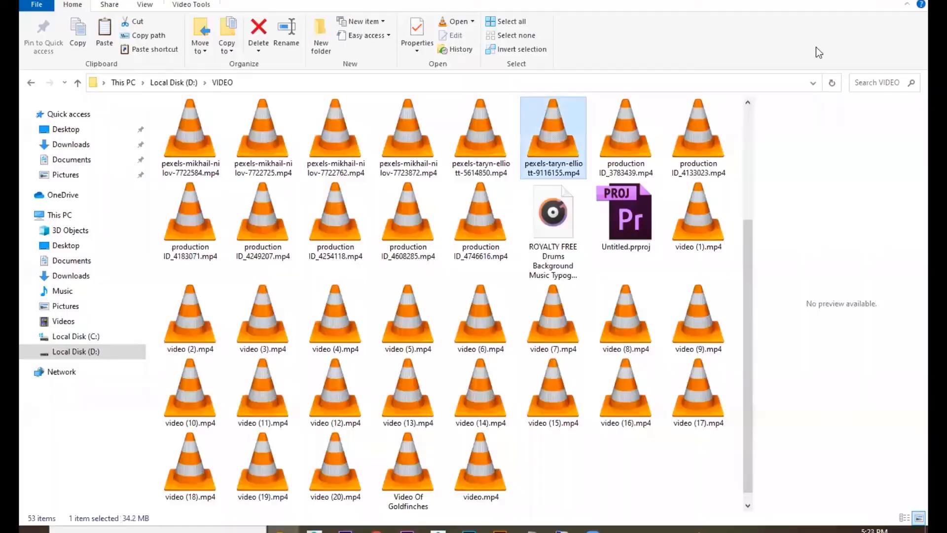
{"action": "double_click", "coordinate": [410, 313]}
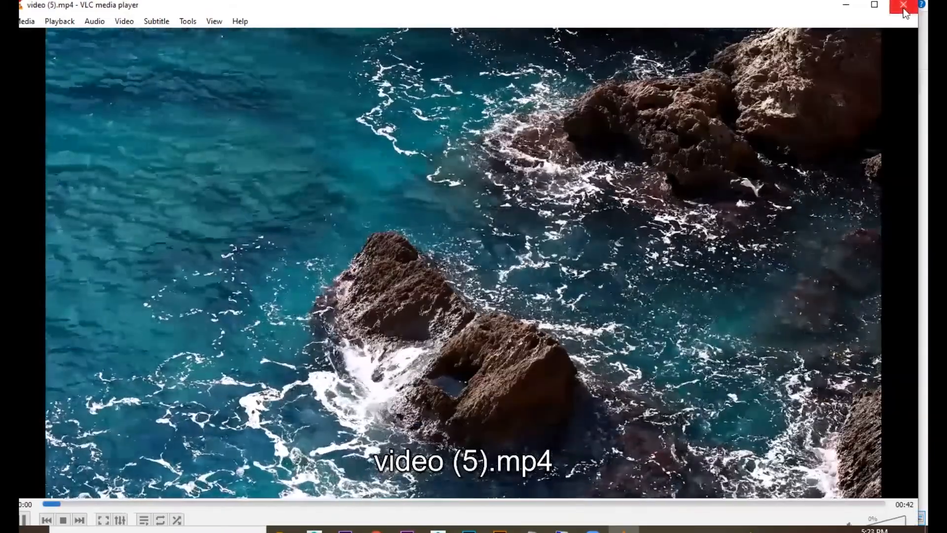
{"action": "left_click", "coordinate": [905, 12]}
{"action": "double_click", "coordinate": [318, 318]}
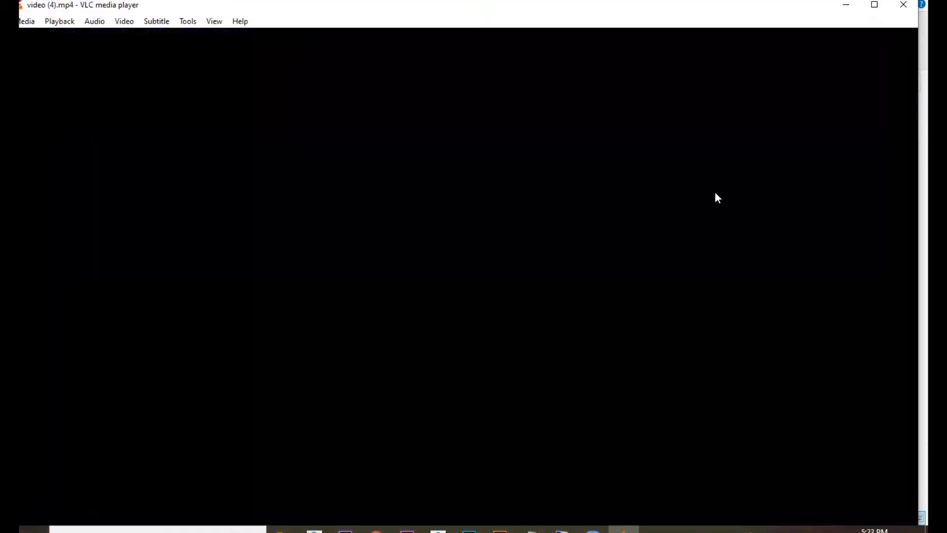
{"action": "left_click", "coordinate": [904, 12]}
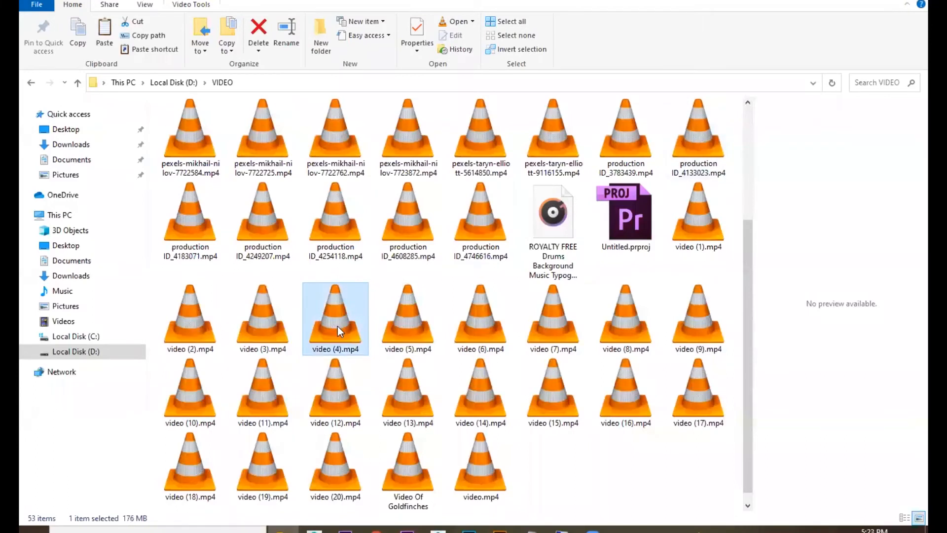
Step: Import video (4).mp4 from the VIDEO folder into the project and open it in the Source Monitor
{"action": "left_click_drag", "start_coordinate": [339, 333], "coordinate": [348, 504]}
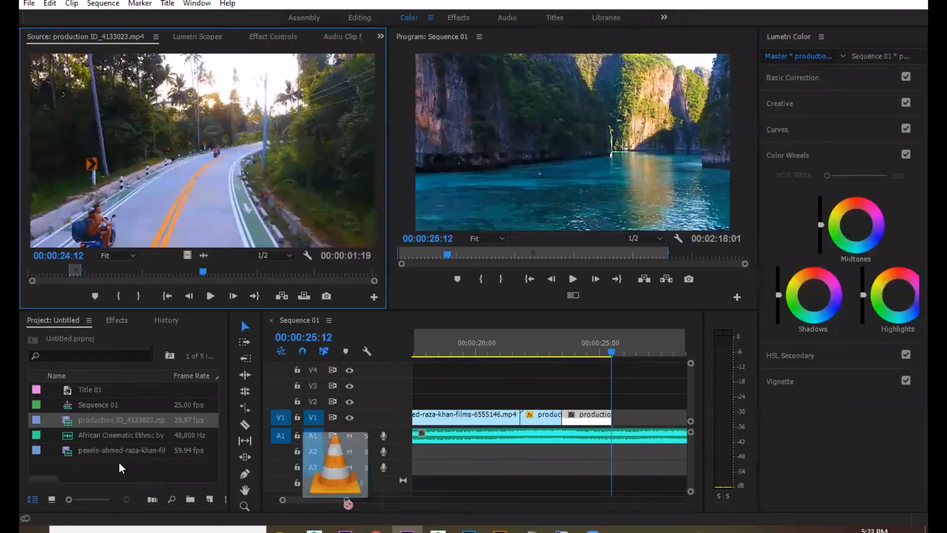
{"action": "left_click_drag", "start_coordinate": [119, 462], "coordinate": [120, 464]}
{"action": "double_click", "coordinate": [74, 436]}
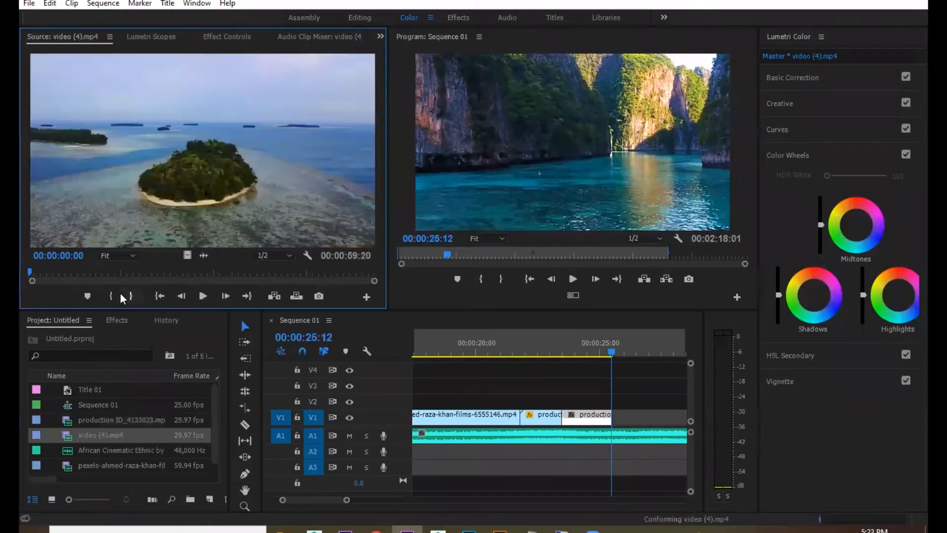
Step: Mark an 11:23 range of video (4).mp4 ending at 00:00:13:11 and place it on V1 after the last clip
{"action": "left_click", "coordinate": [205, 295]}
{"action": "left_click", "coordinate": [205, 296]}
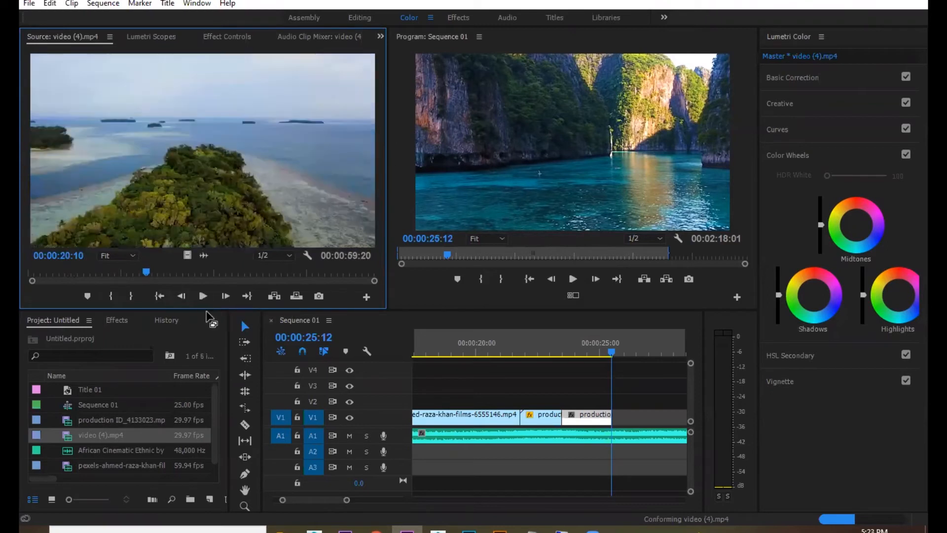
{"action": "left_click_drag", "start_coordinate": [76, 273], "coordinate": [97, 271]}
{"action": "left_click", "coordinate": [111, 294]}
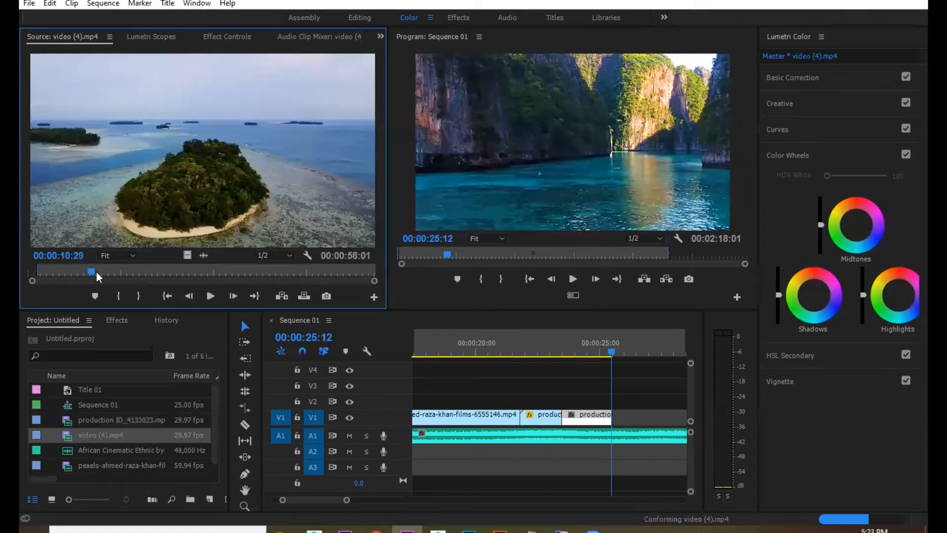
{"action": "key", "text": "o"}
{"action": "left_click_drag", "start_coordinate": [206, 272], "coordinate": [640, 419]}
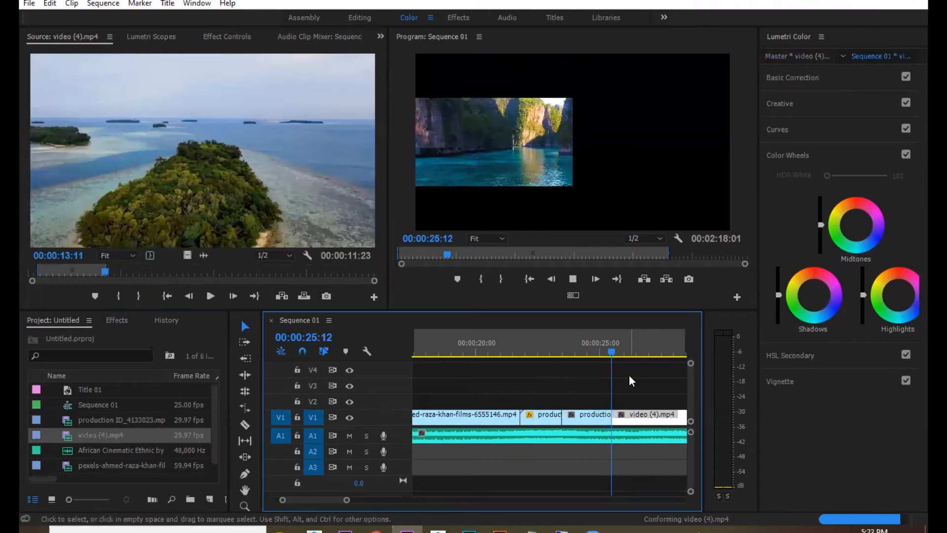
Step: Play the island clip with the music and trim its end on V1 to 00:00:31:09
{"action": "key", "text": "minus"}
{"action": "key", "text": "minus"}
{"action": "key", "text": "equal"}
{"action": "key", "text": "equal"}
{"action": "key", "text": "equal"}
{"action": "key", "text": "minus"}
{"action": "key", "text": "minus"}
{"action": "key", "text": "minus"}
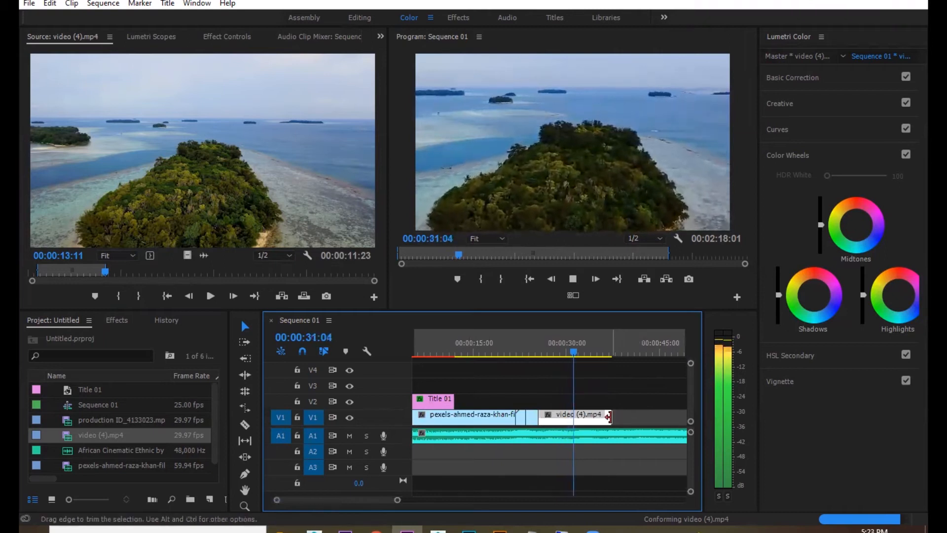
{"action": "left_click_drag", "start_coordinate": [619, 418], "coordinate": [574, 418]}
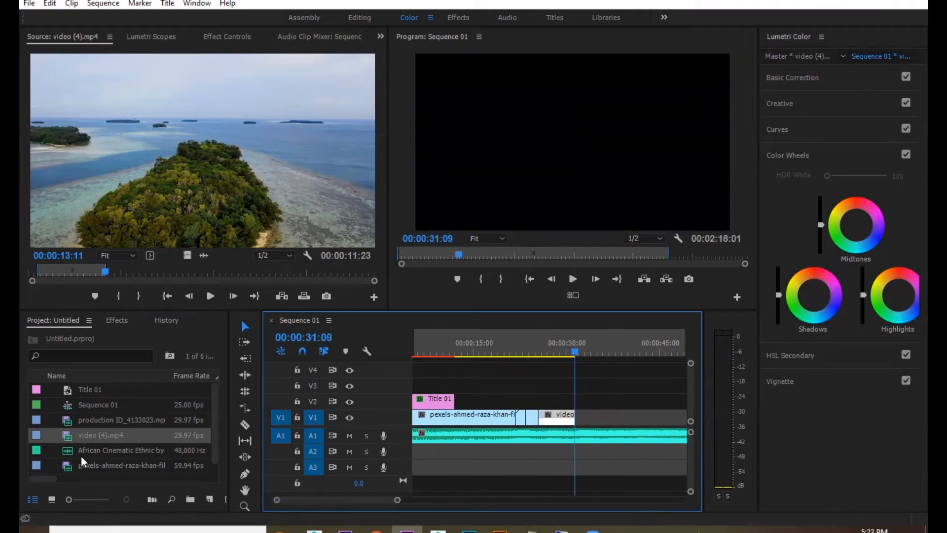
Step: Mark a 3:06 range of production ID_4133023.mp4 ending at 00:00:17:10 and place it on V1 after the island clip
{"action": "double_click", "coordinate": [66, 464]}
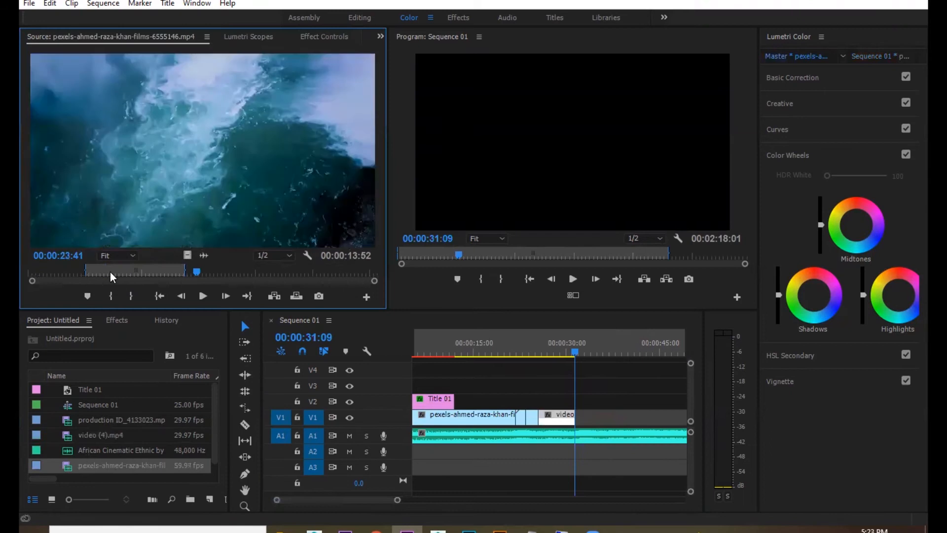
{"action": "left_click_drag", "start_coordinate": [191, 271], "coordinate": [302, 271]}
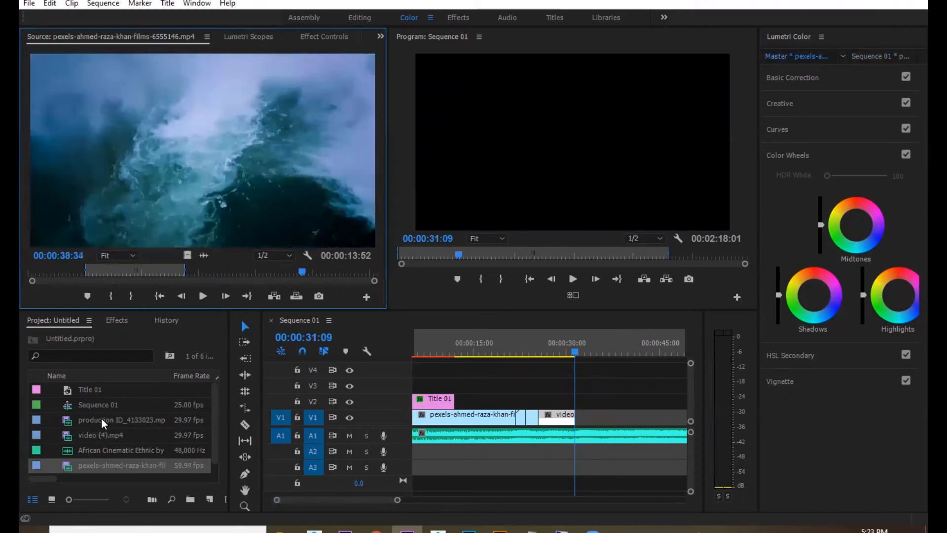
{"action": "double_click", "coordinate": [70, 421]}
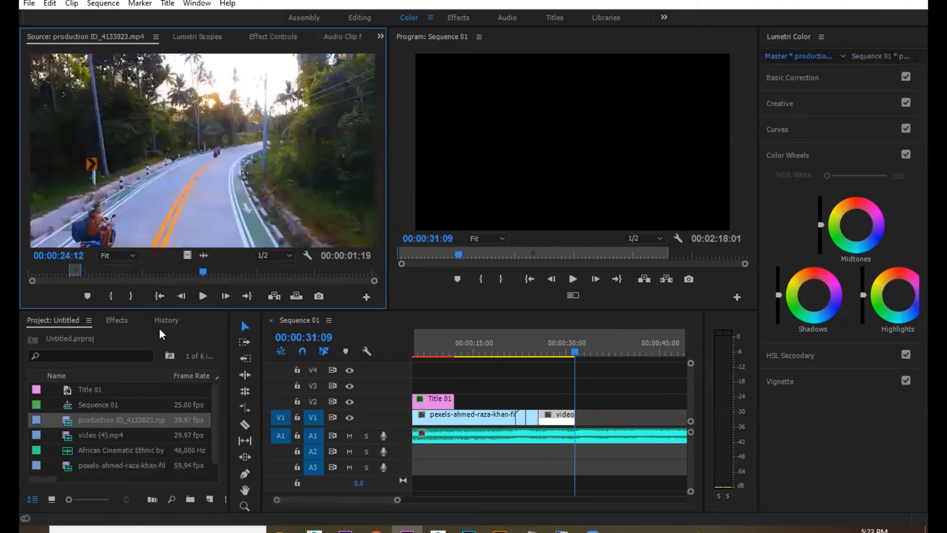
{"action": "left_click_drag", "start_coordinate": [91, 269], "coordinate": [145, 287]}
{"action": "left_click", "coordinate": [111, 295]}
{"action": "left_click", "coordinate": [118, 296]}
{"action": "key", "text": "o"}
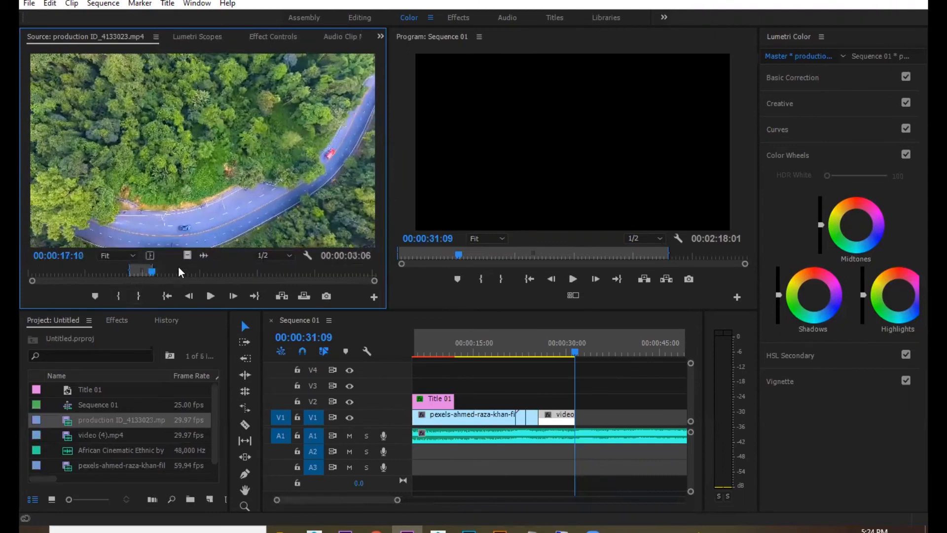
{"action": "left_click_drag", "start_coordinate": [543, 337], "coordinate": [587, 419]}
Step: Play the new forest road clip and set its Scale to 50
{"action": "key", "text": "space"}
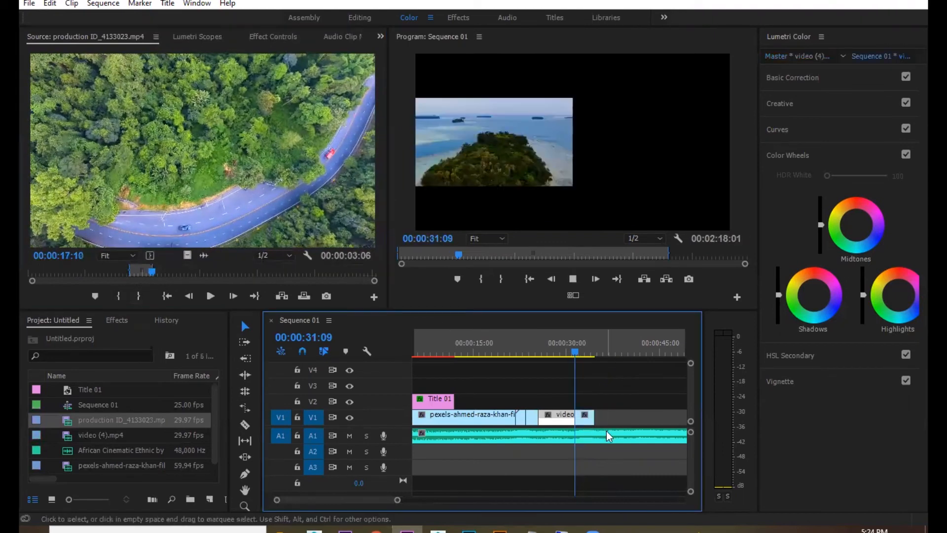
{"action": "key", "text": "space"}
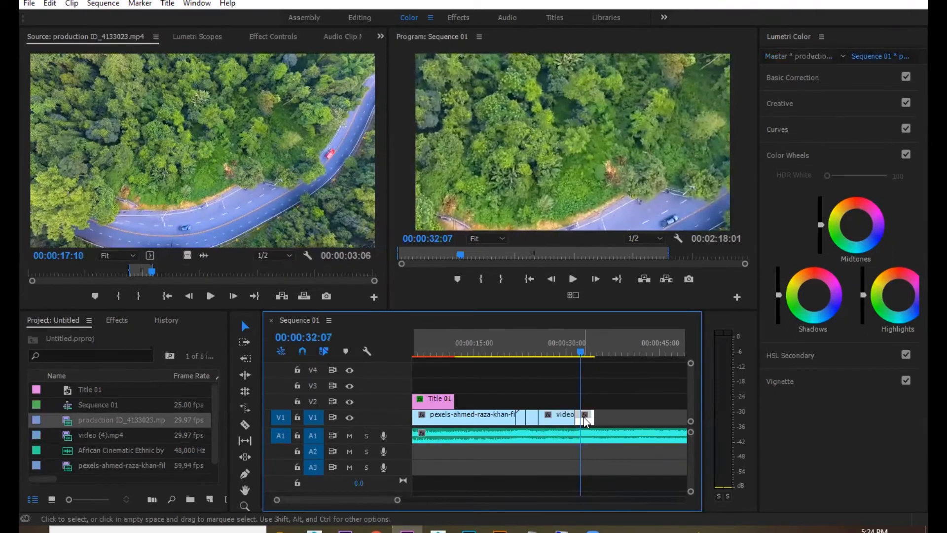
{"action": "left_click", "coordinate": [250, 39]}
{"action": "left_click_drag", "start_coordinate": [137, 114], "coordinate": [113, 114]}
{"action": "key", "text": "space"}
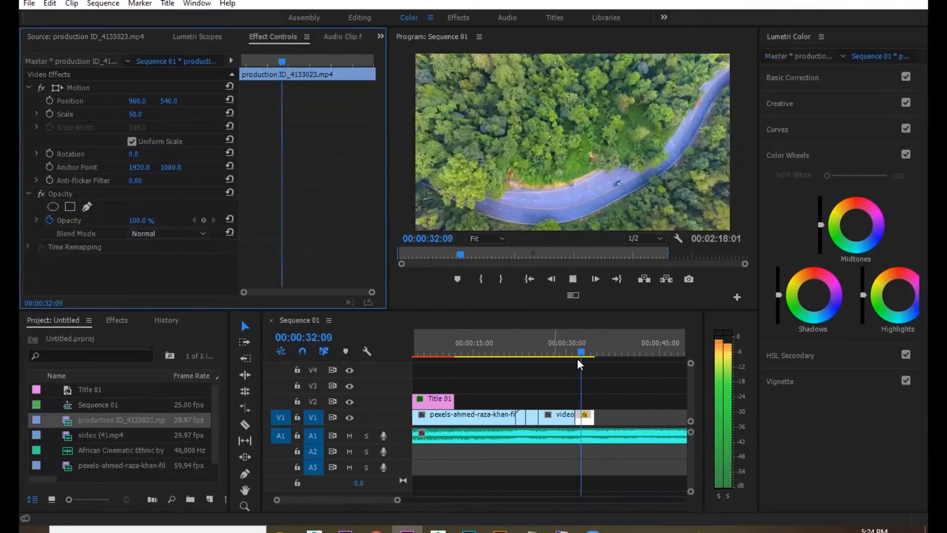
Step: Lengthen the forest road clip on V1 so that it ends at about 00:00:37:19
{"action": "left_click_drag", "start_coordinate": [600, 417], "coordinate": [631, 418]}
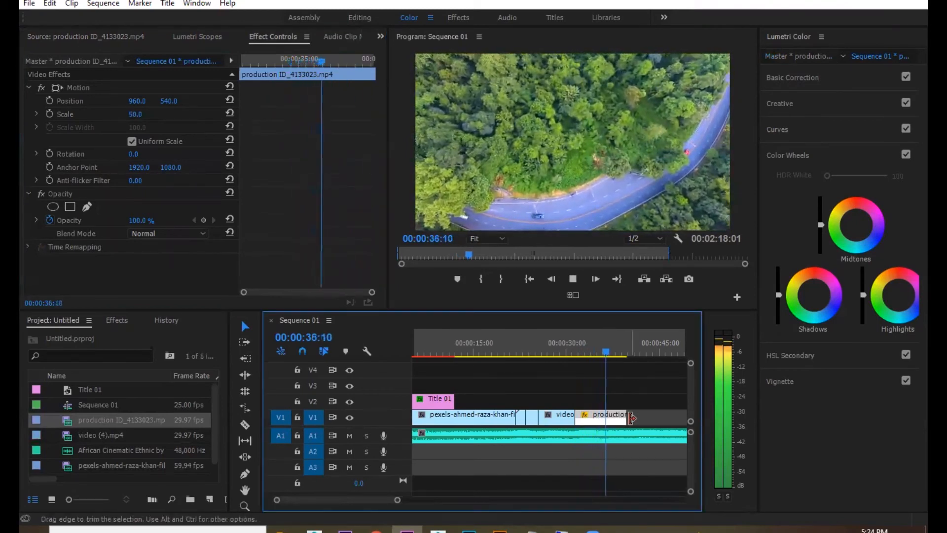
{"action": "key", "text": "space"}
{"action": "key", "text": "="}
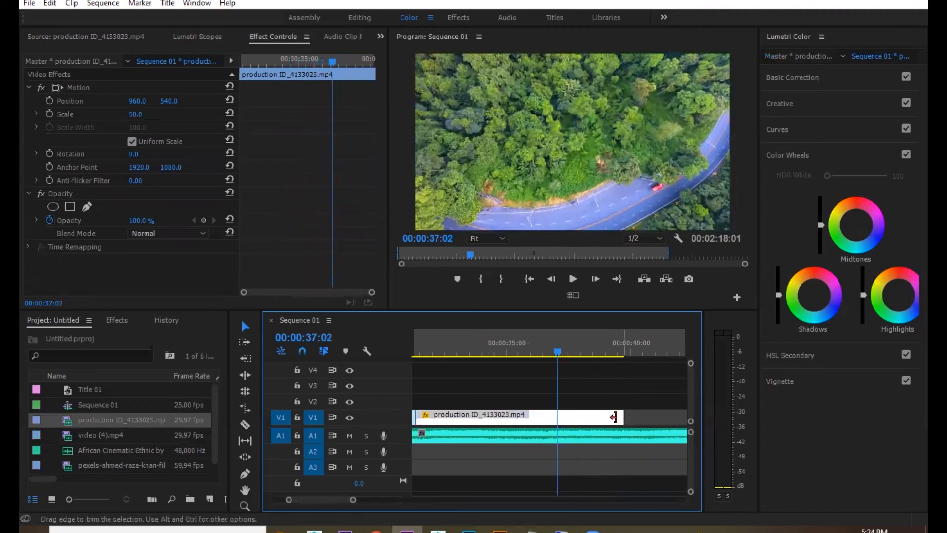
{"action": "left_click_drag", "start_coordinate": [592, 418], "coordinate": [575, 416]}
{"action": "left_click_drag", "start_coordinate": [167, 101], "coordinate": [172, 100]}
{"action": "key", "text": "ctrl+z"}
Step: Play the forest road clip with the music and start Position and Scale keyframes at 00:00:36:02
{"action": "left_click", "coordinate": [416, 353]}
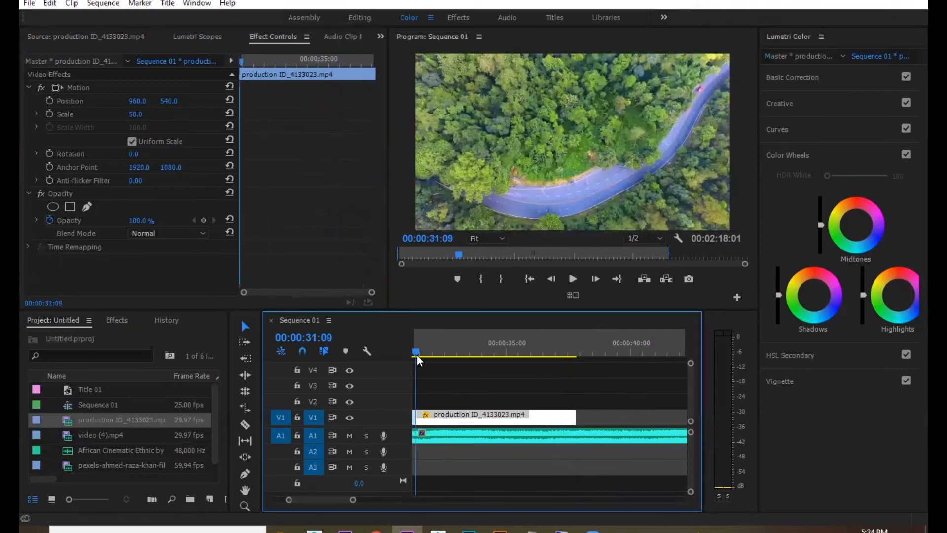
{"action": "key", "text": "space"}
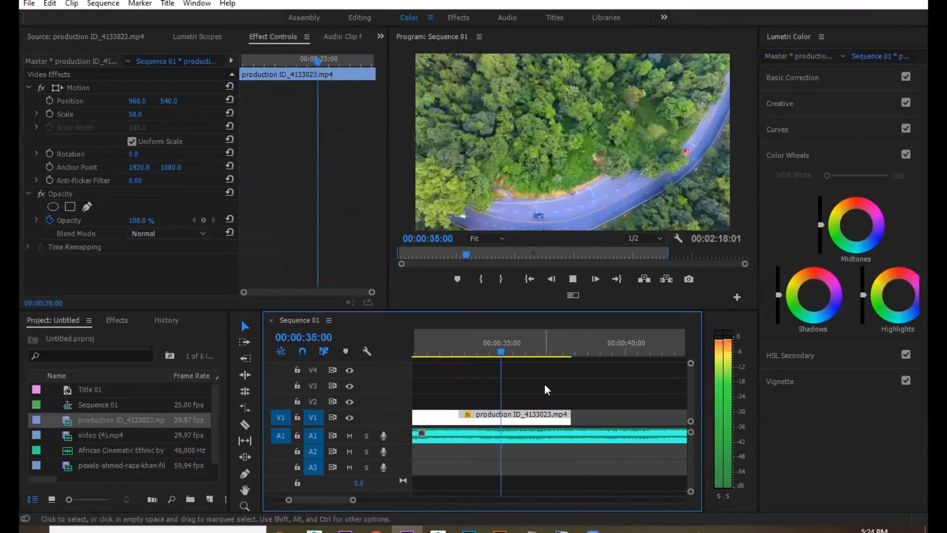
{"action": "key", "text": "space"}
{"action": "left_click_drag", "start_coordinate": [549, 351], "coordinate": [514, 353]}
{"action": "key", "text": "space"}
{"action": "key", "text": "space"}
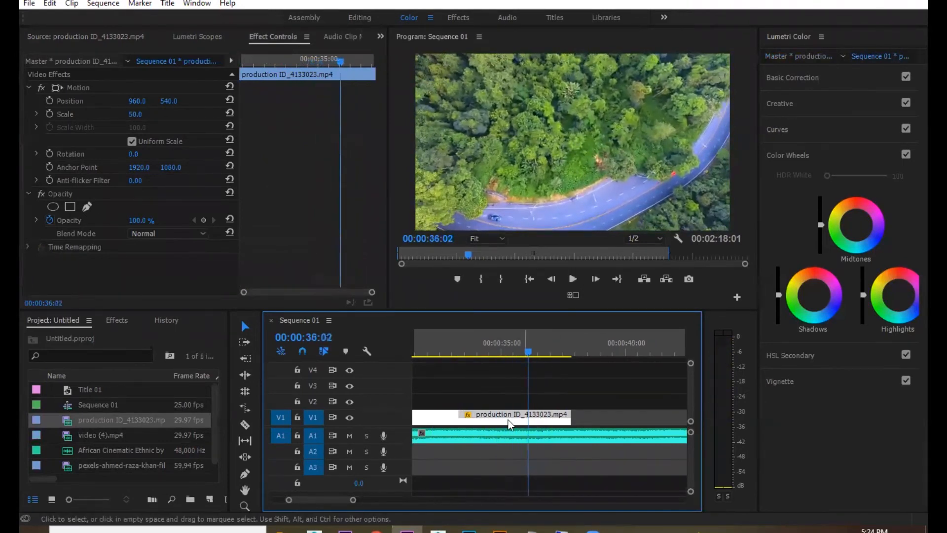
{"action": "left_click", "coordinate": [50, 100]}
{"action": "left_click", "coordinate": [49, 113]}
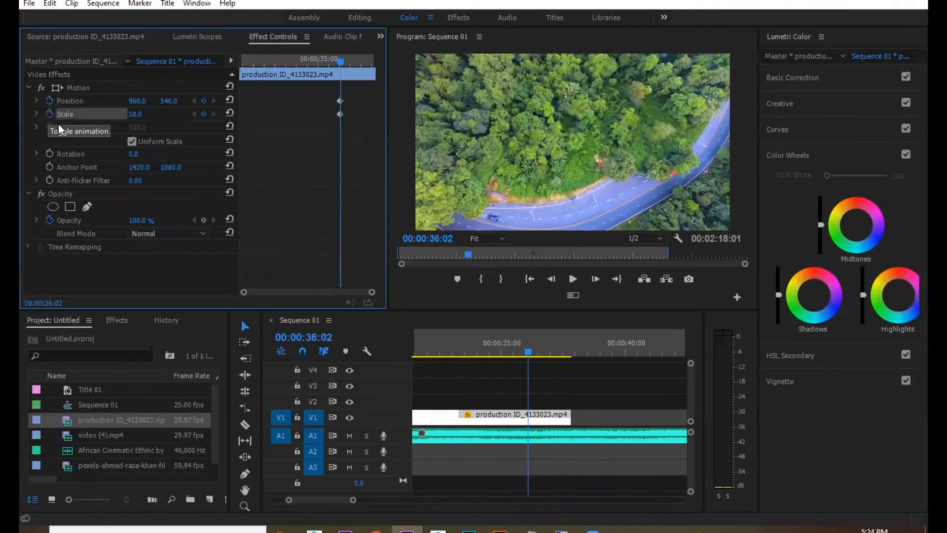
Step: Set the forest road clip's Scale to 80 at 00:00:36:08 and add Position and Scale keyframes at 00:00:37:03
{"action": "key", "text": "space"}
{"action": "key", "text": "space"}
{"action": "left_click_drag", "start_coordinate": [135, 116], "coordinate": [153, 116]}
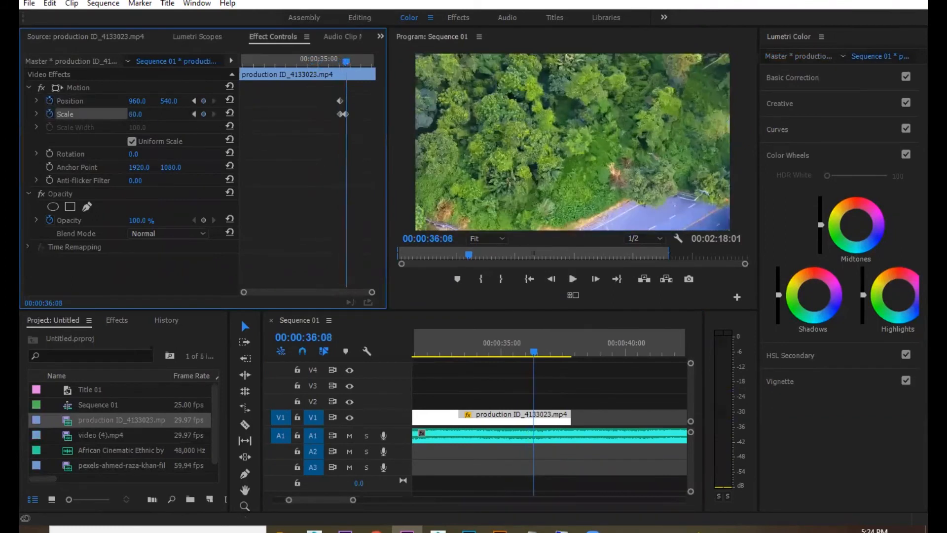
{"action": "key", "text": "space"}
{"action": "key", "text": "space"}
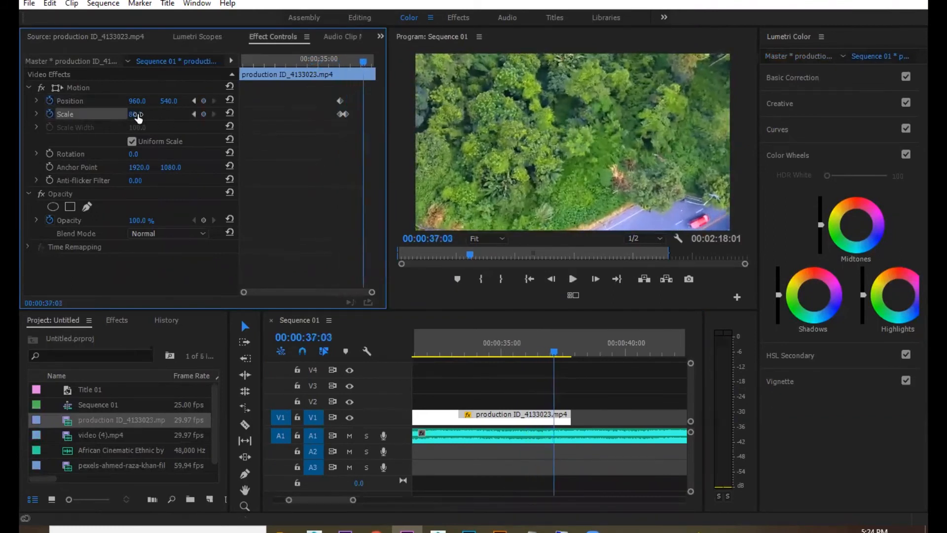
{"action": "left_click", "coordinate": [203, 100]}
{"action": "left_click", "coordinate": [203, 113]}
Step: Extend the end of the road clip on V1 to about 00:00:39:17, past the cut to the motorbike shot
{"action": "key", "text": "space"}
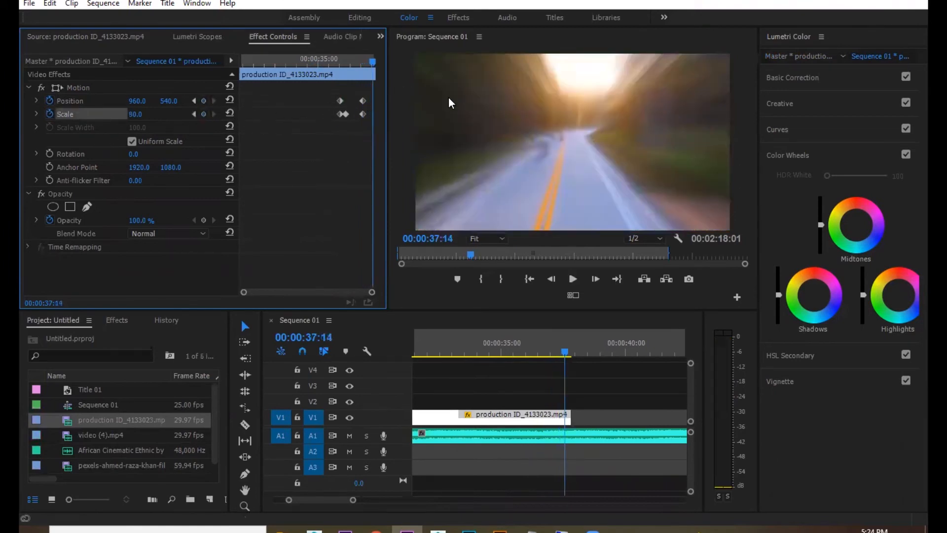
{"action": "left_click_drag", "start_coordinate": [566, 347], "coordinate": [569, 348]}
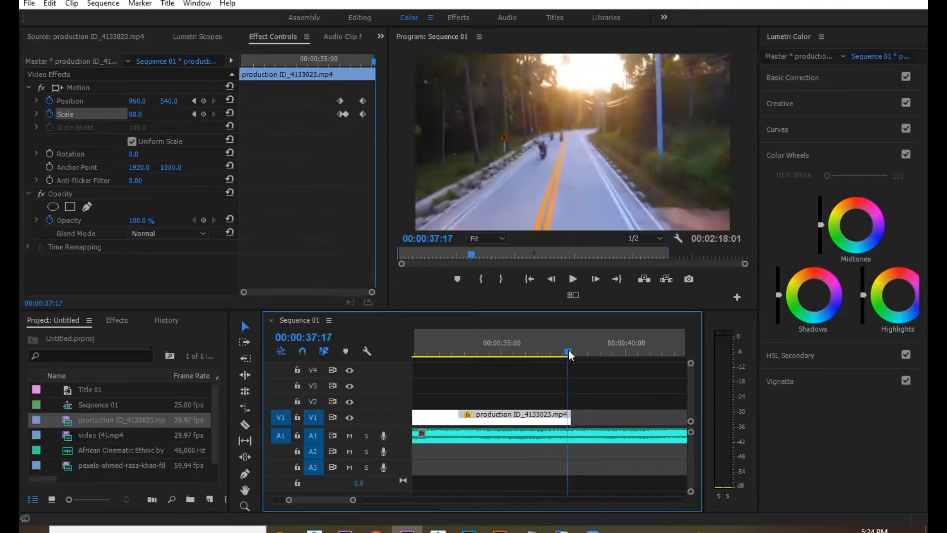
{"action": "left_click_drag", "start_coordinate": [570, 416], "coordinate": [618, 417]}
Step: Play back the zoom and the motorbike shot with the music and trim the clip's end on V1 to 00:00:39:06
{"action": "left_click", "coordinate": [532, 348]}
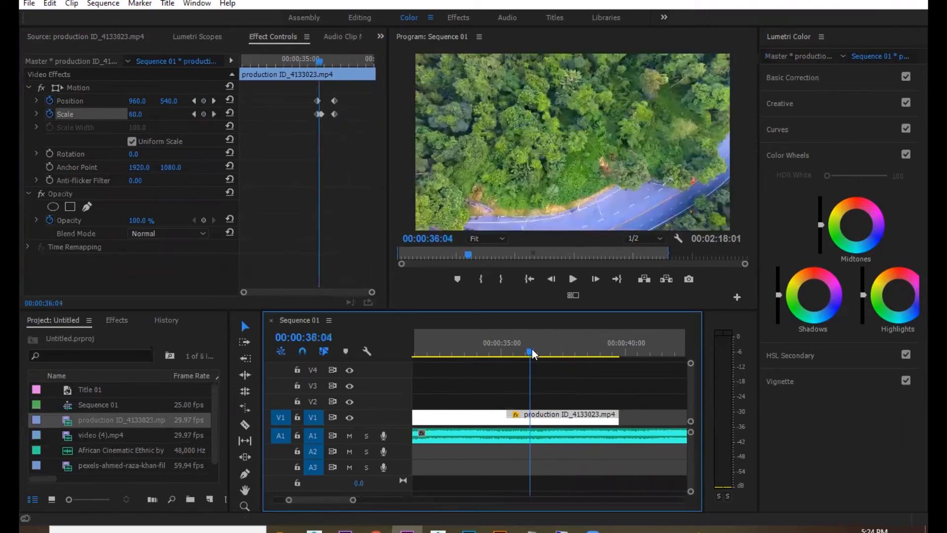
{"action": "key", "text": "space"}
{"action": "left_click_drag", "start_coordinate": [532, 348], "coordinate": [478, 350]}
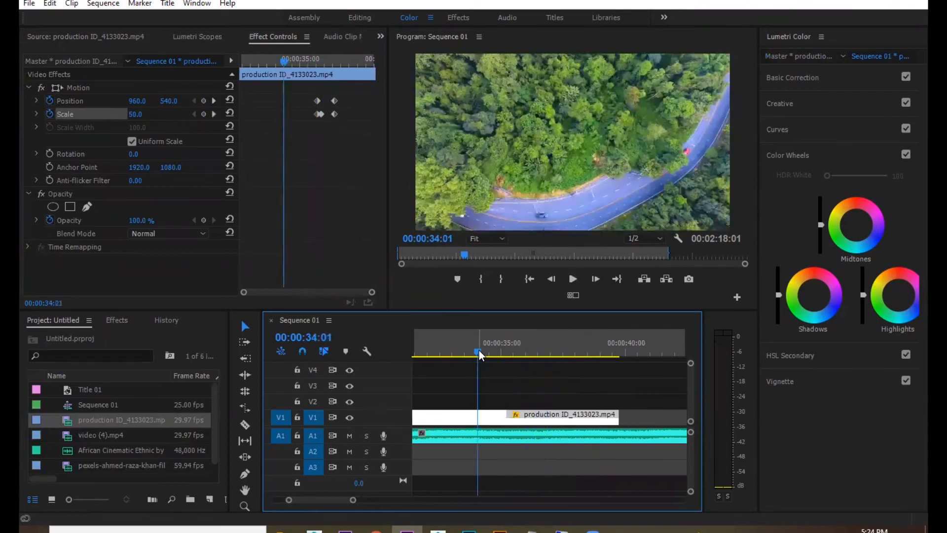
{"action": "key", "text": "space"}
{"action": "left_click", "coordinate": [295, 57]}
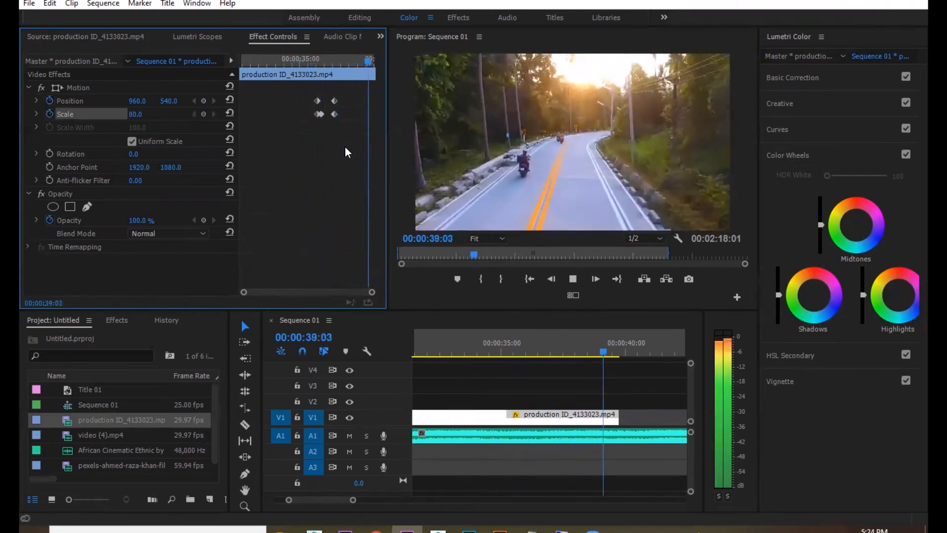
{"action": "key", "text": "space"}
{"action": "left_click_drag", "start_coordinate": [607, 343], "coordinate": [565, 354]}
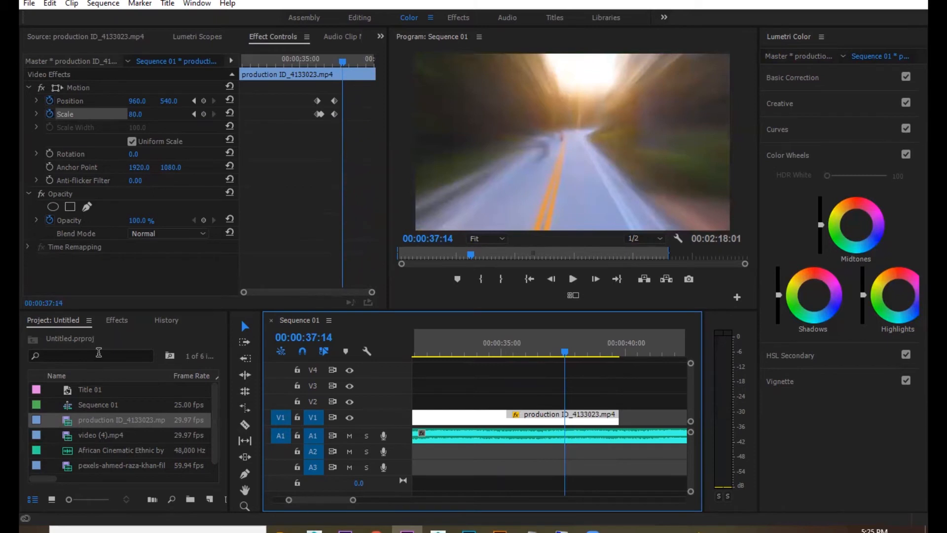
{"action": "key", "text": "space"}
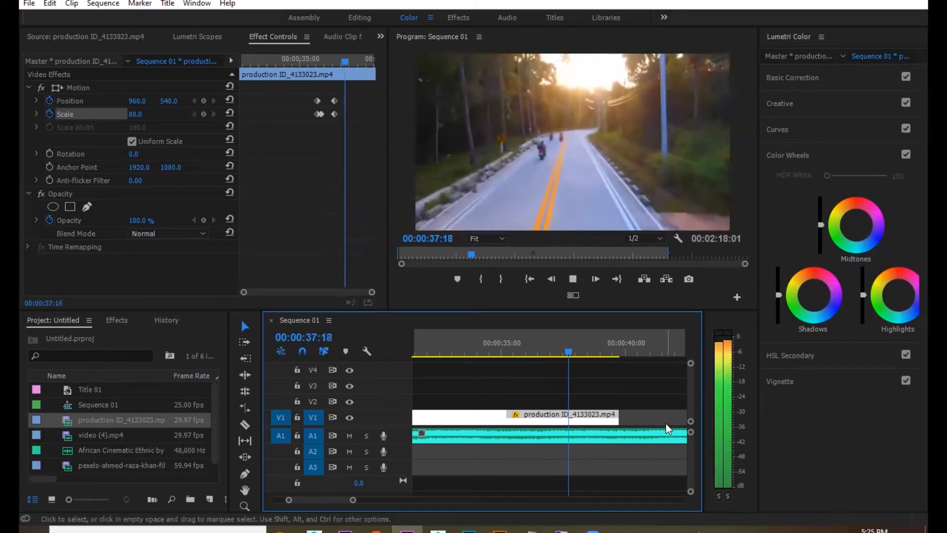
{"action": "key", "text": "space"}
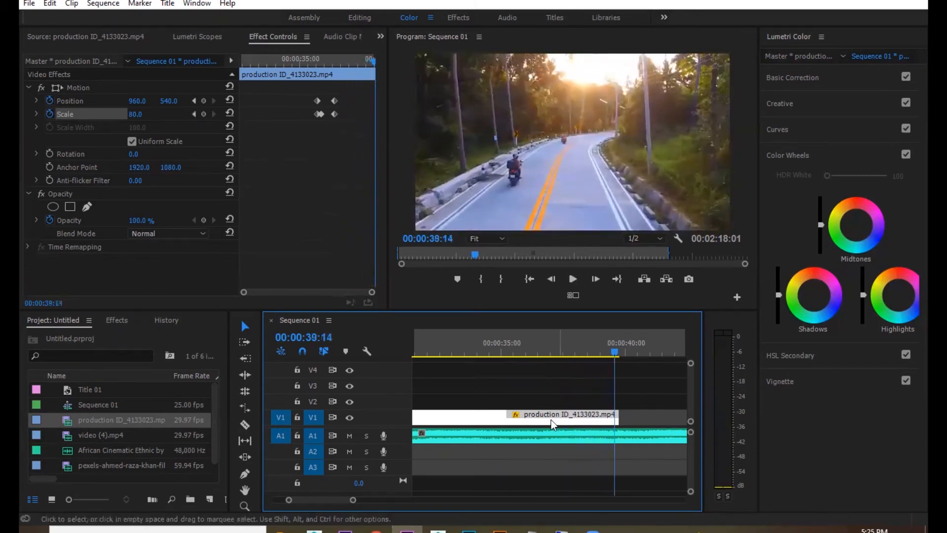
{"action": "left_click_drag", "start_coordinate": [618, 417], "coordinate": [605, 417]}
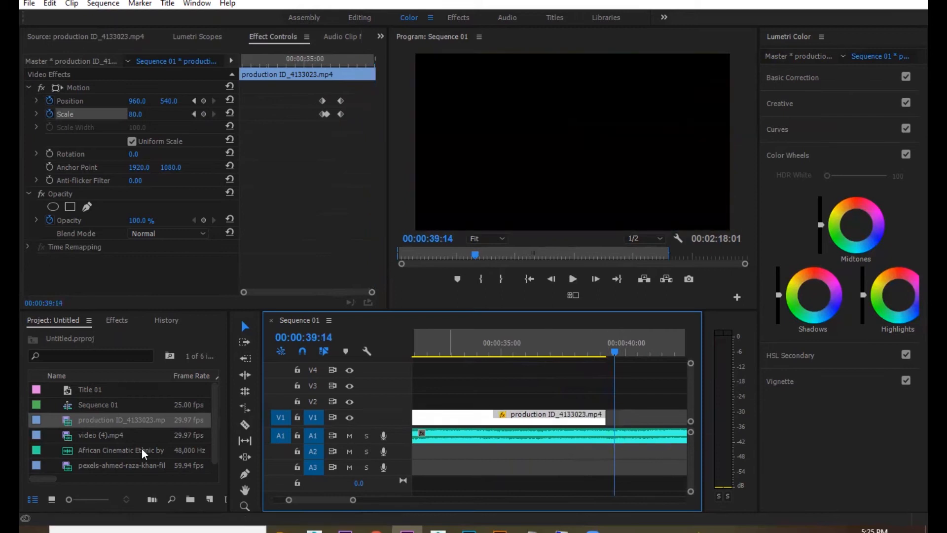
Step: Look through the rest of production ID_4133023.mp4, and preview video (12).mp4 from the VIDEO folder
{"action": "double_click", "coordinate": [63, 421]}
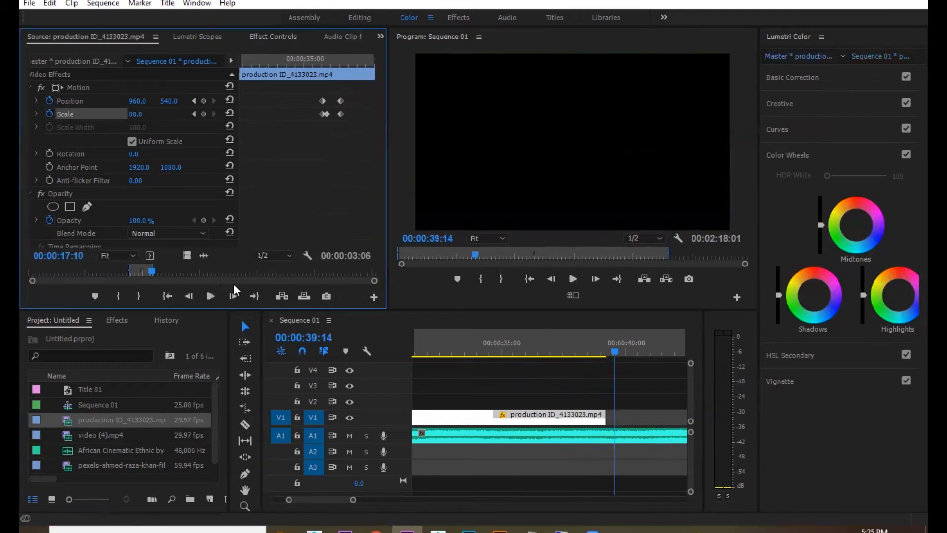
{"action": "left_click_drag", "start_coordinate": [170, 267], "coordinate": [342, 274]}
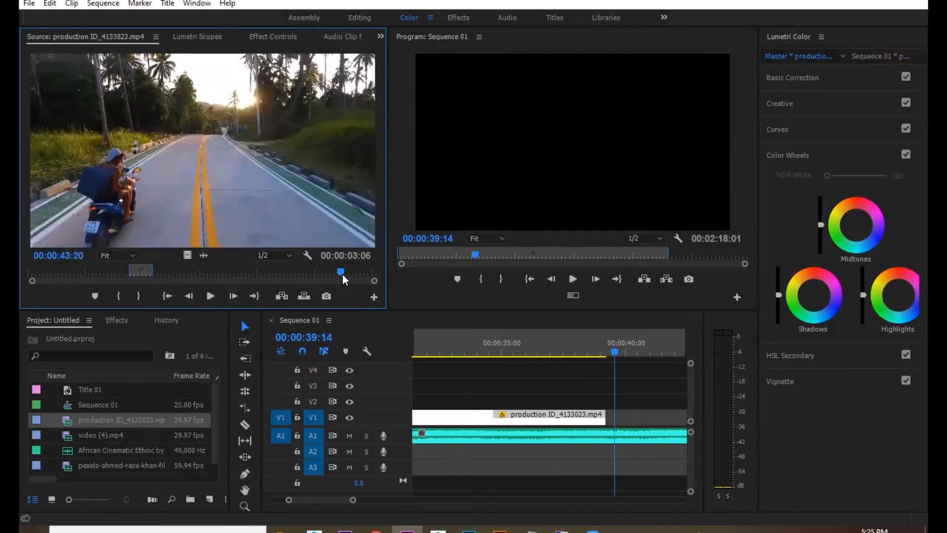
{"action": "left_click", "coordinate": [855, 0]}
{"action": "scroll", "coordinate": [377, 264], "scroll_direction": "down", "scroll_amount": 1}
{"action": "double_click", "coordinate": [346, 386]}
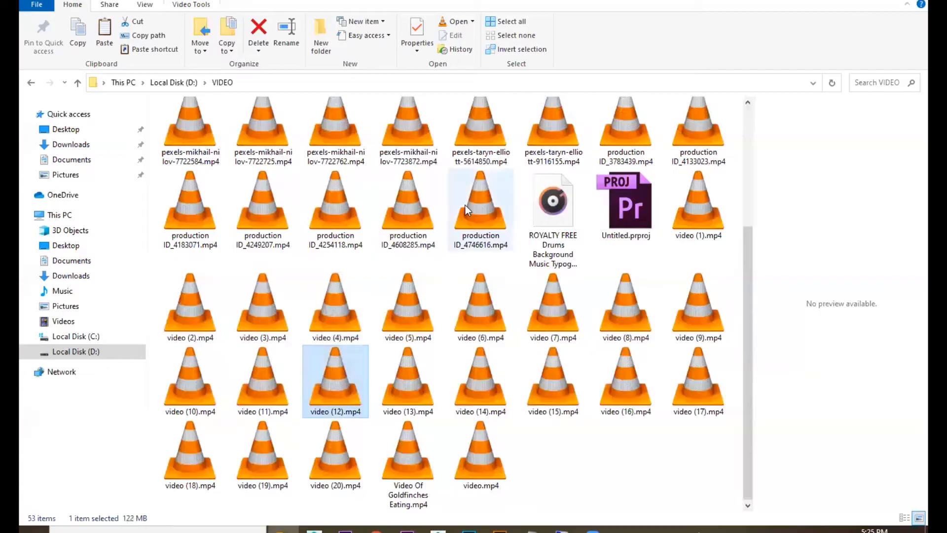
Step: Import video (12).mp4 from the VIDEO folder into the project and open it in the Source Monitor
{"action": "left_click_drag", "start_coordinate": [345, 389], "coordinate": [391, 507]}
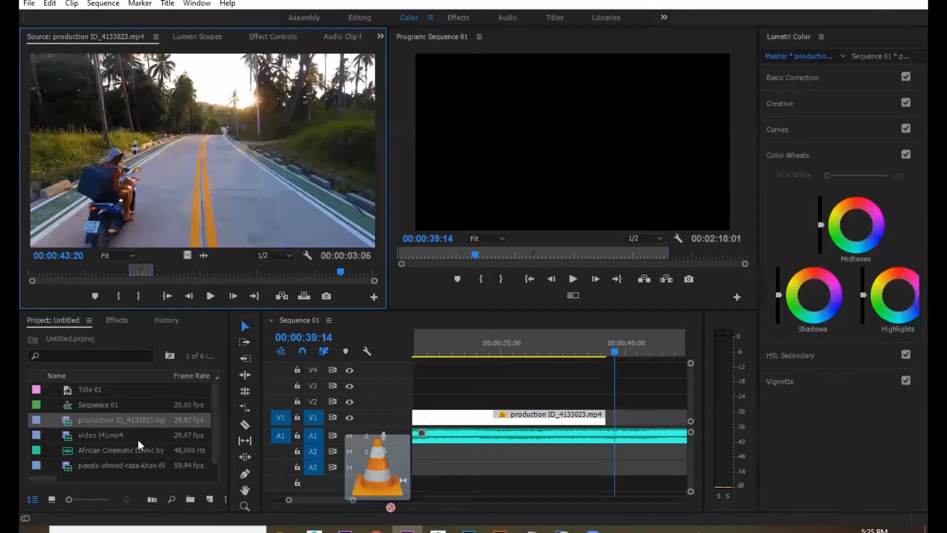
{"action": "left_click_drag", "start_coordinate": [86, 445], "coordinate": [72, 440]}
{"action": "double_click", "coordinate": [64, 448]}
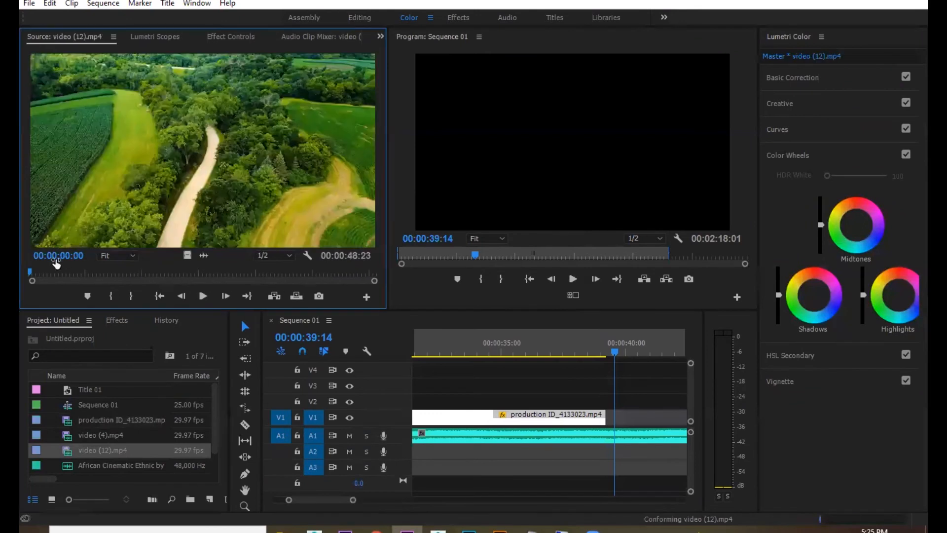
Step: Mark a 9:19 range of video (12).mp4 ending at 00:00:12:16 and place it on V1 after the road clip
{"action": "left_click_drag", "start_coordinate": [99, 274], "coordinate": [49, 270]}
{"action": "left_click", "coordinate": [112, 297]}
{"action": "left_click", "coordinate": [119, 272]}
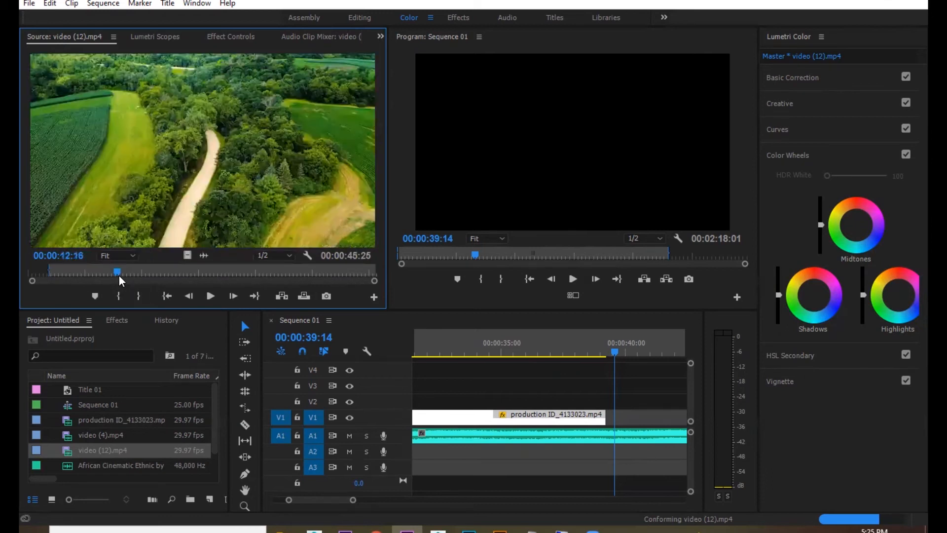
{"action": "left_click", "coordinate": [131, 296]}
{"action": "left_click_drag", "start_coordinate": [204, 257], "coordinate": [609, 422]}
Step: Set the Scale of the video (12).mp4 clip on V1 to 50 and shorten its end slightly while playing it with the music
{"action": "key", "text": "minus"}
{"action": "key", "text": "minus"}
{"action": "left_click_drag", "start_coordinate": [567, 351], "coordinate": [572, 359]}
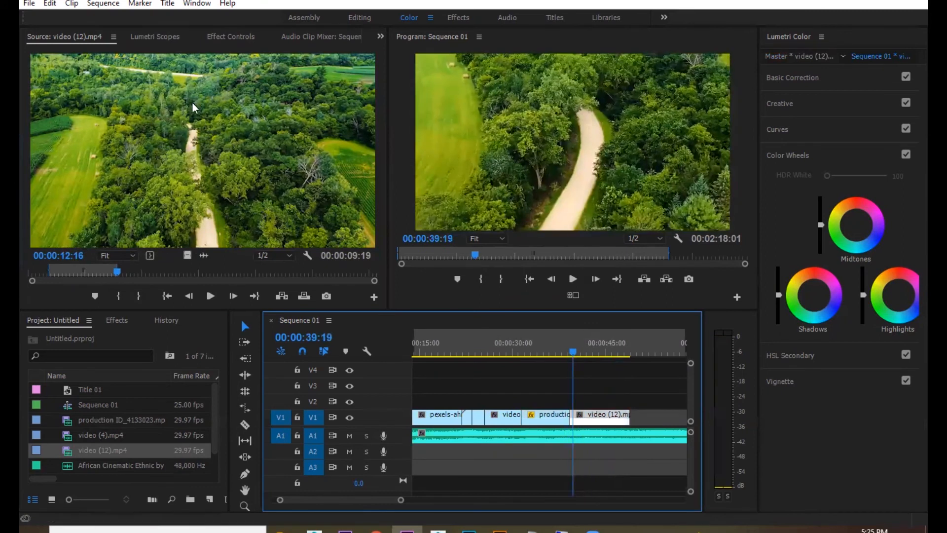
{"action": "left_click", "coordinate": [165, 37]}
{"action": "left_click", "coordinate": [229, 37]}
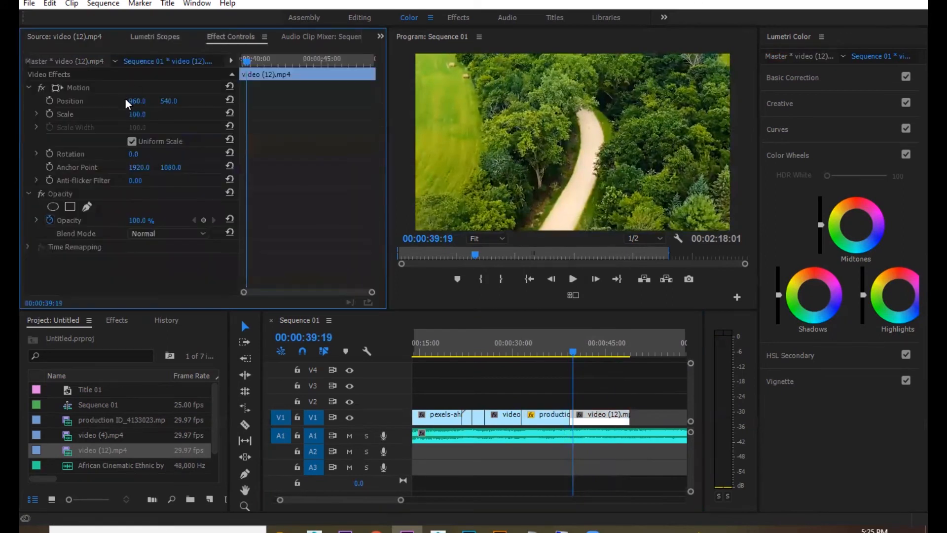
{"action": "left_click_drag", "start_coordinate": [135, 113], "coordinate": [128, 114]}
{"action": "key", "text": "space"}
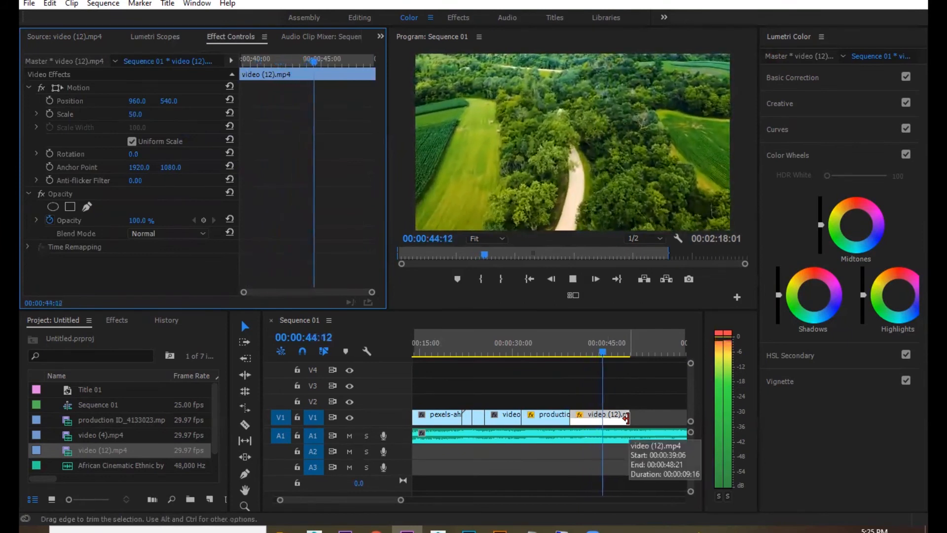
{"action": "left_click_drag", "start_coordinate": [625, 418], "coordinate": [617, 419]}
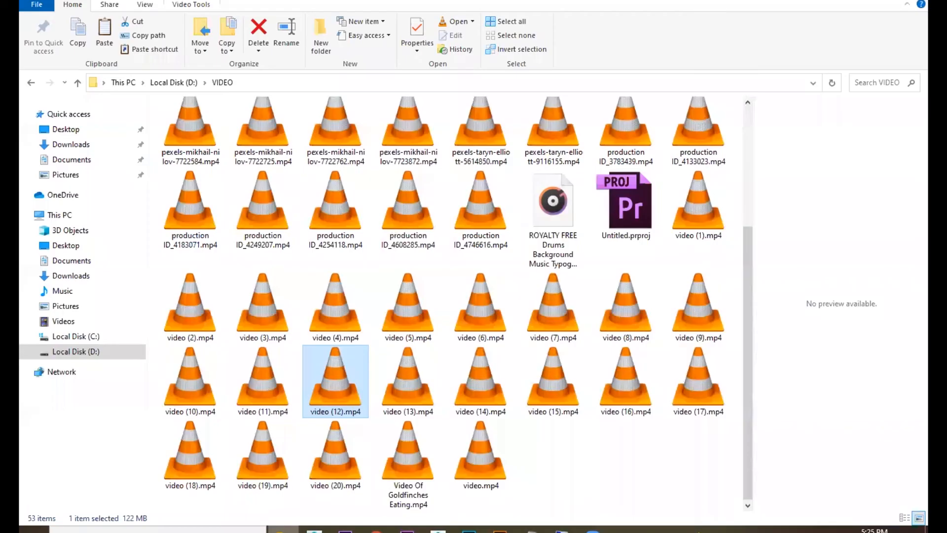
Step: Switch to the VIDEO folder and preview video (13).mp4, video (10).mp4, video (16).mp4 and video (17).mp4
{"action": "left_click", "coordinate": [282, 529]}
{"action": "double_click", "coordinate": [404, 378]}
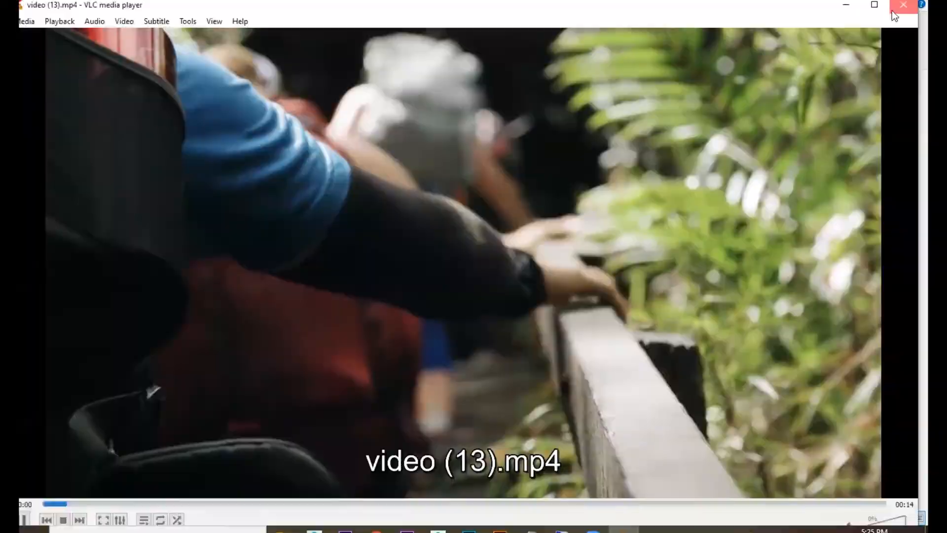
{"action": "left_click", "coordinate": [891, 11]}
{"action": "double_click", "coordinate": [194, 390]}
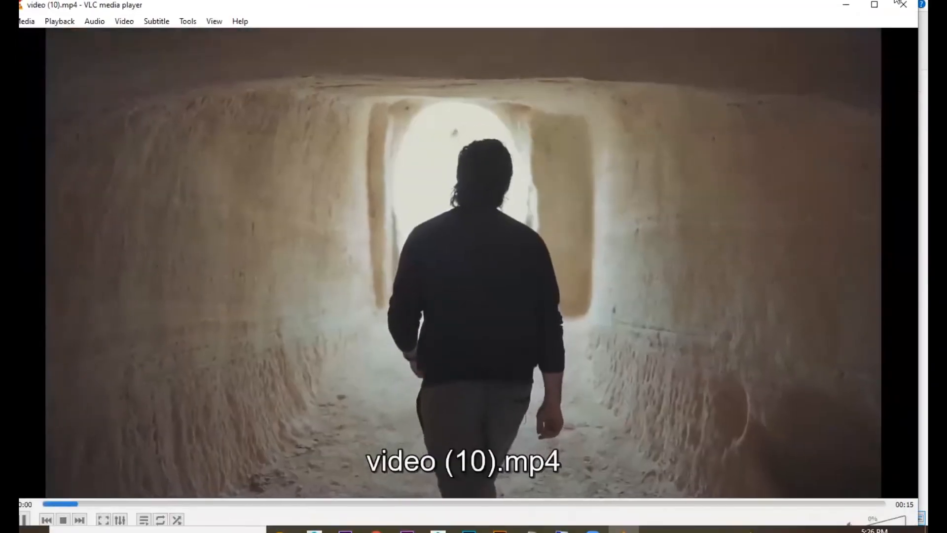
{"action": "left_click", "coordinate": [900, 5]}
{"action": "double_click", "coordinate": [617, 395]}
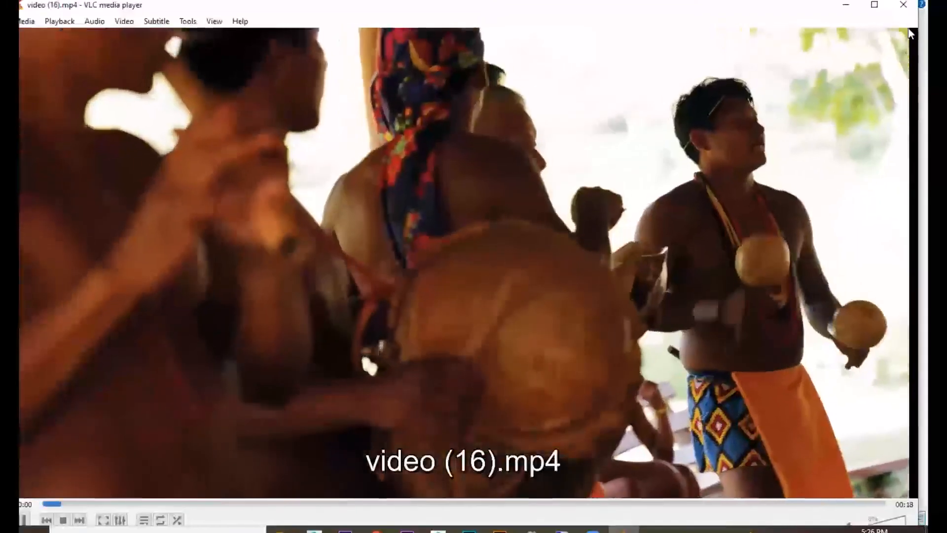
{"action": "left_click", "coordinate": [903, 4]}
{"action": "double_click", "coordinate": [696, 395]}
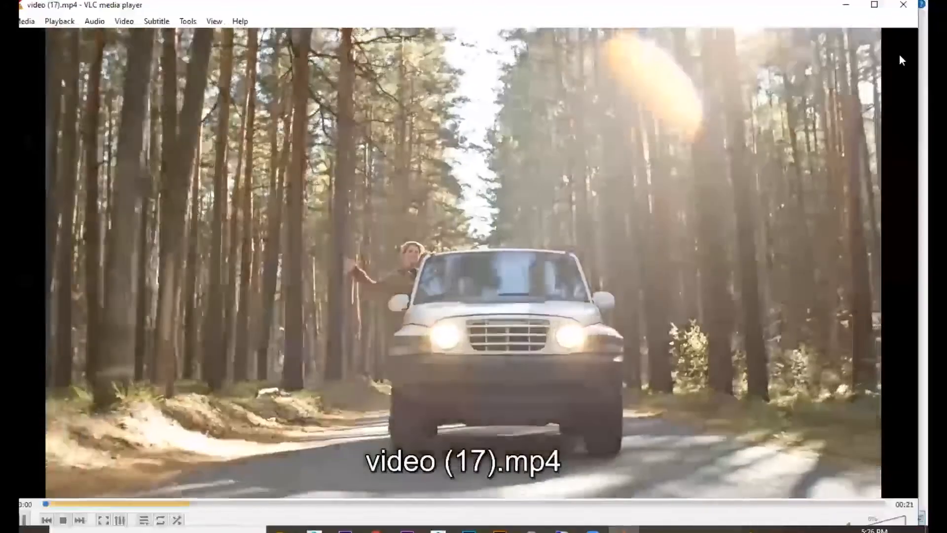
{"action": "left_click", "coordinate": [903, 5]}
Step: Preview Video Of Goldfinches Eating.mp4, video (20).mp4, video (19).mp4 and video (18).mp4 from the VIDEO folder
{"action": "double_click", "coordinate": [407, 456]}
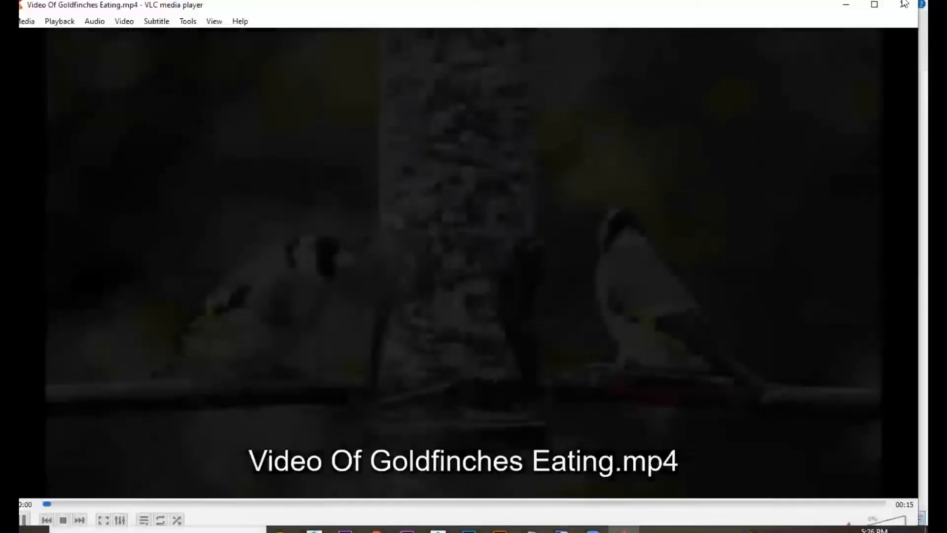
{"action": "left_click", "coordinate": [902, 4]}
{"action": "double_click", "coordinate": [340, 451]}
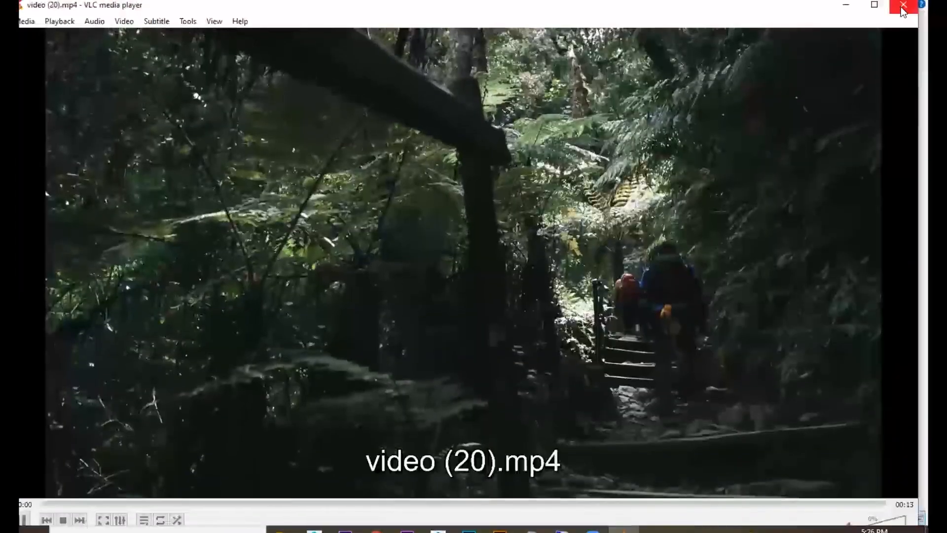
{"action": "left_click", "coordinate": [902, 6]}
{"action": "double_click", "coordinate": [259, 444]}
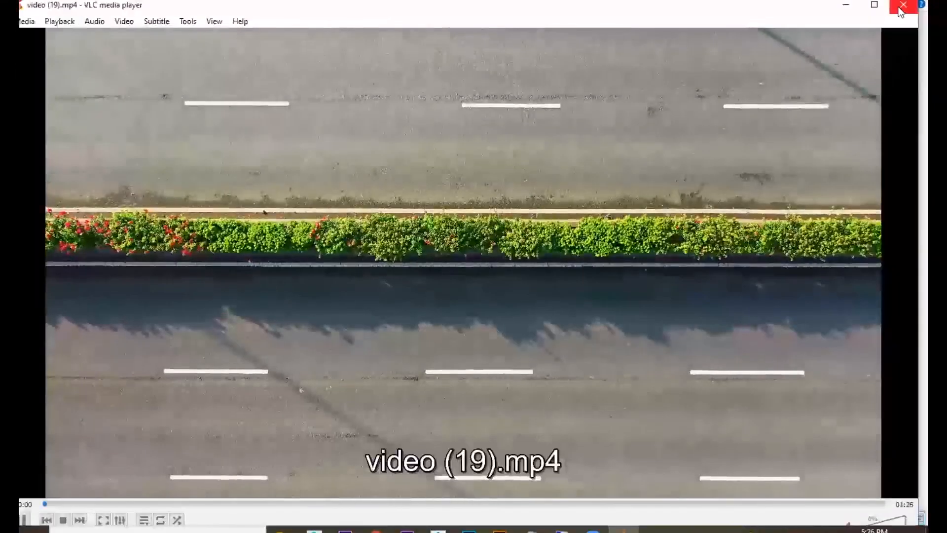
{"action": "left_click", "coordinate": [900, 10]}
{"action": "double_click", "coordinate": [198, 458]}
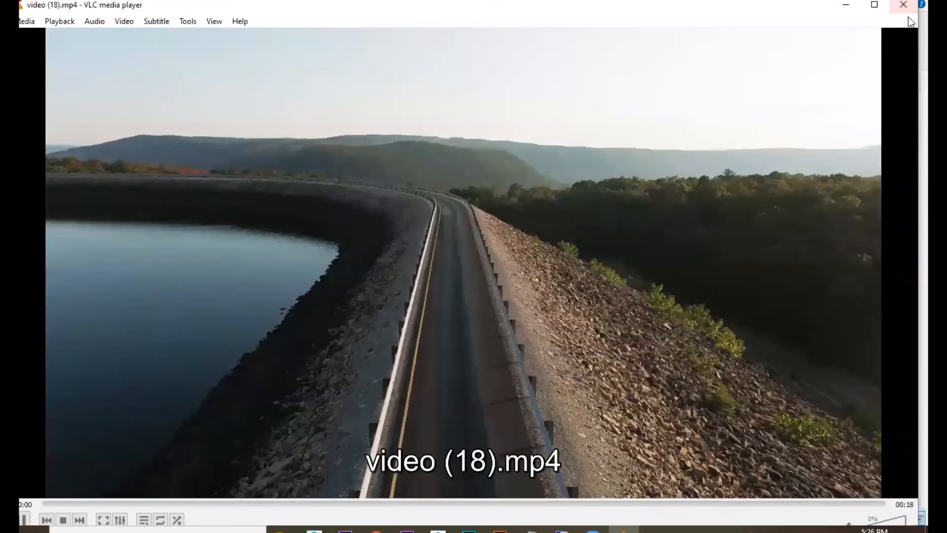
{"action": "left_click", "coordinate": [903, 5]}
Step: Import video (18).mp4 from the VIDEO folder into the Premiere Pro project and open it in the Source Monitor
{"action": "left_click_drag", "start_coordinate": [202, 448], "coordinate": [531, 460]}
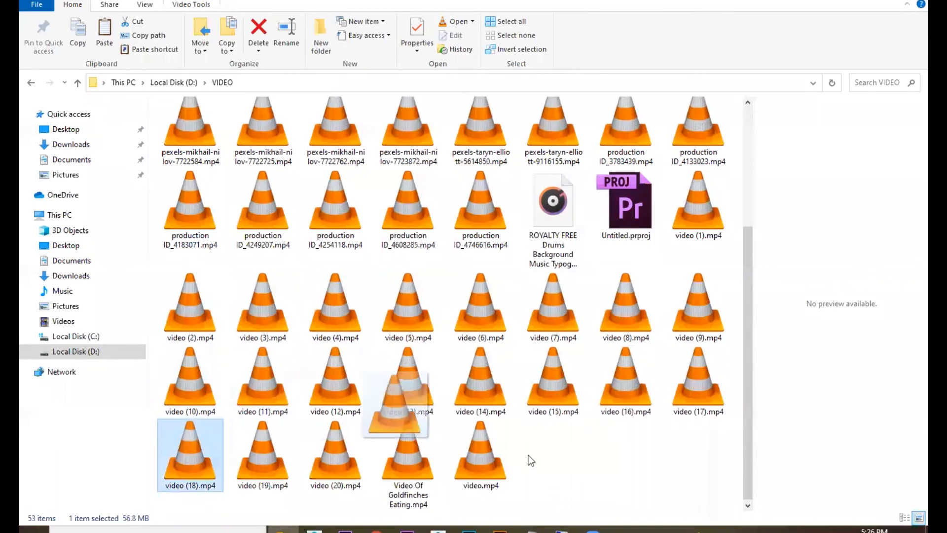
{"action": "left_click_drag", "start_coordinate": [583, 484], "coordinate": [147, 460]}
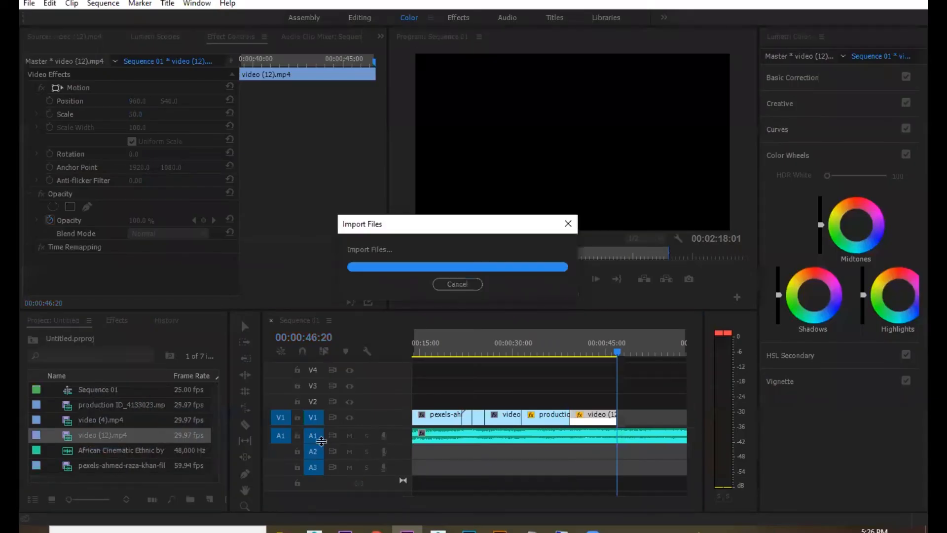
{"action": "double_click", "coordinate": [67, 390]}
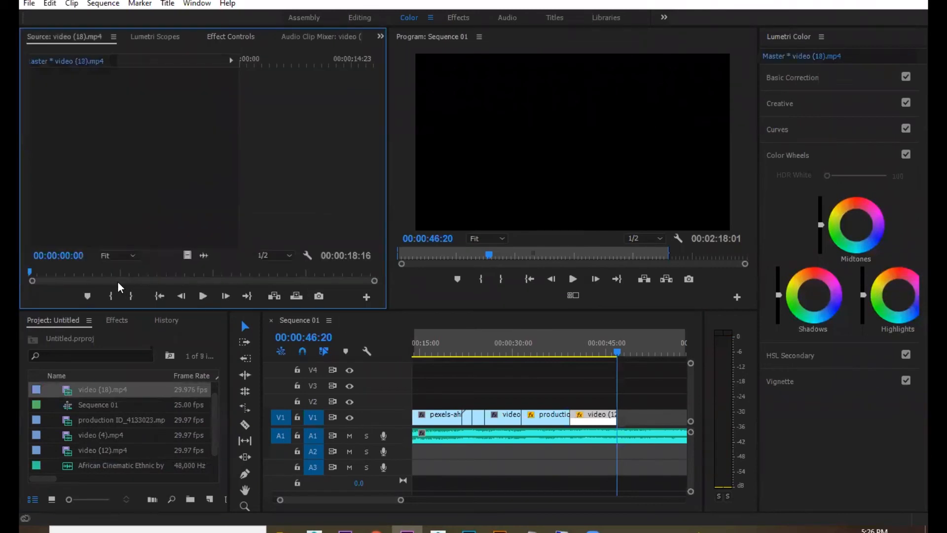
Step: Mark an in point near the middle of video (18).mp4 and an out point at 00:00:12:14
{"action": "left_click", "coordinate": [149, 275]}
{"action": "left_click_drag", "start_coordinate": [155, 277], "coordinate": [264, 271]}
{"action": "left_click", "coordinate": [111, 294]}
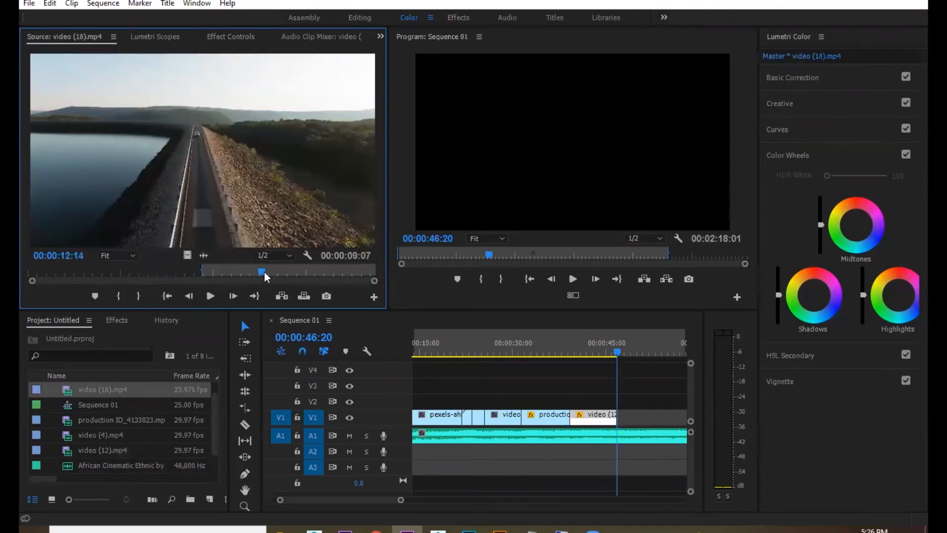
{"action": "left_click", "coordinate": [138, 296]}
Step: Return to the VIDEO folder in File Explorer and preview video (20).mp4, video (5).mp4 and video (4).mp4
{"action": "key", "text": "alt+Tab"}
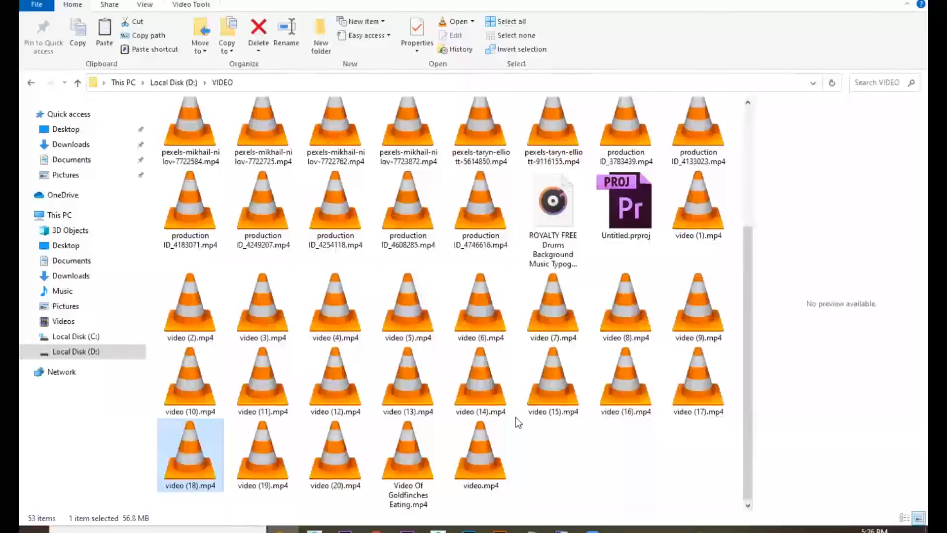
{"action": "double_click", "coordinate": [341, 446]}
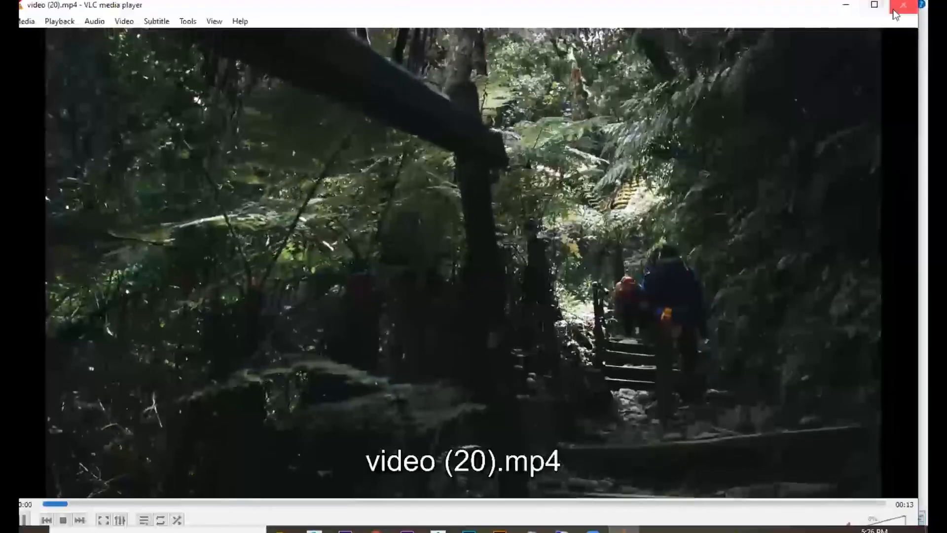
{"action": "left_click", "coordinate": [930, 3]}
{"action": "double_click", "coordinate": [409, 323]}
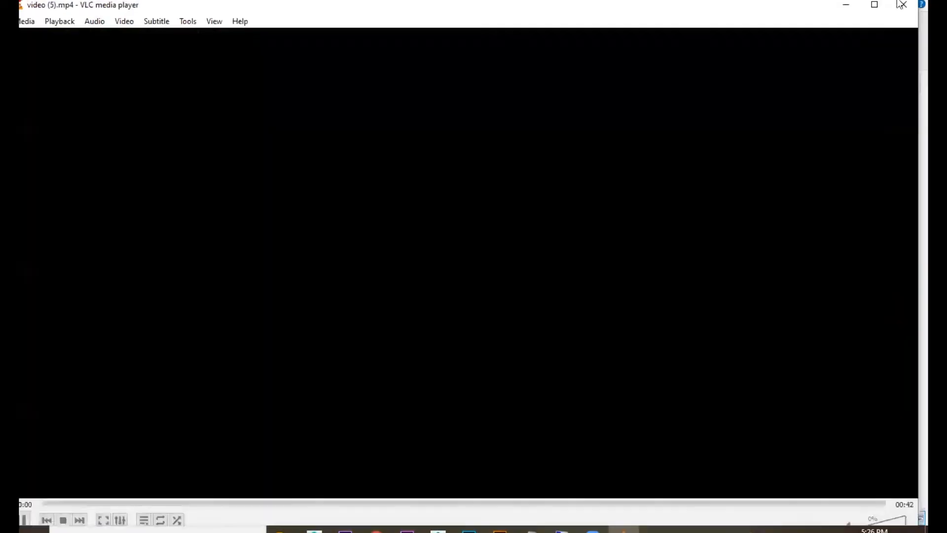
{"action": "key", "text": "alt+F4"}
{"action": "double_click", "coordinate": [347, 316]}
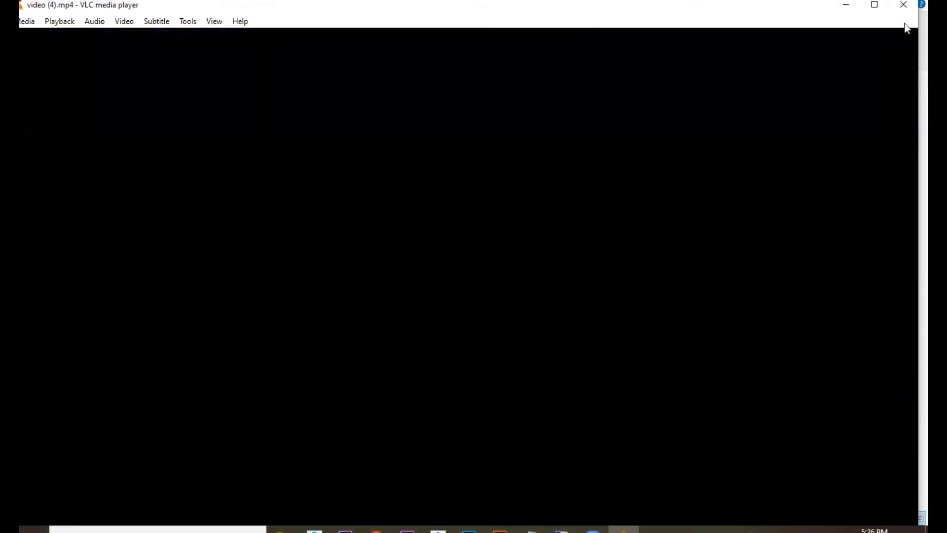
{"action": "left_click", "coordinate": [900, 5]}
Step: Preview video (3).mp4, video (2).mp4 and video (1).mp4 from the VIDEO folder
{"action": "double_click", "coordinate": [264, 315]}
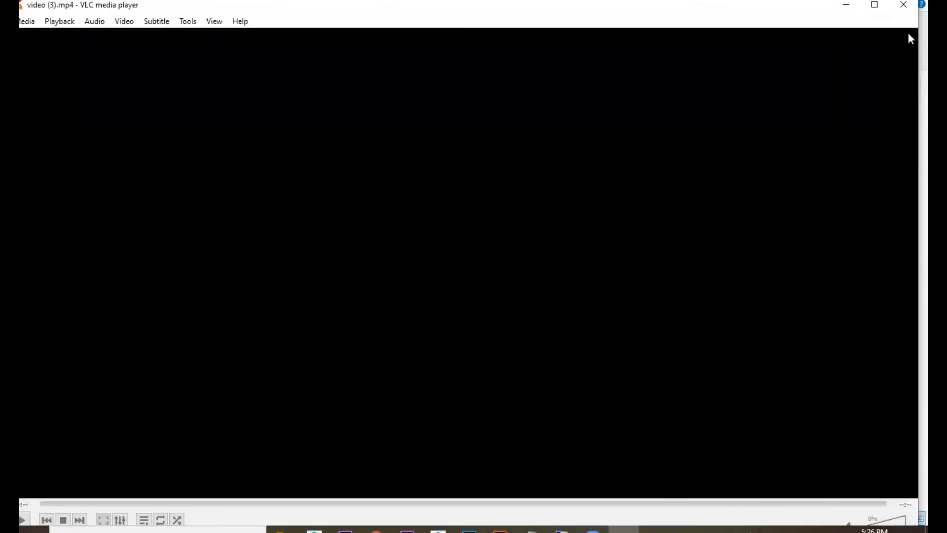
{"action": "left_click", "coordinate": [902, 6]}
{"action": "double_click", "coordinate": [191, 304]}
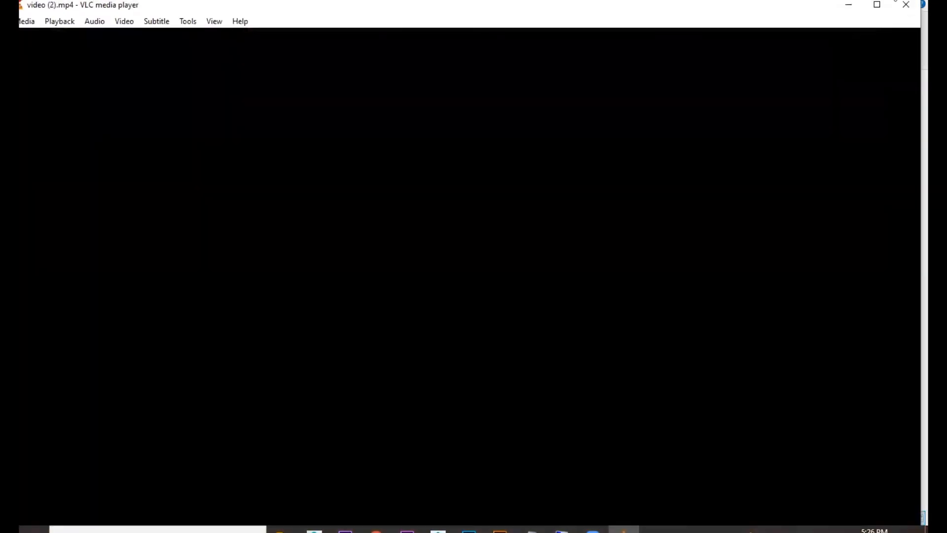
{"action": "left_click", "coordinate": [906, 6]}
{"action": "double_click", "coordinate": [704, 196]}
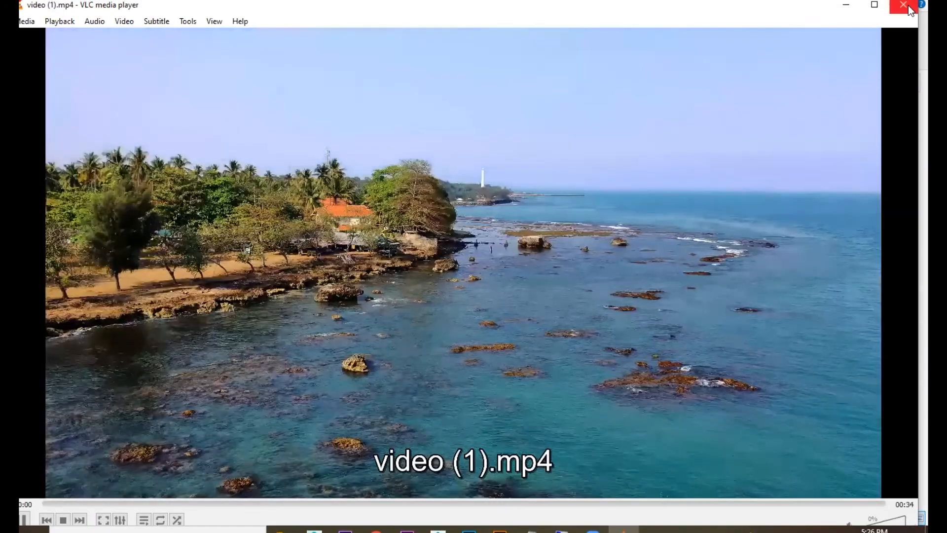
{"action": "left_click", "coordinate": [908, 5]}
Step: Preview production ID_4133023.mp4, production ID_3783439.mp4 and the pexels clip numbered 5614850
{"action": "double_click", "coordinate": [705, 126]}
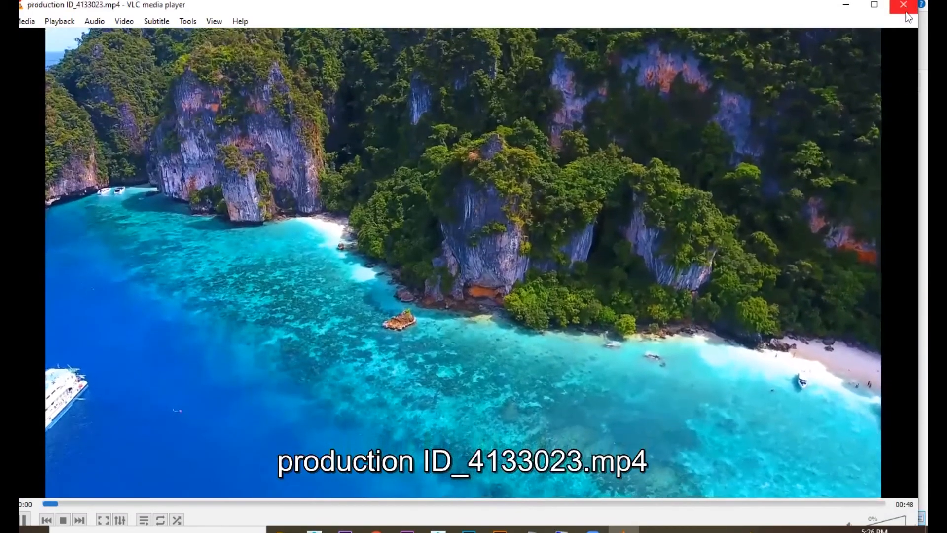
{"action": "left_click", "coordinate": [906, 6]}
{"action": "double_click", "coordinate": [626, 150]}
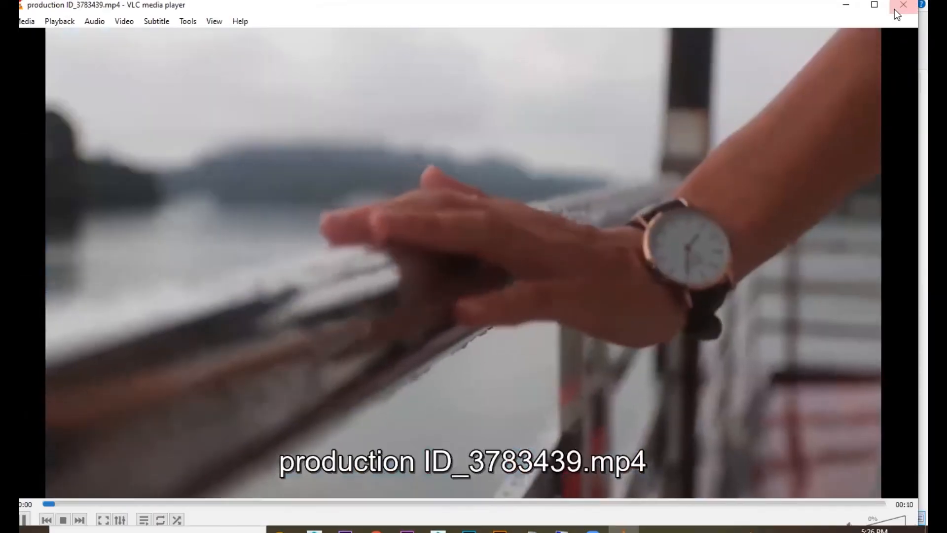
{"action": "left_click", "coordinate": [906, 5]}
{"action": "left_click", "coordinate": [480, 152]}
{"action": "double_click", "coordinate": [480, 152]}
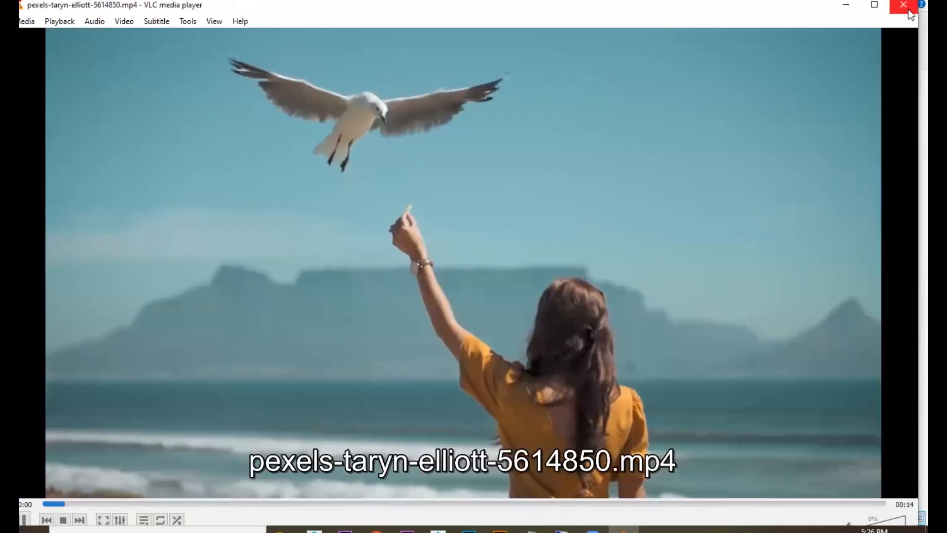
{"action": "left_click", "coordinate": [908, 6]}
Step: Preview the pexels animal clips numbered 7723872, 7722725 and 7722762
{"action": "double_click", "coordinate": [410, 146]}
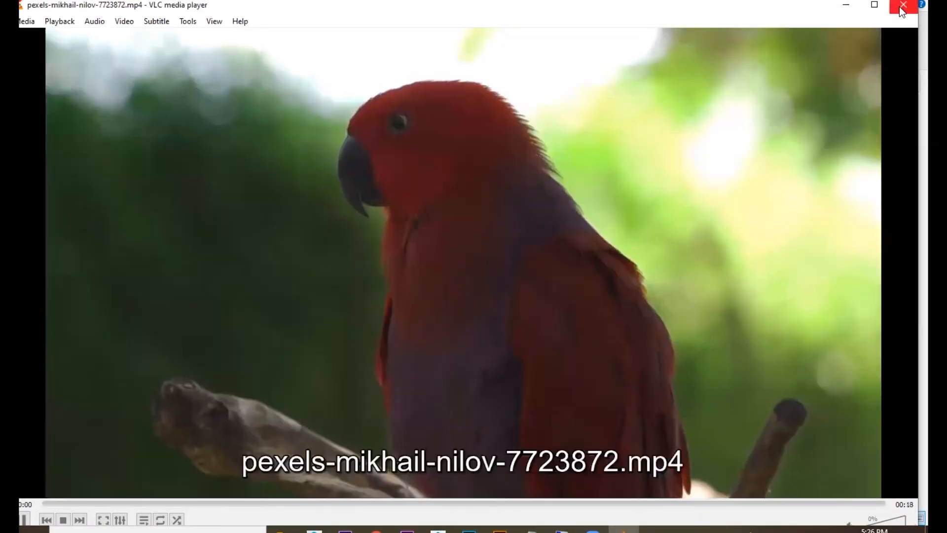
{"action": "left_click", "coordinate": [906, 5]}
{"action": "left_click", "coordinate": [274, 141]}
{"action": "double_click", "coordinate": [275, 141]}
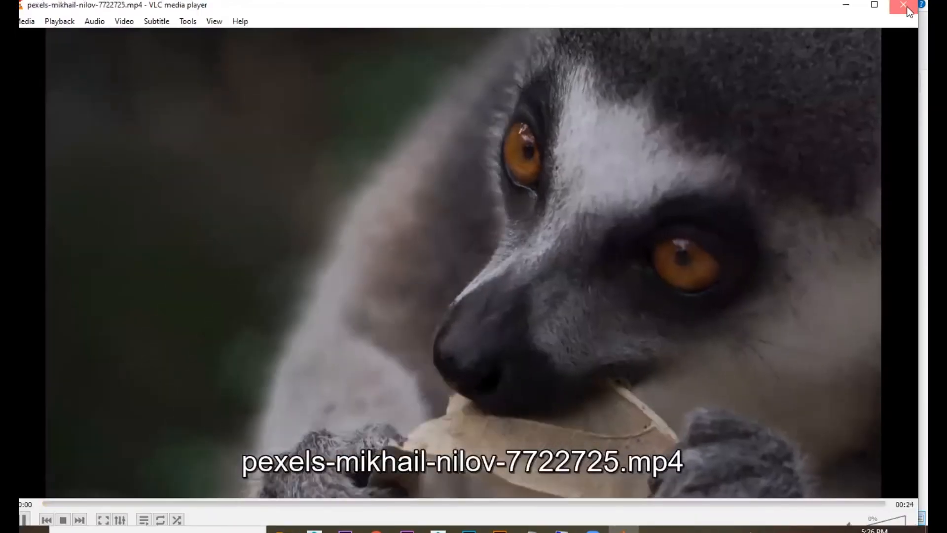
{"action": "left_click", "coordinate": [908, 4]}
{"action": "key", "text": "Right"}
{"action": "key", "text": "Return"}
{"action": "left_click", "coordinate": [909, 4]}
Step: Preview the pexels clips numbered 7710443 and 6871400 from the upper rows of the VIDEO folder
{"action": "scroll", "coordinate": [534, 285], "scroll_direction": "up", "scroll_amount": 3}
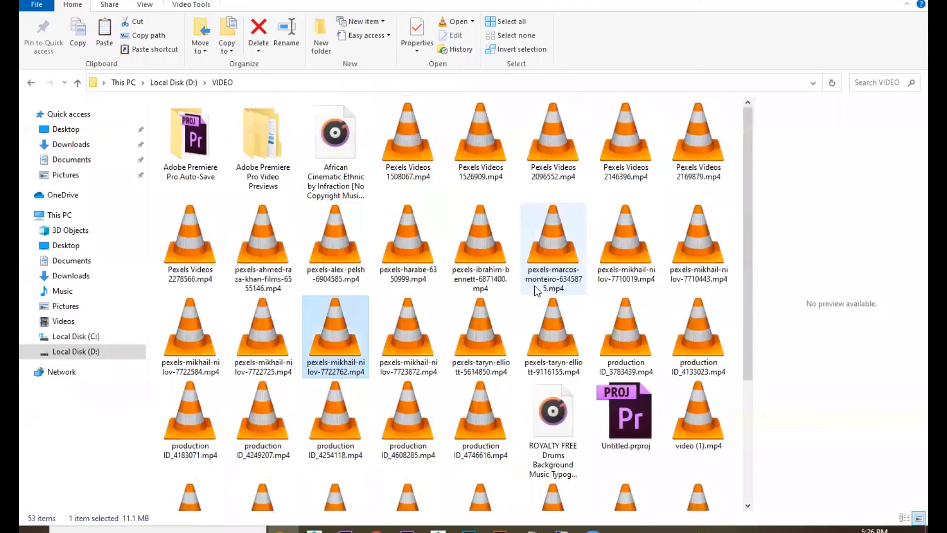
{"action": "left_click", "coordinate": [718, 241]}
{"action": "double_click", "coordinate": [720, 248]}
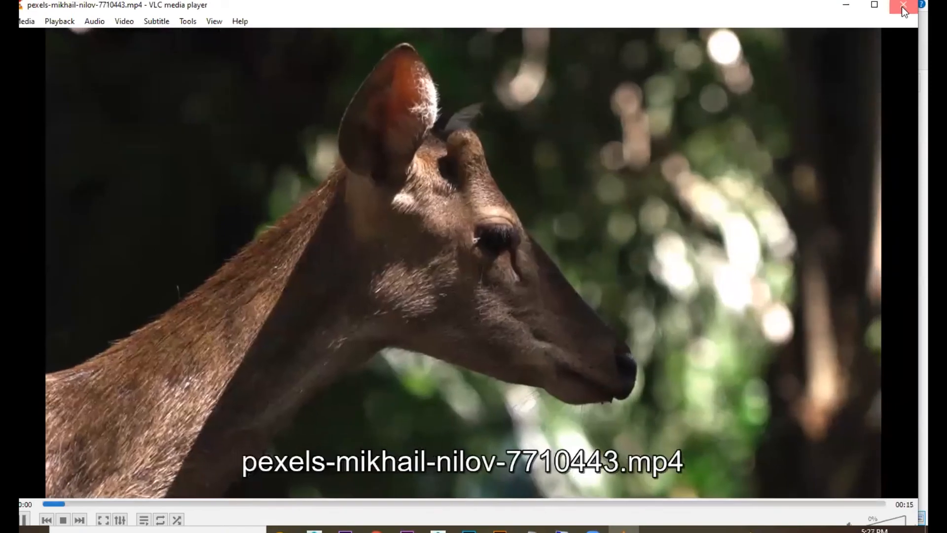
{"action": "left_click", "coordinate": [908, 5]}
{"action": "double_click", "coordinate": [461, 238]}
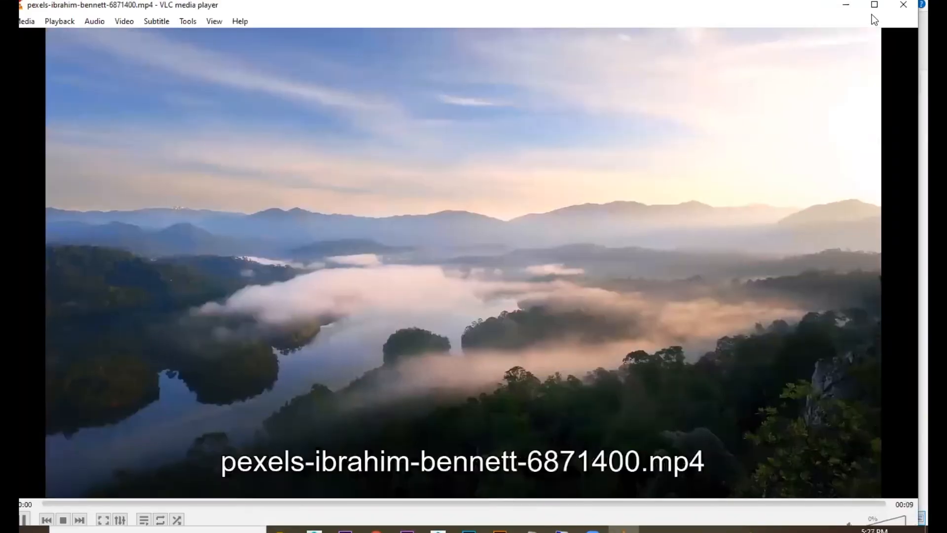
{"action": "left_click", "coordinate": [908, 5]}
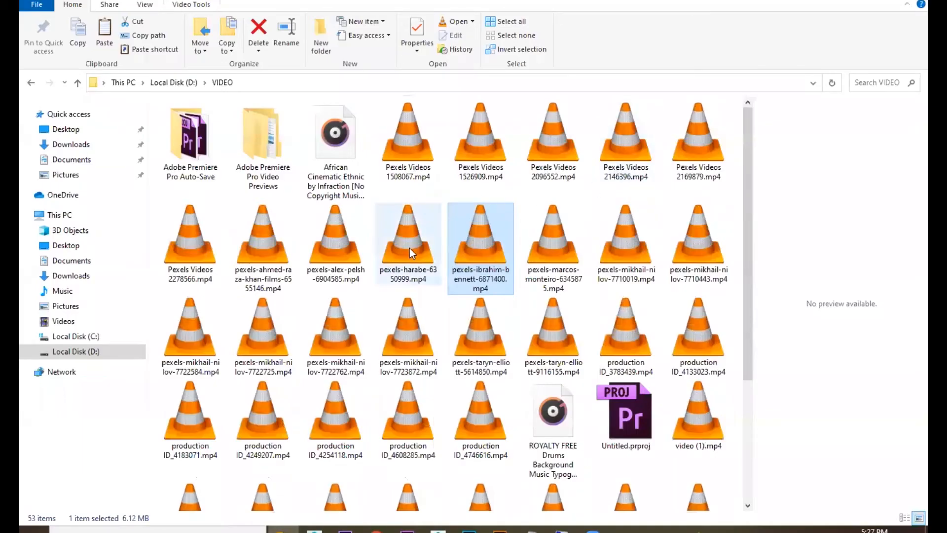
Step: Preview the pexels clips numbered 6350999, 6904585 and 6555146
{"action": "double_click", "coordinate": [396, 250]}
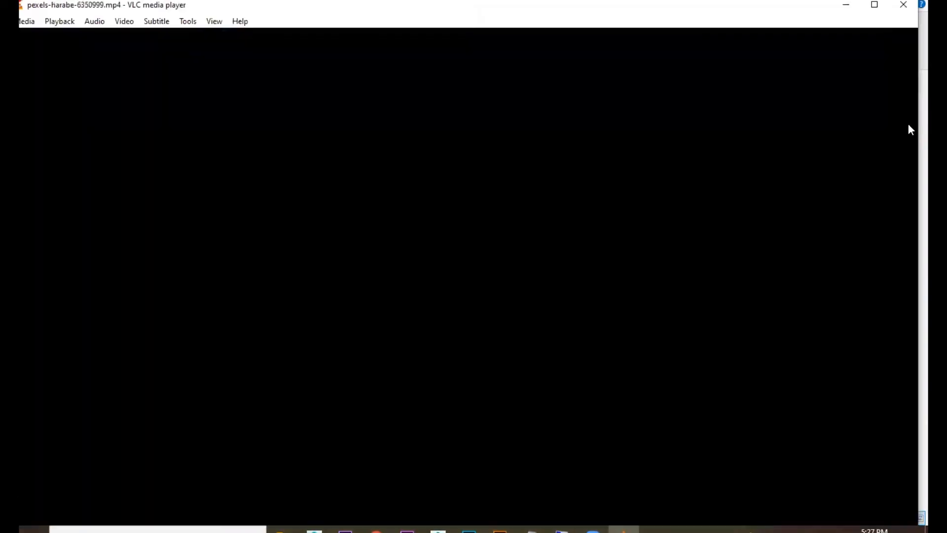
{"action": "left_click", "coordinate": [907, 5]}
{"action": "double_click", "coordinate": [321, 253]}
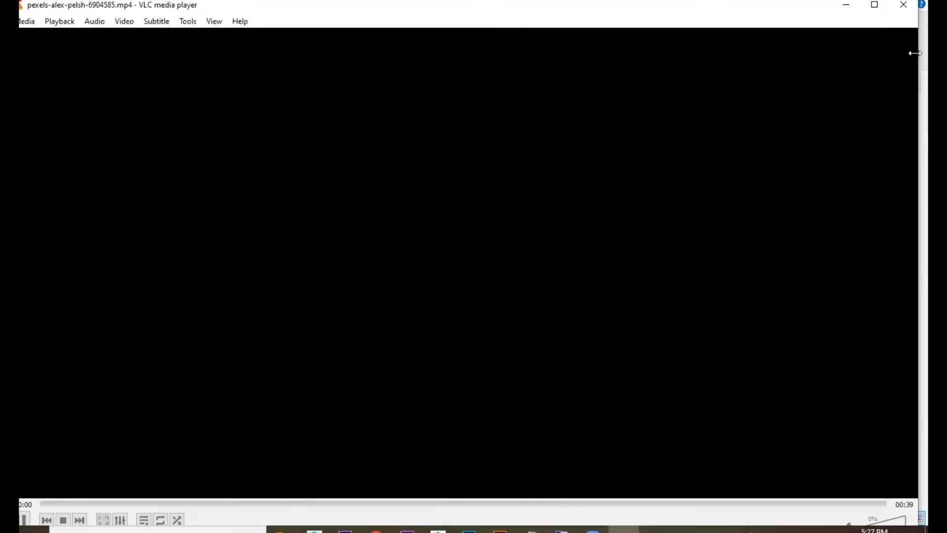
{"action": "left_click", "coordinate": [909, 4]}
{"action": "double_click", "coordinate": [283, 227]}
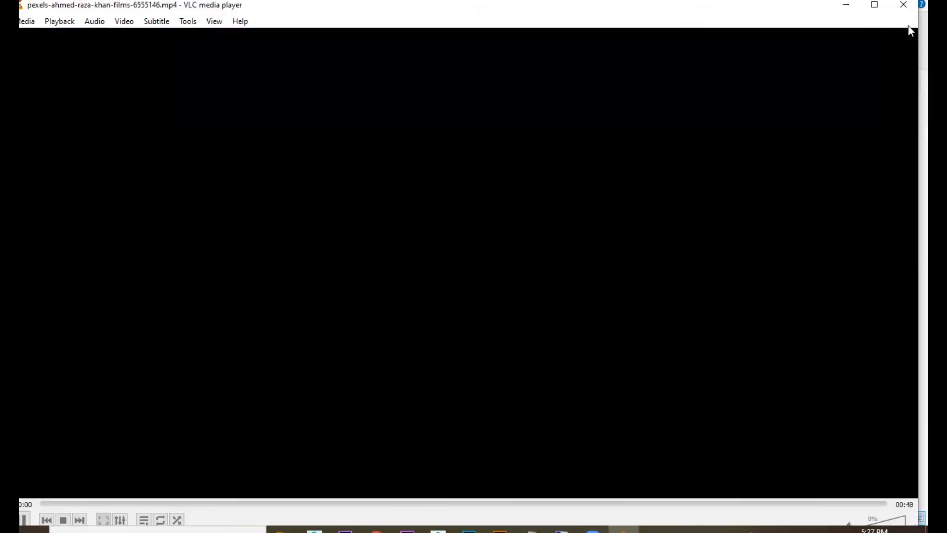
{"action": "left_click", "coordinate": [907, 5]}
Step: Preview Pexels Videos 2278566.mp4, Pexels Videos 2169879.mp4 and Pexels Videos 2096552.mp4
{"action": "double_click", "coordinate": [192, 237]}
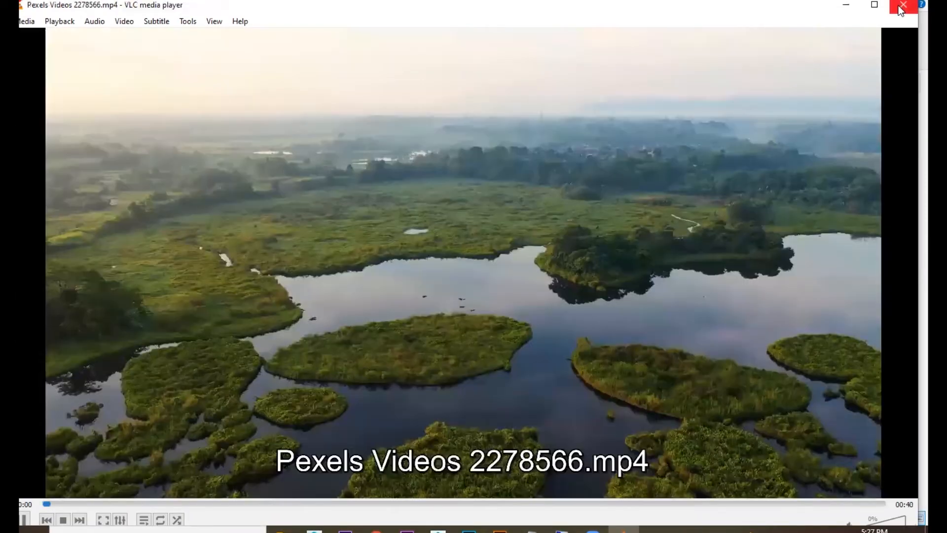
{"action": "left_click", "coordinate": [898, 5]}
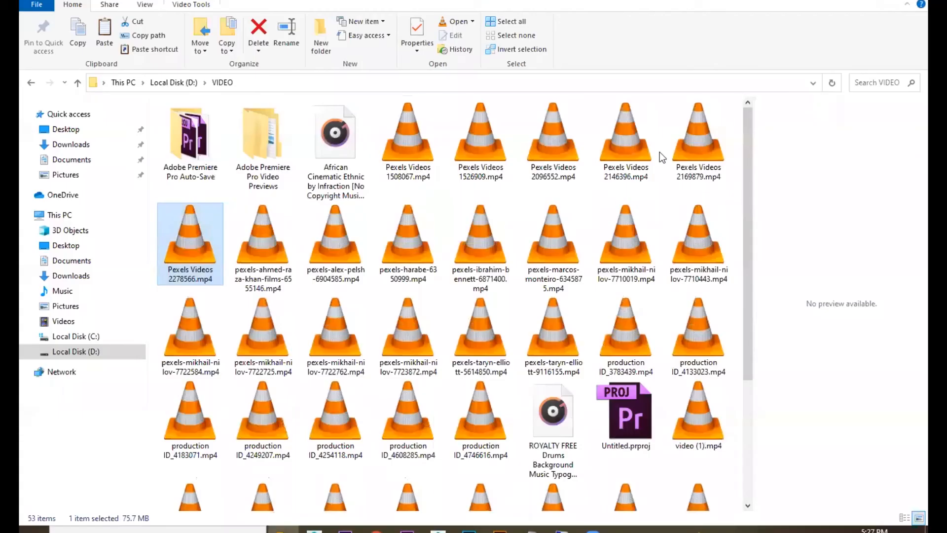
{"action": "double_click", "coordinate": [715, 149]}
{"action": "left_click", "coordinate": [903, 5]}
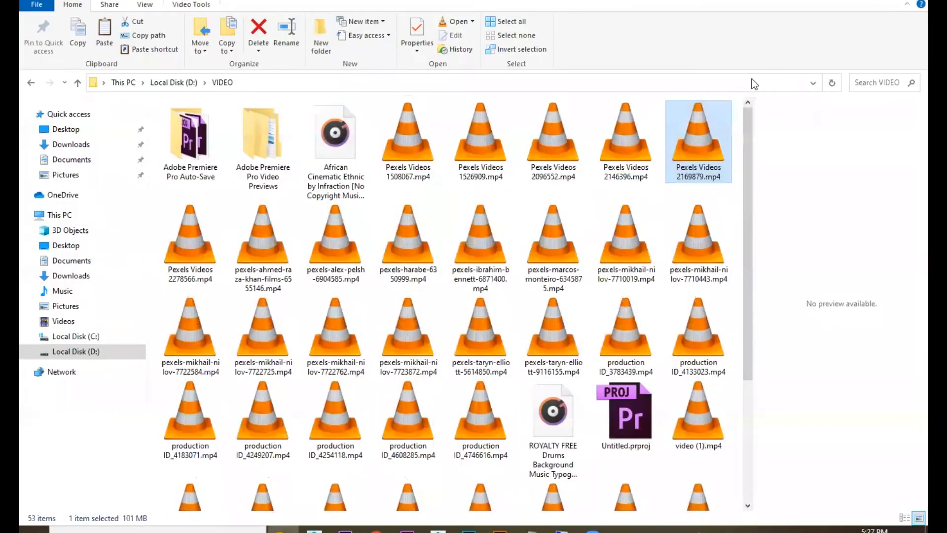
{"action": "left_click", "coordinate": [558, 146]}
{"action": "double_click", "coordinate": [557, 147]}
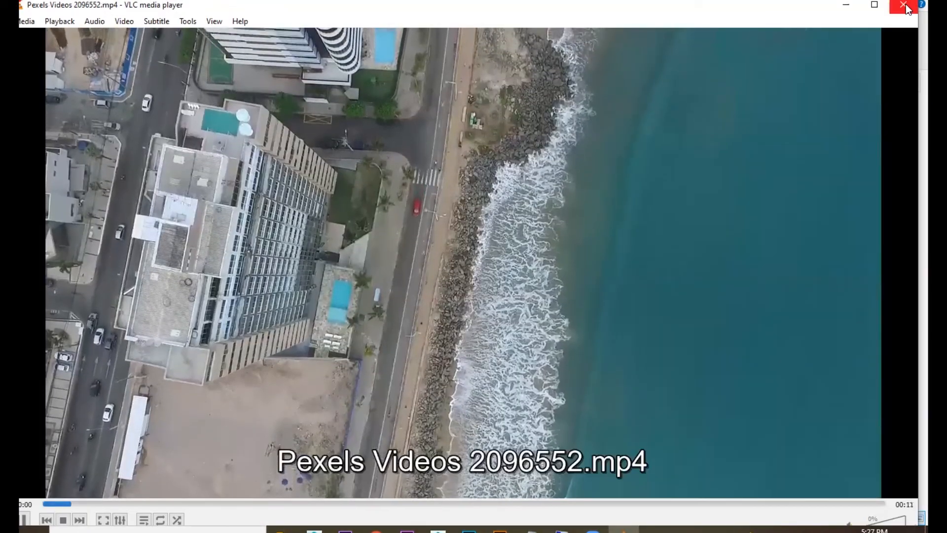
Step: Close the preview of Pexels Videos 2096552.mp4, import the clip into the Premiere Pro project and load it in the source monitor
{"action": "key", "text": "ctrl+q"}
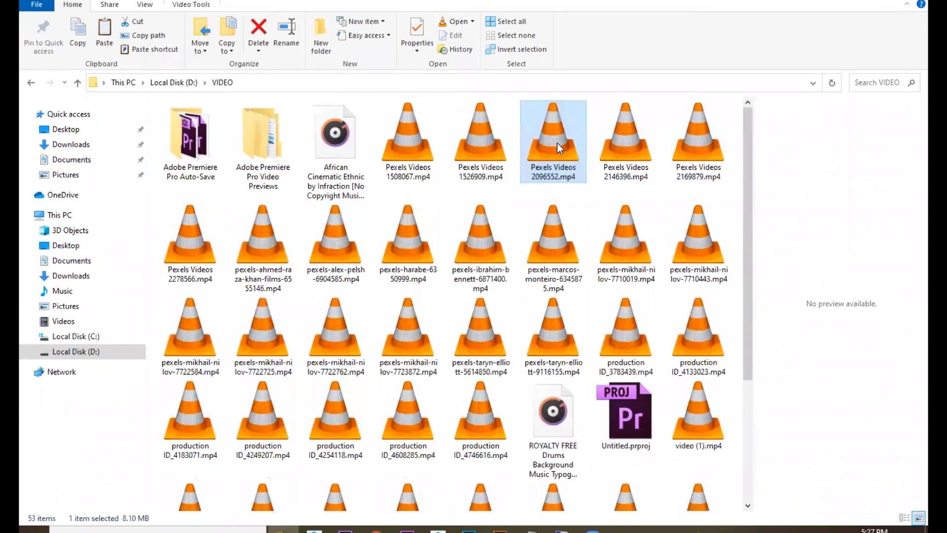
{"action": "left_click_drag", "start_coordinate": [568, 150], "coordinate": [108, 435]}
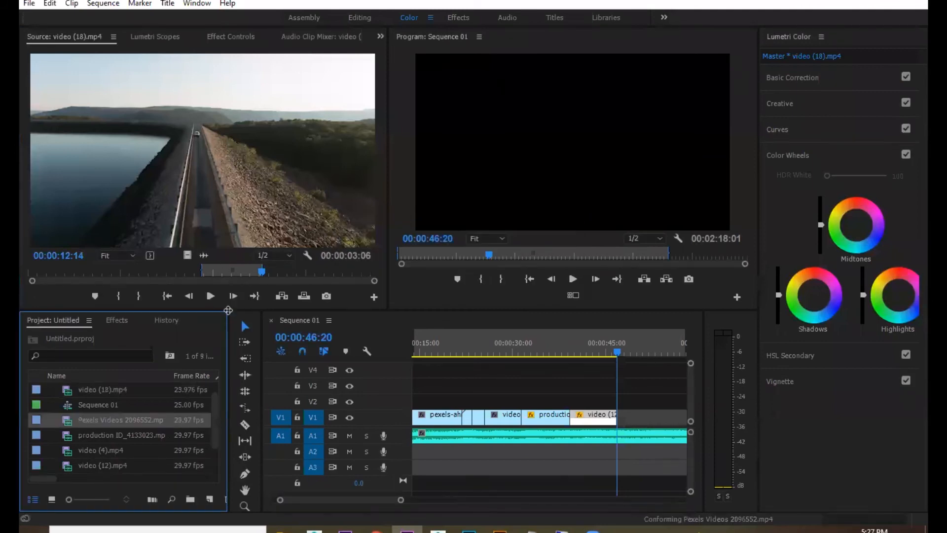
{"action": "double_click", "coordinate": [67, 421]}
Step: Mark a 00:00:01:12 excerpt at the start of Pexels Videos 2096552.mp4 and place it on V2 at 00:00:41:18
{"action": "left_click_drag", "start_coordinate": [596, 347], "coordinate": [607, 348]}
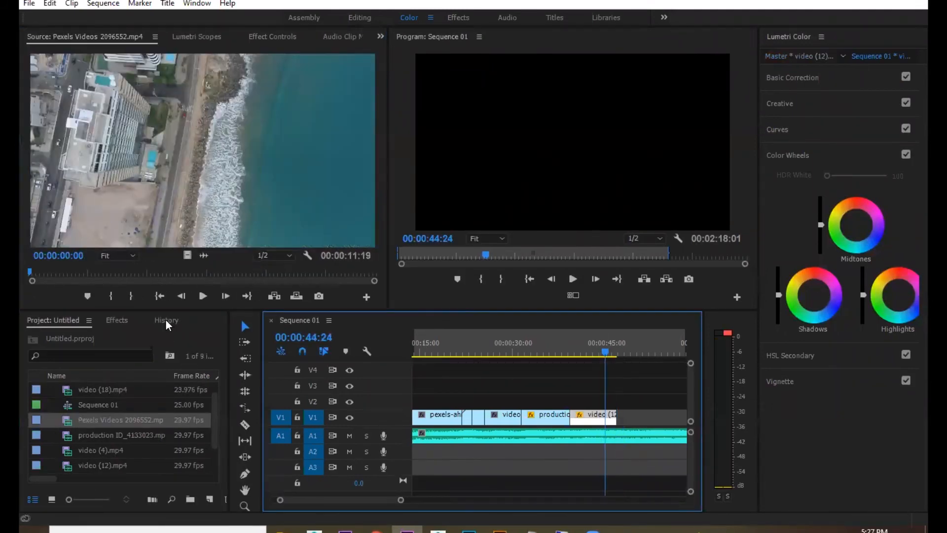
{"action": "left_click", "coordinate": [567, 348]}
{"action": "key", "text": "space"}
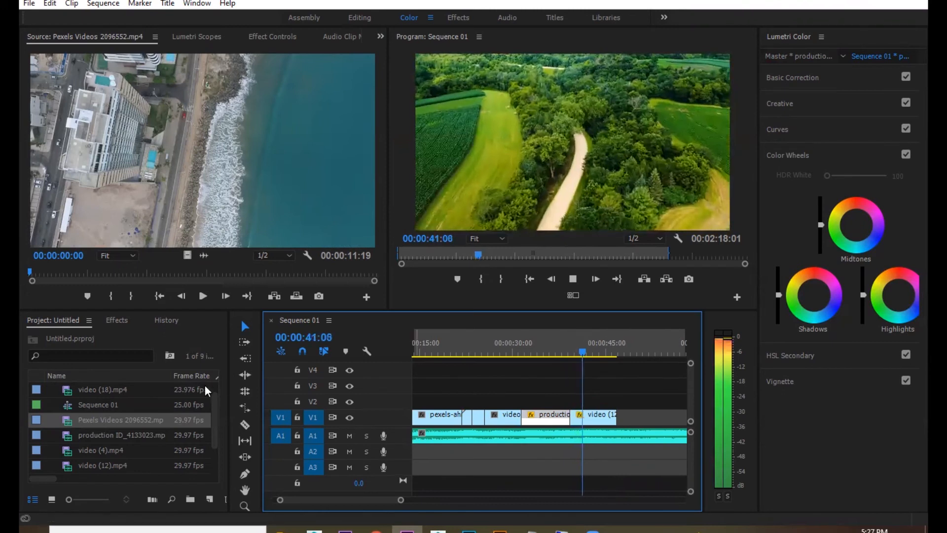
{"action": "key", "text": "space"}
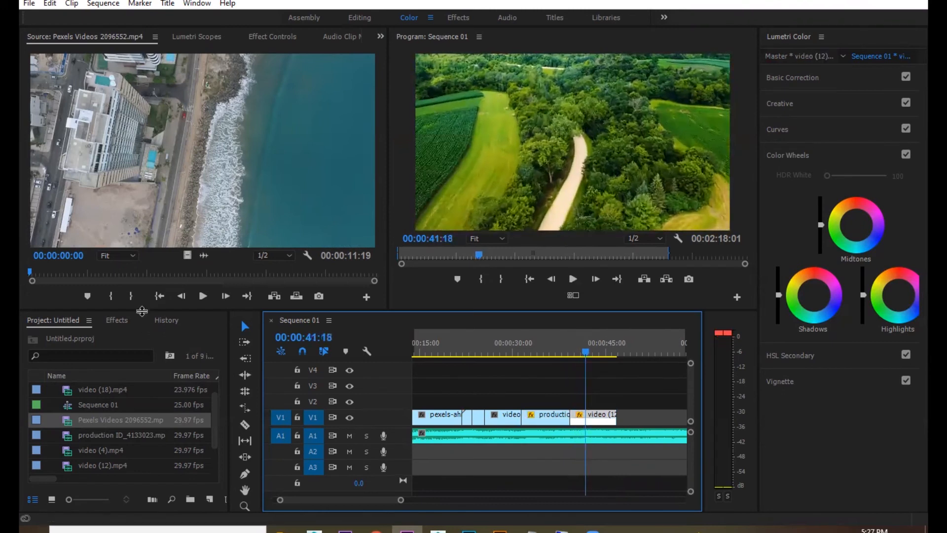
{"action": "left_click", "coordinate": [113, 295]}
{"action": "key", "text": "space"}
{"action": "left_click", "coordinate": [140, 297]}
{"action": "left_click_drag", "start_coordinate": [188, 256], "coordinate": [584, 402]}
Step: Play back the sequence around the coastal clip on V2 up to about 00:00:43:05
{"action": "key", "text": "="}
{"action": "key", "text": "="}
{"action": "key", "text": "="}
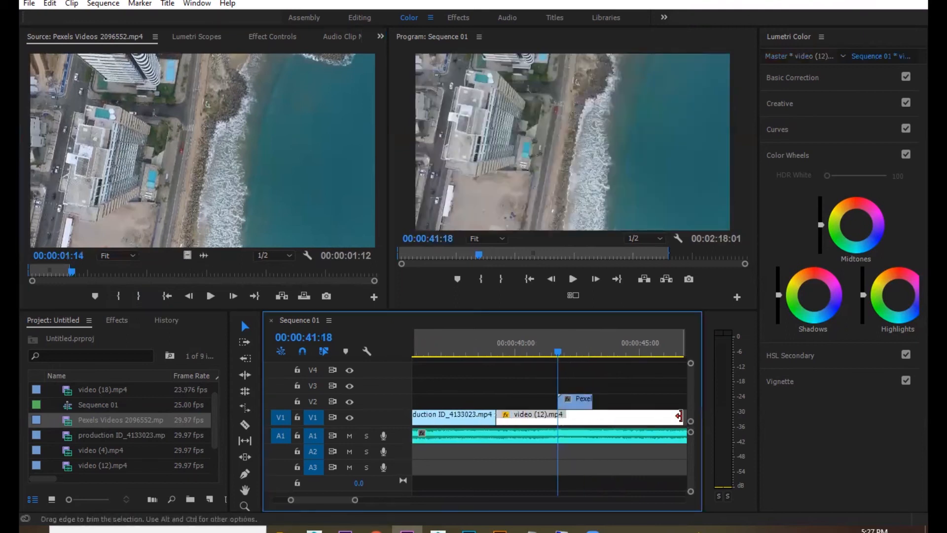
{"action": "left_click_drag", "start_coordinate": [563, 355], "coordinate": [524, 354]}
{"action": "key", "text": "space"}
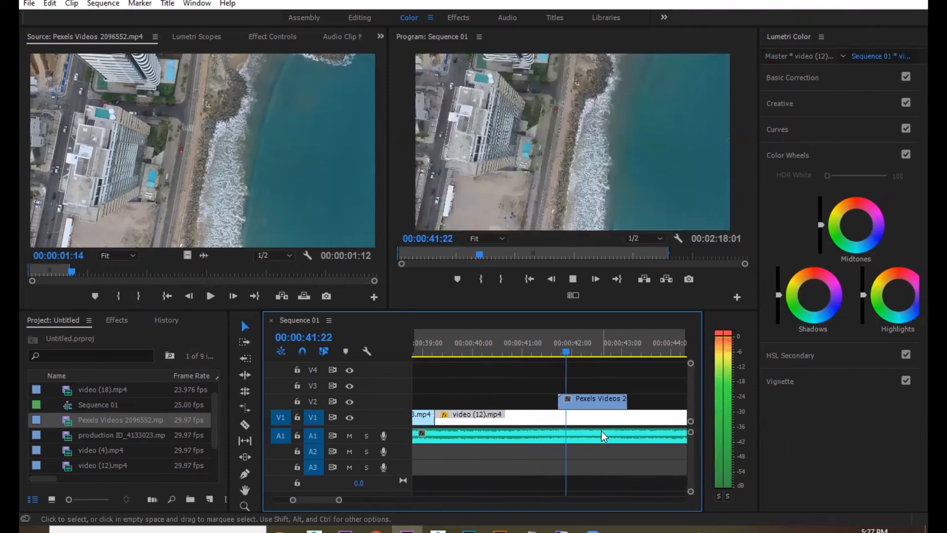
{"action": "key", "text": "space"}
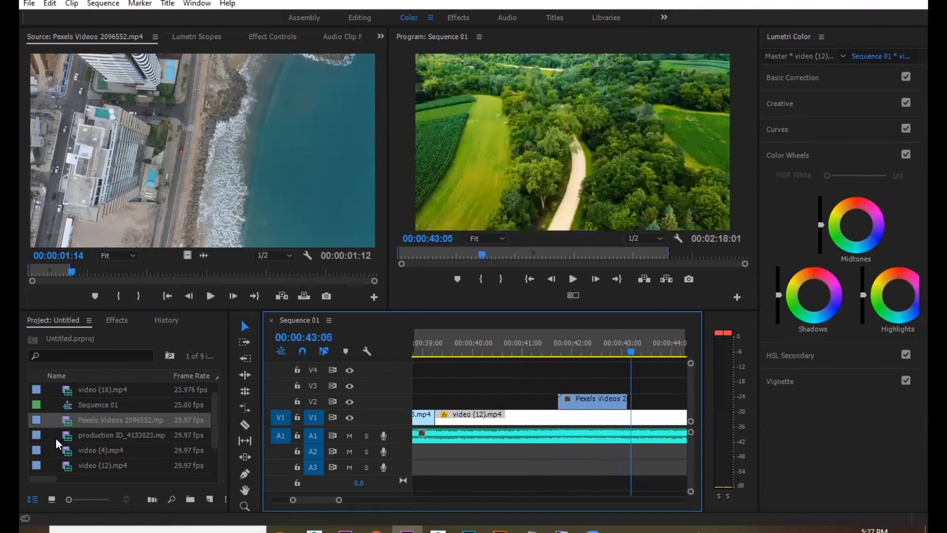
Step: Place the marked 00:00:03:06 excerpt of video (18).mp4 on V2 over the end of video (12).mp4
{"action": "left_click_drag", "start_coordinate": [67, 435], "coordinate": [214, 210]}
{"action": "left_click", "coordinate": [107, 271]}
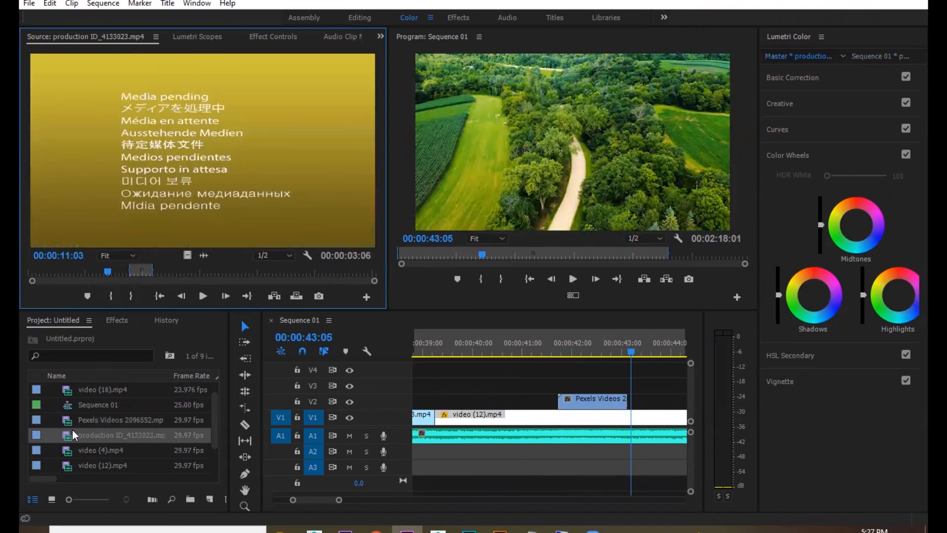
{"action": "left_click_drag", "start_coordinate": [67, 387], "coordinate": [135, 282]}
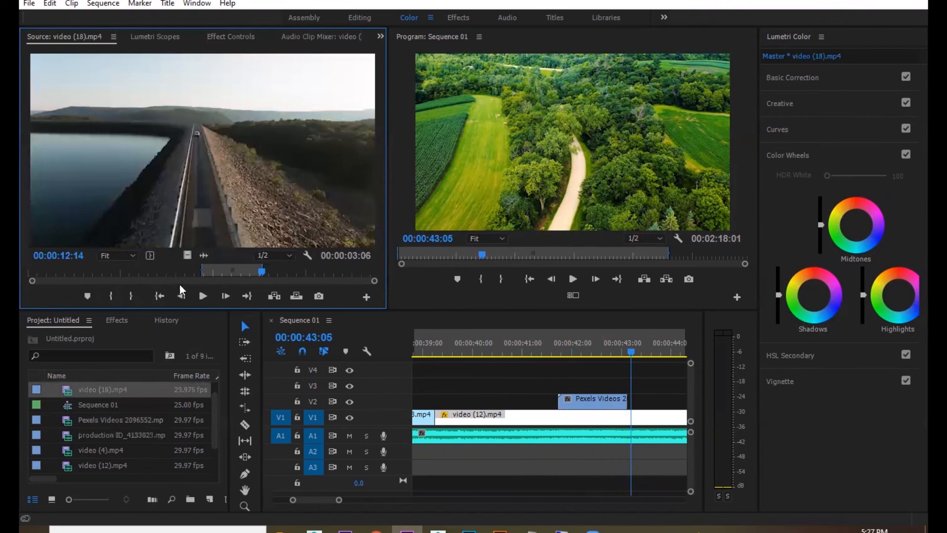
{"action": "left_click_drag", "start_coordinate": [188, 255], "coordinate": [555, 353]}
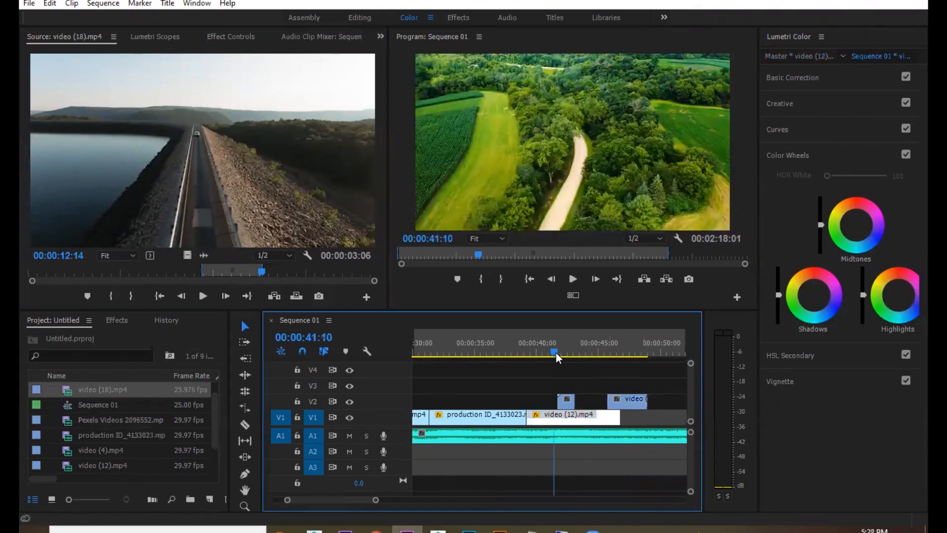
Step: Play the sequence in an enlarged program monitor from the start of video (12).mp4 through the dam road shot
{"action": "left_click", "coordinate": [526, 344]}
{"action": "key", "text": "grave"}
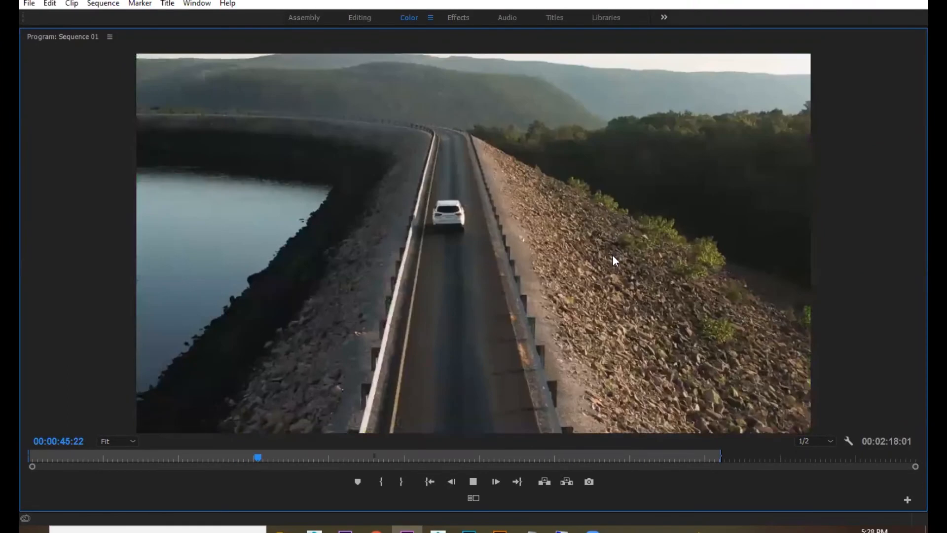
{"action": "key", "text": "grave"}
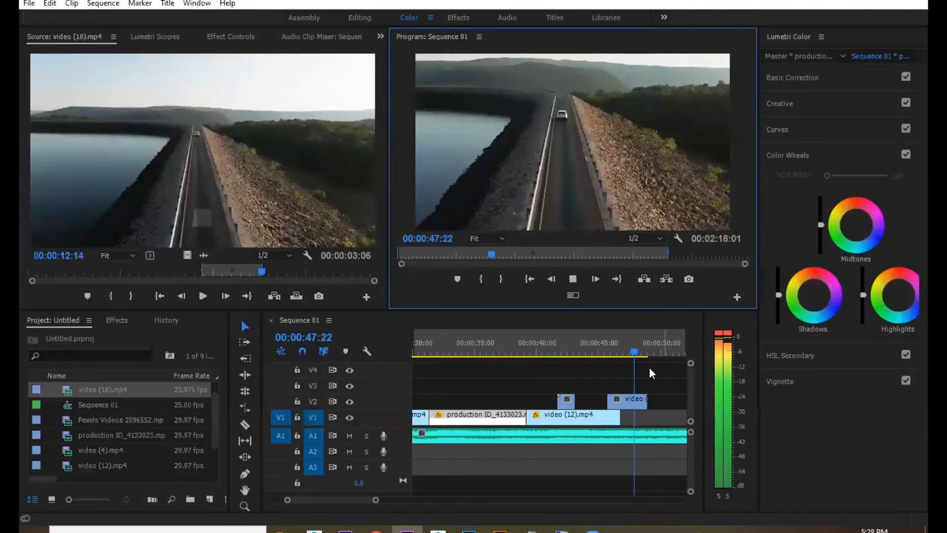
{"action": "left_click", "coordinate": [585, 345]}
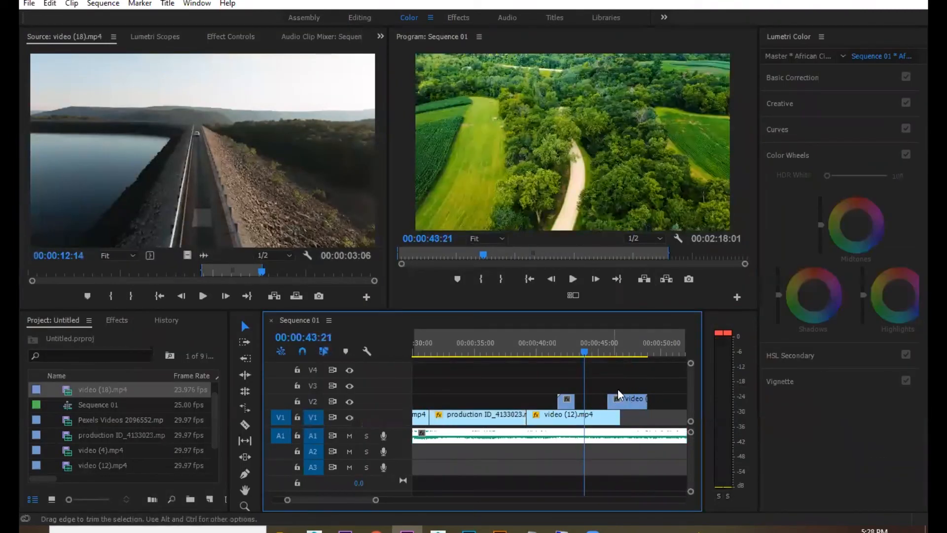
Step: Extend the end of video (18).mp4 on V2 to about 00:00:53:09 and play back the lengthened shot
{"action": "scroll", "coordinate": [641, 399], "scroll_direction": "down", "scroll_amount": 3}
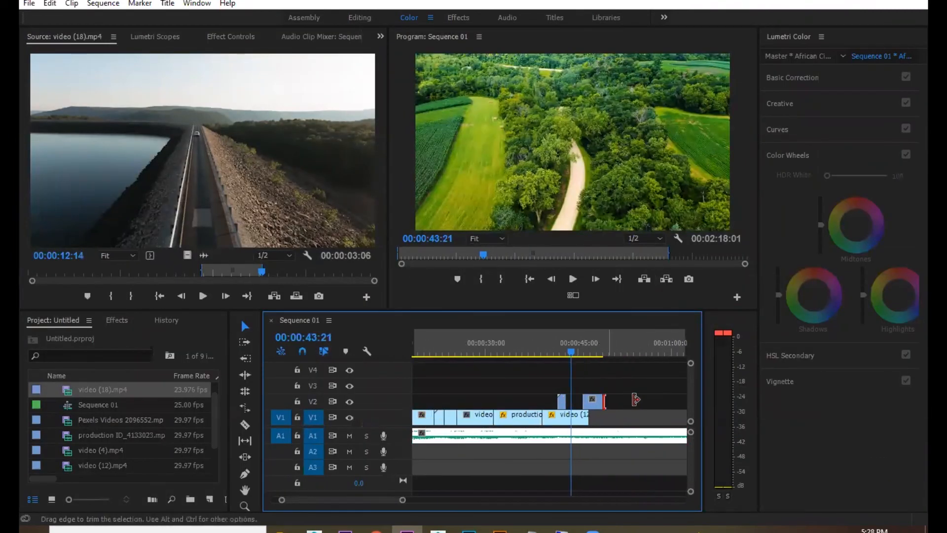
{"action": "key", "text": "grave"}
{"action": "key", "text": "space"}
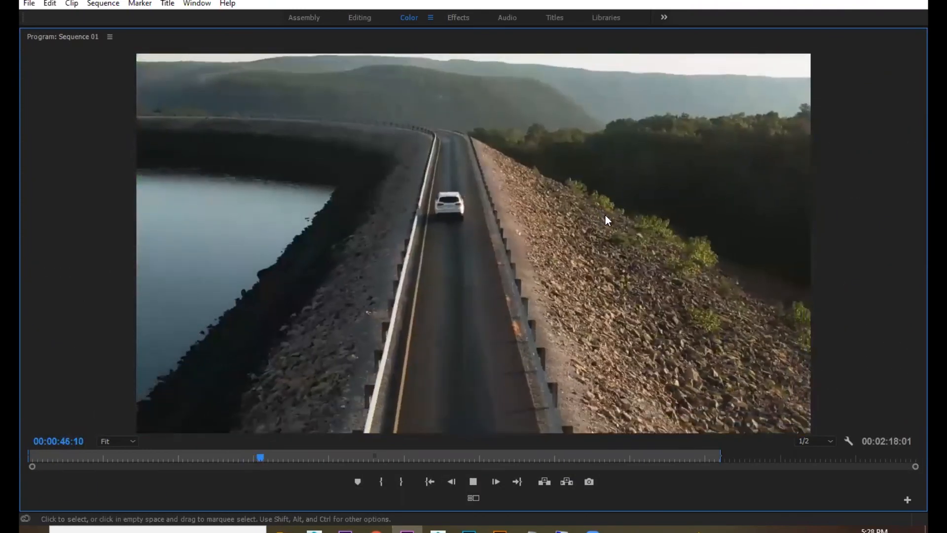
{"action": "key", "text": "grave"}
{"action": "left_click_drag", "start_coordinate": [570, 340], "coordinate": [613, 340]}
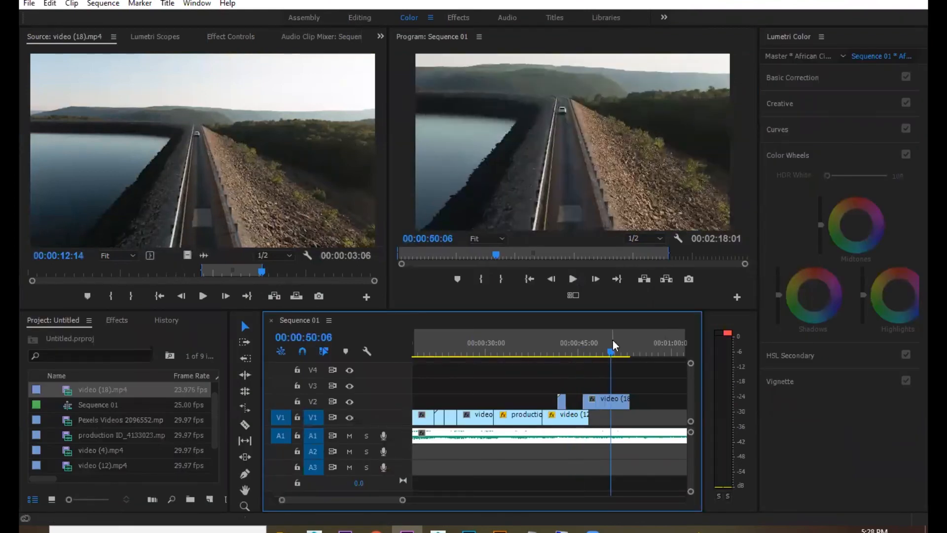
{"action": "key", "text": "space"}
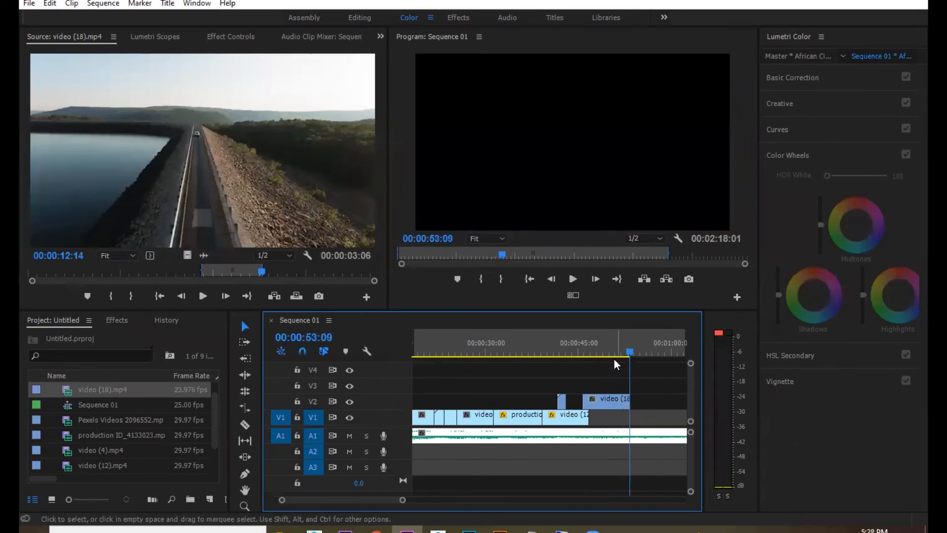
Step: Review the timeline overview and play the ocean wave shot after the title from about 00:00:13:00
{"action": "key", "text": "minus"}
{"action": "key", "text": "minus"}
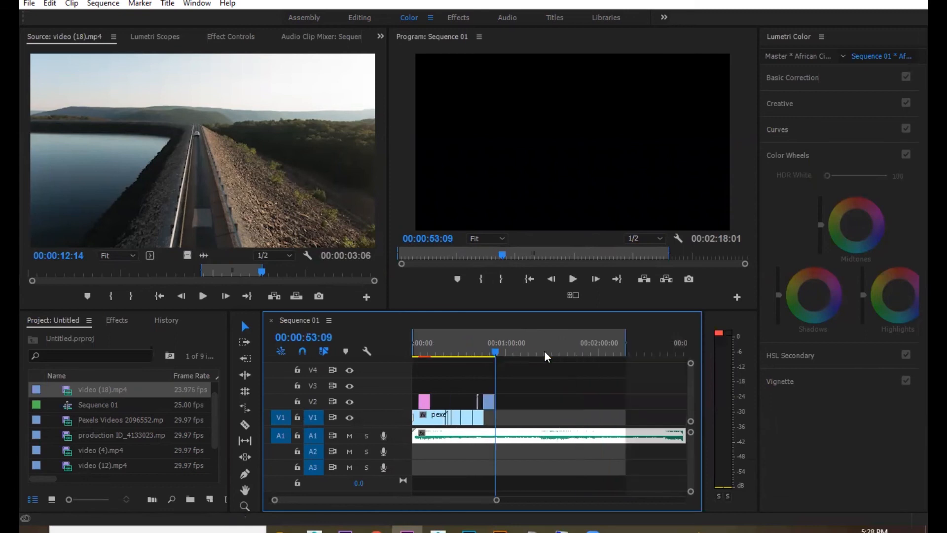
{"action": "key", "text": "equal"}
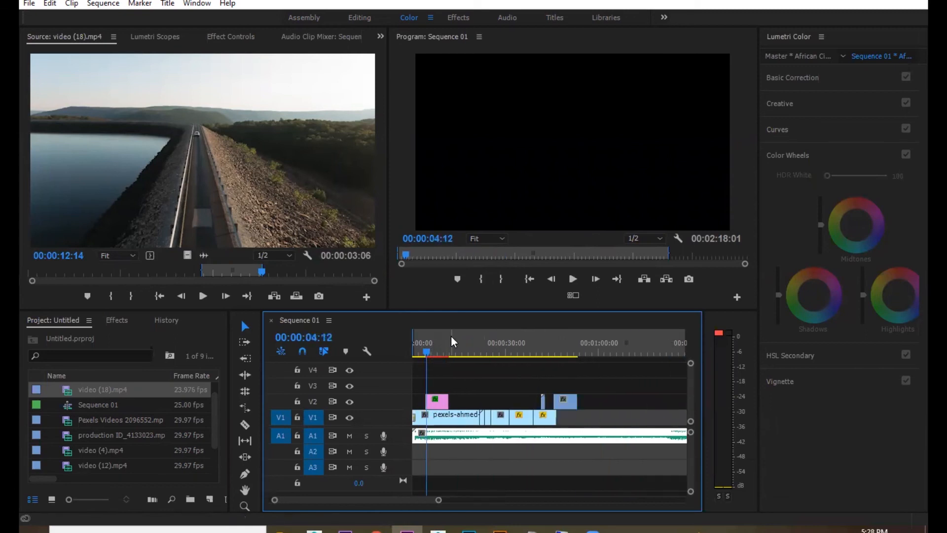
{"action": "mouse_move", "coordinate": [457, 353]}
{"action": "left_mouse_down"}
{"action": "mouse_move", "coordinate": [489, 349]}
{"action": "mouse_move", "coordinate": [455, 355]}
{"action": "left_mouse_up"}
{"action": "key", "text": "space"}
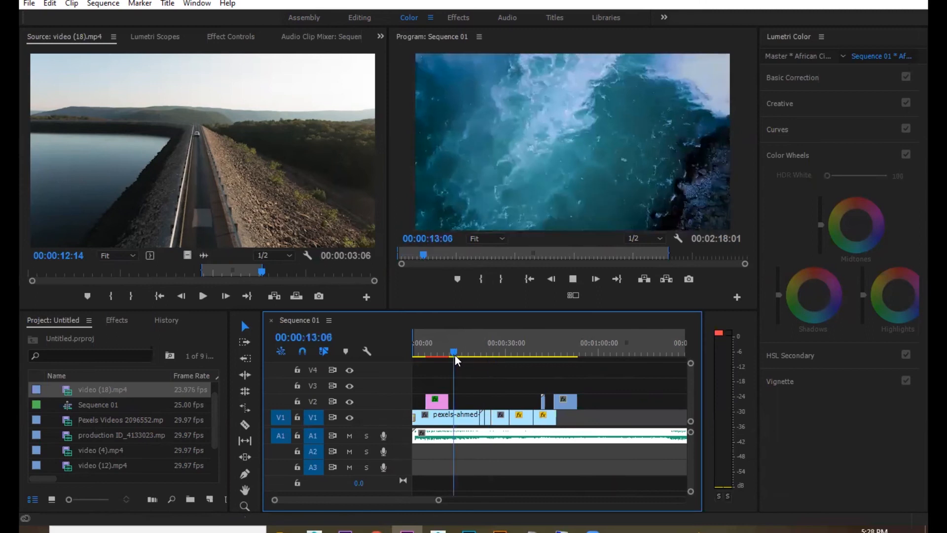
{"action": "key", "text": "space"}
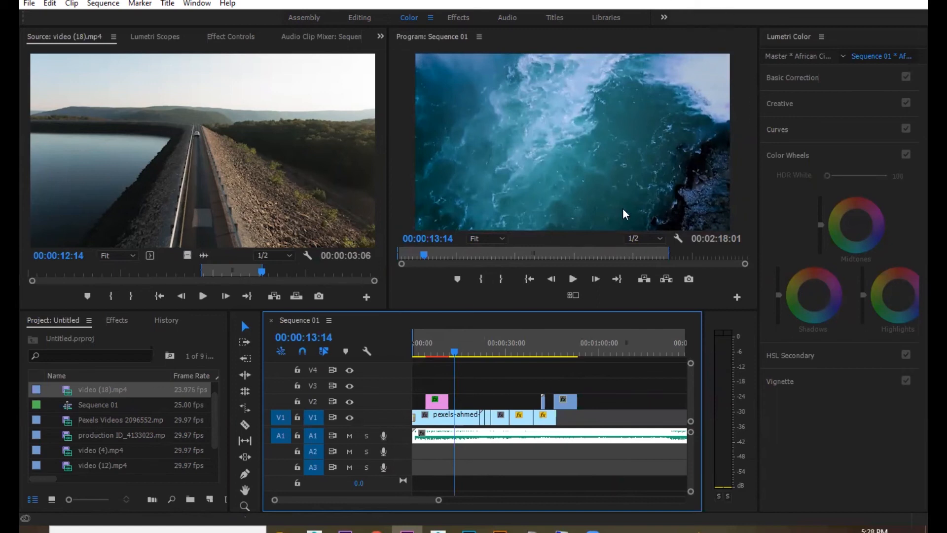
{"action": "key", "text": "equal"}
{"action": "key", "text": "equal"}
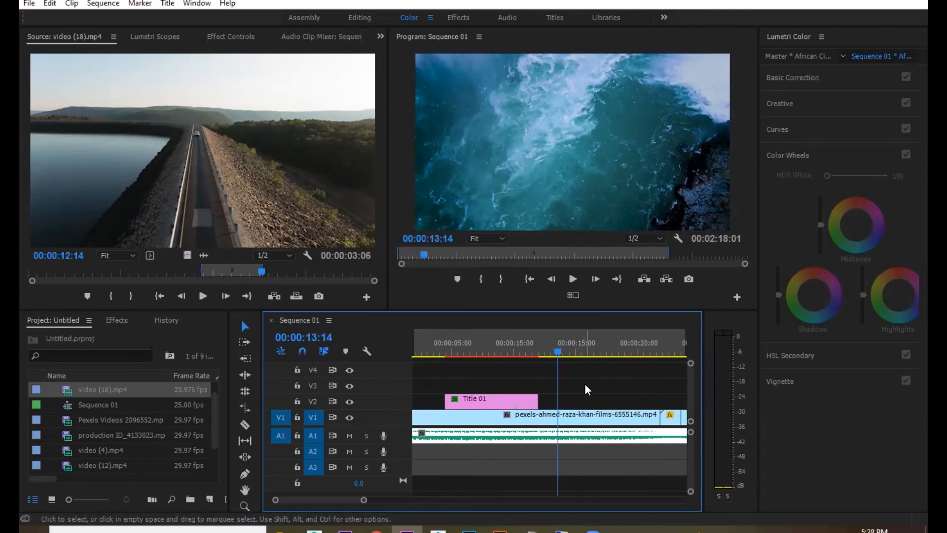
{"action": "key", "text": "minus"}
{"action": "key", "text": "minus"}
{"action": "key", "text": "space"}
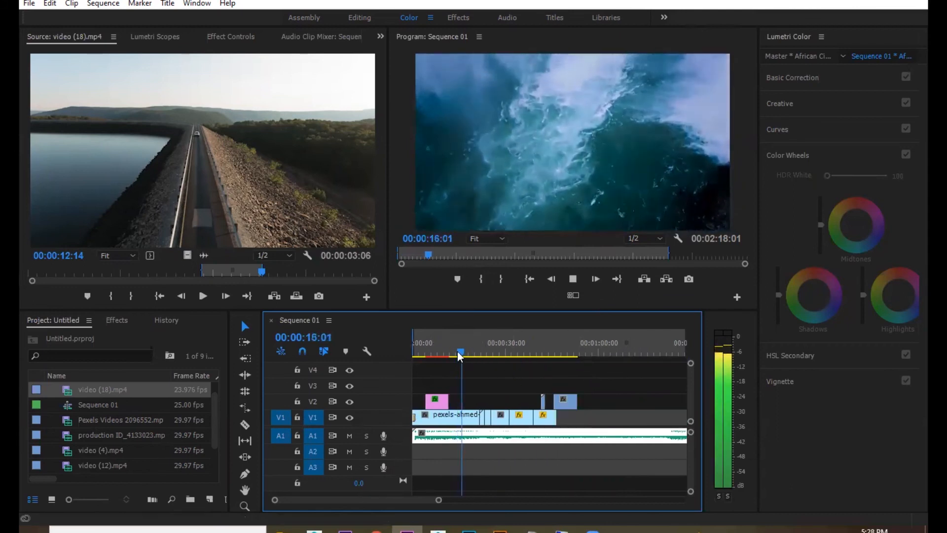
Step: Play the sequence from its beginning in an enlarged program monitor up to the island shot
{"action": "key", "text": "Home"}
{"action": "key", "text": "grave"}
{"action": "key", "text": "space"}
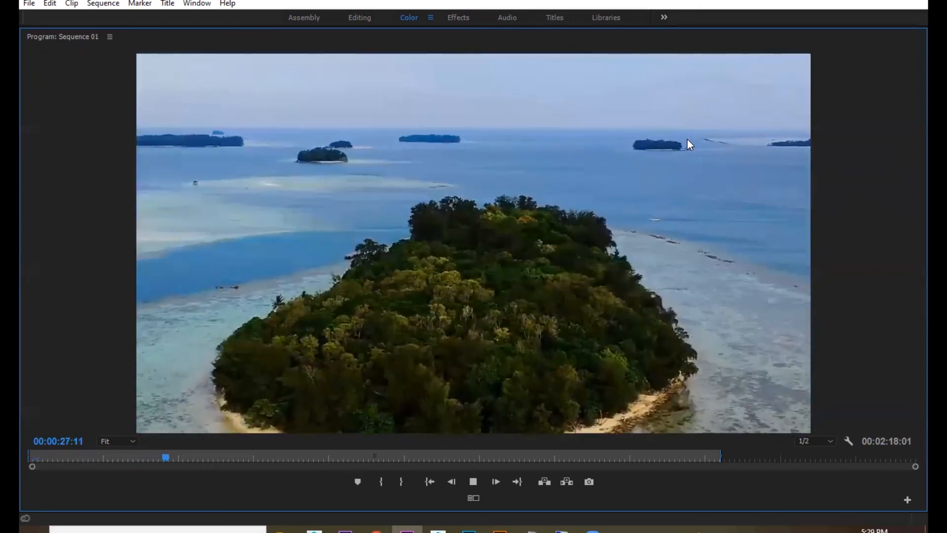
{"action": "key", "text": "grave"}
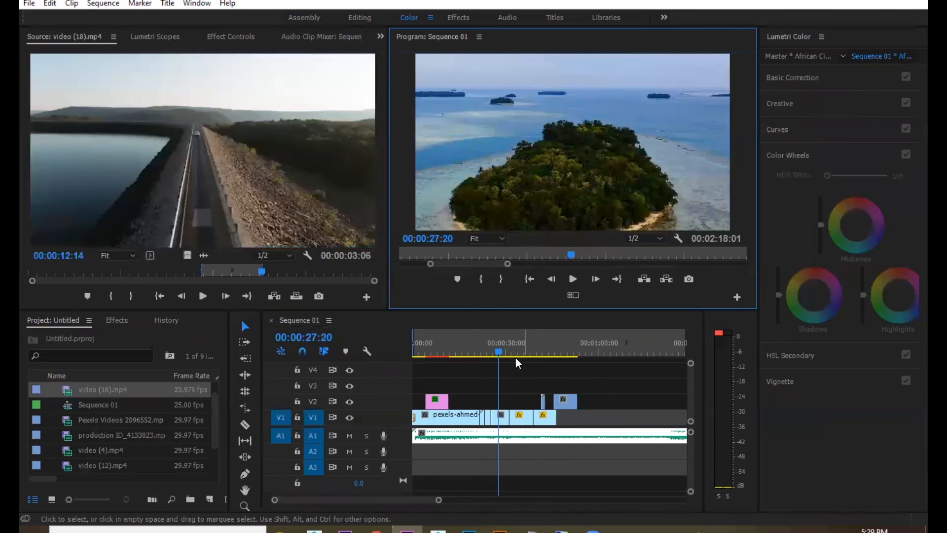
Step: Mute the music track A1 and position the playhead at 00:00:25:02, just before video (4).mp4
{"action": "left_click", "coordinate": [496, 344]}
{"action": "key", "text": "equal"}
{"action": "key", "text": "equal"}
{"action": "key", "text": "equal"}
{"action": "left_click_drag", "start_coordinate": [542, 351], "coordinate": [509, 350]}
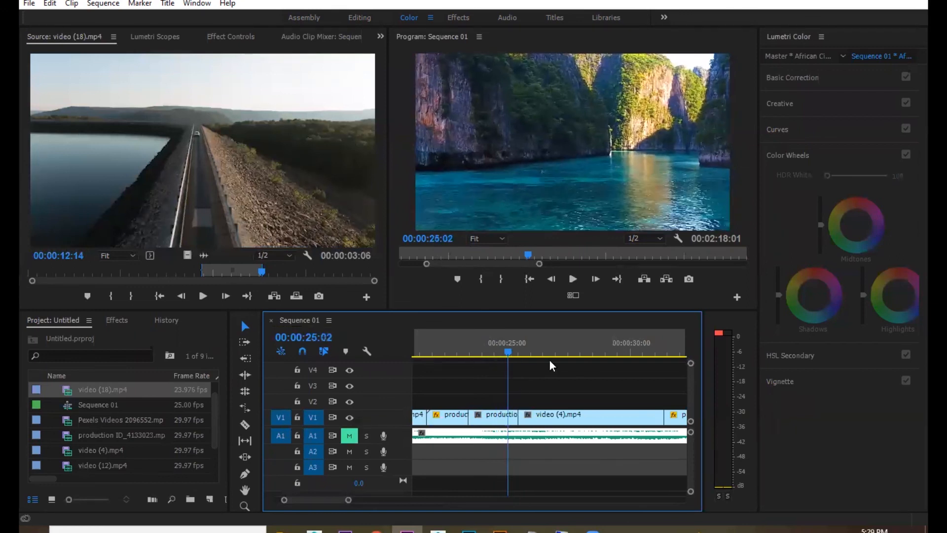
Step: Trim the beginning of video (4).mp4 on V1, move it back against the preceding clip and play the join
{"action": "key", "text": "space"}
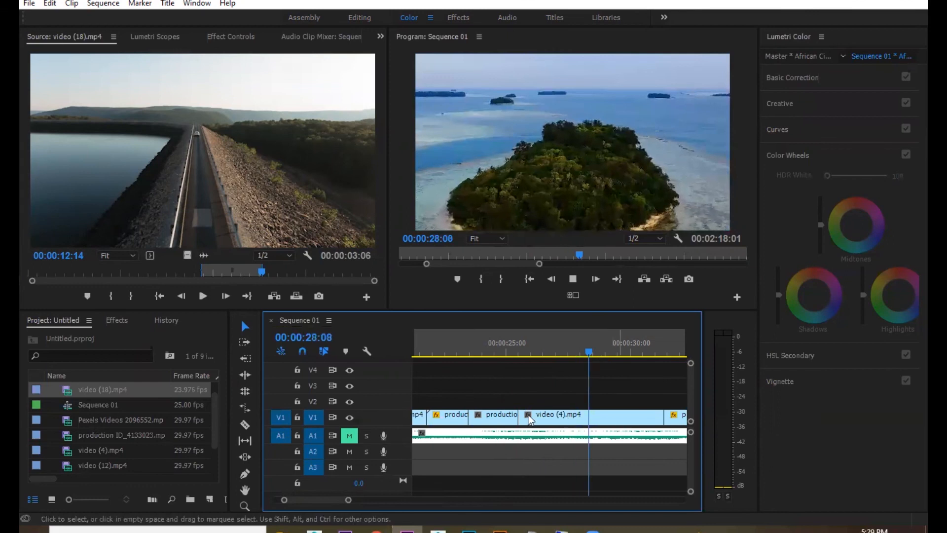
{"action": "key", "text": "space"}
{"action": "key", "text": "Delete"}
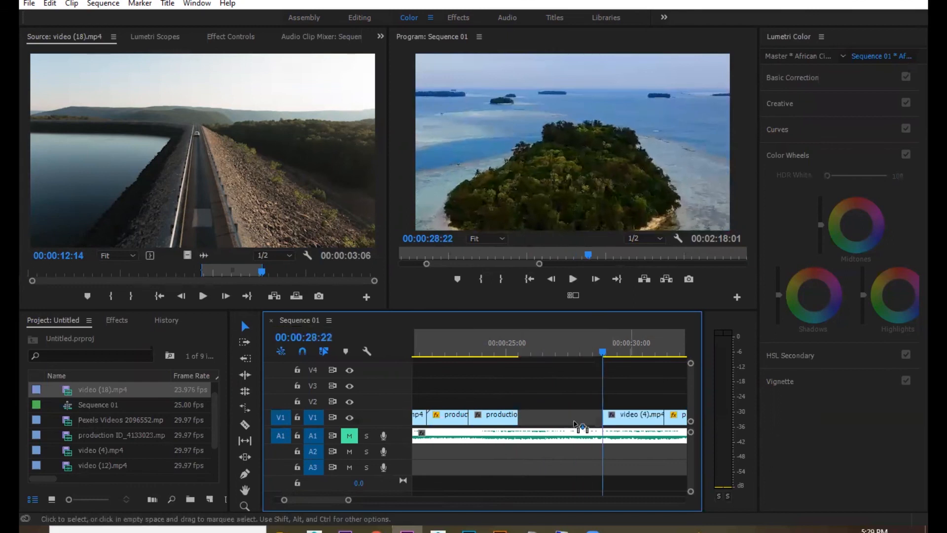
{"action": "left_click_drag", "start_coordinate": [631, 419], "coordinate": [550, 425]}
{"action": "left_click", "coordinate": [528, 347]}
{"action": "left_click", "coordinate": [515, 346]}
{"action": "key", "text": "space"}
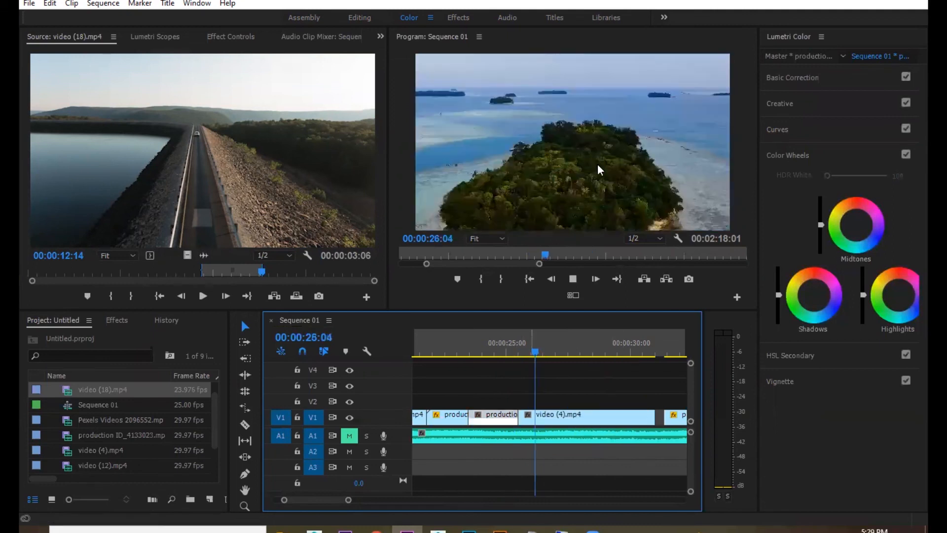
{"action": "key", "text": "space"}
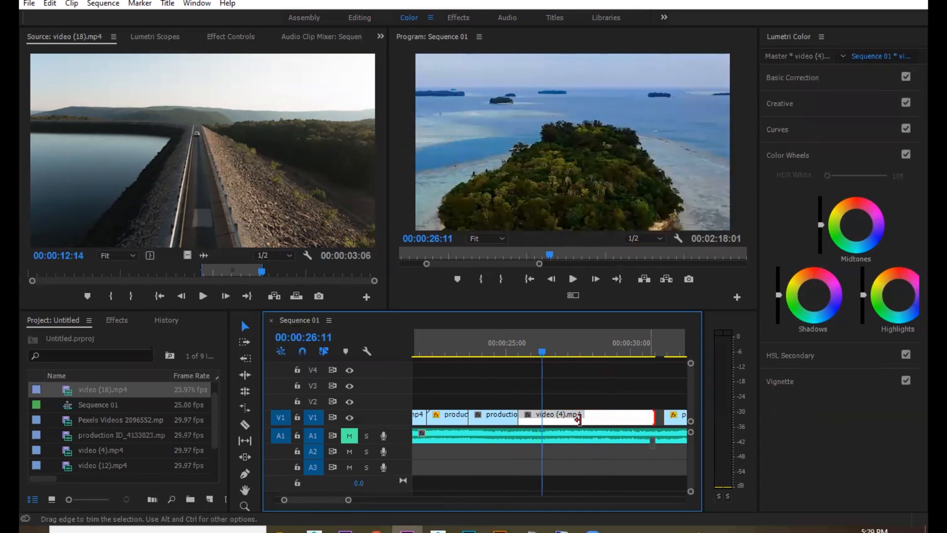
Step: Trim the end of video (4).mp4 slightly and try to shorten the clip with the Rate Stretch tool
{"action": "left_click_drag", "start_coordinate": [633, 418], "coordinate": [636, 416]}
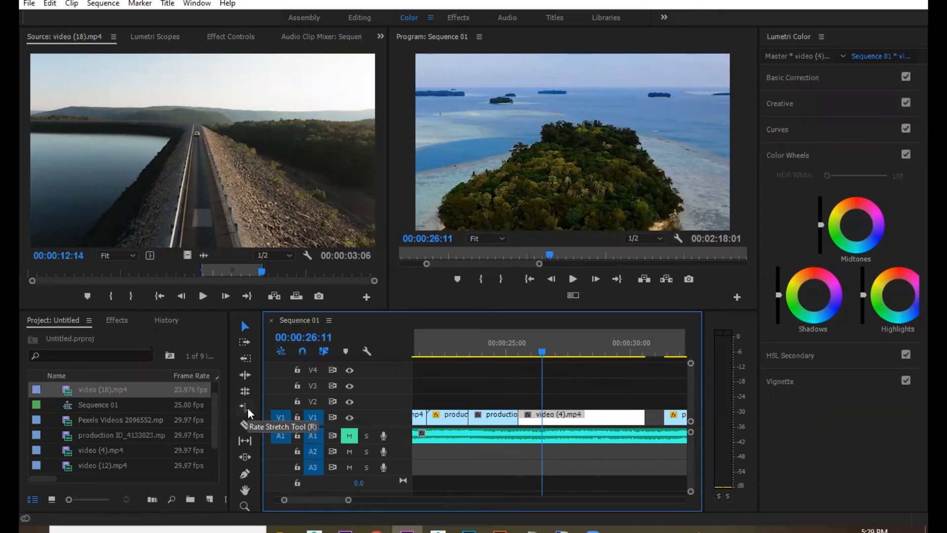
{"action": "left_click", "coordinate": [248, 407]}
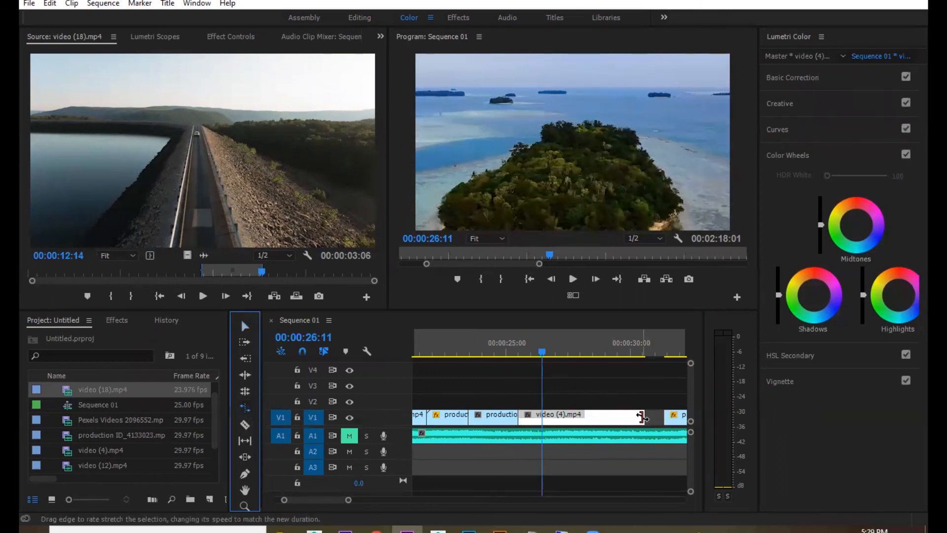
{"action": "left_click_drag", "start_coordinate": [644, 415], "coordinate": [566, 419]}
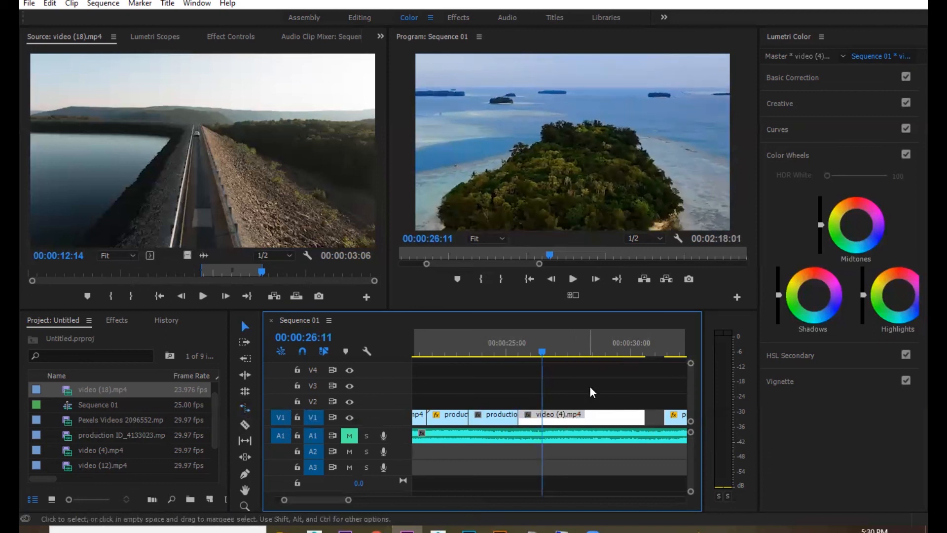
Step: Set the speed of video (4).mp4 on V1 to 200% and return the playhead to the clip's start
{"action": "right_click", "coordinate": [587, 415]}
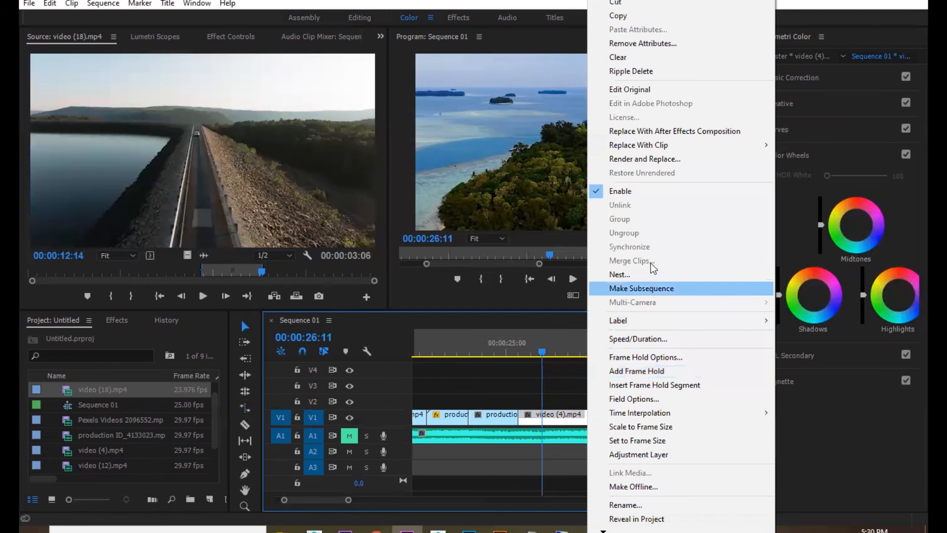
{"action": "left_click", "coordinate": [640, 339]}
{"action": "type", "text": "200"}
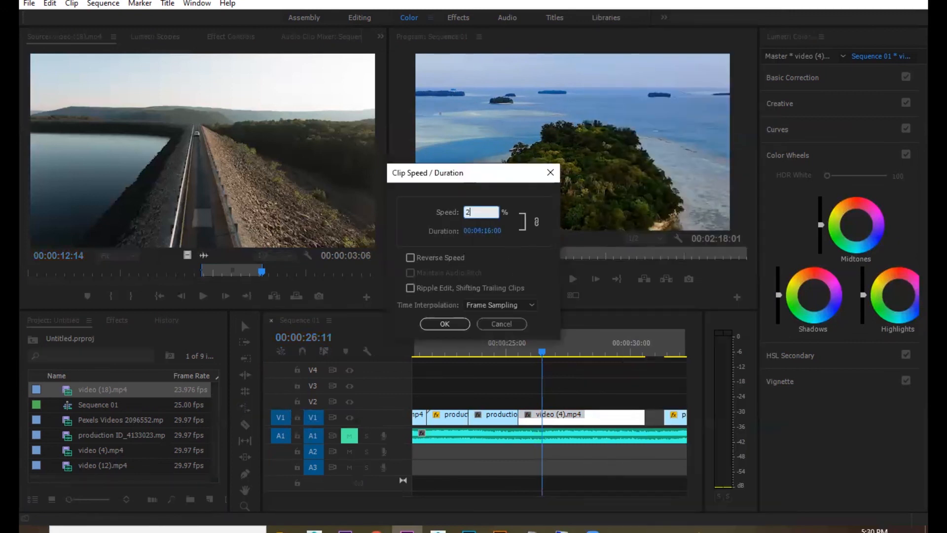
{"action": "left_click", "coordinate": [446, 324]}
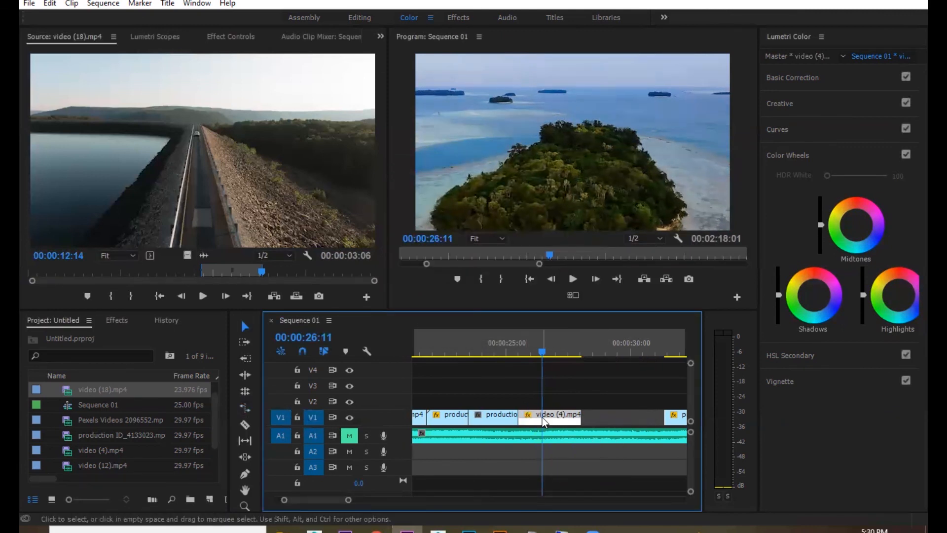
{"action": "key", "text": "space"}
{"action": "left_click", "coordinate": [517, 351]}
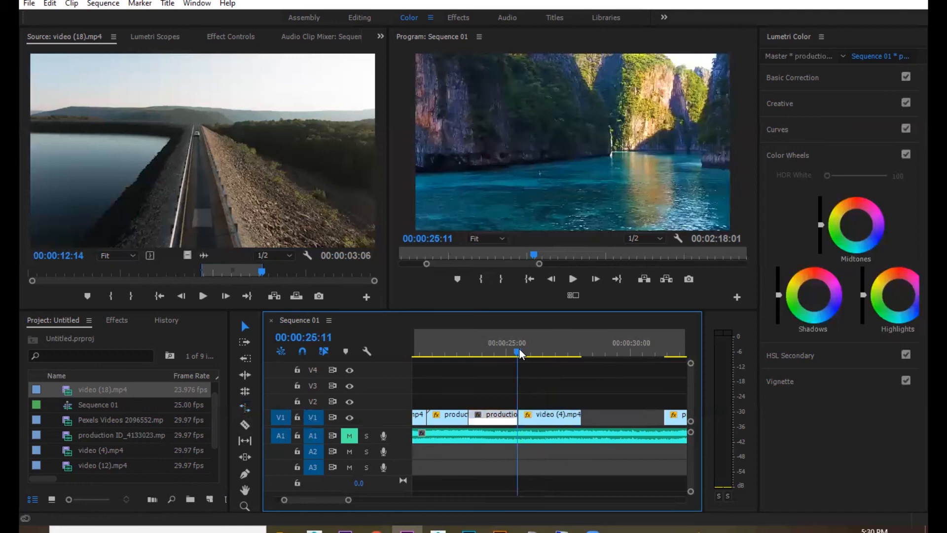
Step: Shorten video (4).mp4 slightly with the Rate Stretch tool and play it from its start
{"action": "left_click", "coordinate": [562, 417]}
{"action": "left_click", "coordinate": [245, 410]}
{"action": "left_click_drag", "start_coordinate": [577, 415], "coordinate": [570, 414]}
{"action": "left_click", "coordinate": [520, 349]}
{"action": "key", "text": "space"}
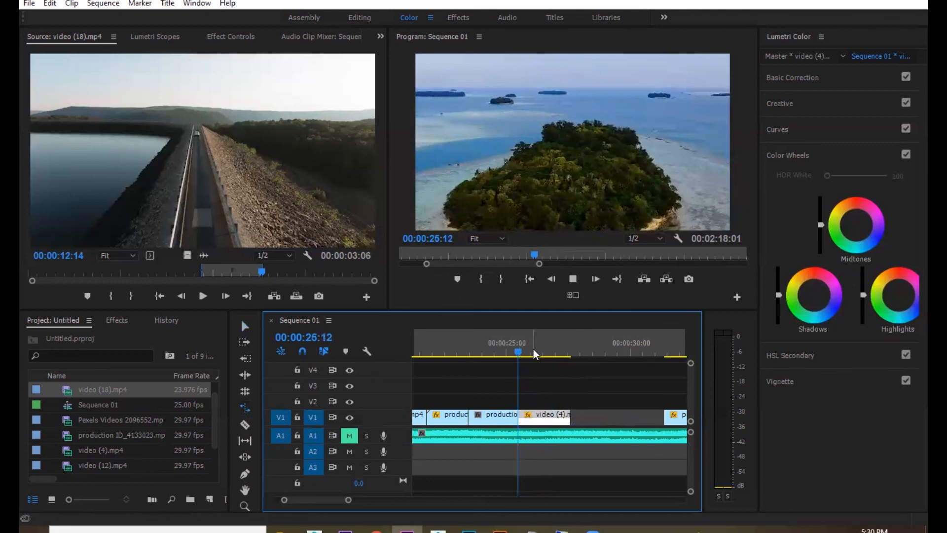
Step: Rate-stretch video (4).mp4 to 355.56%, extend its end by trimming to about 00:00:29:05, and play it from just before its start
{"action": "left_click", "coordinate": [572, 417]}
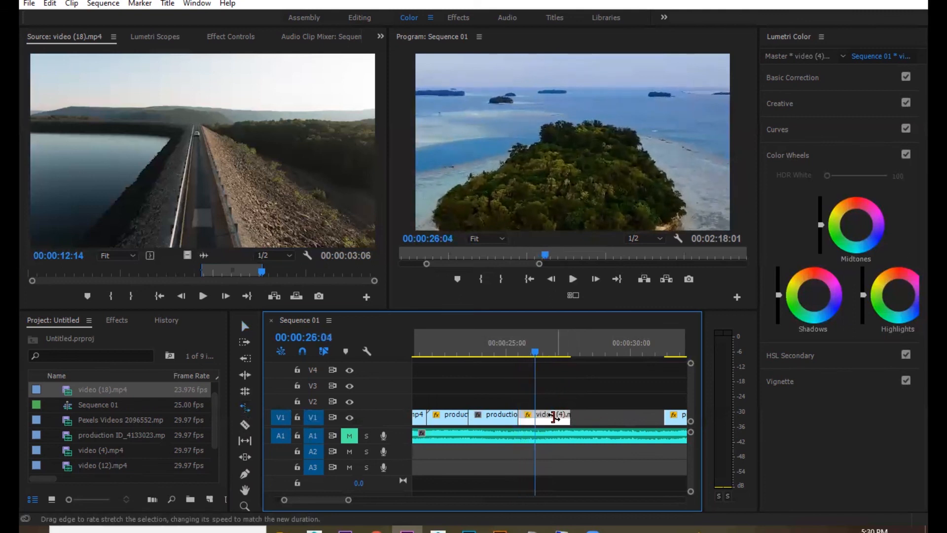
{"action": "left_click_drag", "start_coordinate": [568, 414], "coordinate": [606, 414]}
{"action": "left_click", "coordinate": [245, 326]}
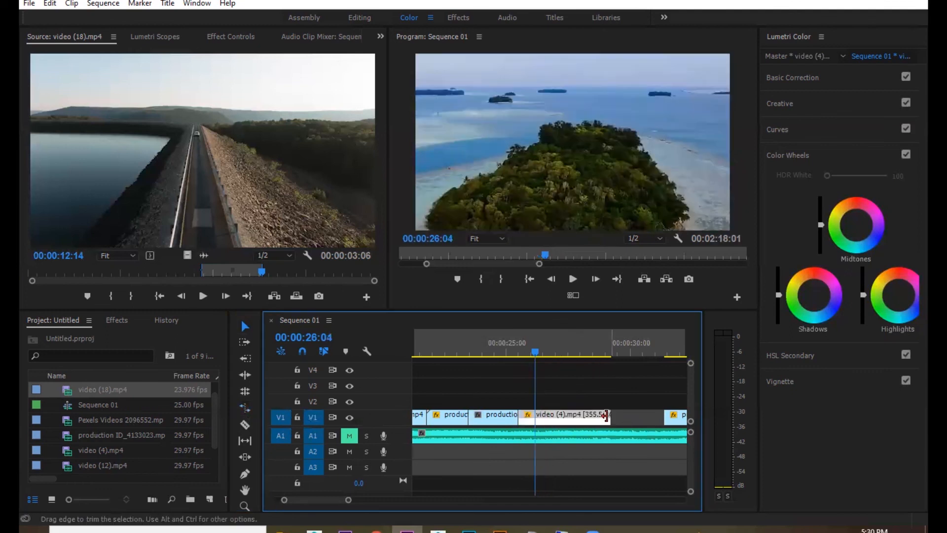
{"action": "left_click", "coordinate": [505, 347]}
{"action": "key", "text": "space"}
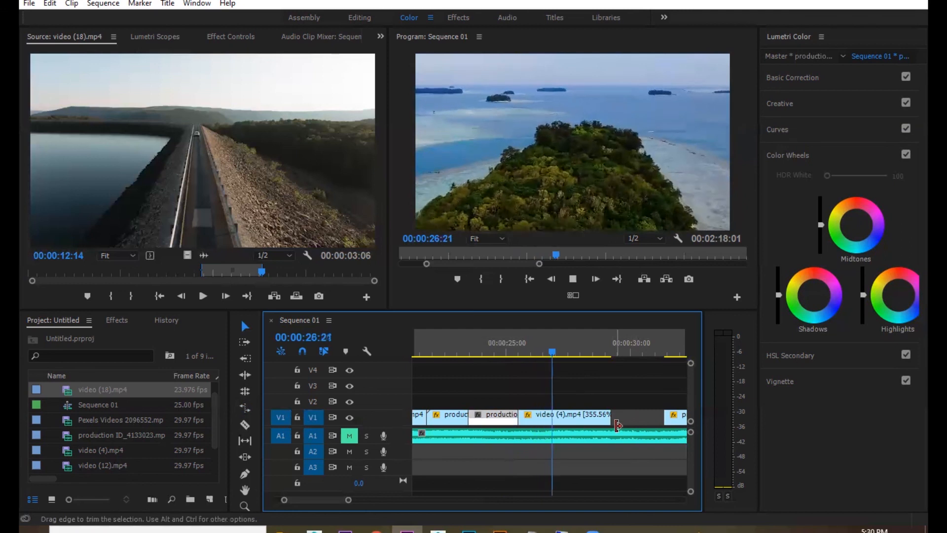
Step: Ripple delete the gap after video (4).mp4 on V1 and play across the join into the winding-road clip
{"action": "right_click", "coordinate": [632, 417]}
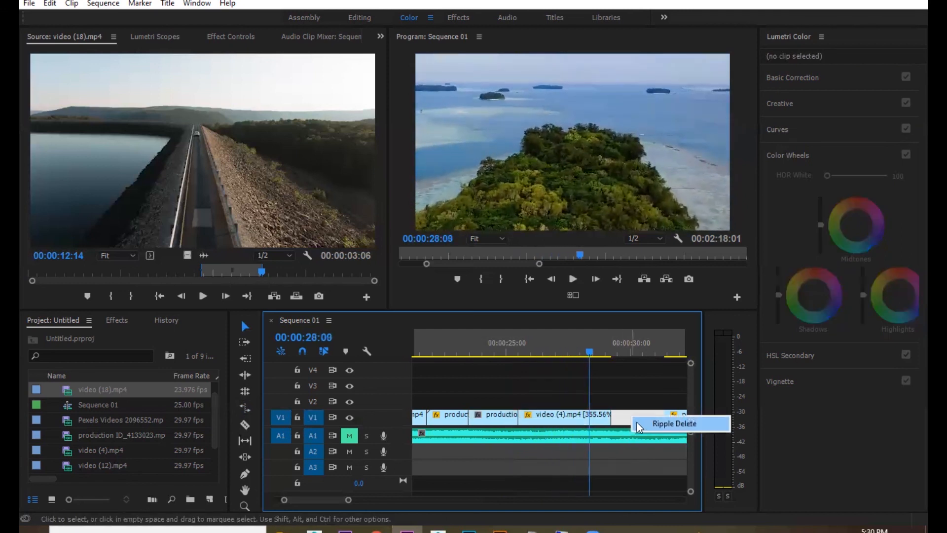
{"action": "left_click", "coordinate": [639, 425]}
{"action": "key", "text": "space"}
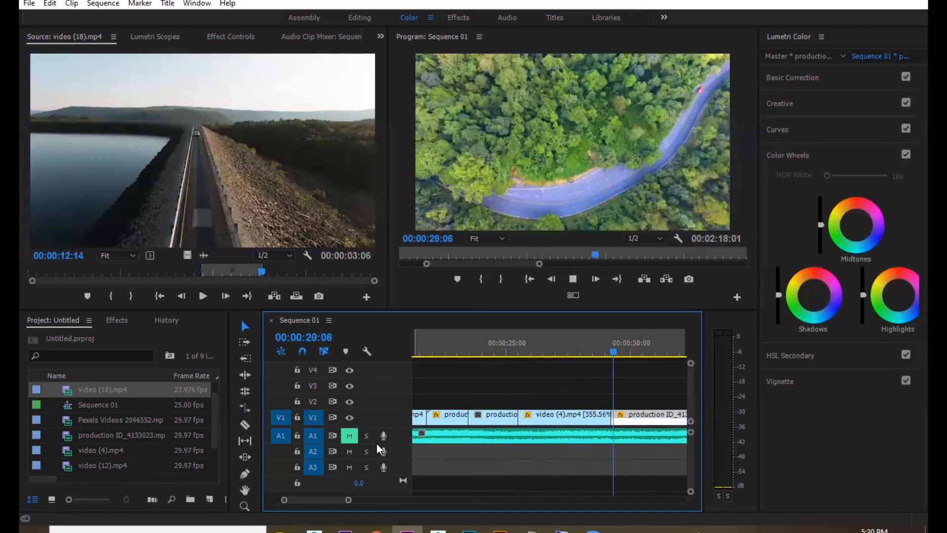
Step: Listen to the winding-road clip with music track A1 unmuted, mute the track again and stop playback
{"action": "left_click", "coordinate": [355, 436]}
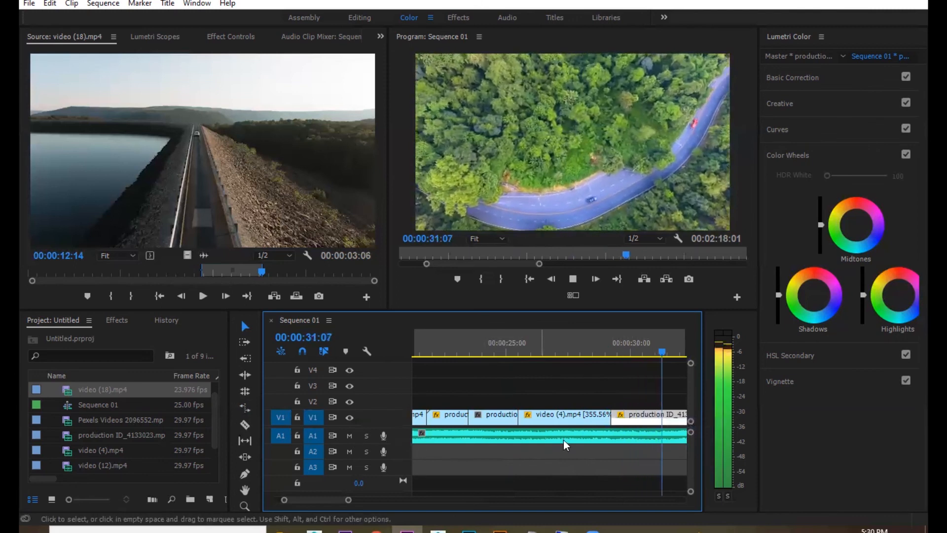
{"action": "key", "text": "minus"}
{"action": "key", "text": "minus"}
{"action": "scroll", "coordinate": [596, 370], "scroll_direction": "down", "scroll_amount": 2}
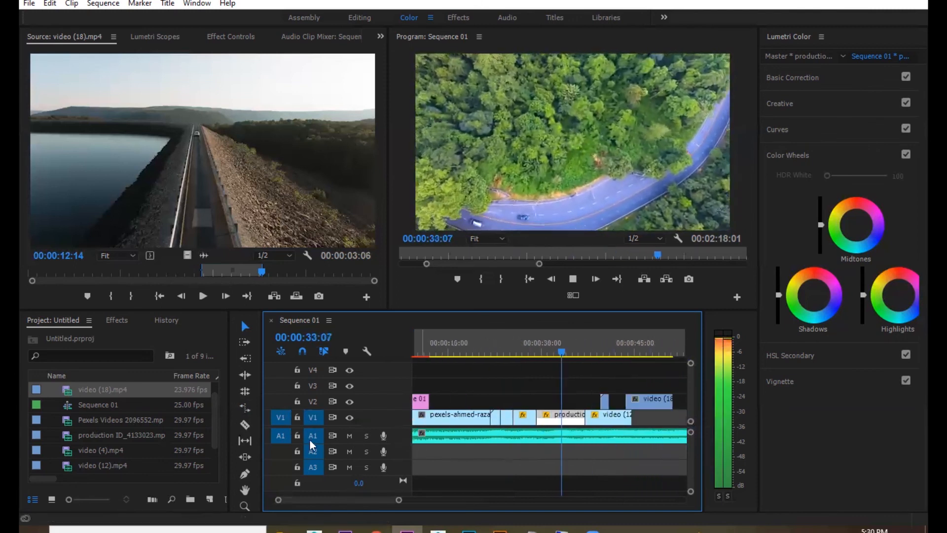
{"action": "left_click", "coordinate": [349, 436]}
{"action": "key", "text": "space"}
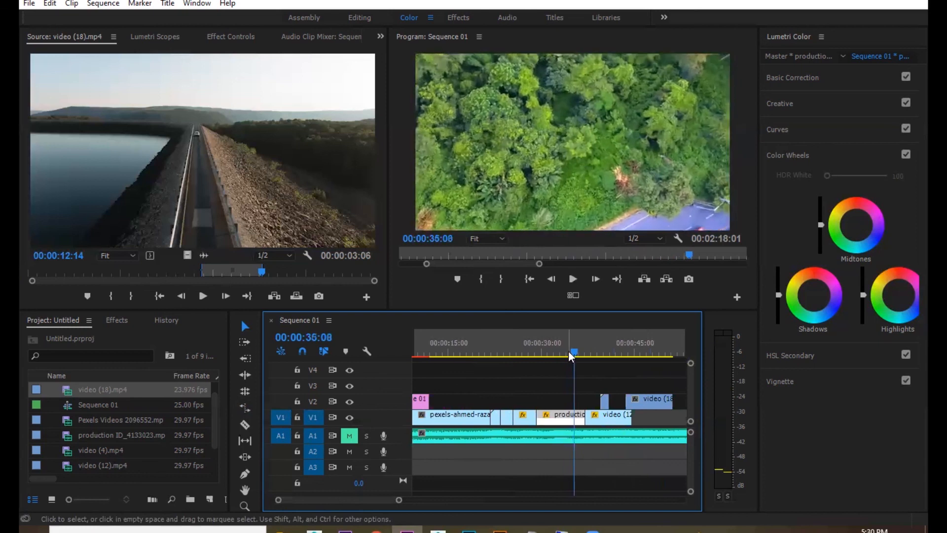
Step: Play the sequence from the winding-road clip through to the dam road shot, and position the playhead at 00:00:38:01 in video (12).mp4
{"action": "left_click", "coordinate": [554, 348]}
{"action": "key", "text": "space"}
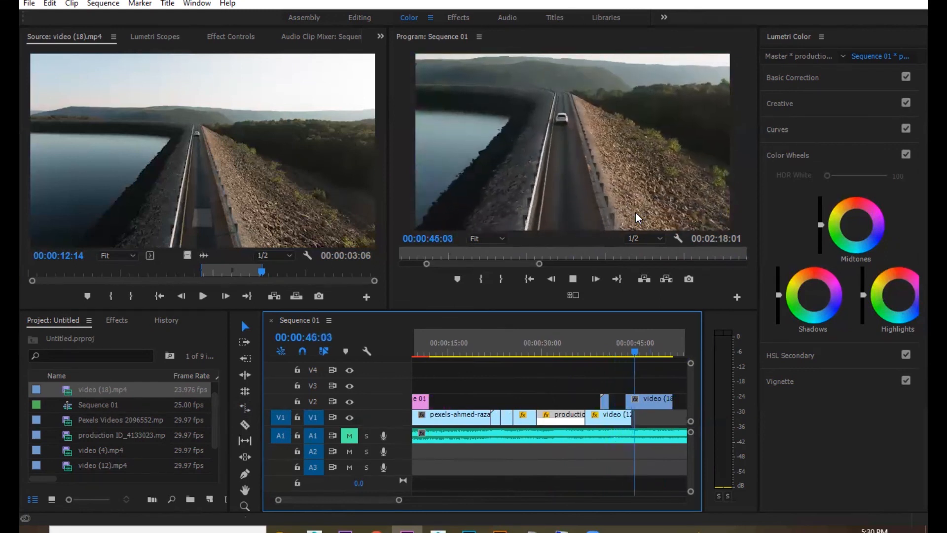
{"action": "key", "text": "space"}
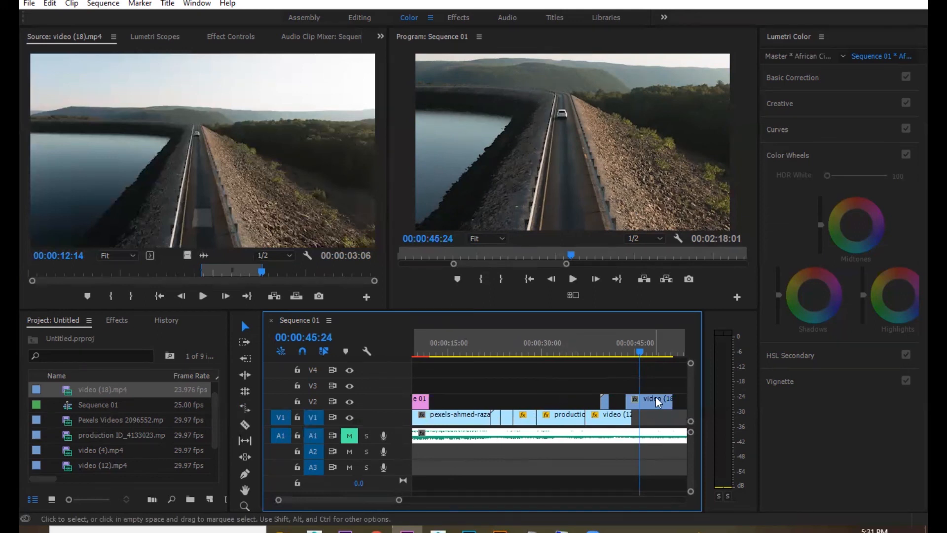
{"action": "left_click_drag", "start_coordinate": [572, 341], "coordinate": [593, 342]}
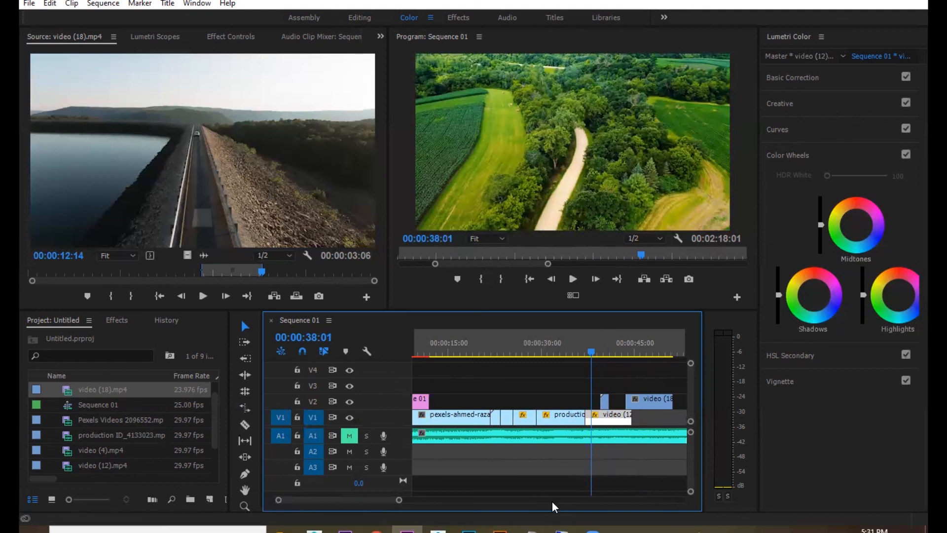
{"action": "left_click", "coordinate": [710, 463]}
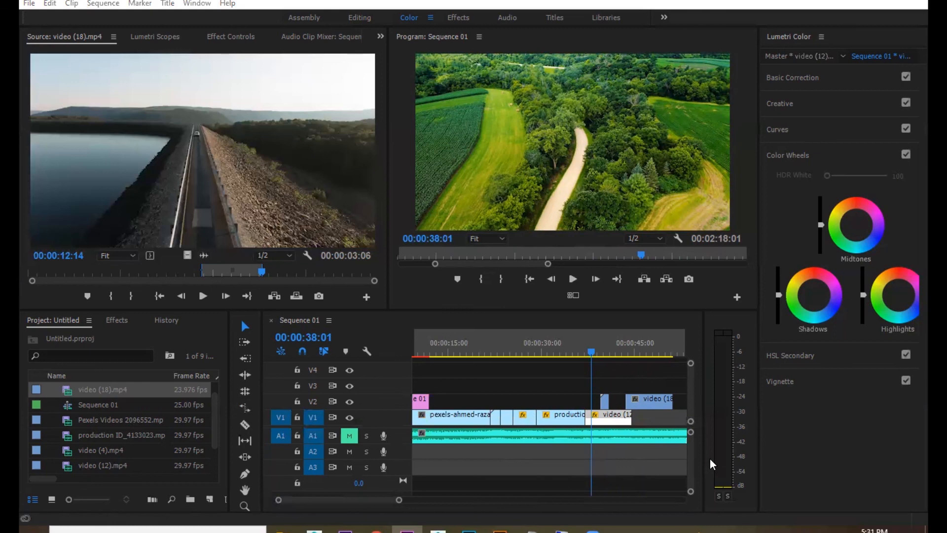